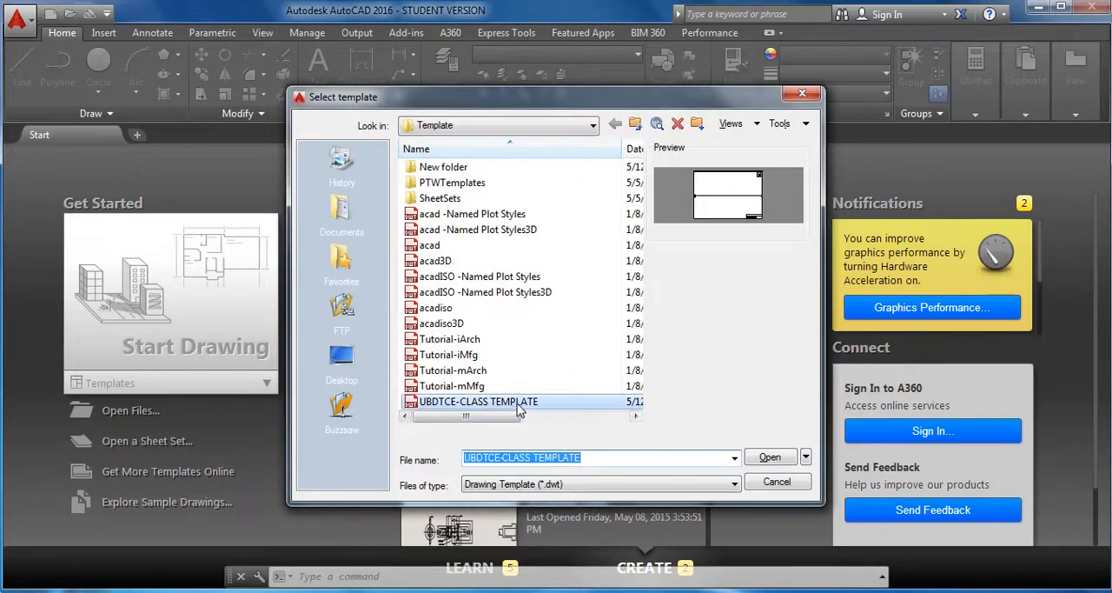
Start a new drawing from the UBDTCE-CLASS TEMPLATE drawing template.
{"action": "left_click", "coordinate": [519, 404]}
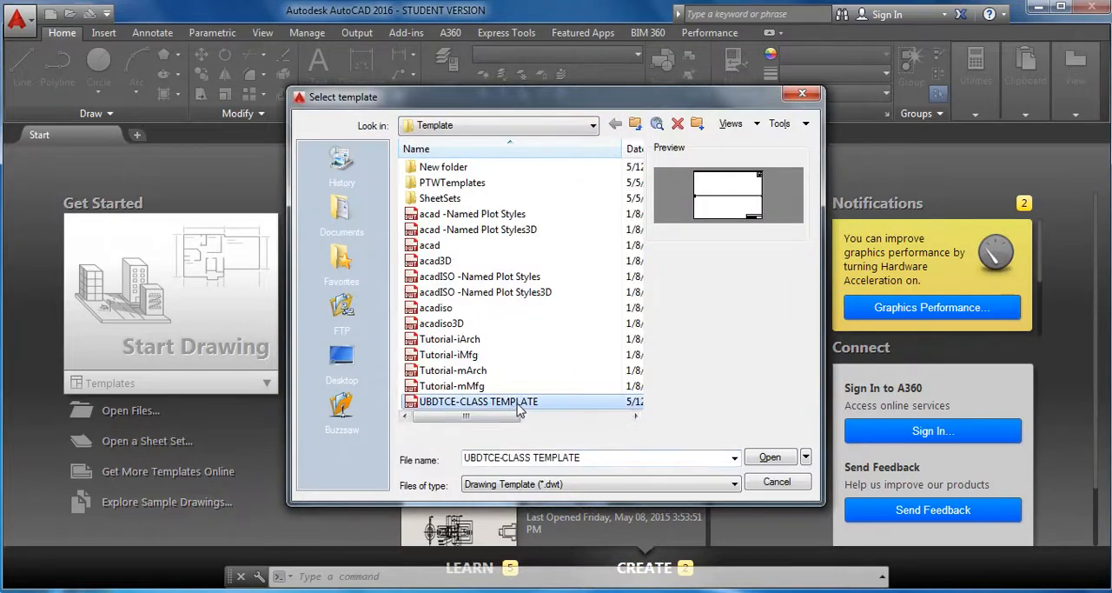
{"action": "left_click", "coordinate": [770, 458]}
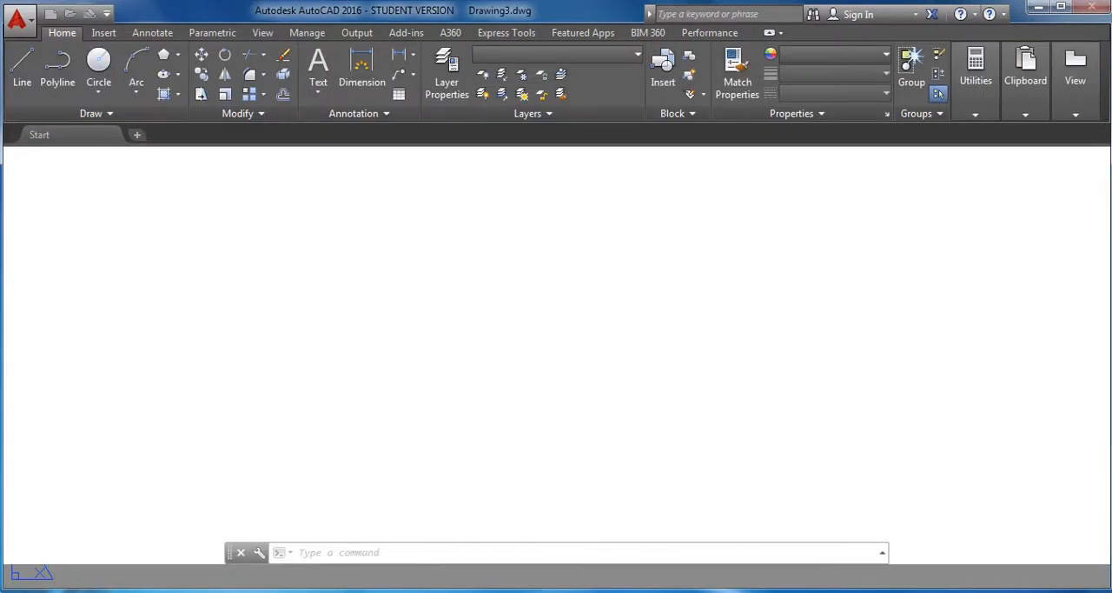
{"action": "middle_click_drag", "start_coordinate": [500, 431], "coordinate": [492, 412]}
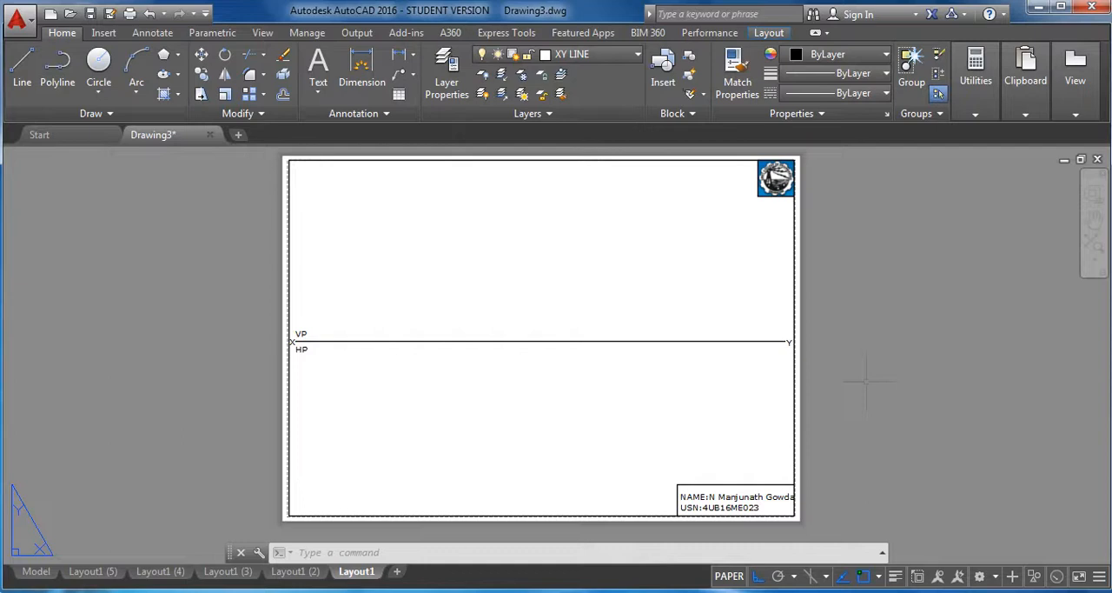
On the OBJECT LINES layer, draw a 5-sided polygon by its edge above the XY line, with a vertical right edge of length 25.
{"action": "left_click", "coordinate": [619, 54]}
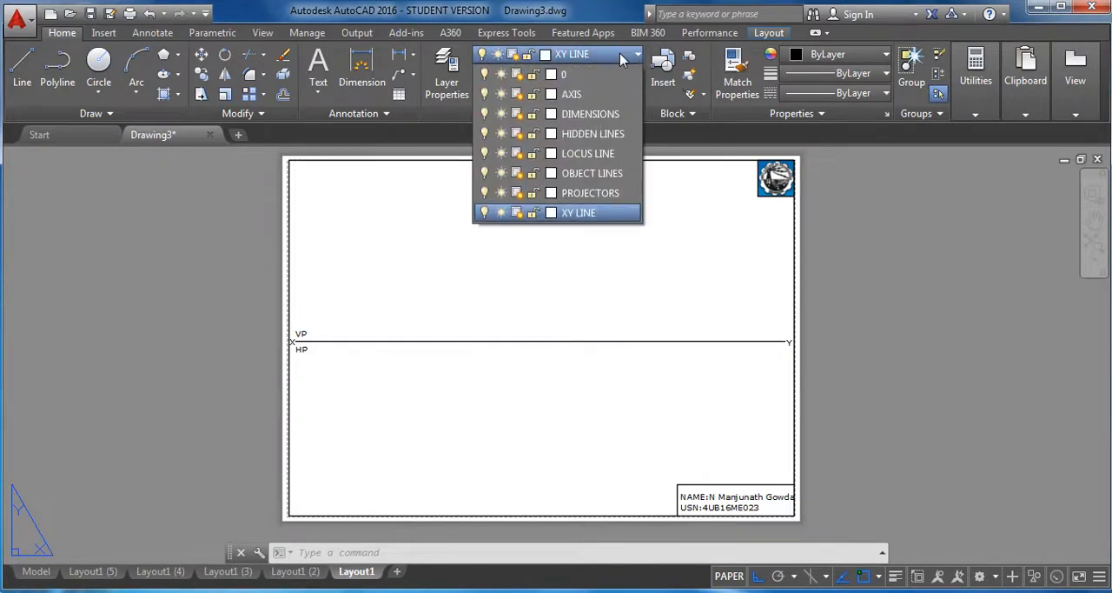
{"action": "left_click", "coordinate": [604, 180]}
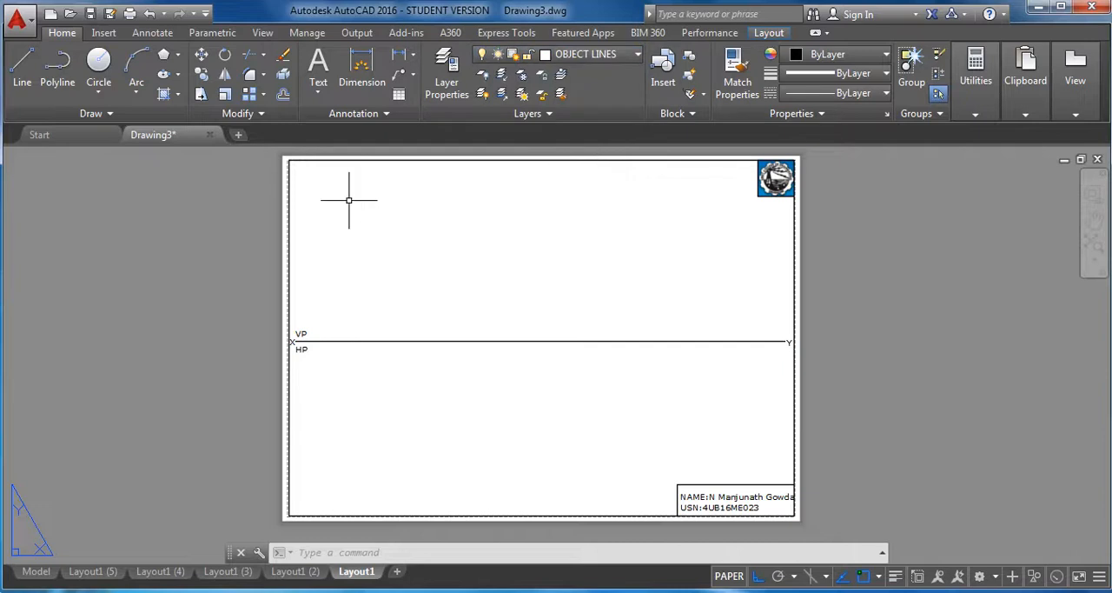
{"action": "left_click", "coordinate": [178, 56]}
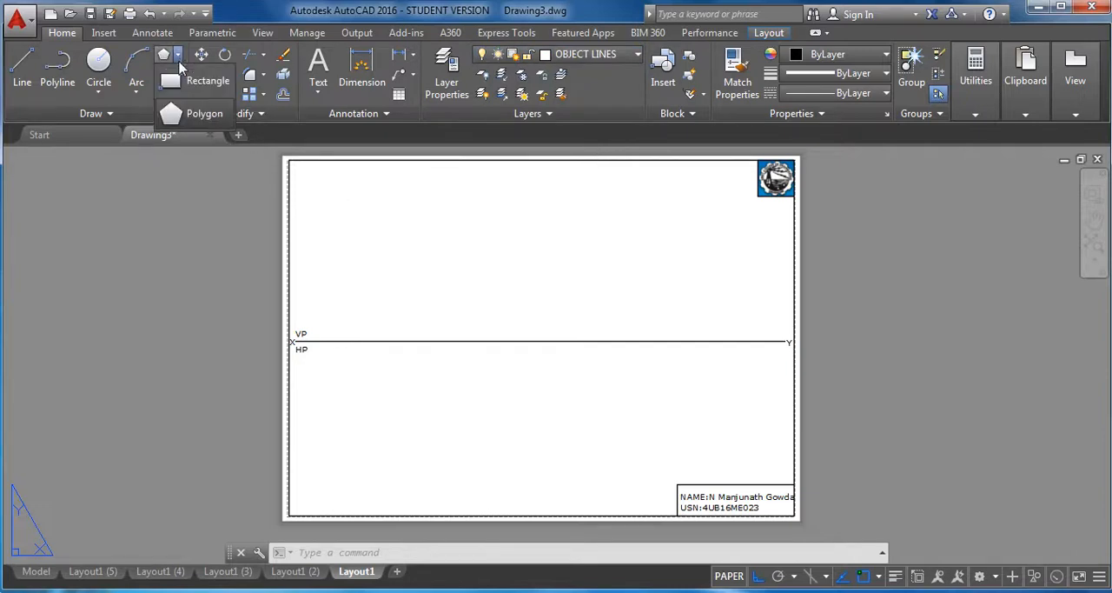
{"action": "left_click", "coordinate": [193, 123]}
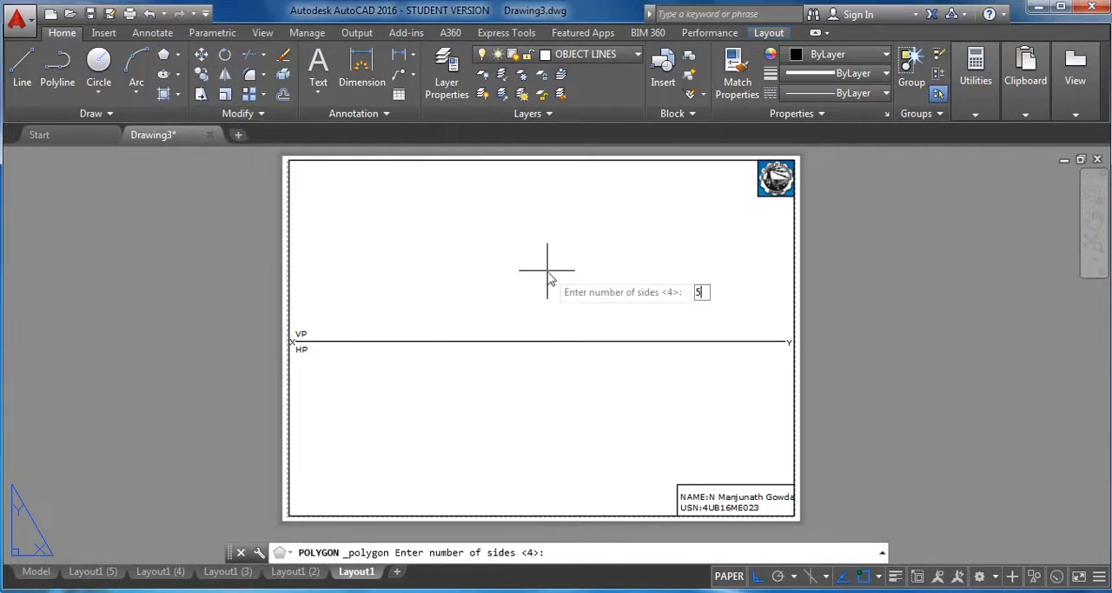
{"action": "key", "text": "Return"}
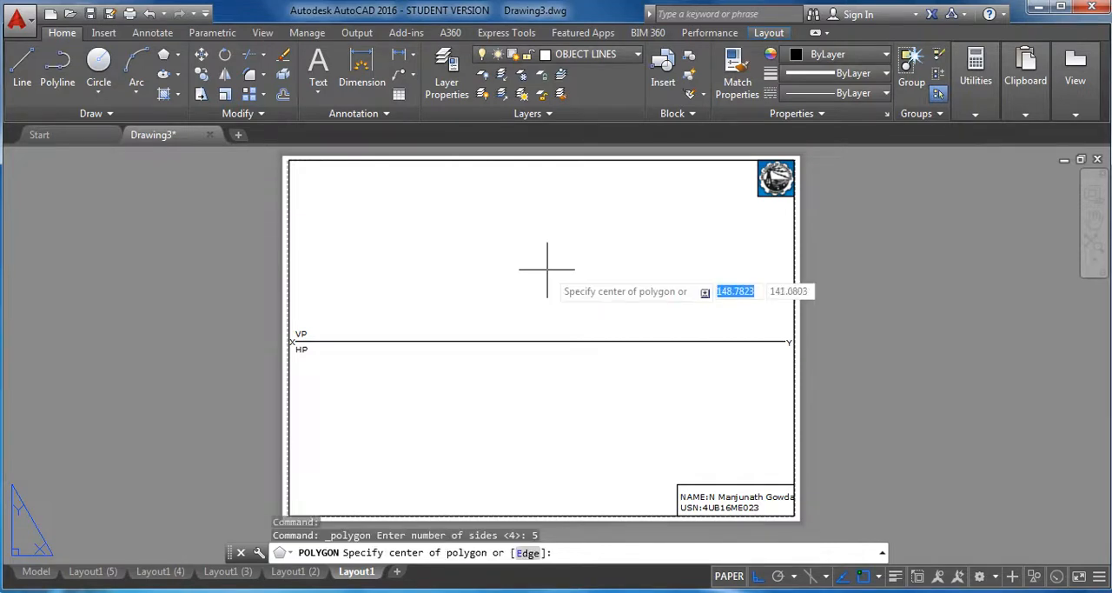
{"action": "left_click", "coordinate": [528, 554]}
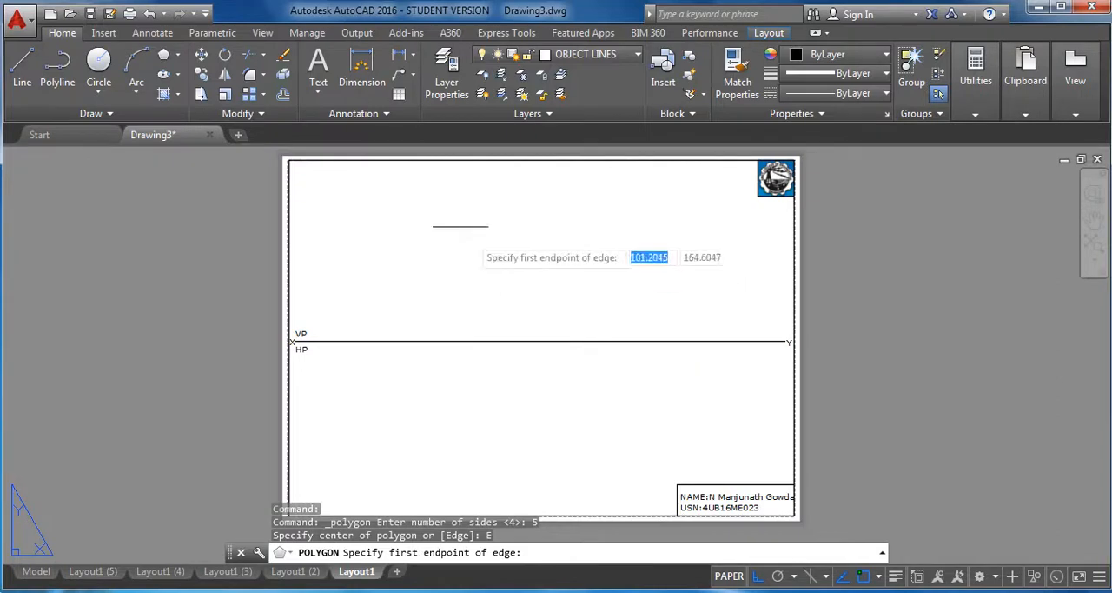
{"action": "left_click", "coordinate": [401, 251]}
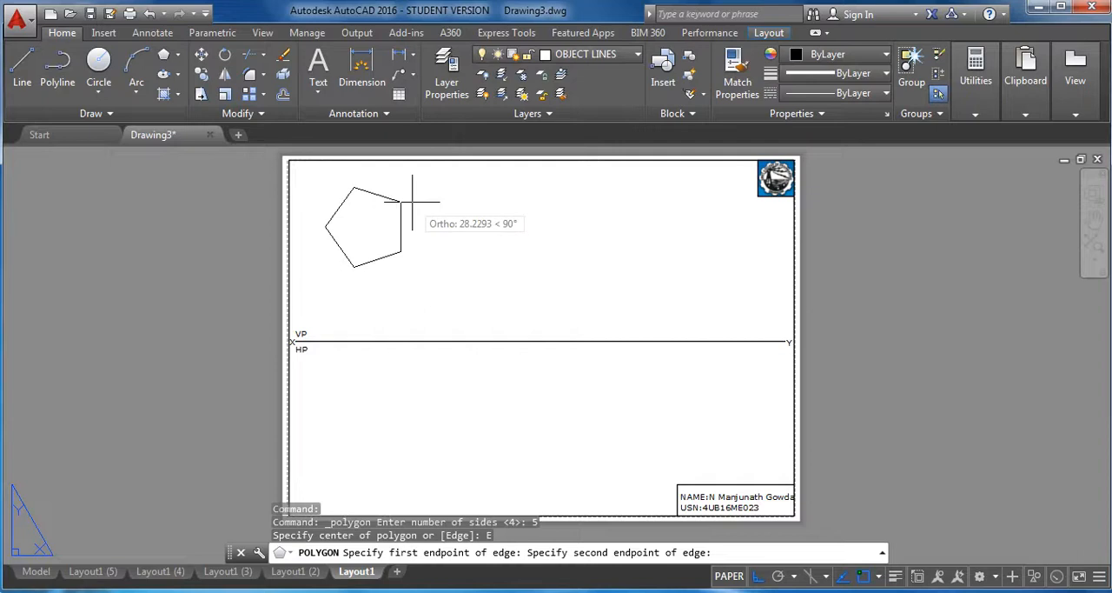
{"action": "type", "text": "25"}
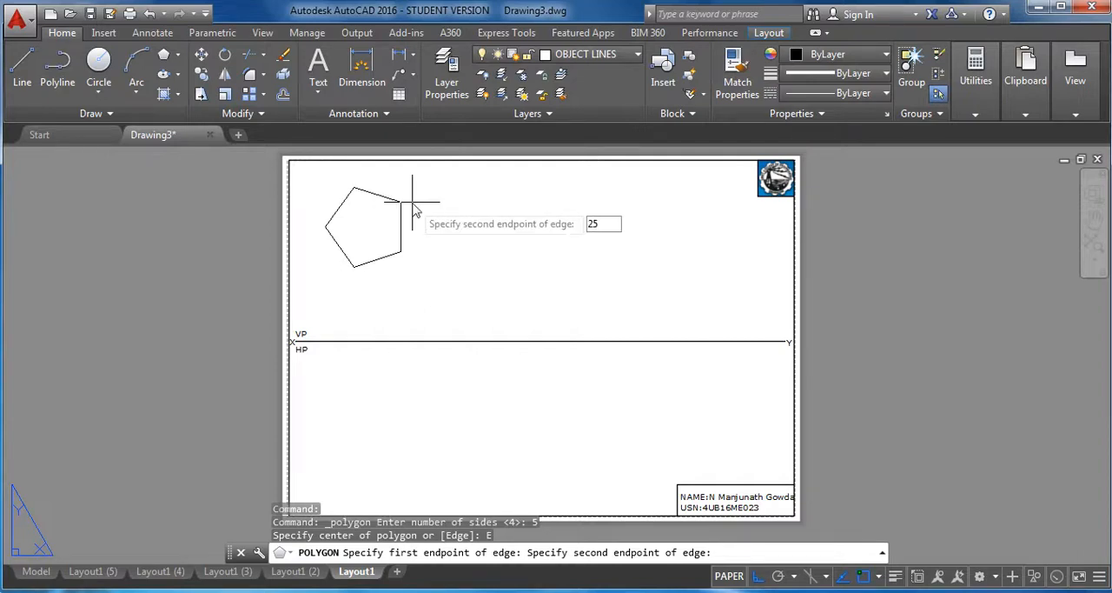
{"action": "key", "text": "Return"}
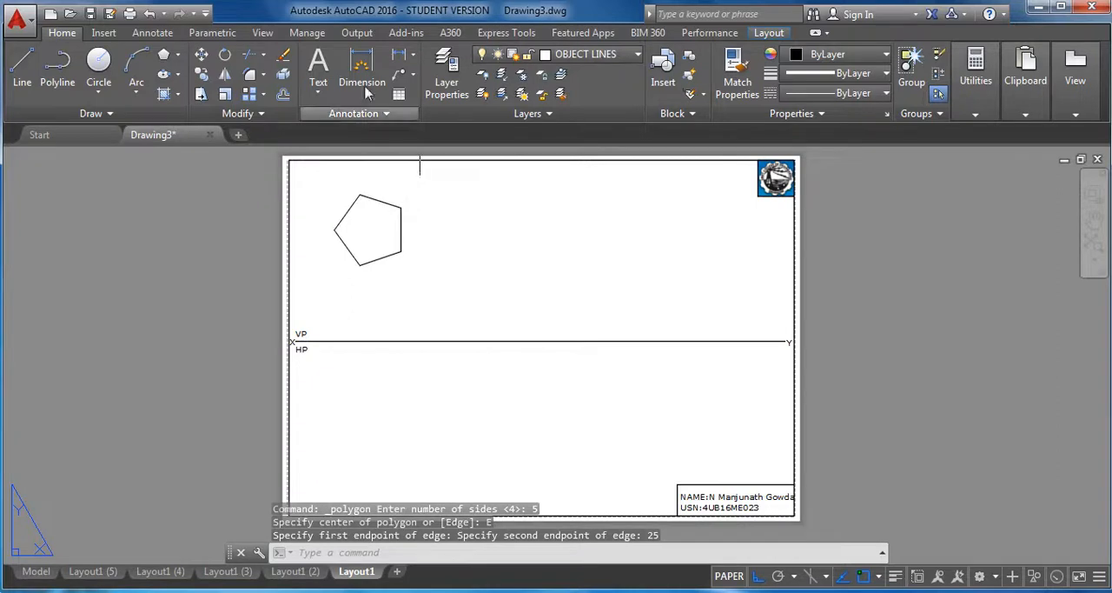
Turn off Ortho and move the pentagon down to just above the XY line, near its X end.
{"action": "left_click", "coordinate": [200, 54]}
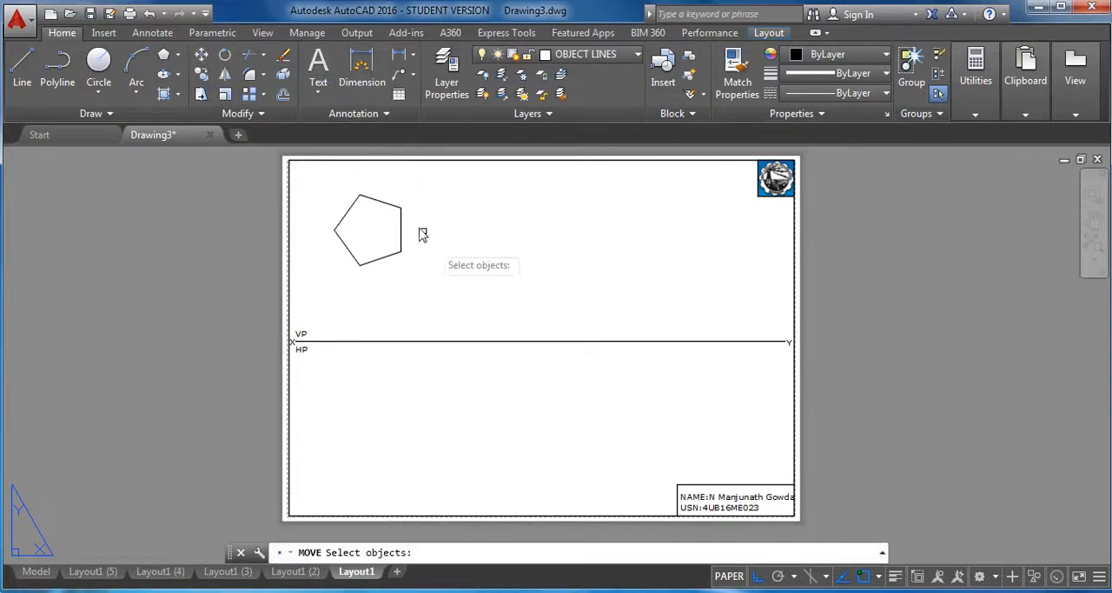
{"action": "left_click", "coordinate": [402, 228]}
{"action": "key", "text": "Return"}
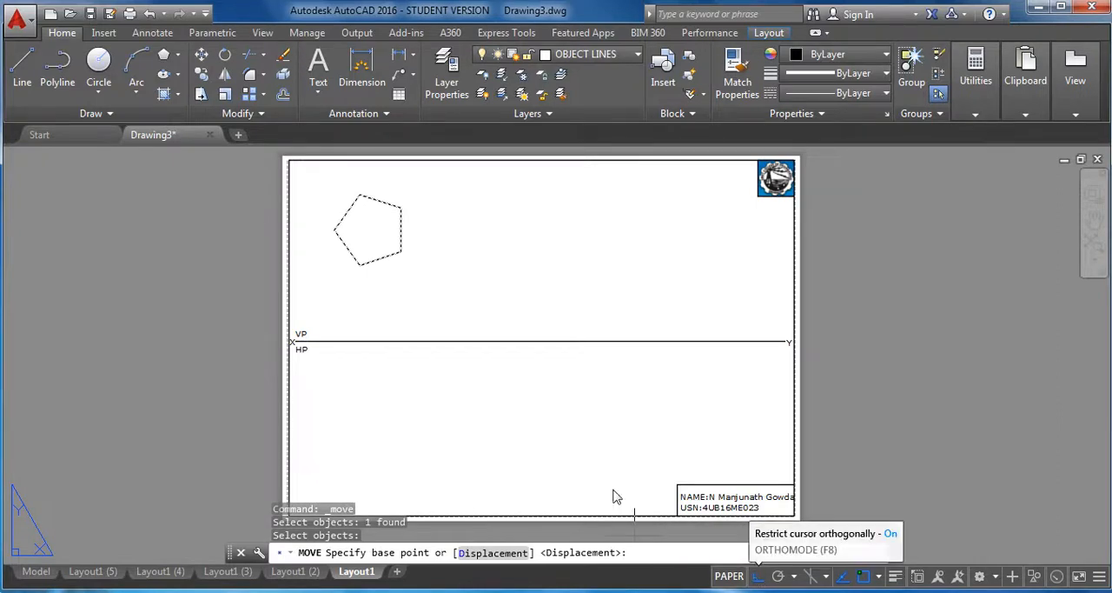
{"action": "left_click", "coordinate": [758, 576]}
{"action": "left_click", "coordinate": [402, 252]}
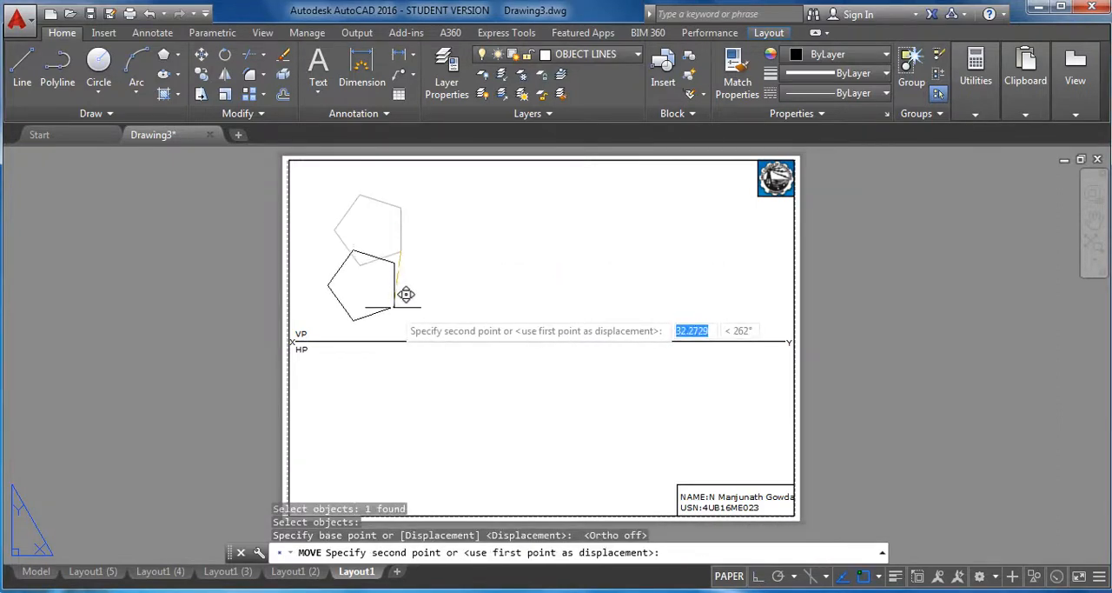
{"action": "left_click", "coordinate": [405, 303]}
Add the multiline text label a' in the empty area above and to the right of the pentagon.
{"action": "scroll", "coordinate": [493, 287], "scroll_direction": "up", "scroll_amount": 2}
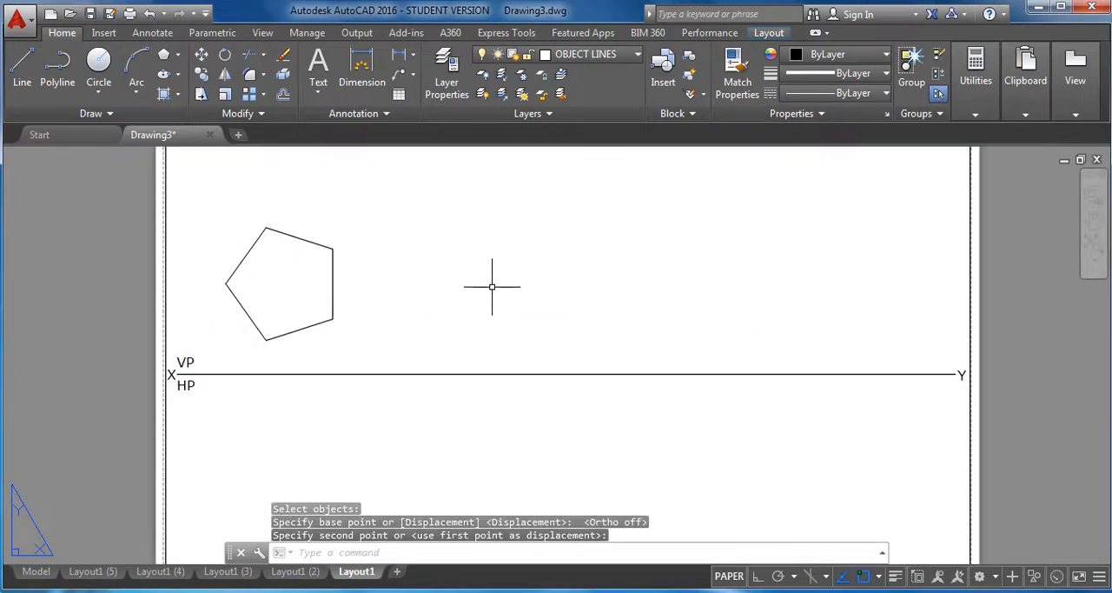
{"action": "middle_click_drag", "start_coordinate": [489, 287], "coordinate": [594, 324]}
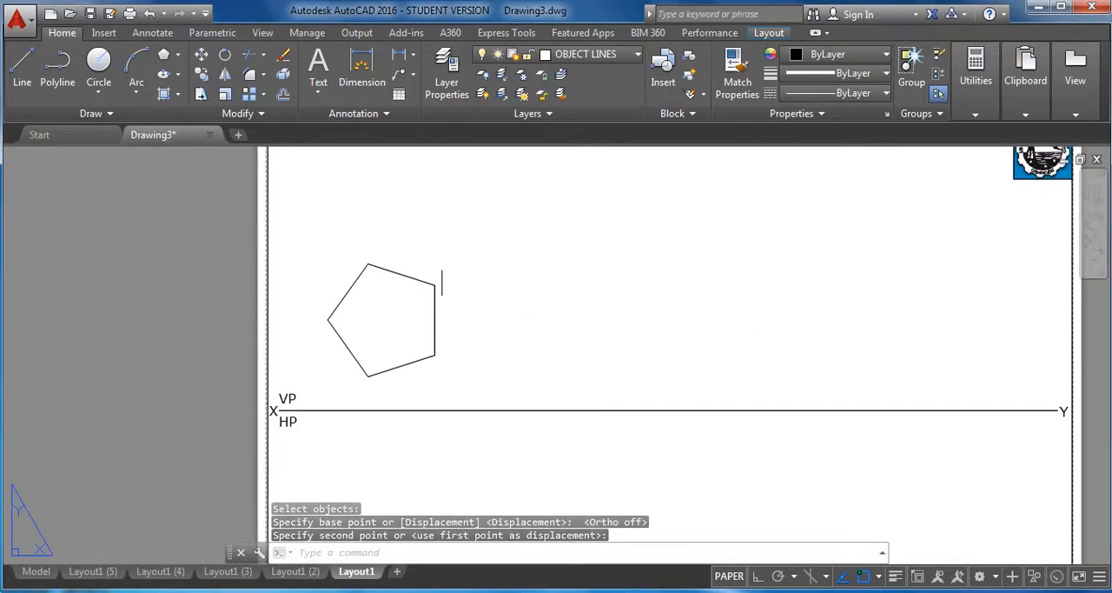
{"action": "left_click", "coordinate": [318, 91]}
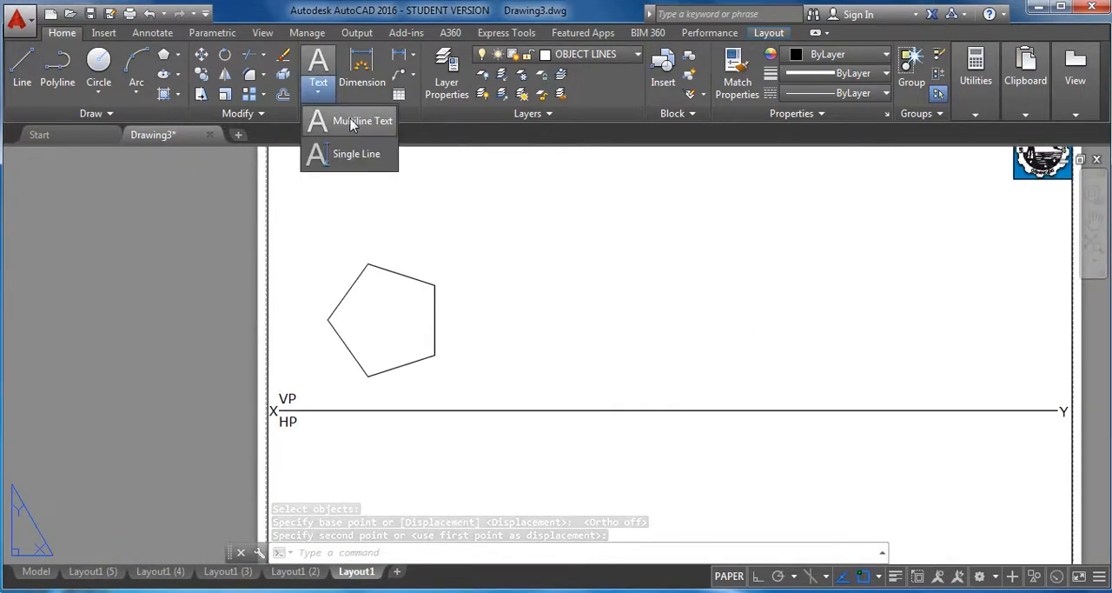
{"action": "left_click", "coordinate": [510, 217]}
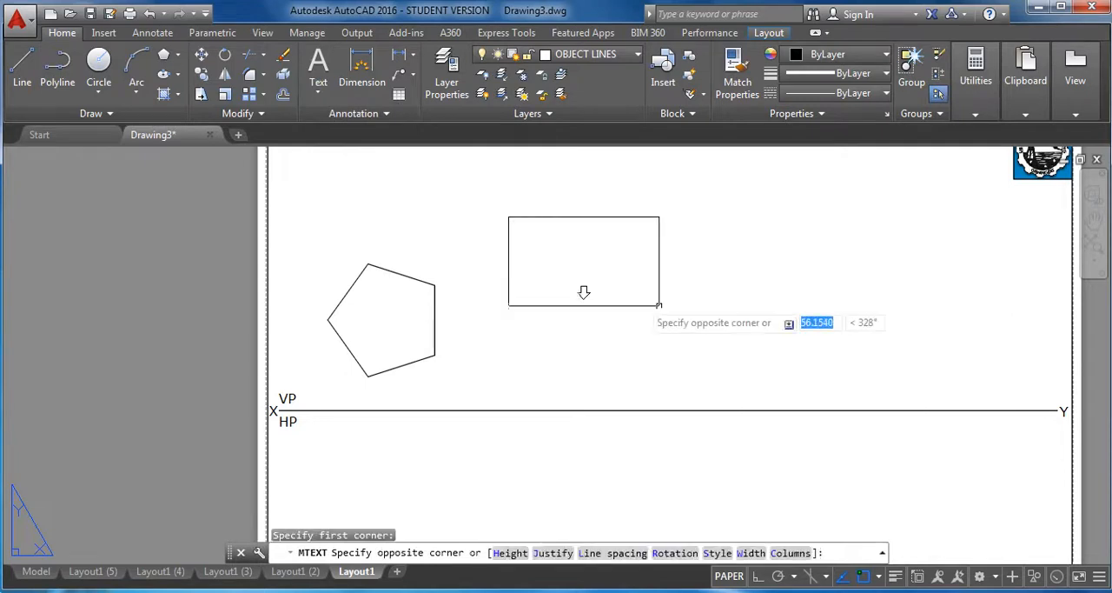
{"action": "left_click", "coordinate": [684, 310]}
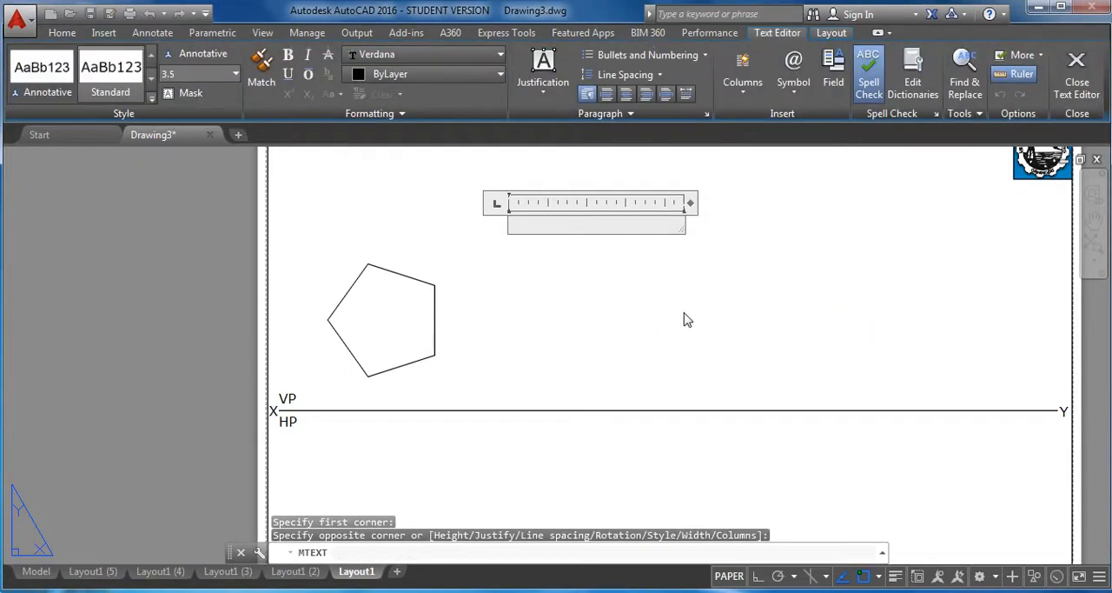
{"action": "left_click", "coordinate": [1077, 70]}
Add the multiline text label b' to the right of the a' label.
{"action": "left_click", "coordinate": [321, 78]}
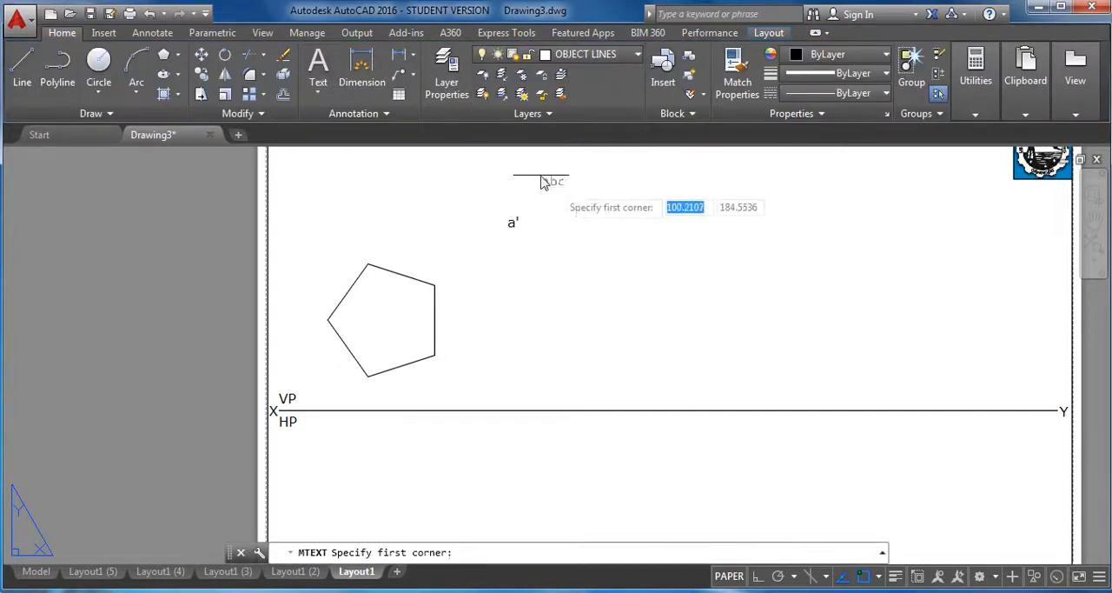
{"action": "left_click", "coordinate": [596, 218]}
{"action": "left_click", "coordinate": [653, 265]}
{"action": "type", "text": "b"}
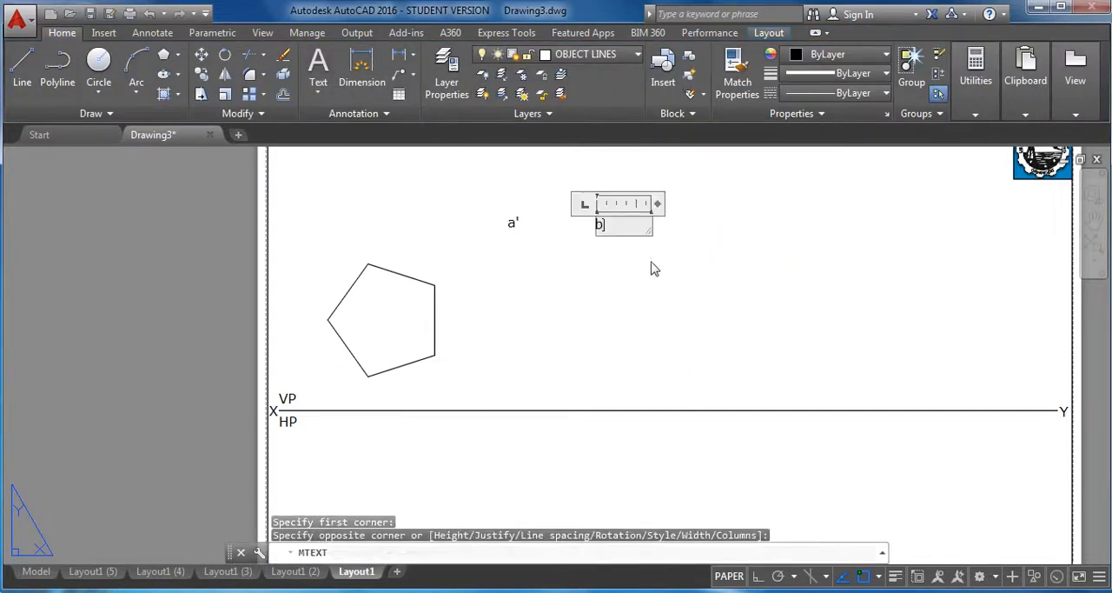
{"action": "type", "text": "'"}
{"action": "left_click", "coordinate": [1077, 69]}
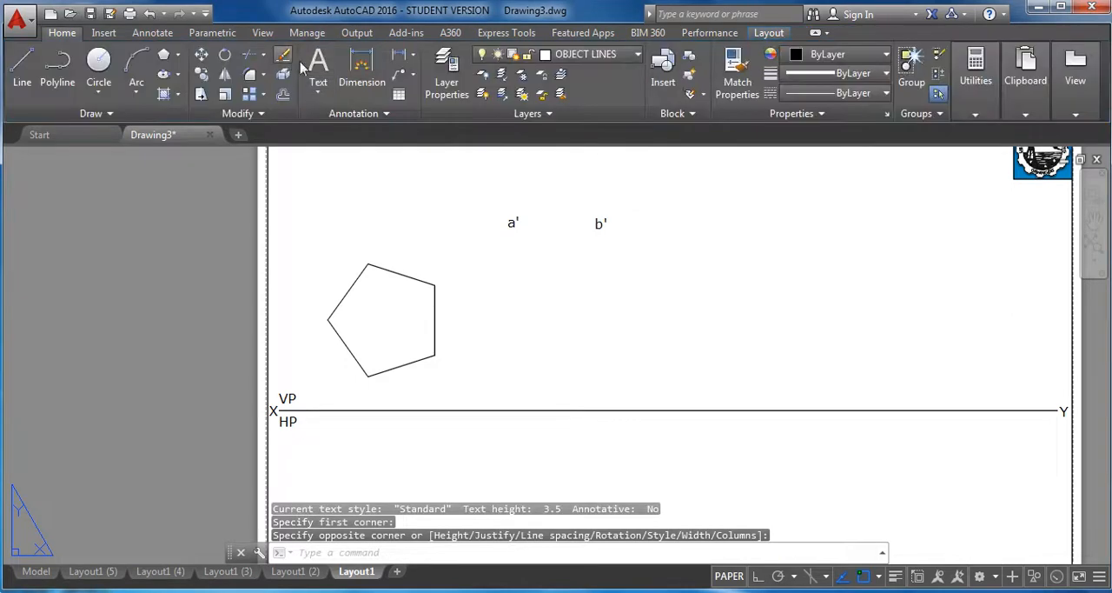
Add the multiline text label c' below the b' label.
{"action": "left_click", "coordinate": [318, 70]}
{"action": "left_click", "coordinate": [586, 285]}
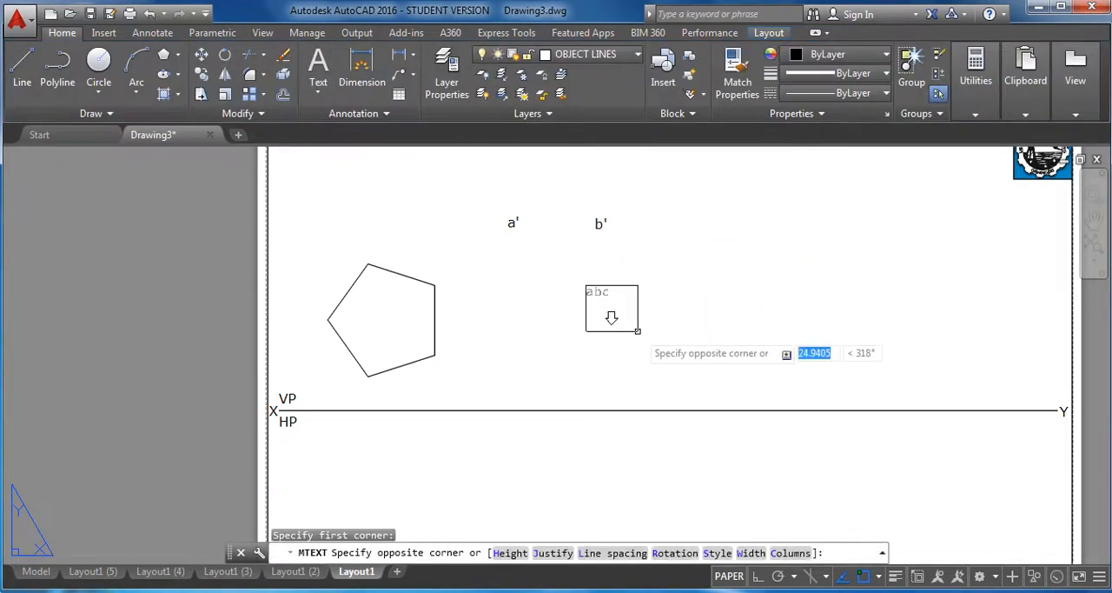
{"action": "left_click", "coordinate": [641, 338]}
{"action": "type", "text": "c'"}
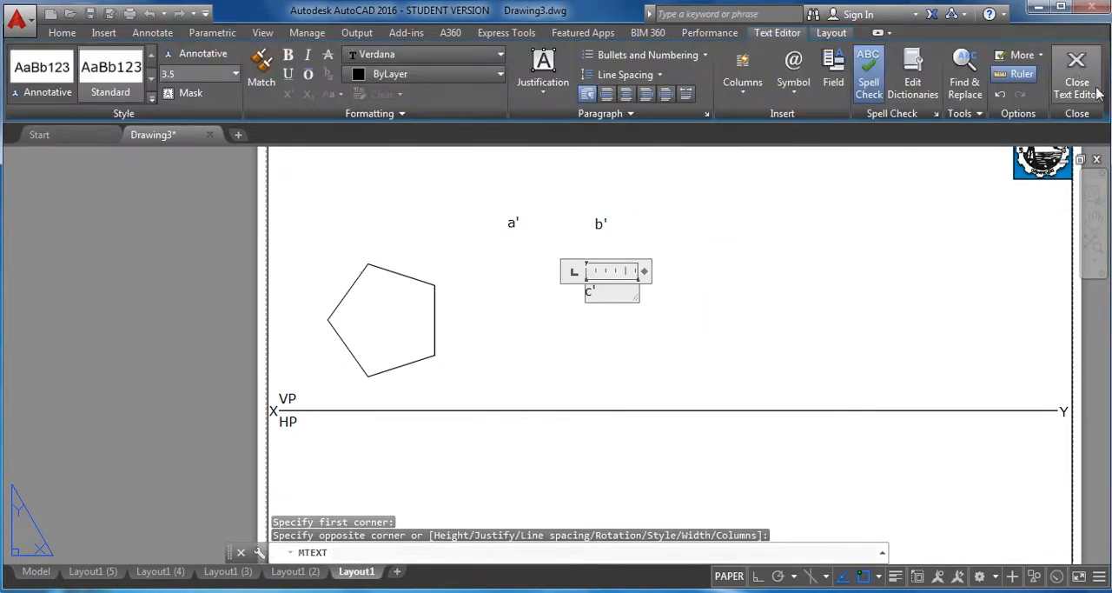
{"action": "left_click", "coordinate": [1077, 70]}
Add the multiline text label d' to the right of and slightly below the b' label.
{"action": "left_click", "coordinate": [312, 69]}
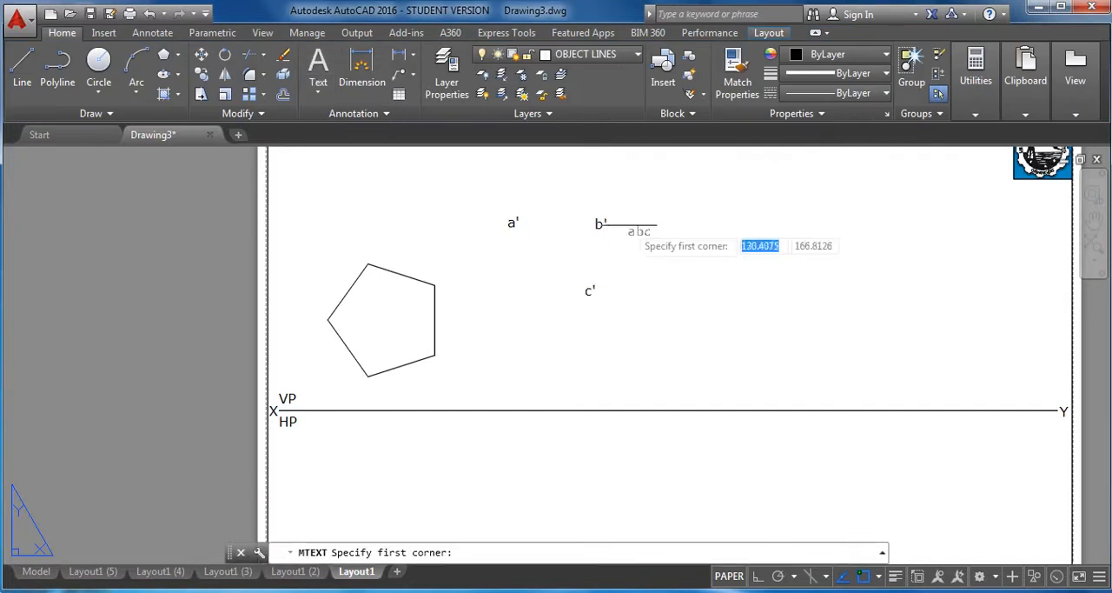
{"action": "left_click", "coordinate": [645, 233]}
{"action": "left_click", "coordinate": [719, 289]}
{"action": "type", "text": "d"}
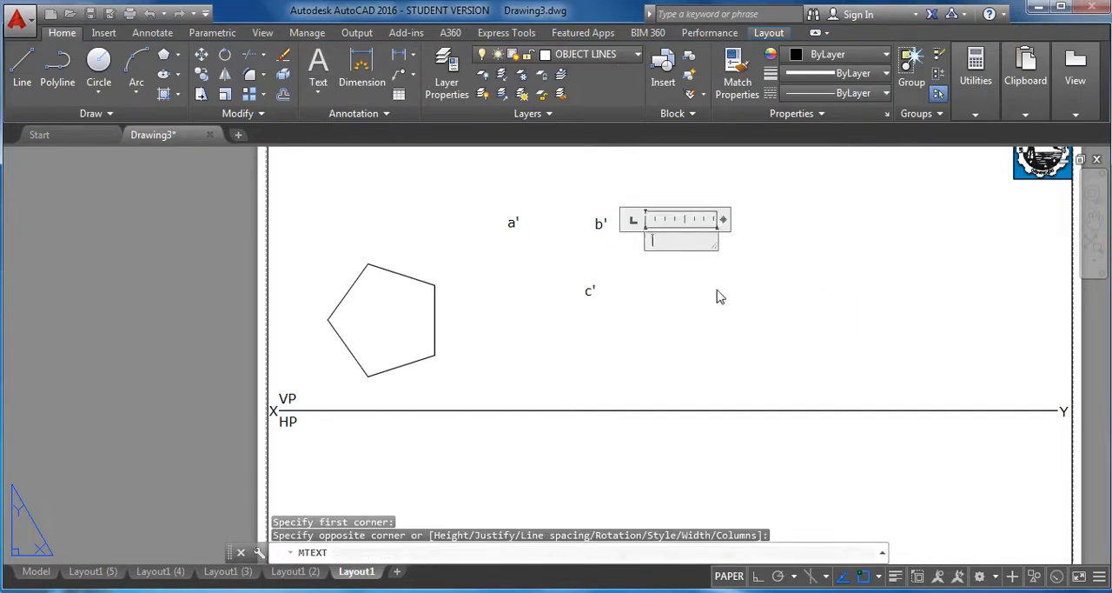
{"action": "left_click", "coordinate": [1076, 69]}
Add the multiline text label e' below d', to the right of the c' label.
{"action": "left_click", "coordinate": [318, 69]}
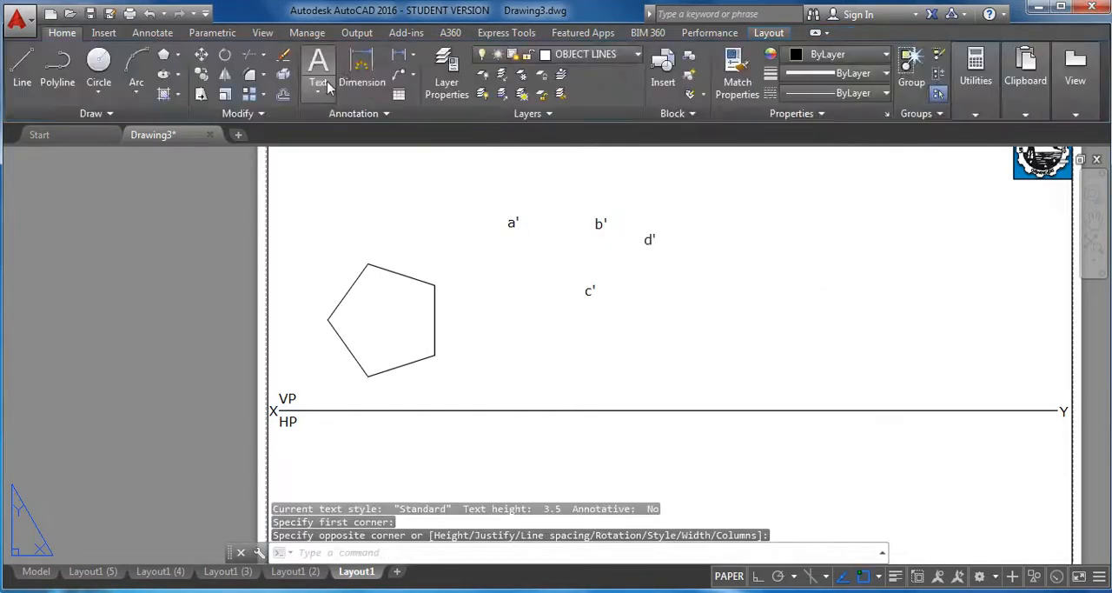
{"action": "left_click", "coordinate": [648, 291]}
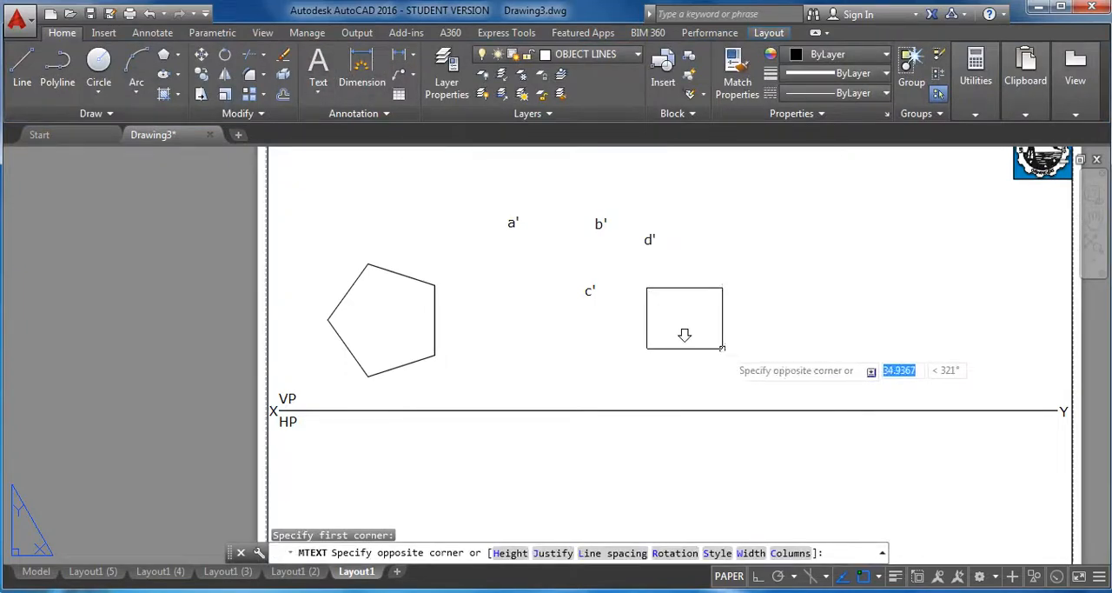
{"action": "left_click", "coordinate": [724, 347]}
{"action": "type", "text": "e'"}
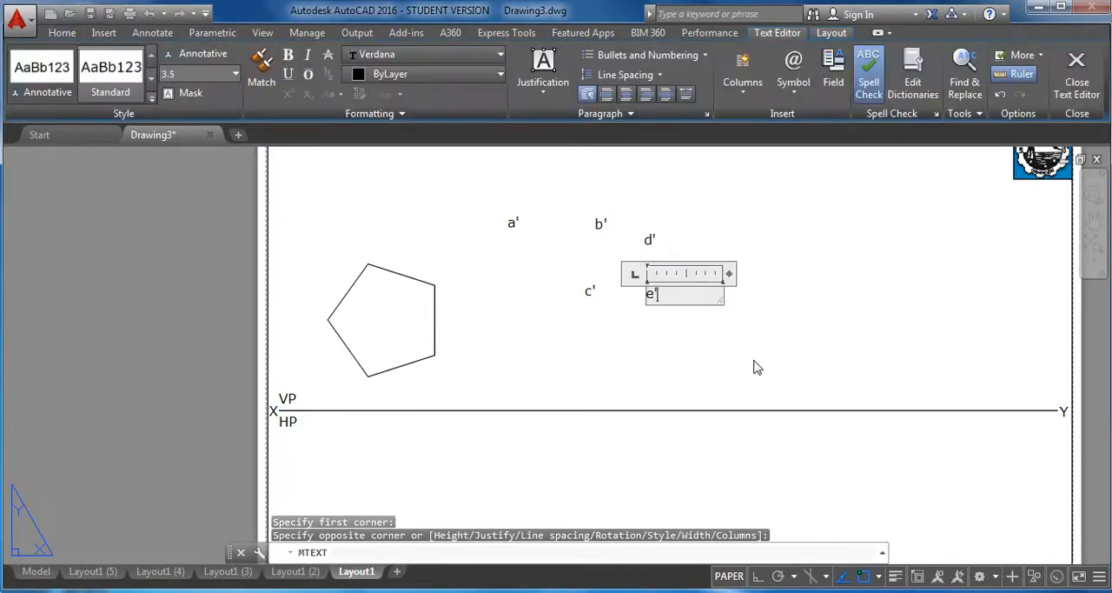
{"action": "left_click", "coordinate": [1077, 71]}
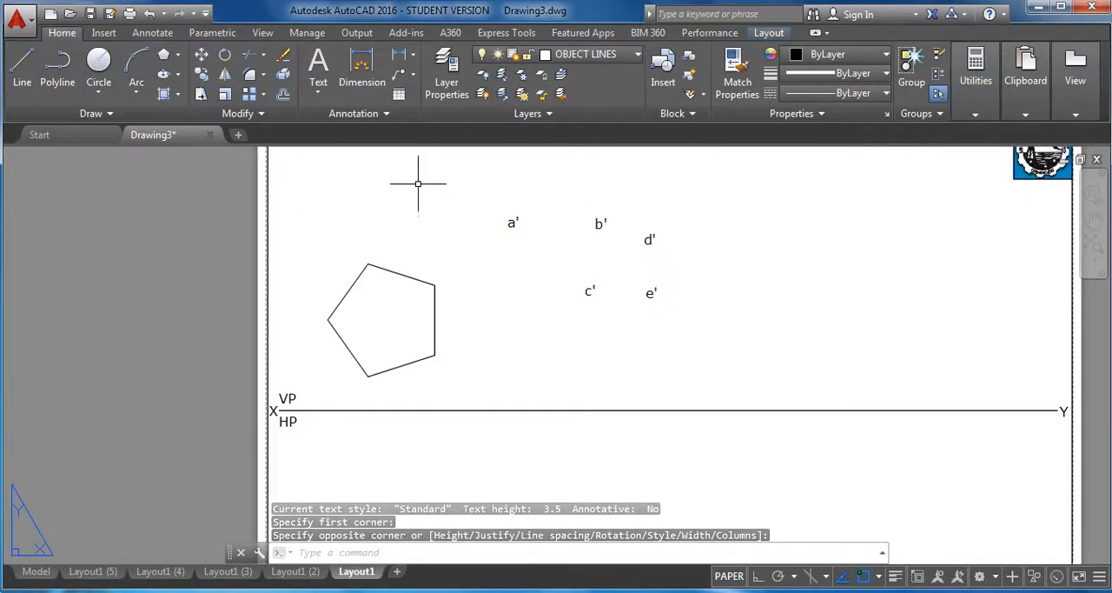
Move the a' label to just left of the pentagon's leftmost vertex.
{"action": "left_click", "coordinate": [201, 56]}
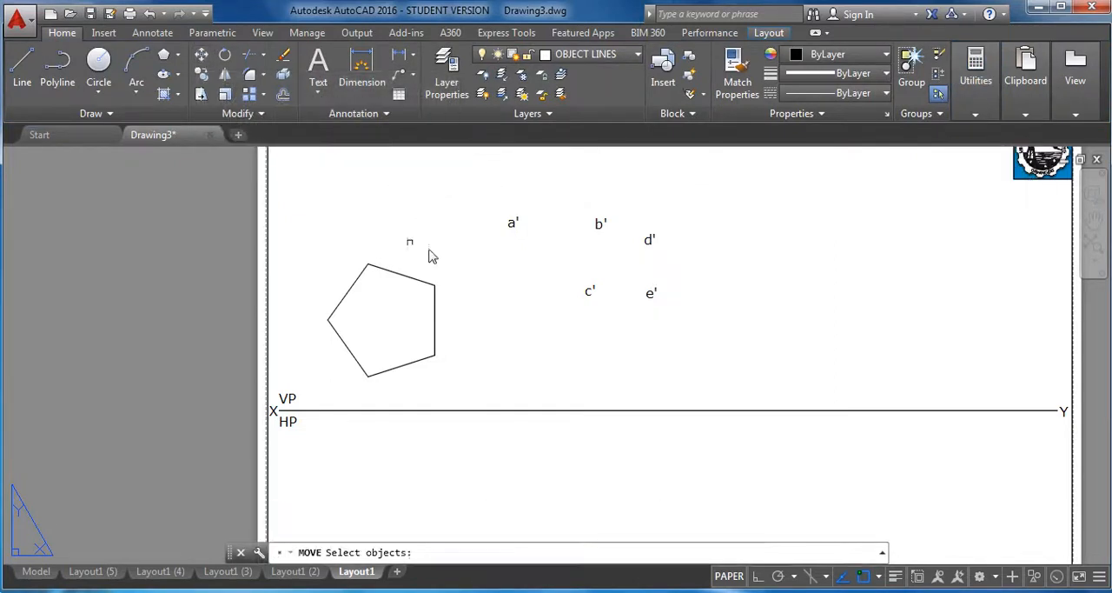
{"action": "left_click", "coordinate": [513, 224]}
{"action": "key", "text": "Return"}
{"action": "left_click", "coordinate": [509, 235]}
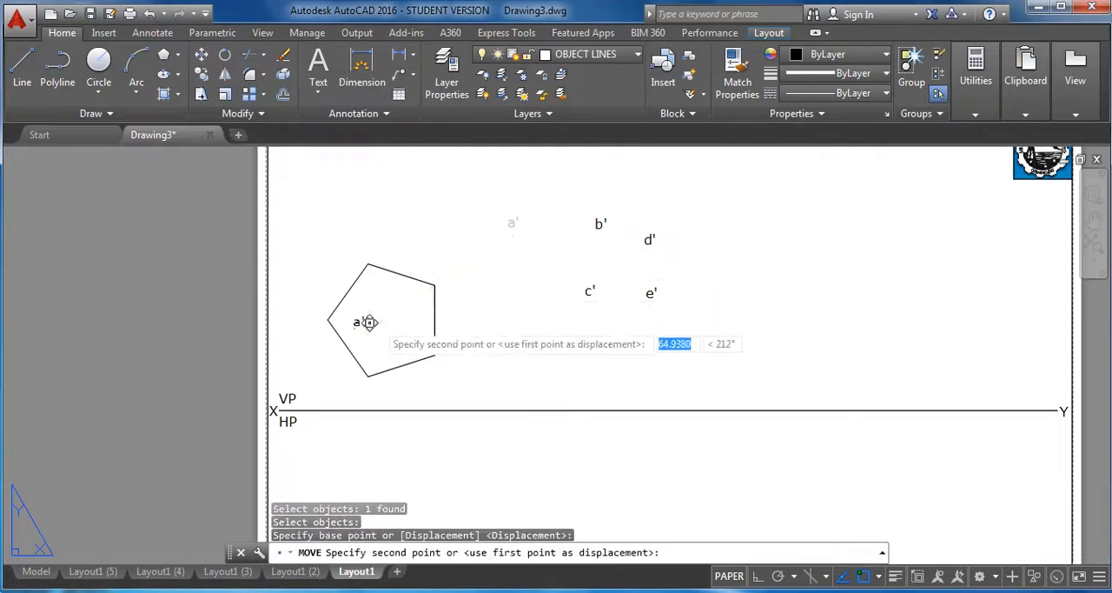
{"action": "scroll", "coordinate": [347, 311], "scroll_direction": "up", "scroll_amount": 4}
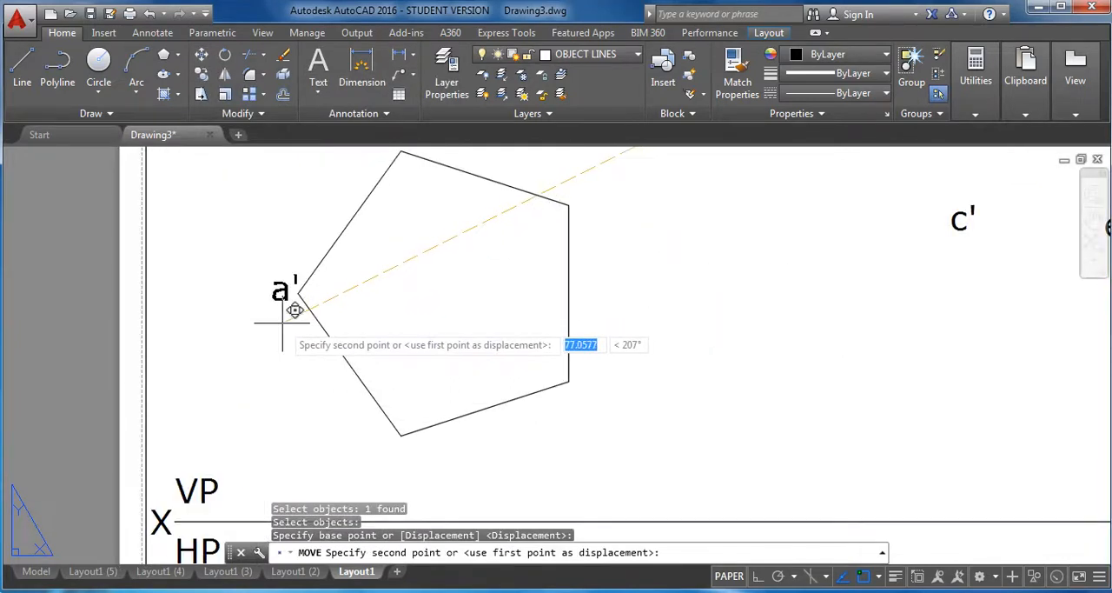
{"action": "left_click", "coordinate": [295, 298]}
{"action": "scroll", "coordinate": [577, 307], "scroll_direction": "down", "scroll_amount": 2}
{"action": "middle_click_drag", "start_coordinate": [670, 303], "coordinate": [637, 356]}
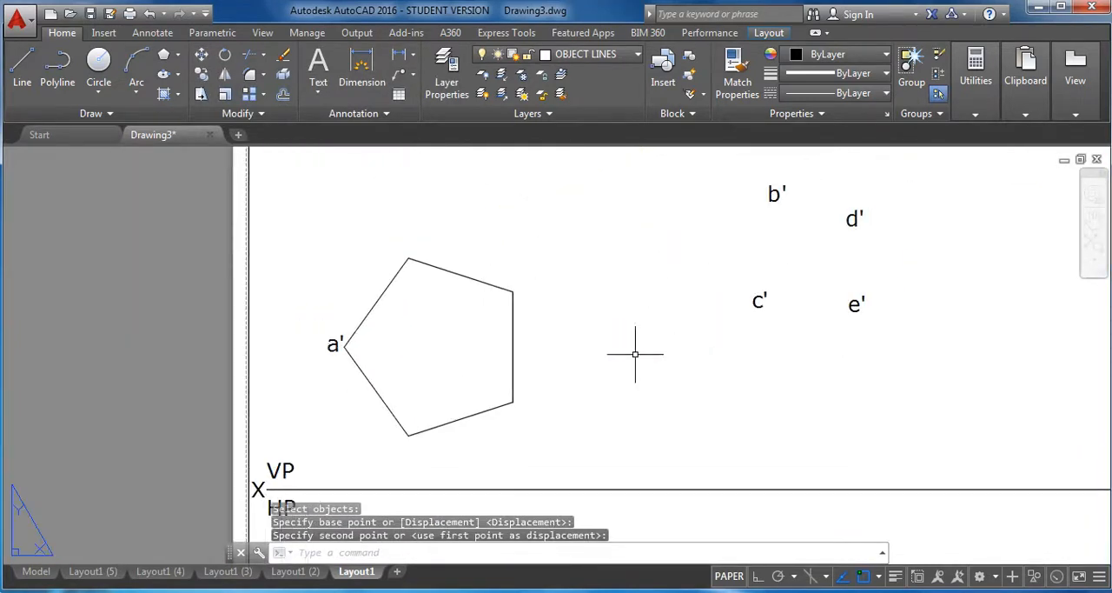
Move the b' label to just left of the pentagon's lowest vertex.
{"action": "key", "text": "Return"}
{"action": "left_click", "coordinate": [776, 193]}
{"action": "key", "text": "Return"}
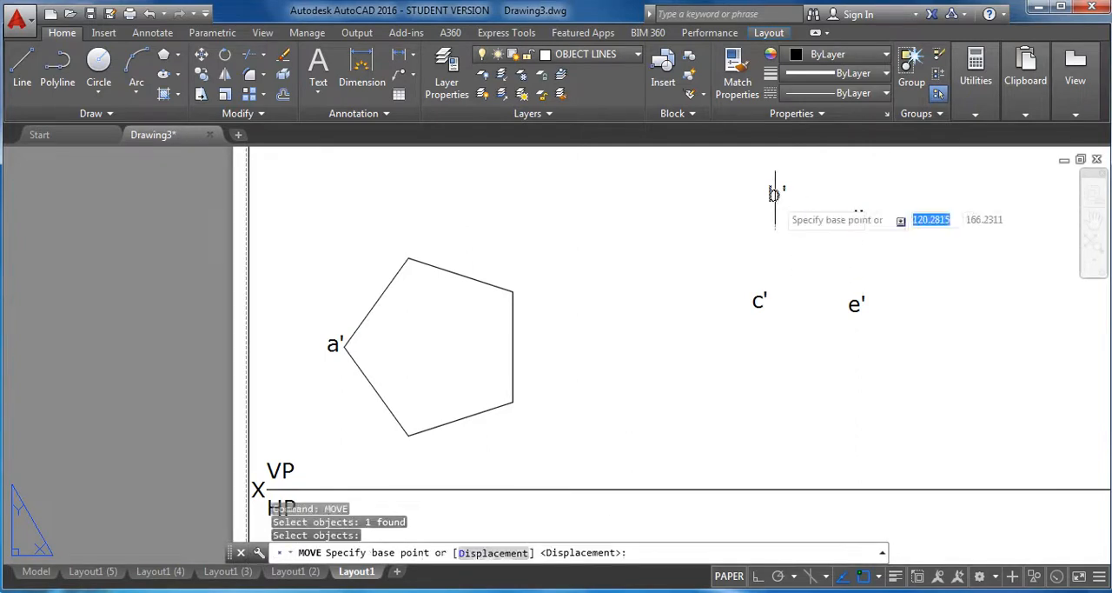
{"action": "left_click", "coordinate": [773, 192]}
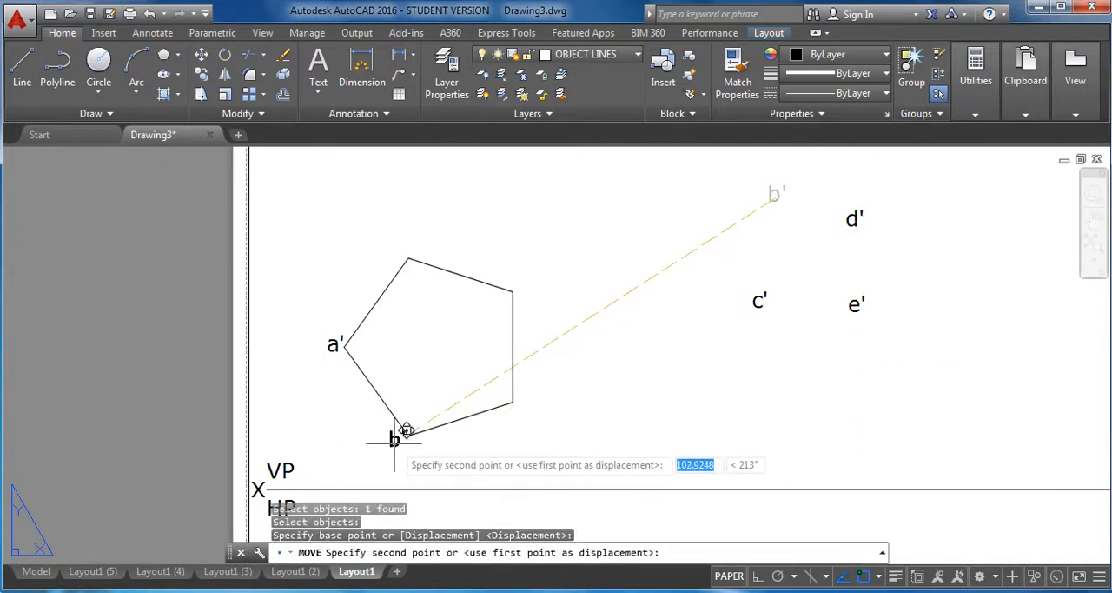
{"action": "left_click", "coordinate": [403, 434]}
Move the c' label to just right of the lower end of the pentagon's vertical side.
{"action": "key", "text": "Return"}
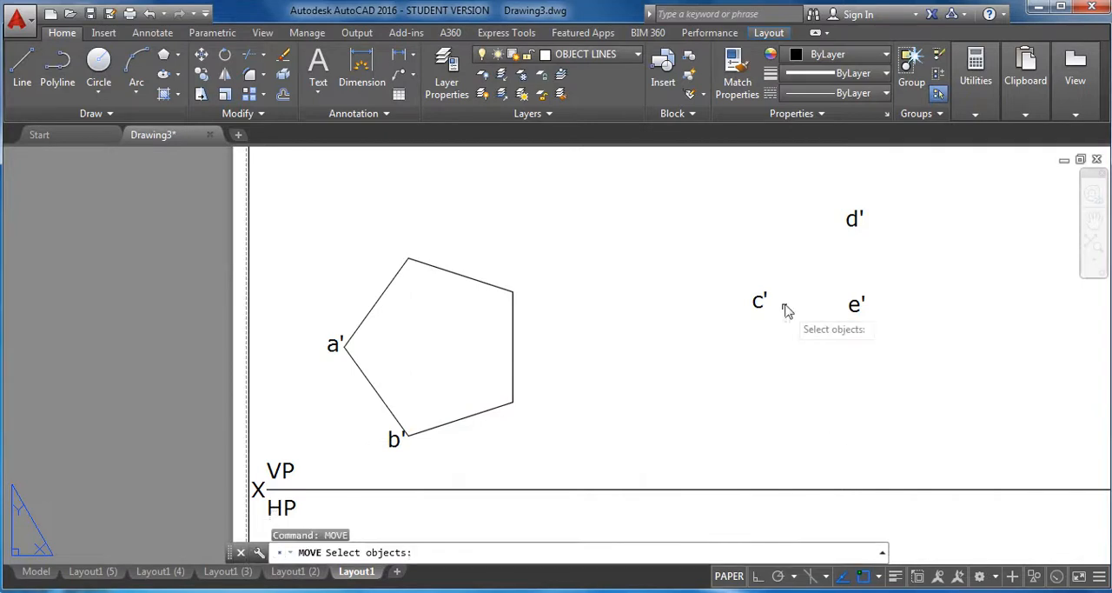
{"action": "left_click", "coordinate": [761, 299]}
{"action": "key", "text": "Return"}
{"action": "left_click", "coordinate": [760, 300]}
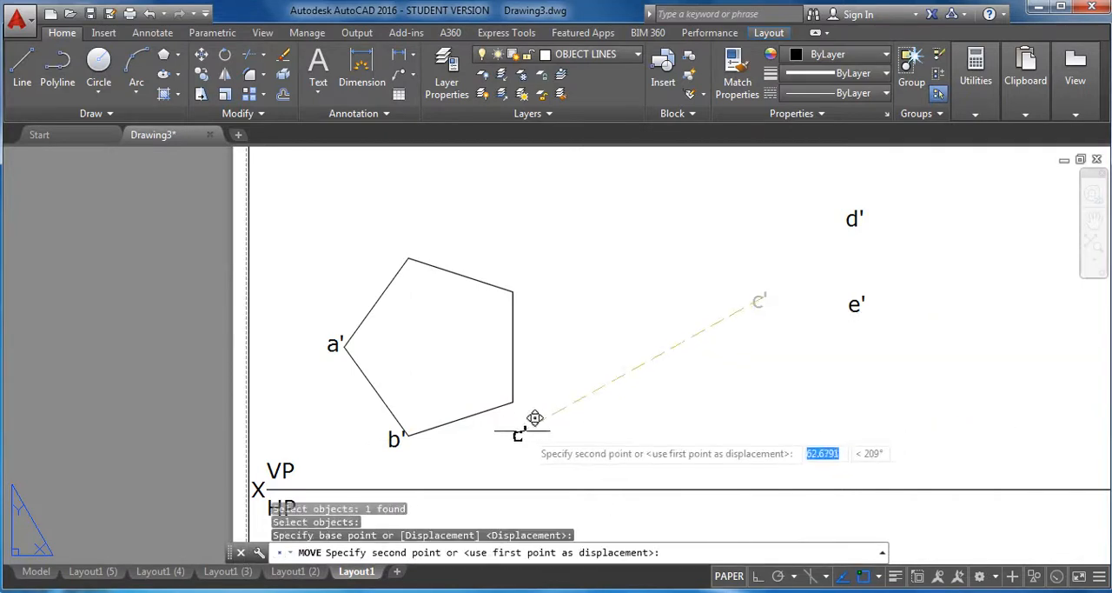
{"action": "left_click", "coordinate": [524, 407]}
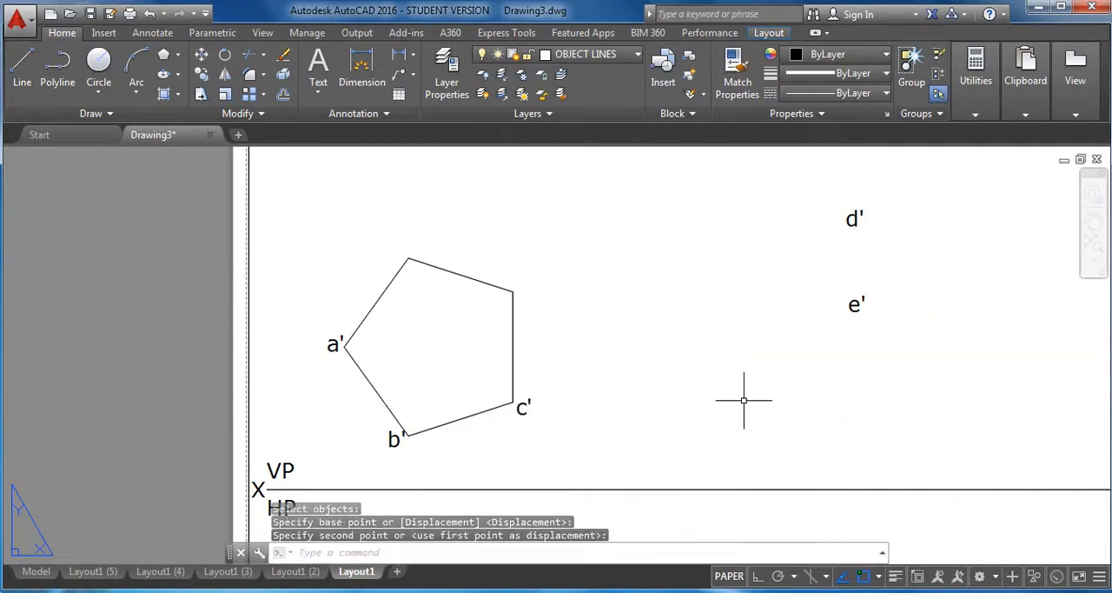
Move the d' label to just right of the upper end of the pentagon's vertical side.
{"action": "key", "text": "Return"}
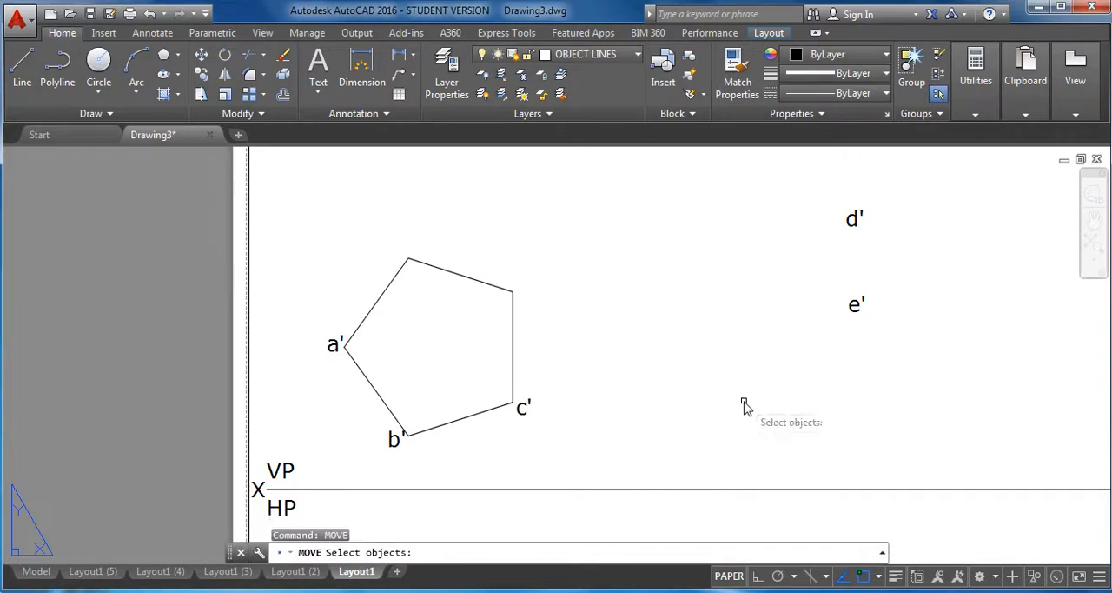
{"action": "left_click", "coordinate": [856, 219]}
{"action": "key", "text": "Return"}
{"action": "left_click", "coordinate": [855, 219]}
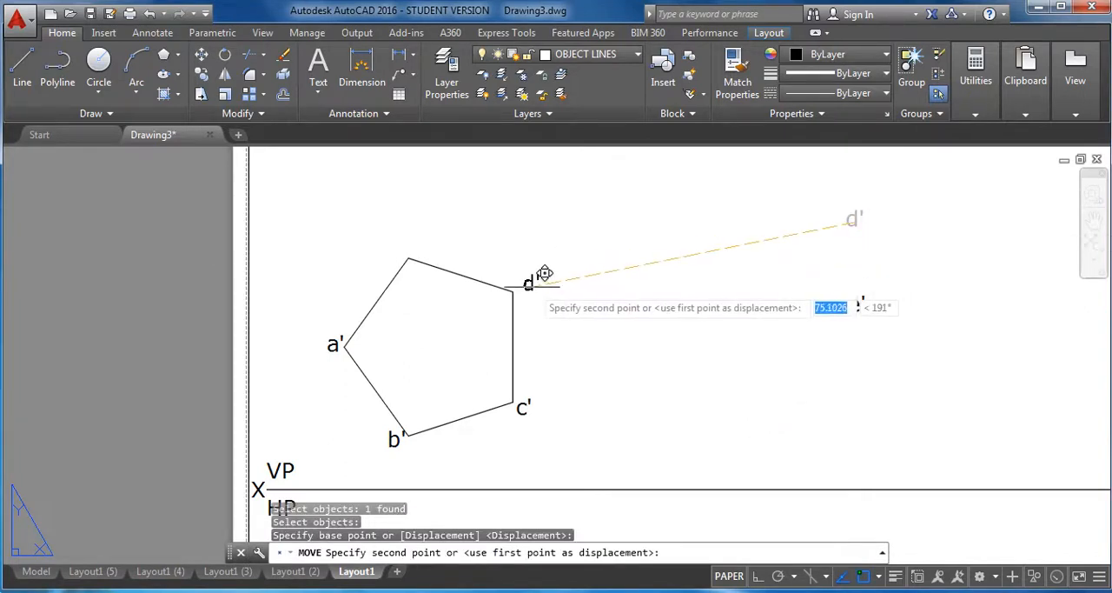
{"action": "left_click", "coordinate": [537, 278]}
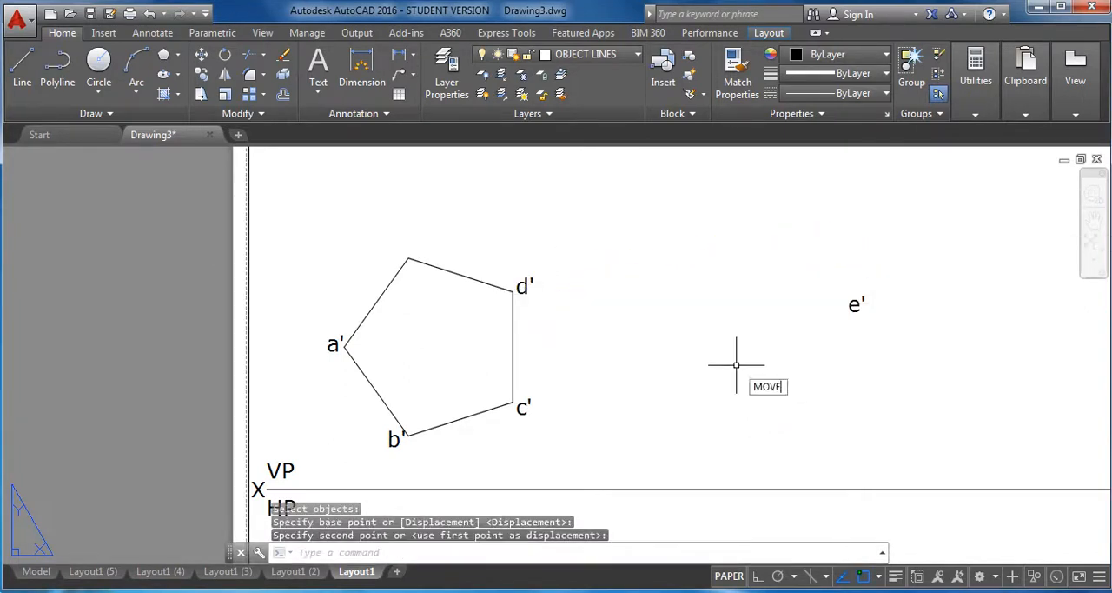
Move the e' label to just above the pentagon's topmost vertex.
{"action": "type", "text": "MOVE"}
{"action": "key", "text": "Return"}
{"action": "left_click", "coordinate": [847, 306]}
{"action": "key", "text": "Return"}
{"action": "left_click", "coordinate": [852, 305]}
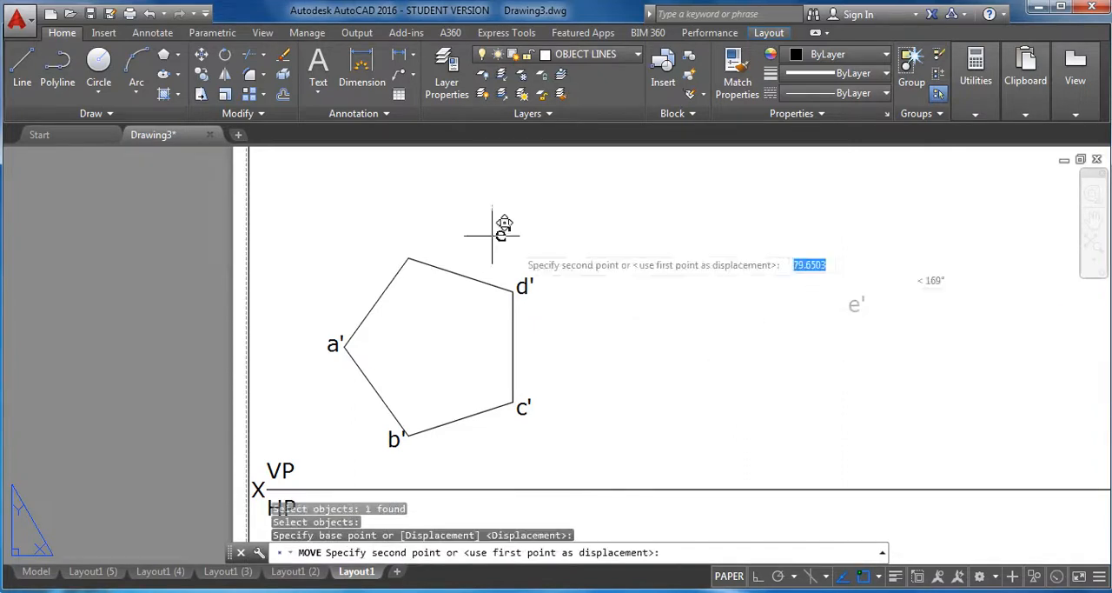
{"action": "left_click", "coordinate": [392, 249]}
{"action": "scroll", "coordinate": [661, 297], "scroll_direction": "down", "scroll_amount": 3}
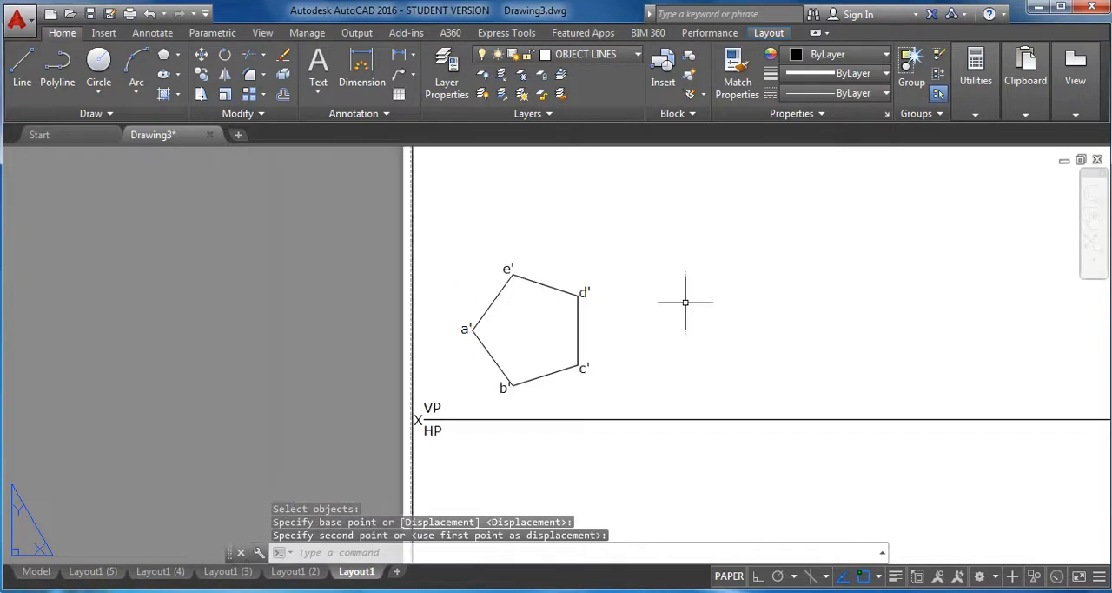
Make PROJECTORS the current layer and, with Ortho on, draw a vertical line from vertex a' down to the XY line.
{"action": "left_click", "coordinate": [618, 55]}
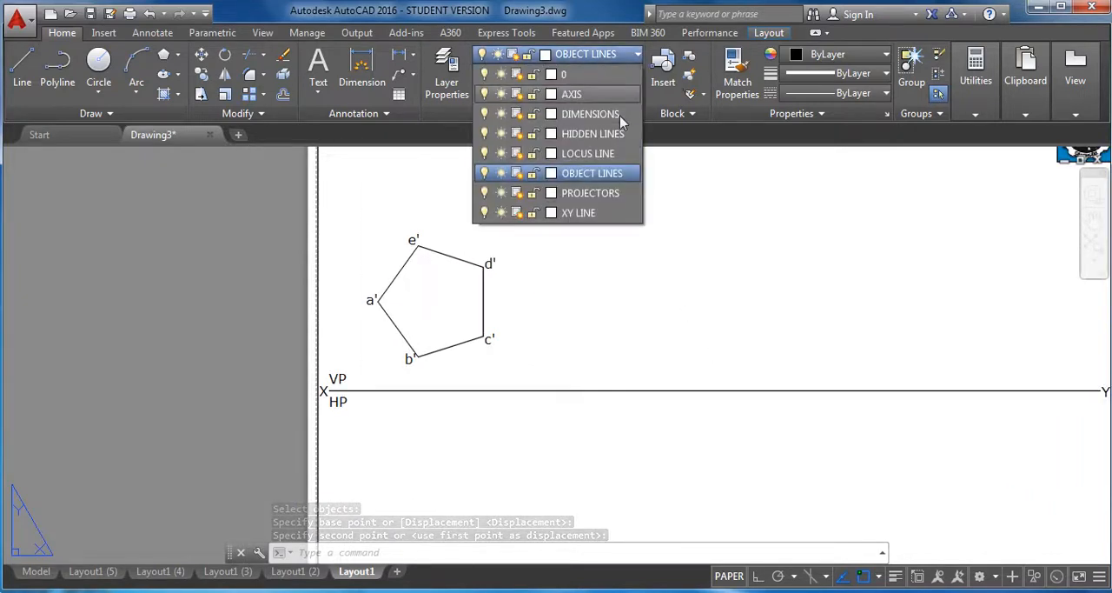
{"action": "left_click", "coordinate": [613, 195]}
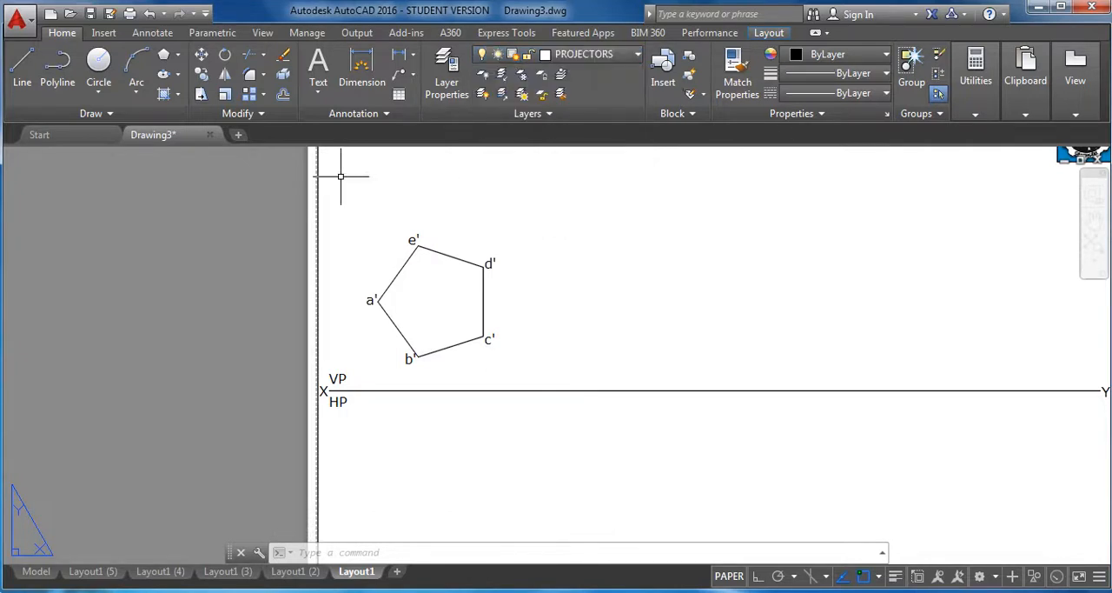
{"action": "left_click", "coordinate": [377, 300]}
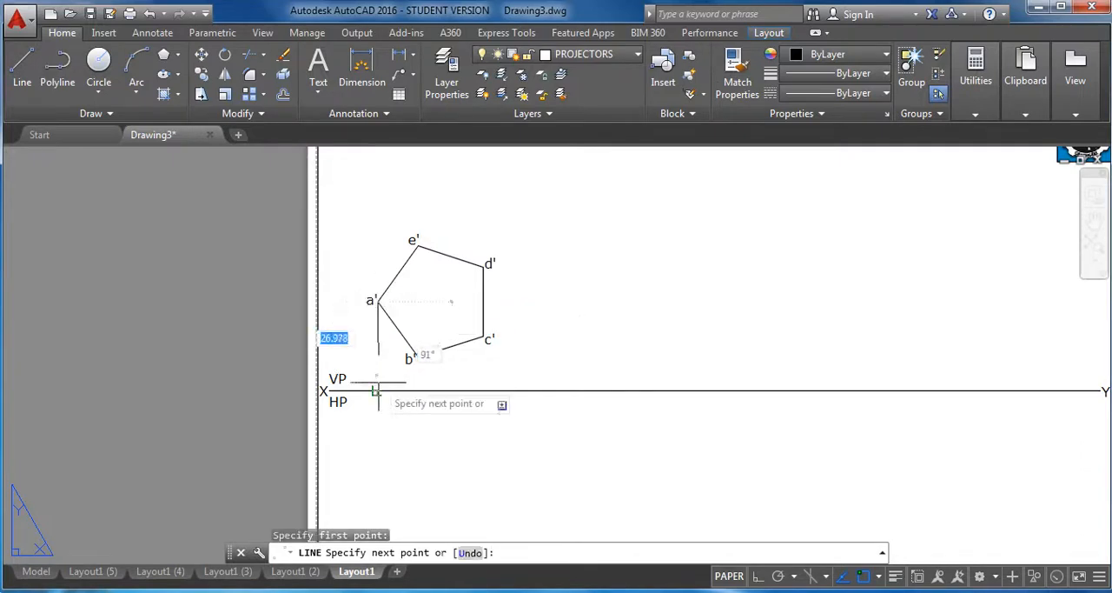
{"action": "left_click", "coordinate": [761, 578]}
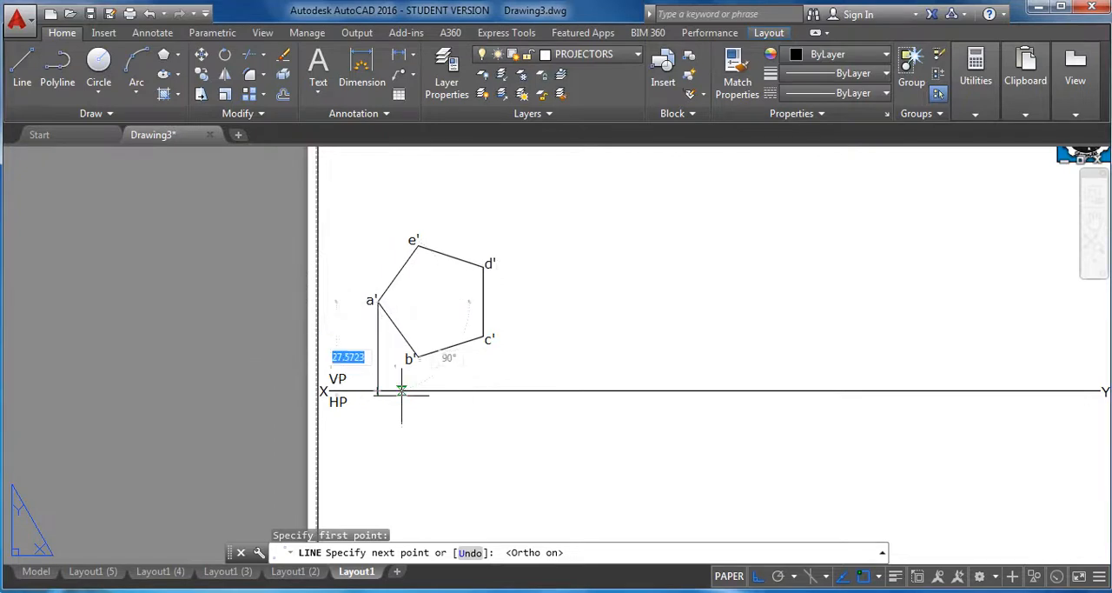
{"action": "scroll", "coordinate": [374, 393], "scroll_direction": "up", "scroll_amount": 2}
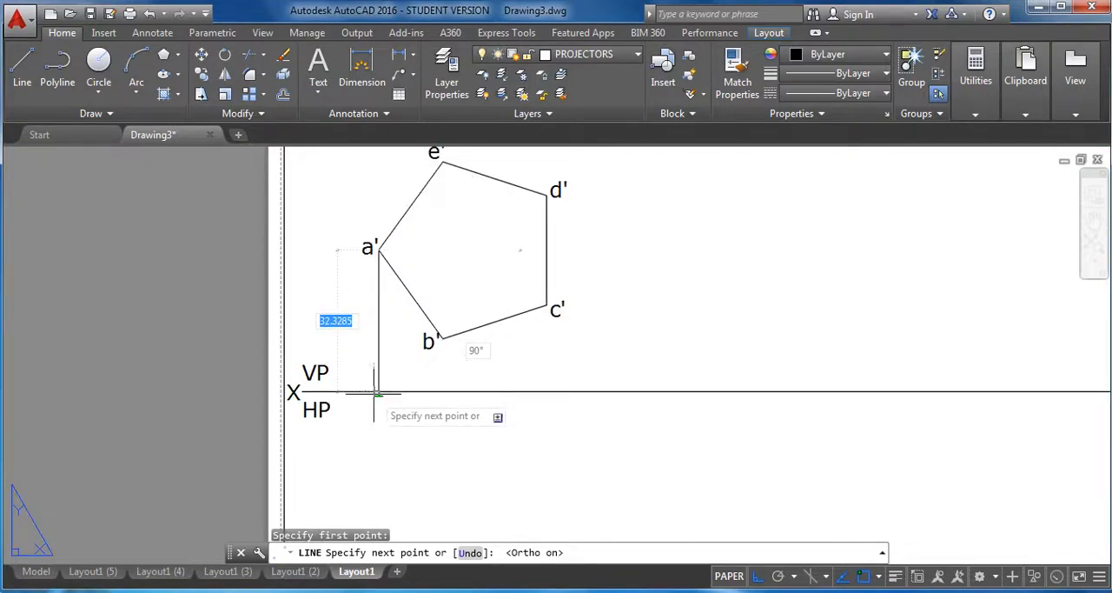
{"action": "left_click", "coordinate": [376, 393]}
{"action": "right_click", "coordinate": [628, 346]}
{"action": "left_click", "coordinate": [696, 362]}
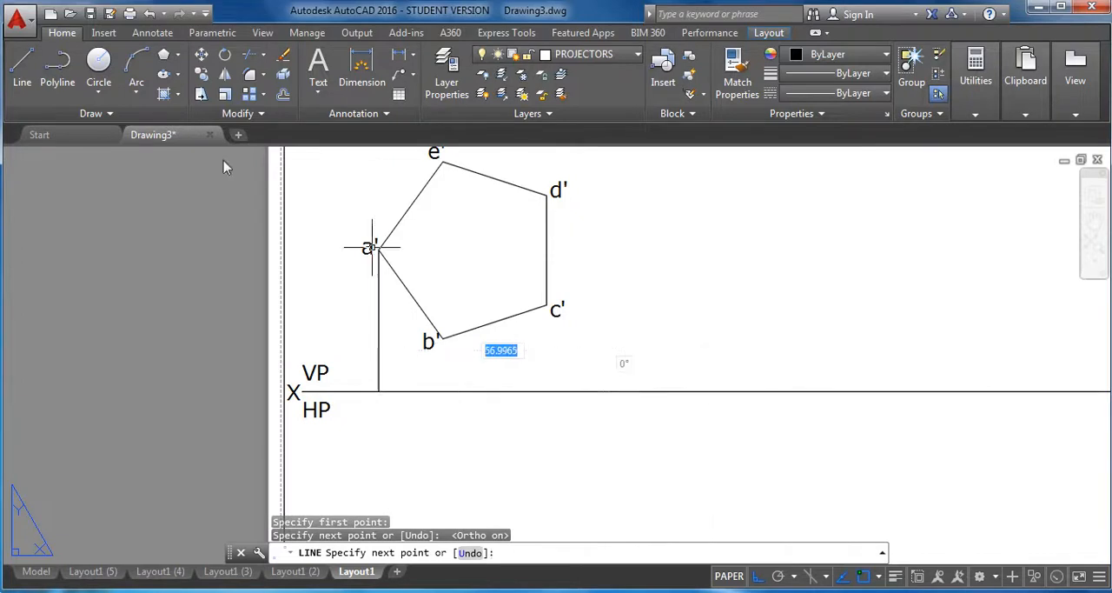
Draw a vertical projector from vertex e' through b' down to the XY line.
{"action": "left_click", "coordinate": [22, 68]}
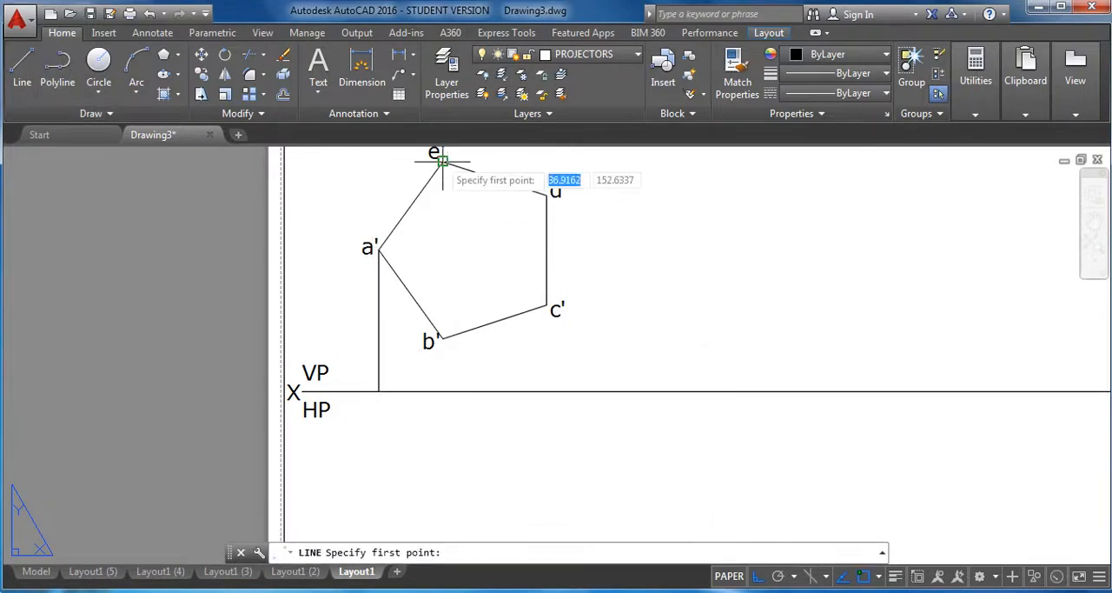
{"action": "left_click", "coordinate": [442, 161]}
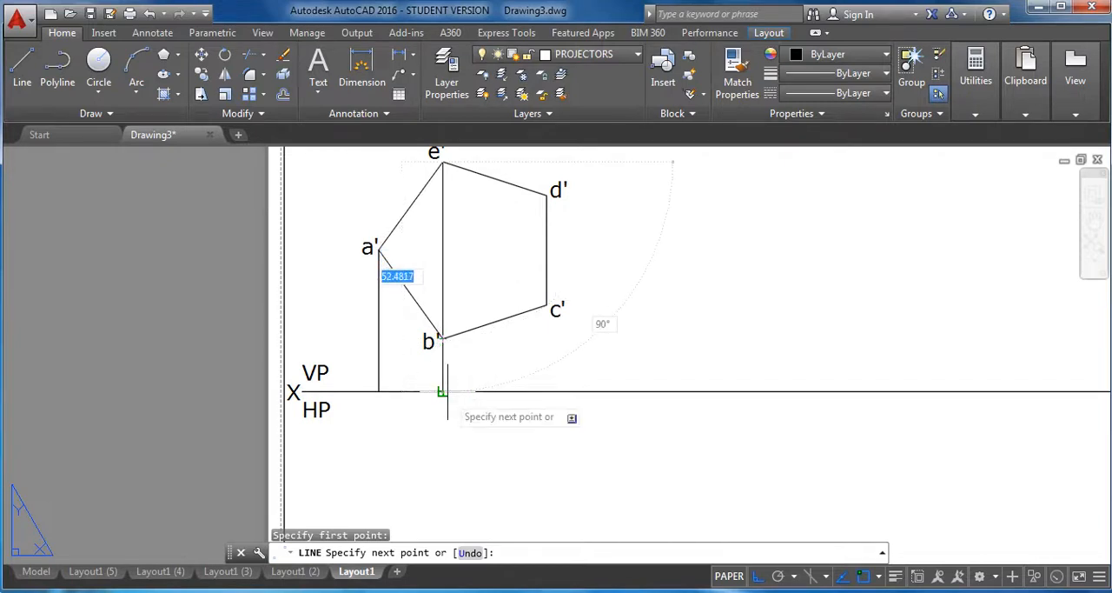
{"action": "left_click", "coordinate": [445, 391]}
{"action": "right_click", "coordinate": [653, 319]}
{"action": "left_click", "coordinate": [685, 330]}
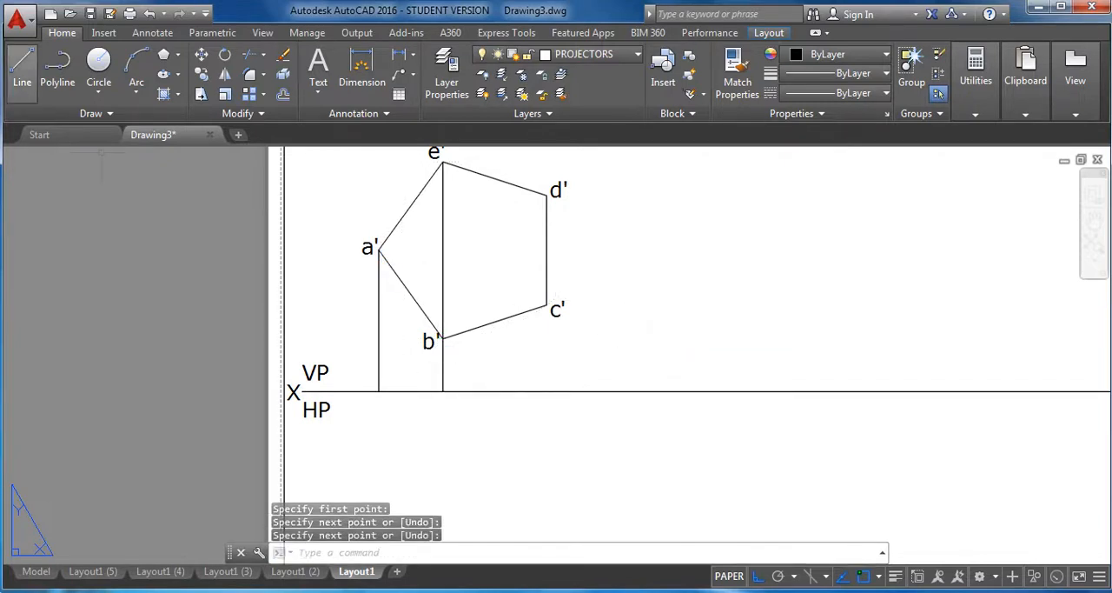
Draw a vertical projector from vertex c' down to the XY line.
{"action": "left_click", "coordinate": [22, 68]}
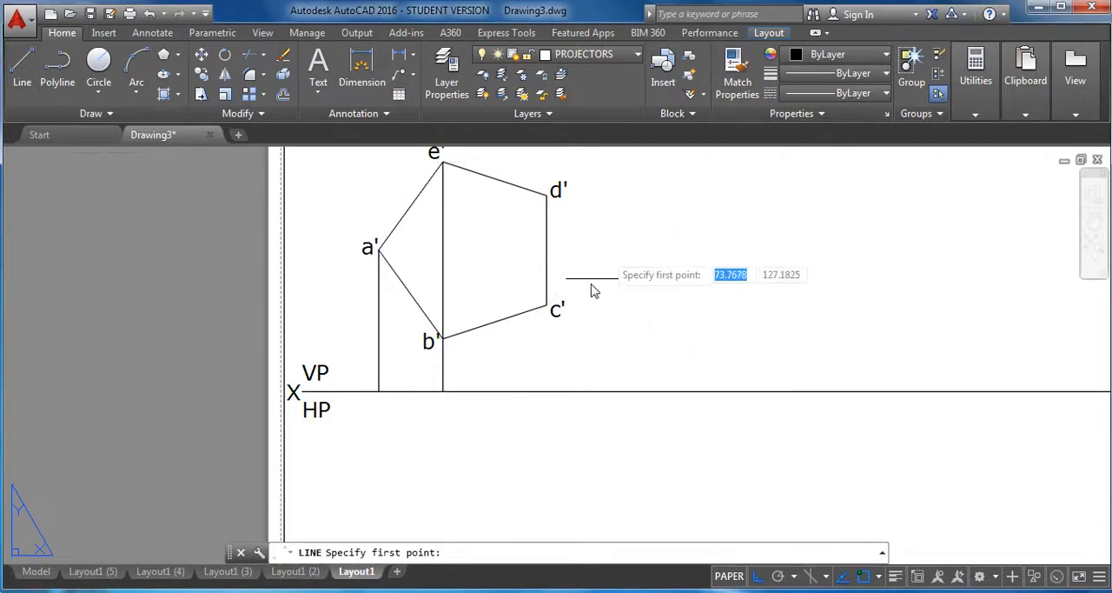
{"action": "left_click", "coordinate": [546, 306]}
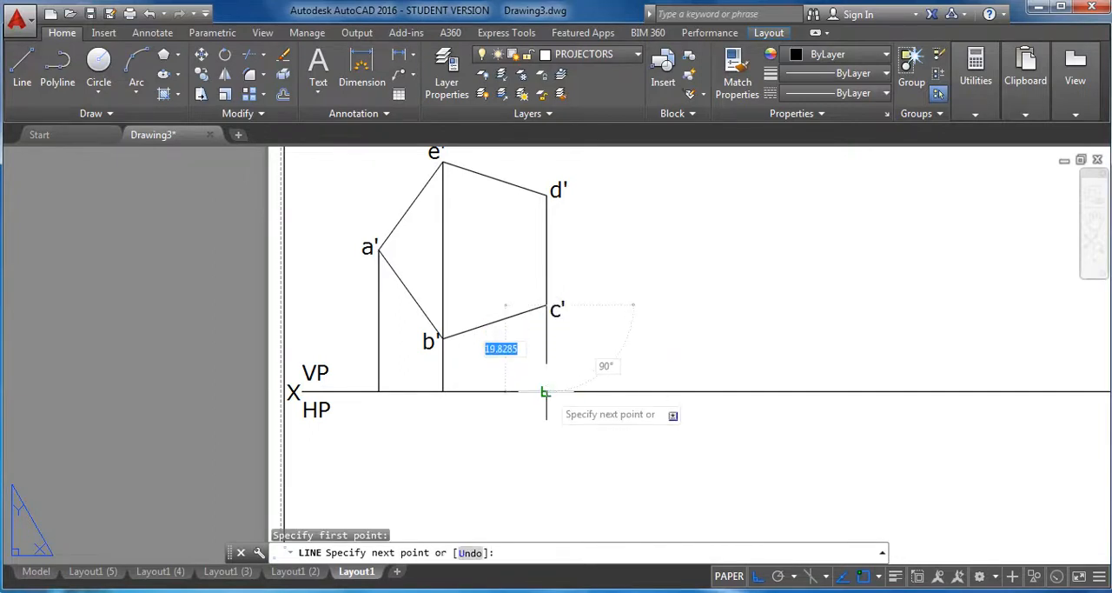
{"action": "left_click", "coordinate": [546, 391]}
{"action": "right_click", "coordinate": [686, 284]}
{"action": "left_click", "coordinate": [726, 294]}
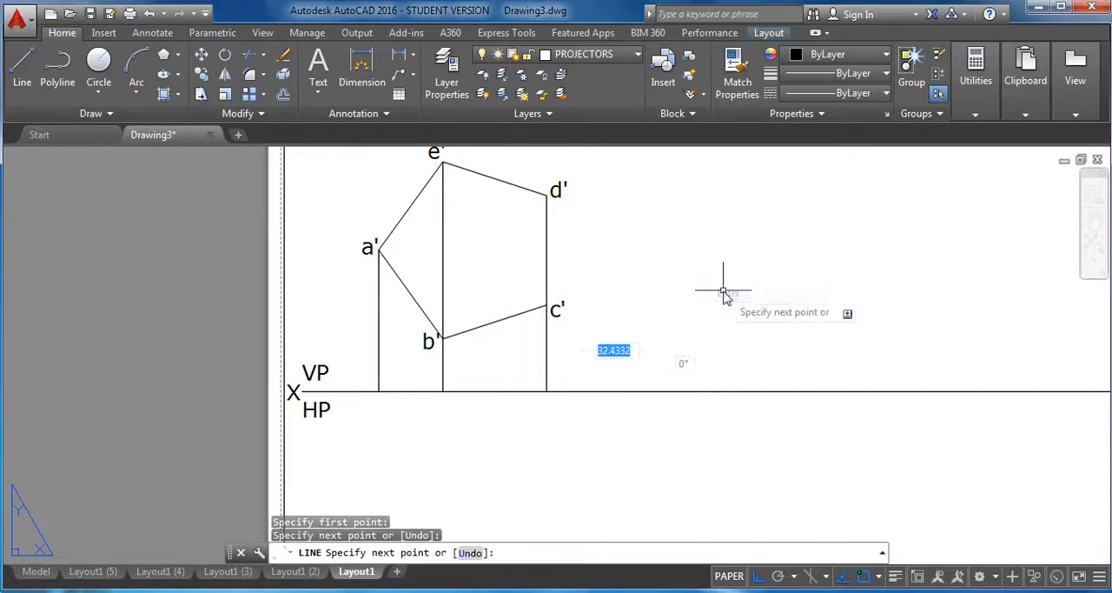
On the OBJECT LINES layer, draw a line along XY from the a' projector through the b' projector to the c' projector.
{"action": "left_click", "coordinate": [616, 56]}
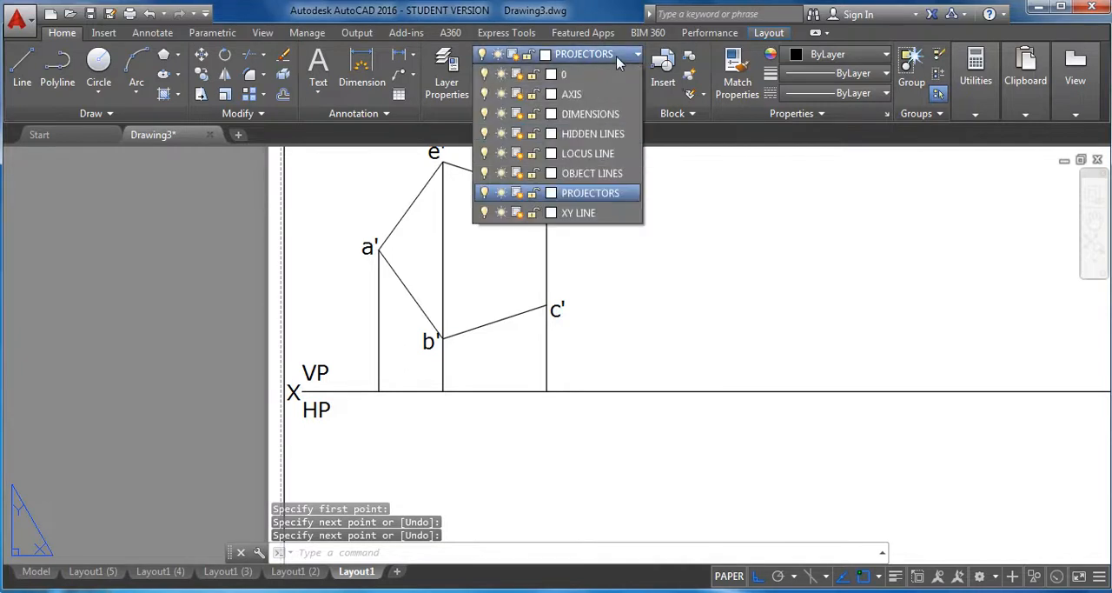
{"action": "left_click", "coordinate": [600, 173]}
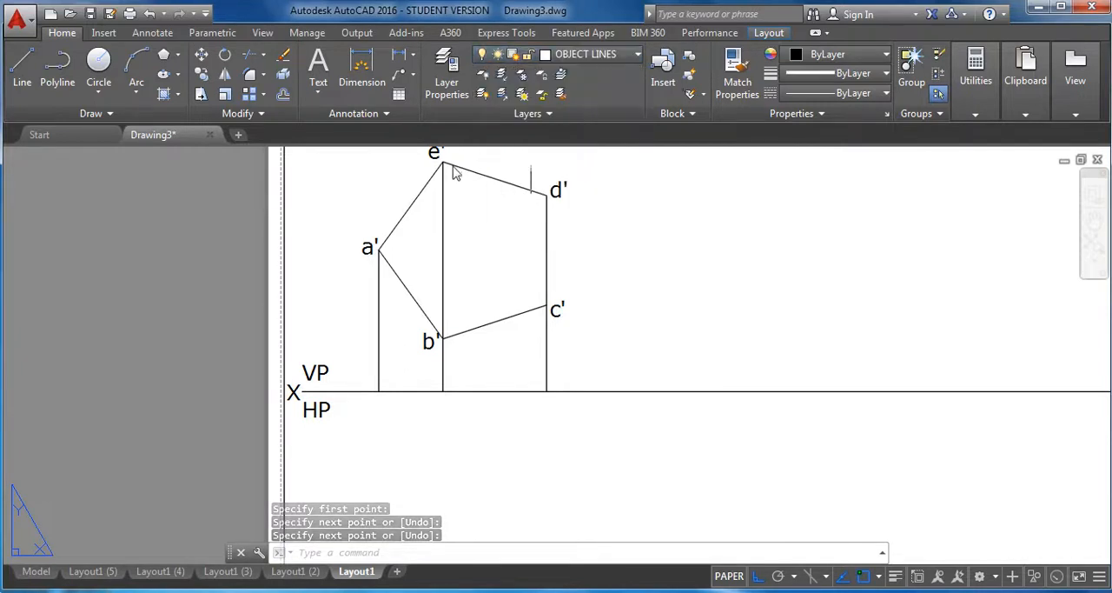
{"action": "left_click", "coordinate": [22, 66]}
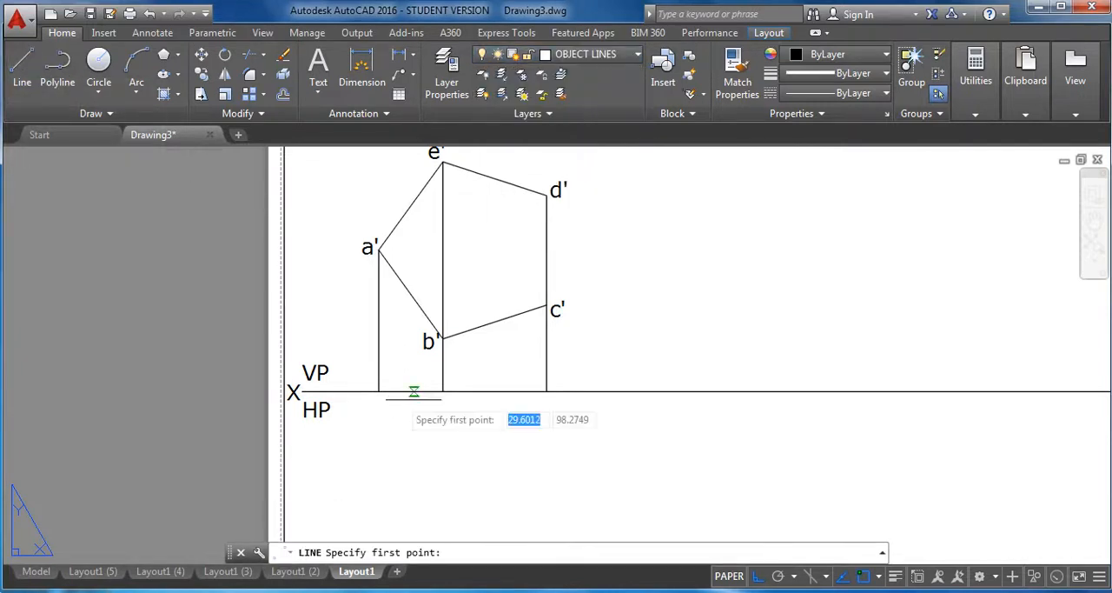
{"action": "left_click", "coordinate": [378, 391]}
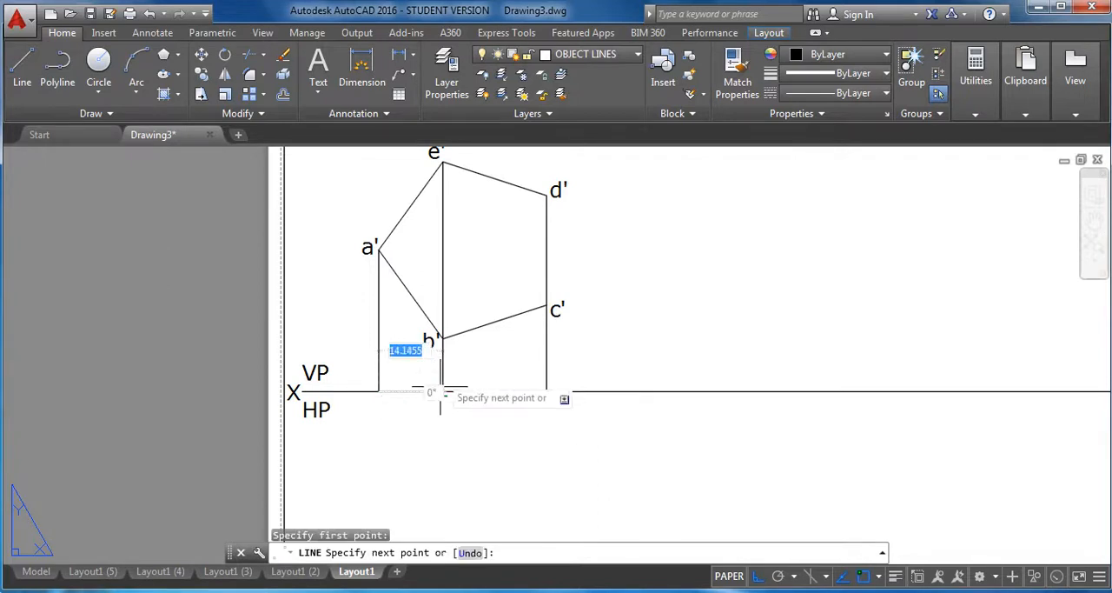
{"action": "left_click", "coordinate": [443, 391]}
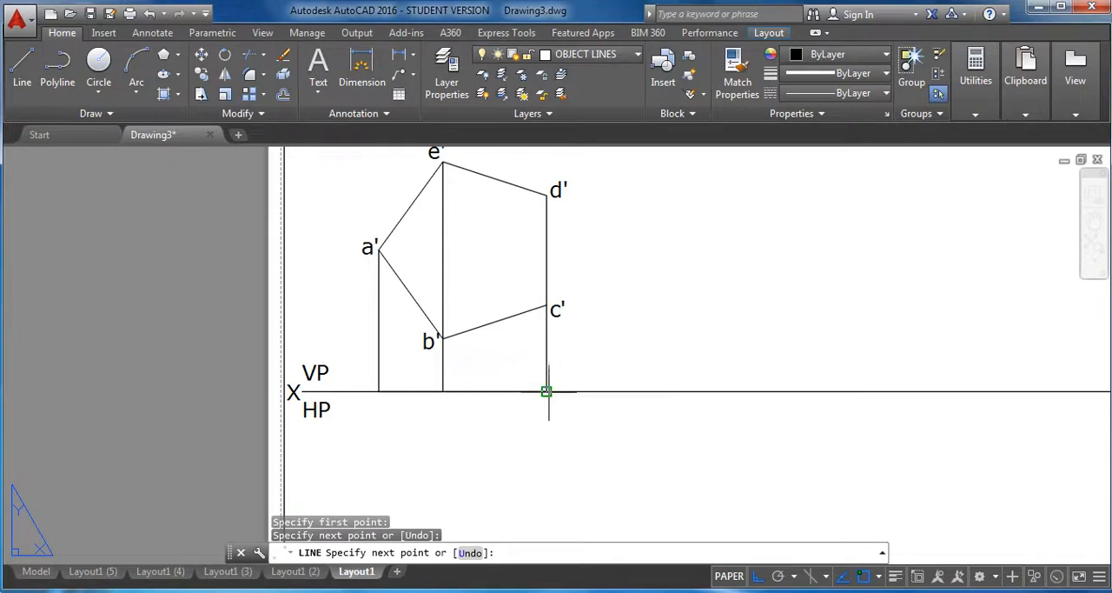
{"action": "left_click", "coordinate": [547, 391]}
{"action": "right_click", "coordinate": [641, 302]}
{"action": "left_click", "coordinate": [701, 325]}
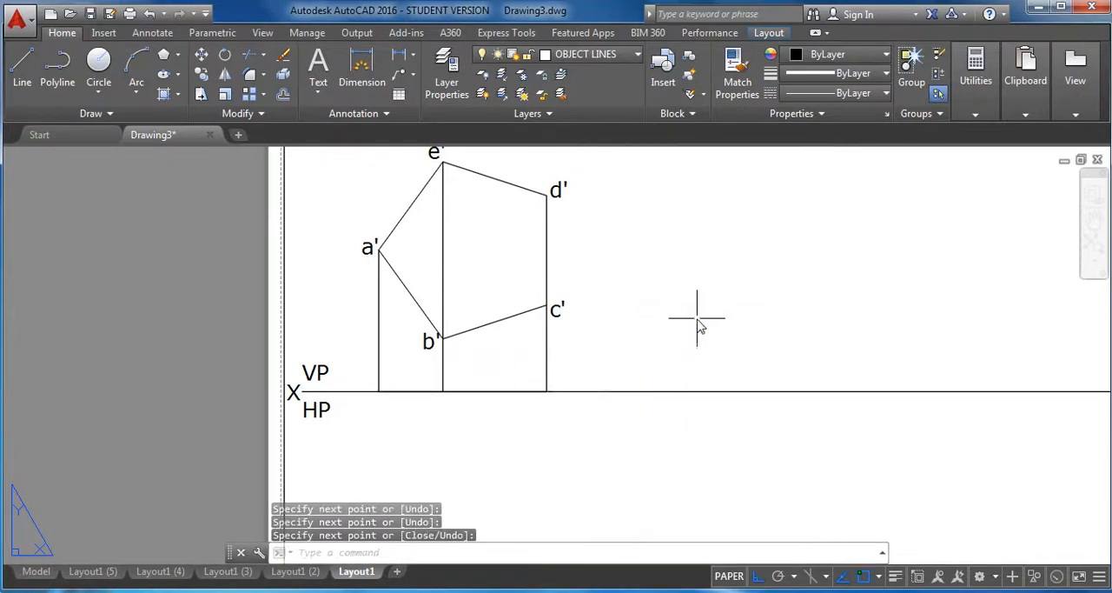
Add the multiline text label a in the empty area to the right of the pentagon.
{"action": "left_click", "coordinate": [320, 70]}
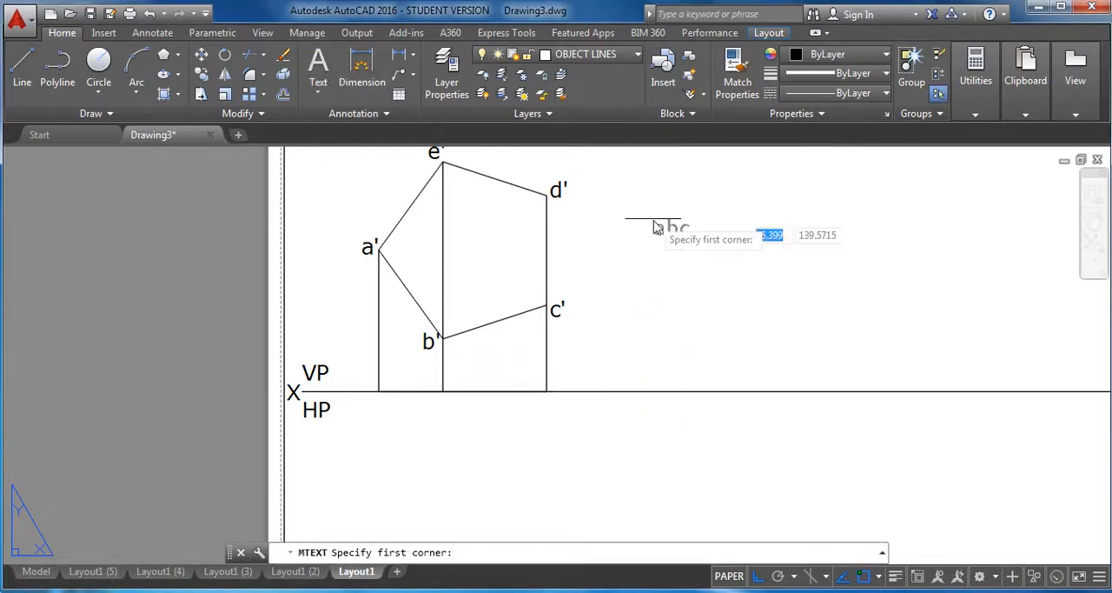
{"action": "left_click", "coordinate": [641, 213]}
{"action": "left_click", "coordinate": [769, 287]}
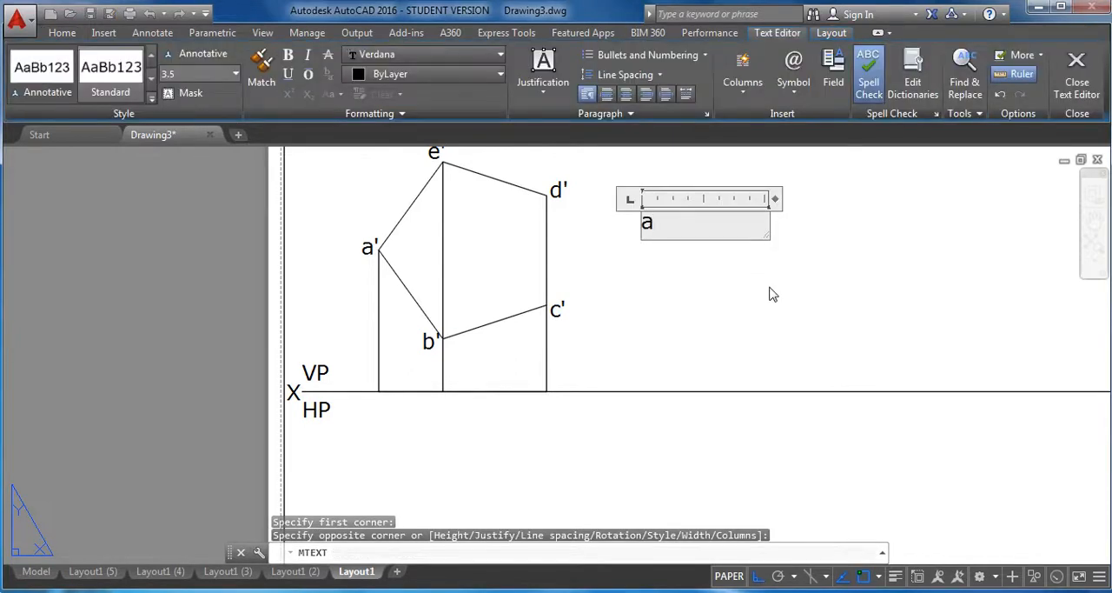
{"action": "left_click", "coordinate": [1077, 71]}
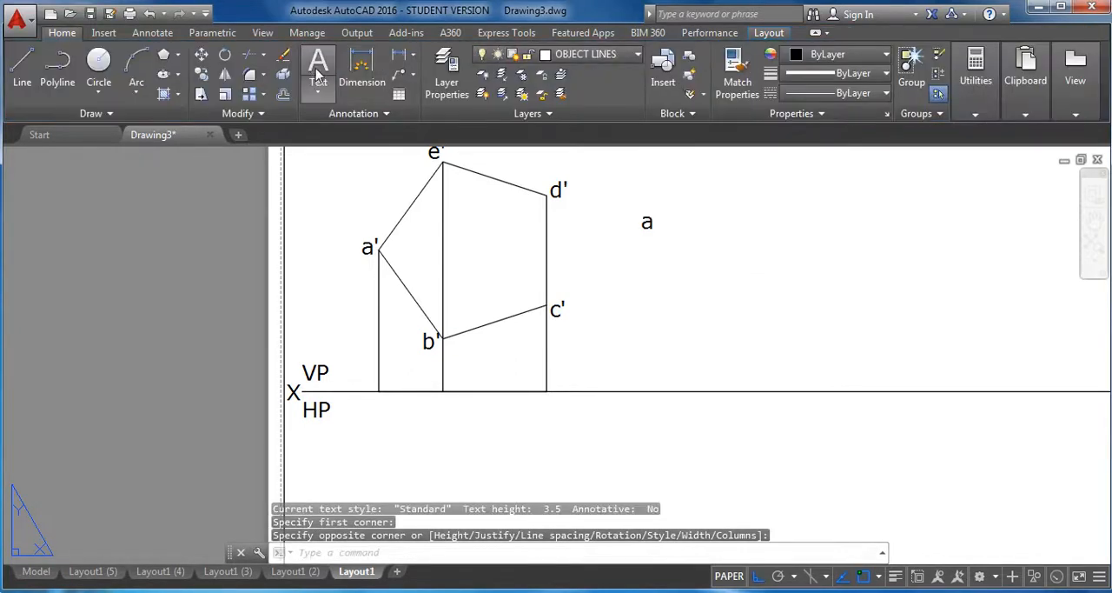
Add the multiline text label e(b) to the right of and below the a label.
{"action": "left_click", "coordinate": [318, 77]}
{"action": "left_click", "coordinate": [744, 263]}
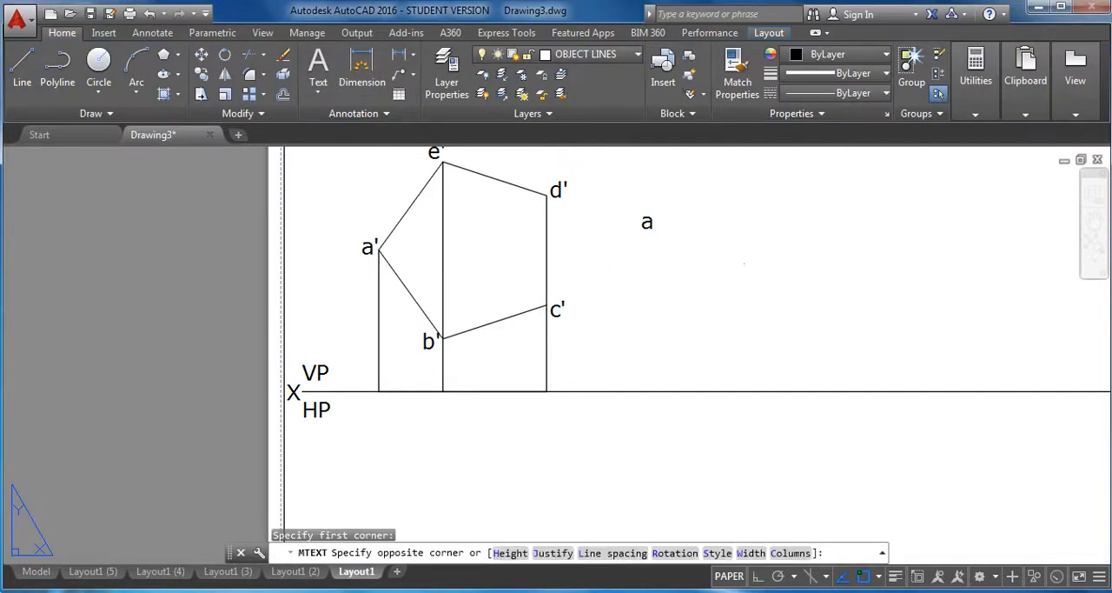
{"action": "left_click", "coordinate": [826, 301]}
{"action": "type", "text": "e"}
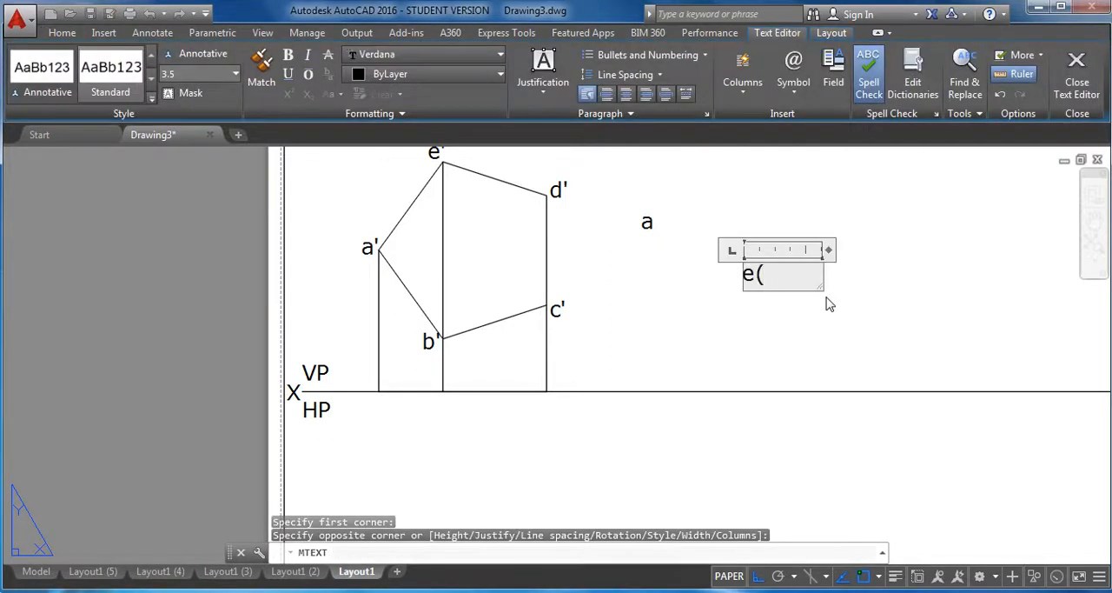
{"action": "type", "text": "(b)"}
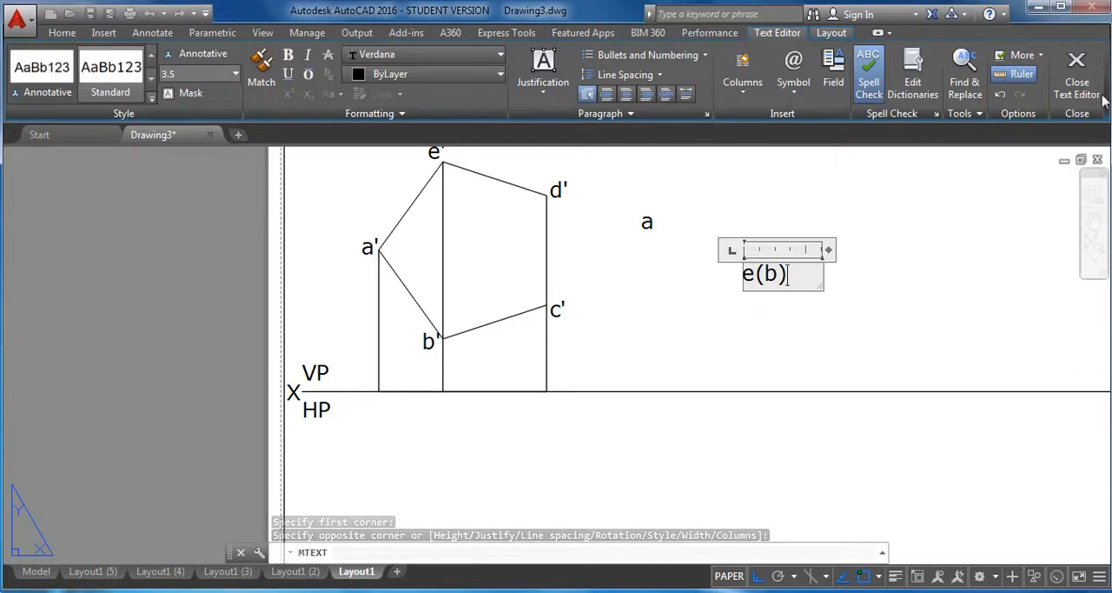
{"action": "left_click", "coordinate": [1077, 72]}
Add the multiline text label d(c) in the empty area above the e(b) label.
{"action": "left_click", "coordinate": [318, 70]}
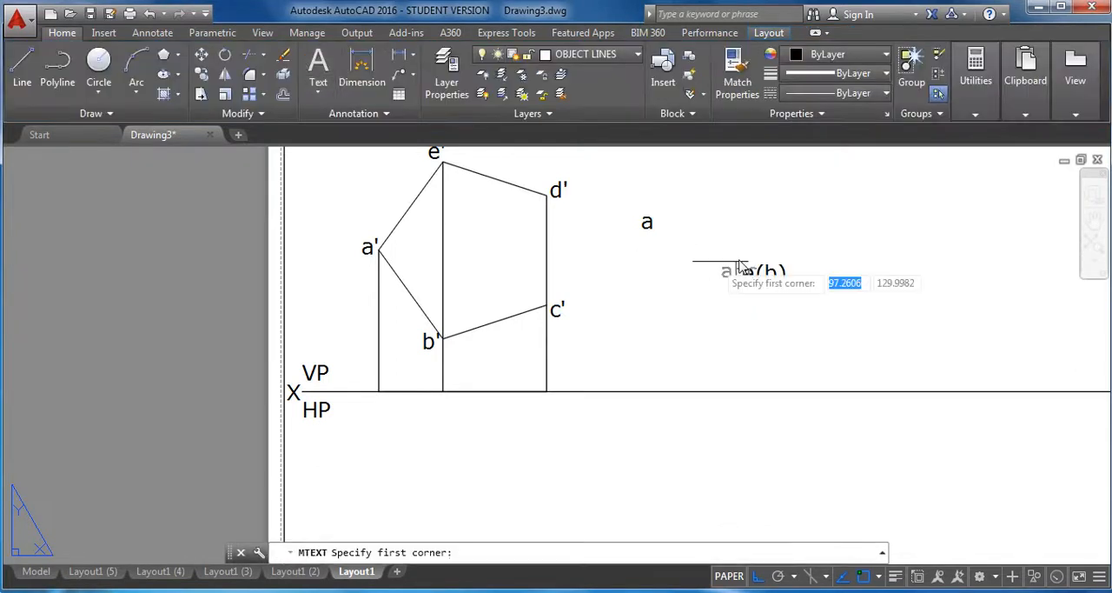
{"action": "left_click", "coordinate": [772, 191]}
{"action": "left_click", "coordinate": [864, 243]}
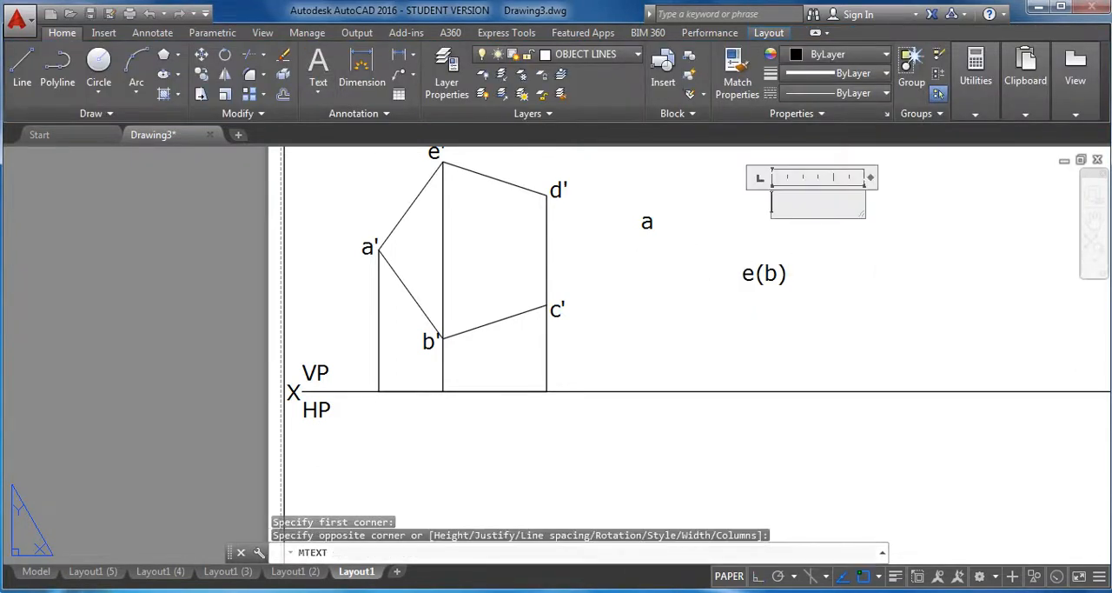
{"action": "type", "text": "d"}
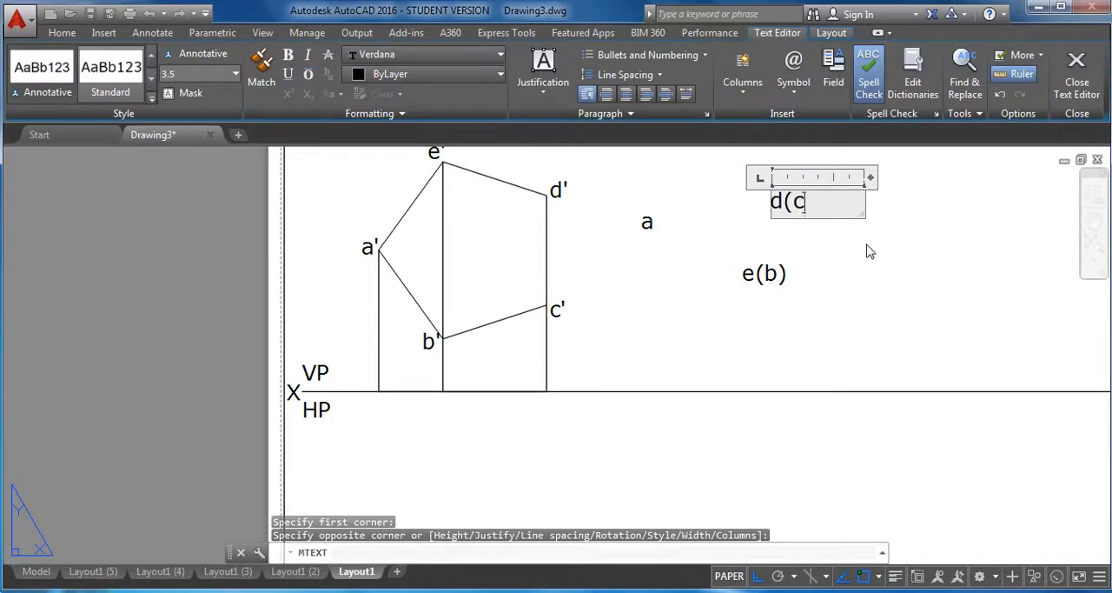
{"action": "type", "text": "(c"}
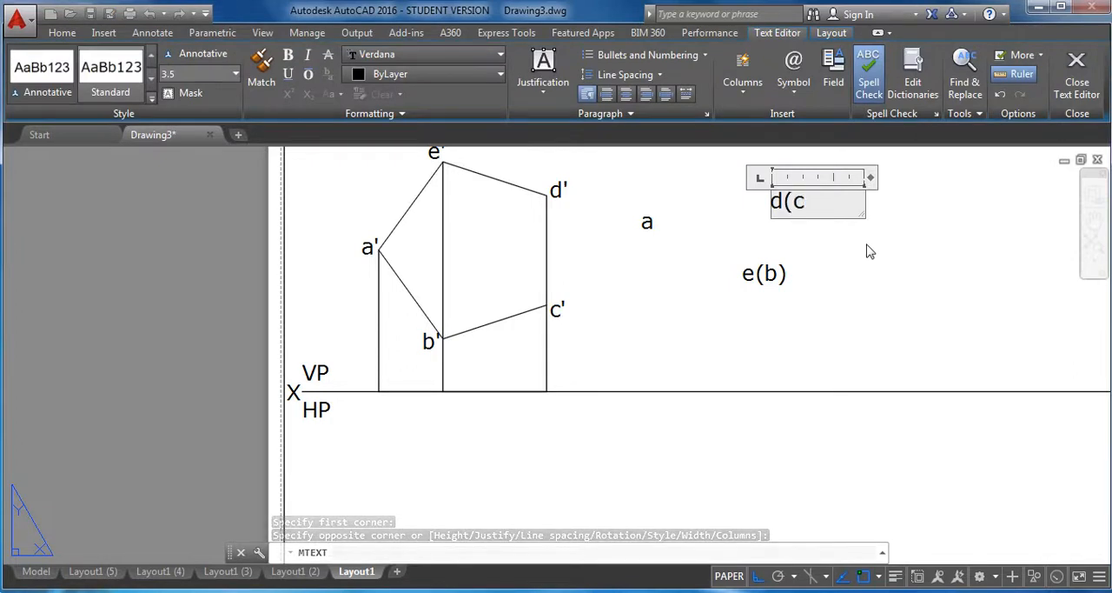
{"action": "type", "text": ")"}
{"action": "left_click", "coordinate": [1075, 80]}
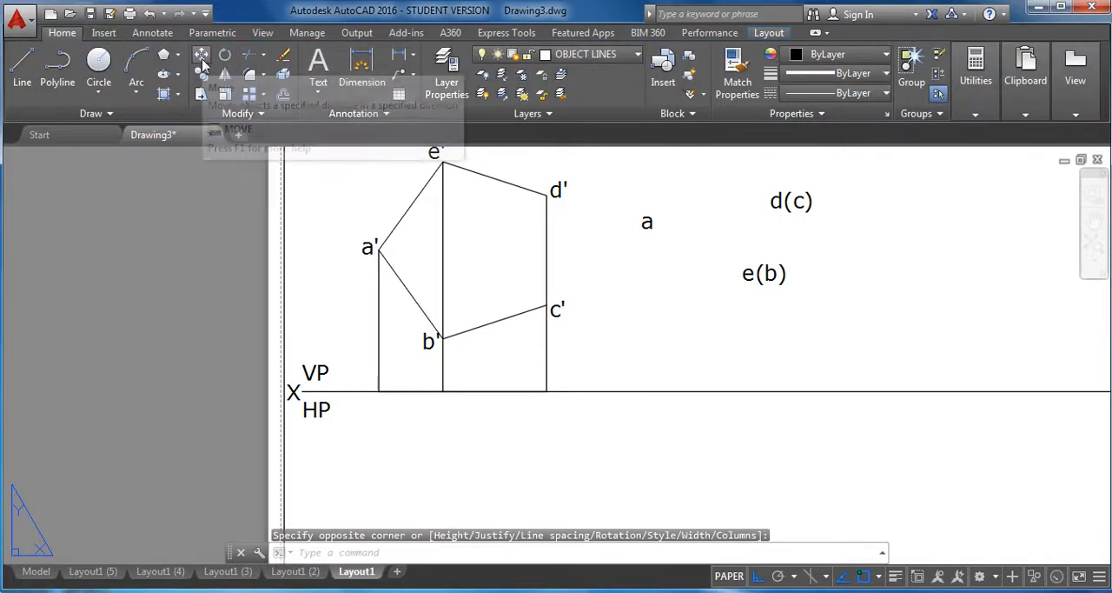
With Ortho off, move the a label to just below the XY line at the foot of the a' projector.
{"action": "left_click", "coordinate": [202, 55]}
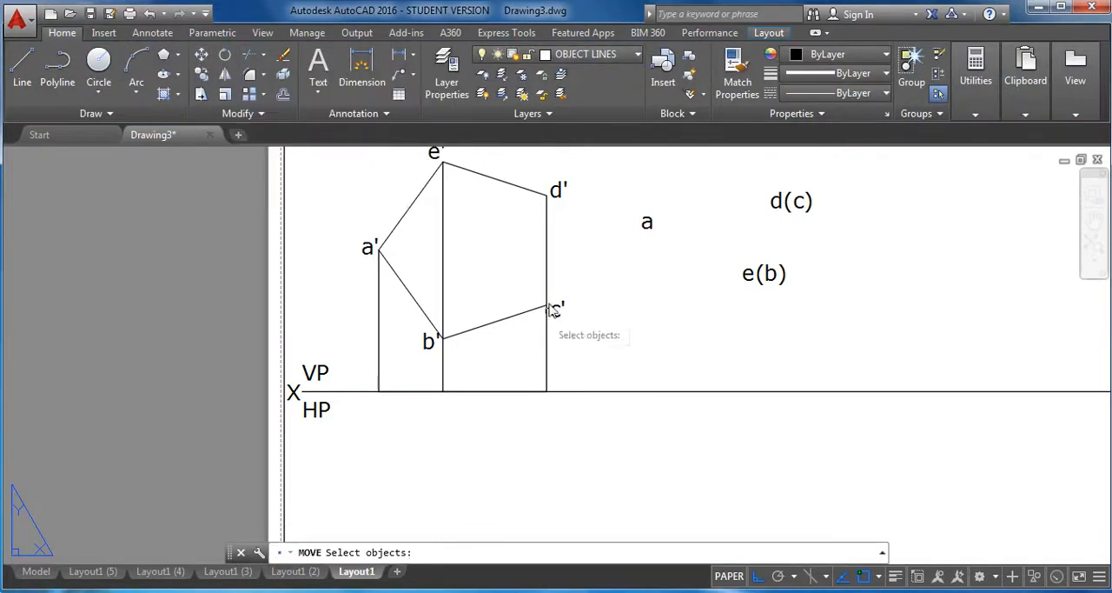
{"action": "left_click", "coordinate": [648, 224]}
{"action": "key", "text": "Return"}
{"action": "left_click", "coordinate": [648, 223]}
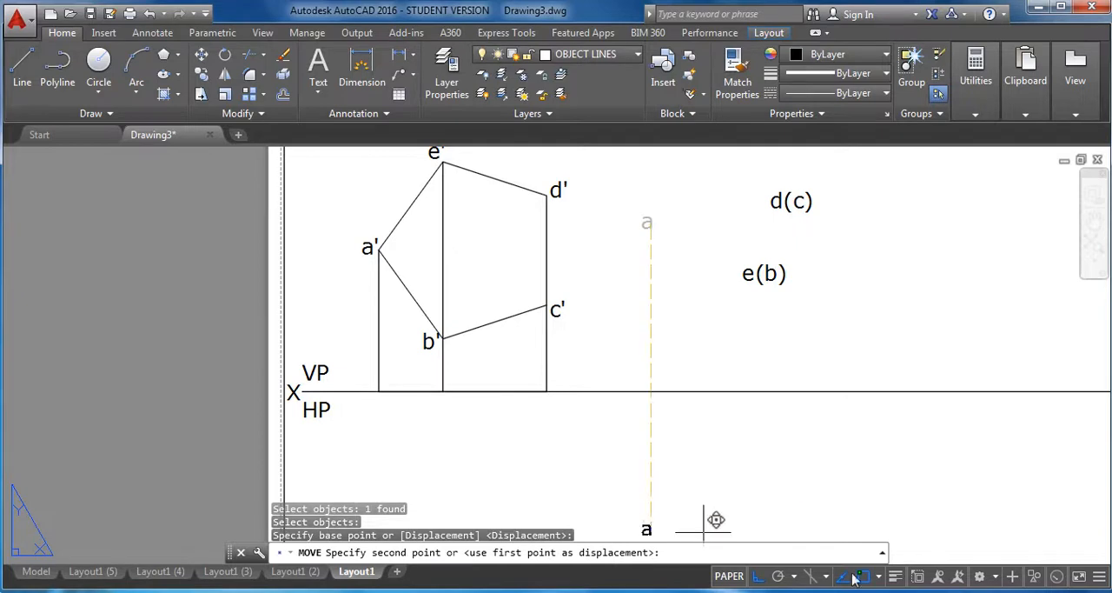
{"action": "left_click", "coordinate": [759, 576]}
{"action": "scroll", "coordinate": [389, 399], "scroll_direction": "up", "scroll_amount": 2}
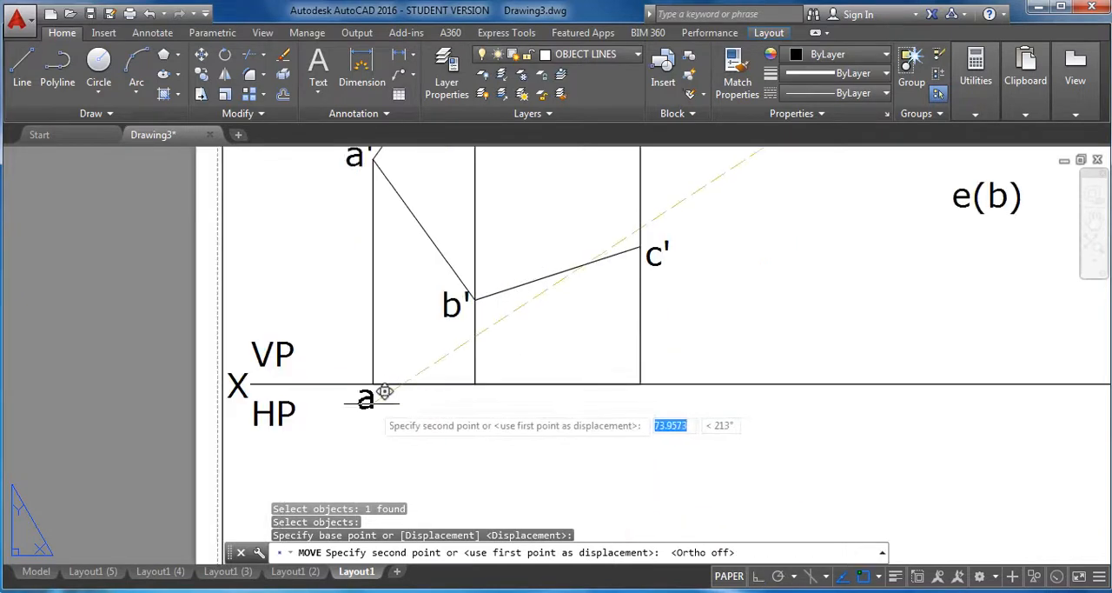
{"action": "left_click", "coordinate": [380, 400]}
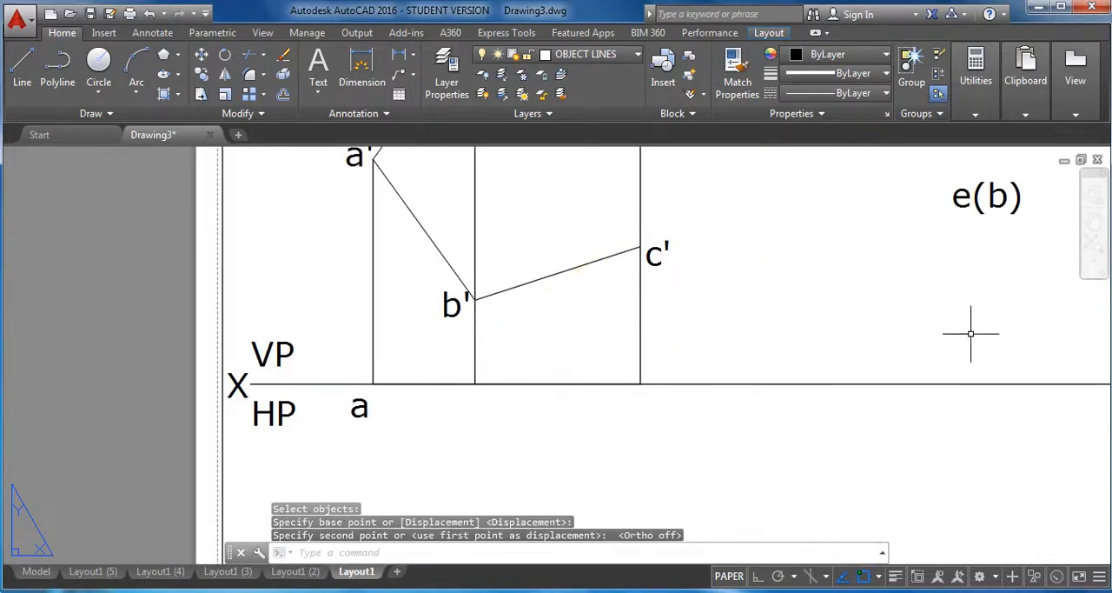
Move the e(b) label to just below the XY line under the b' projector.
{"action": "key", "text": "Return"}
{"action": "middle_click_drag", "start_coordinate": [961, 284], "coordinate": [961, 373]}
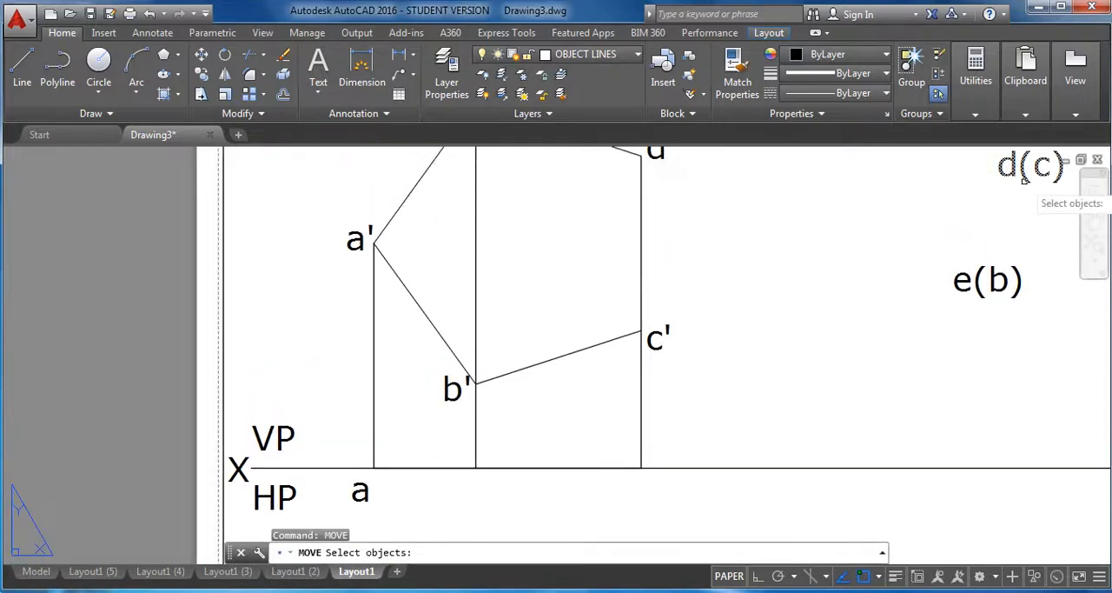
{"action": "left_click", "coordinate": [1013, 278]}
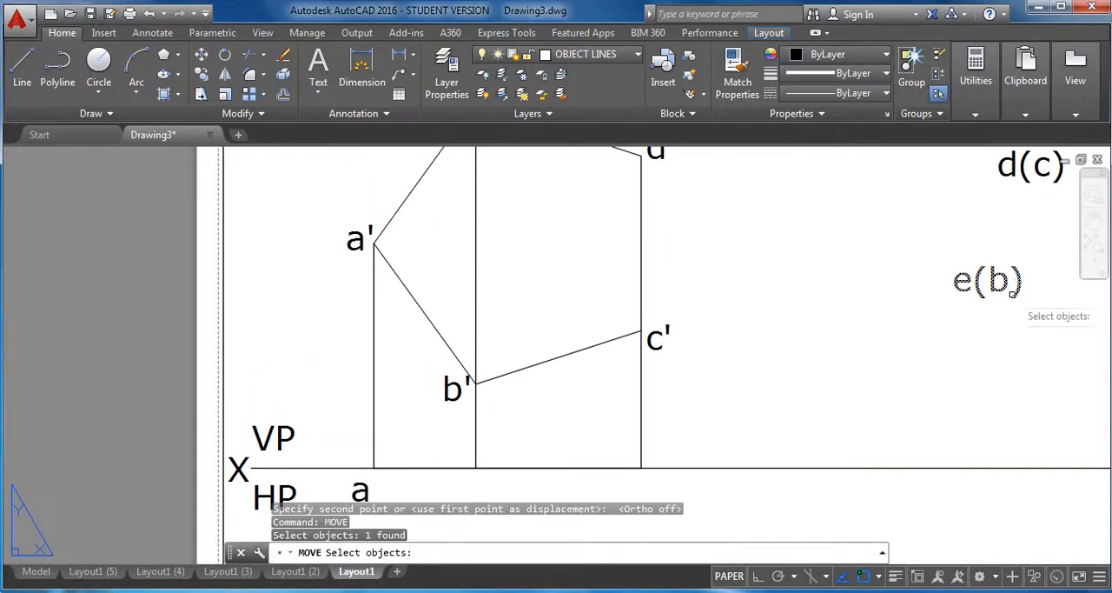
{"action": "key", "text": "Return"}
{"action": "left_click", "coordinate": [1024, 282]}
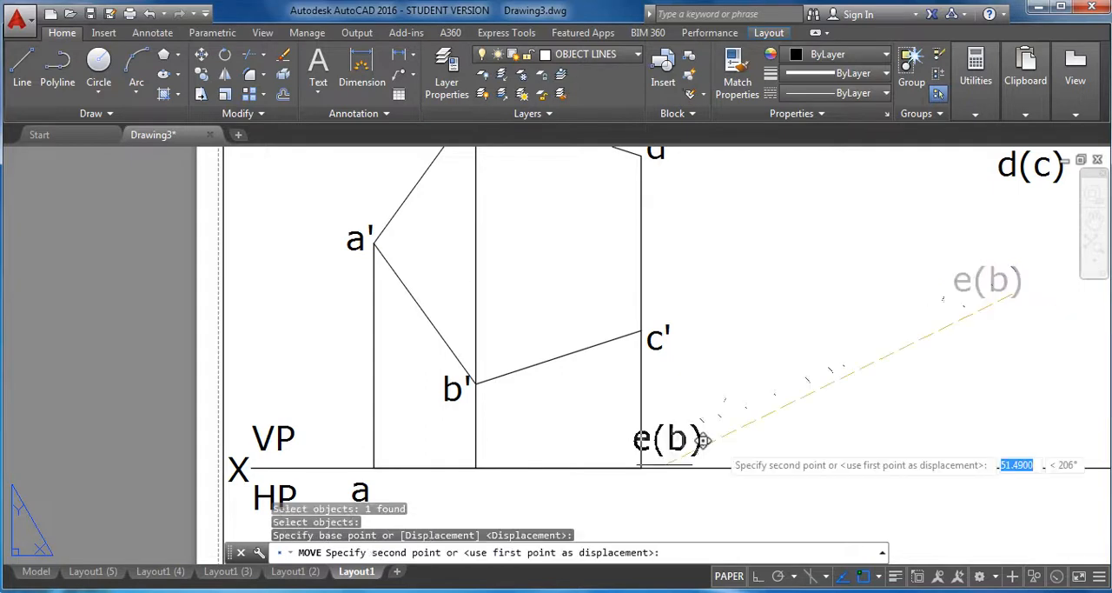
{"action": "left_click", "coordinate": [504, 498]}
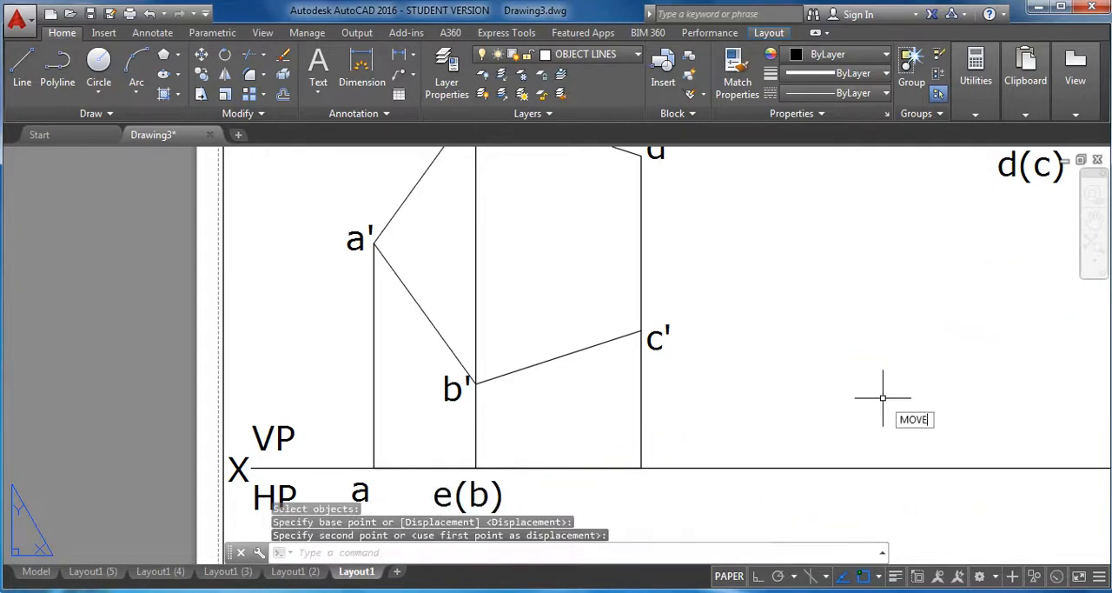
Move the d(c) label to just below the XY line under the c' projector.
{"action": "key", "text": "Return"}
{"action": "left_click", "coordinate": [1026, 175]}
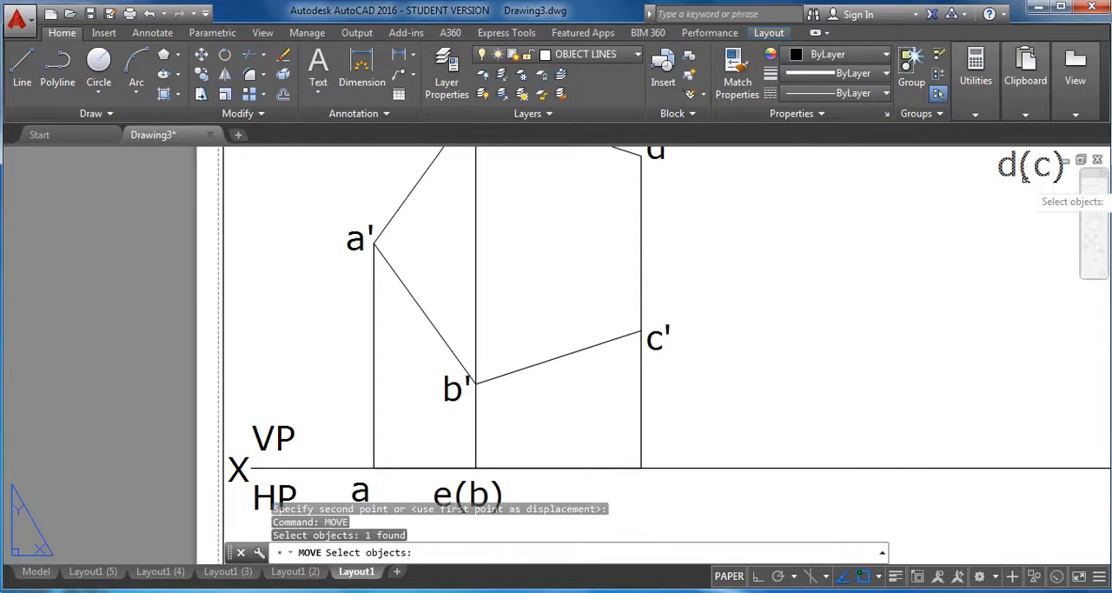
{"action": "key", "text": "Return"}
{"action": "left_click", "coordinate": [1025, 176]}
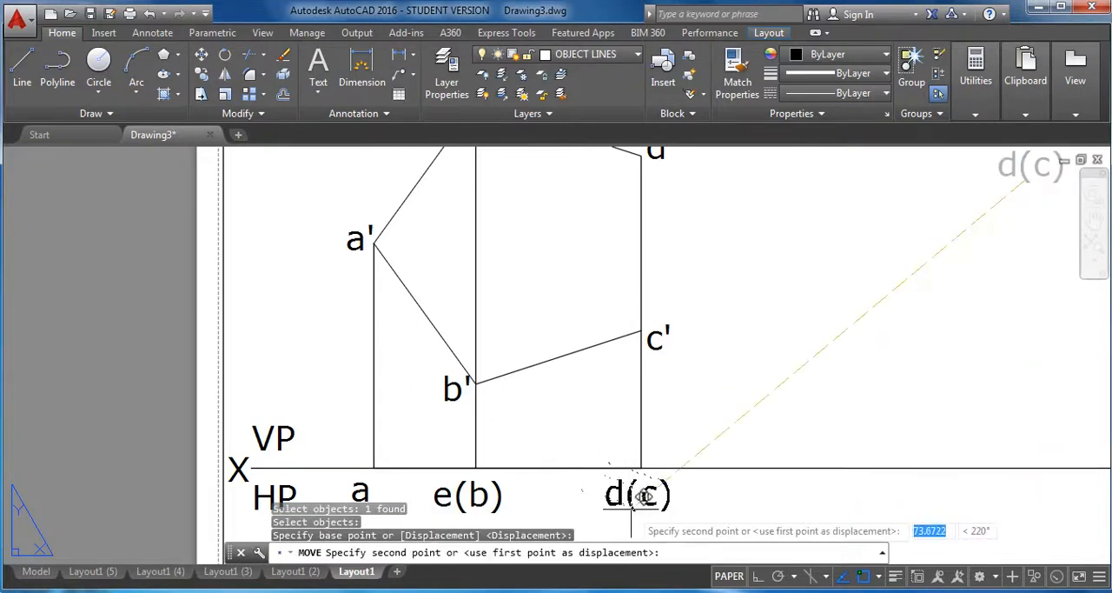
{"action": "left_click", "coordinate": [652, 496]}
{"action": "scroll", "coordinate": [757, 397], "scroll_direction": "down", "scroll_amount": 2}
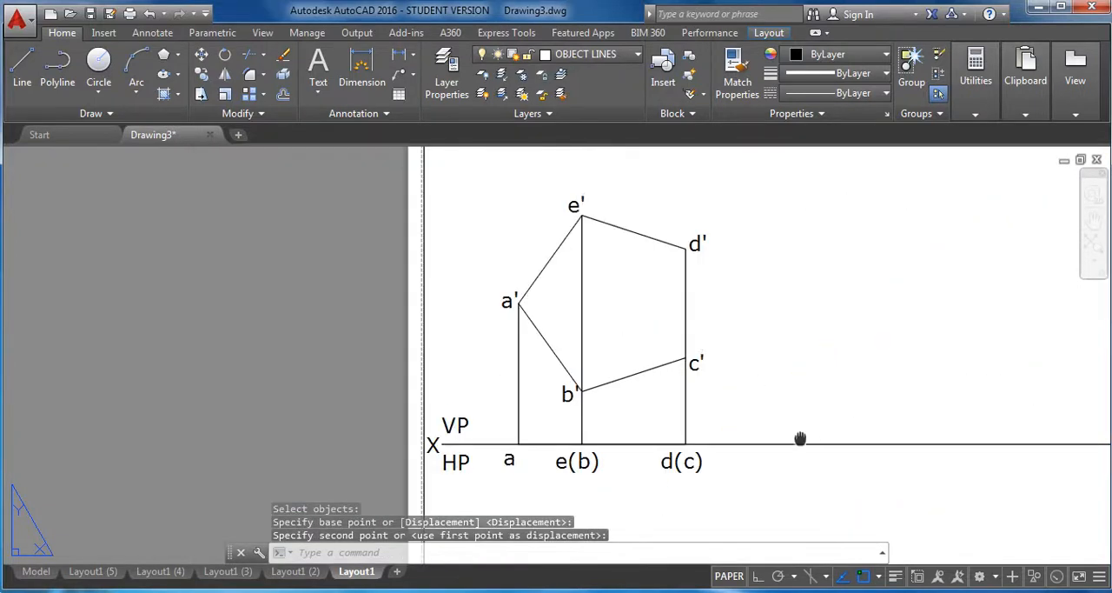
{"action": "middle_click_drag", "start_coordinate": [800, 439], "coordinate": [670, 401]}
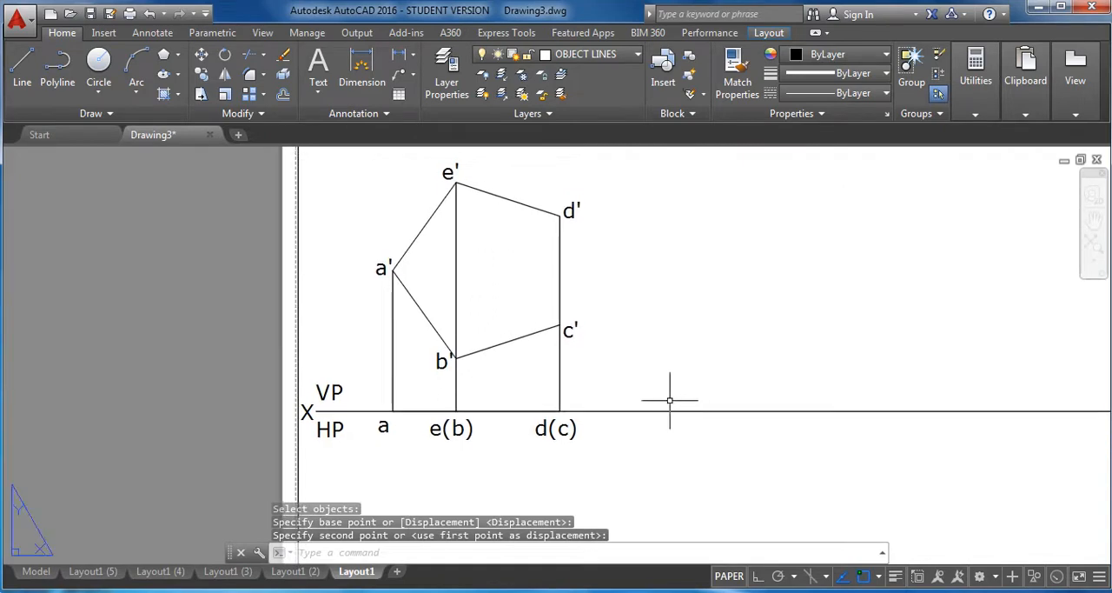
On the PROJECTORS layer with Ortho on, draw a horizontal line from vertex a' to edge d'c'.
{"action": "left_click", "coordinate": [637, 54]}
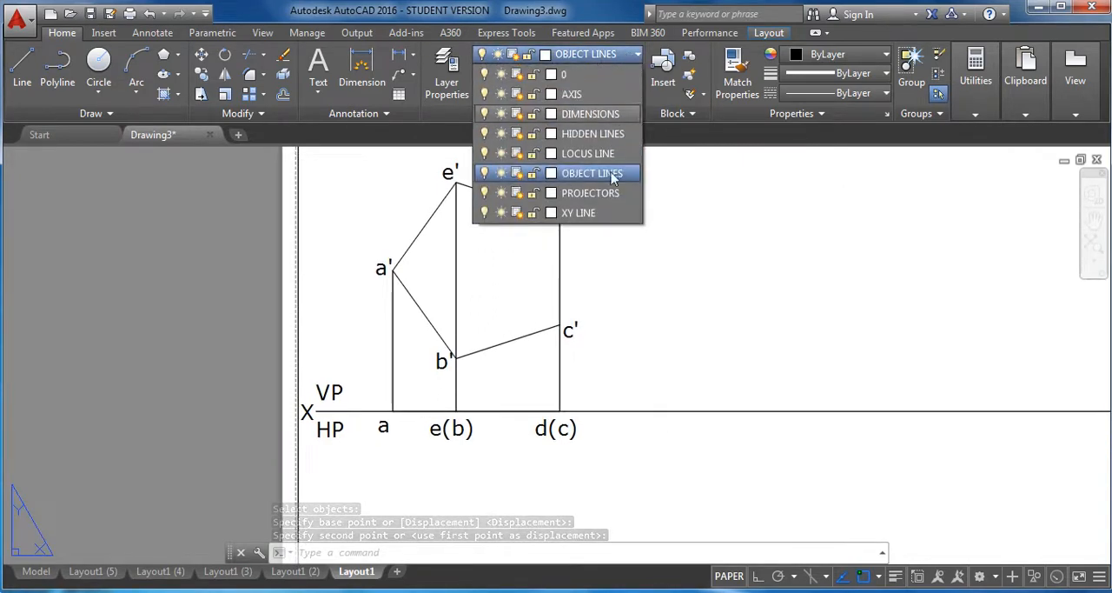
{"action": "left_click", "coordinate": [599, 193]}
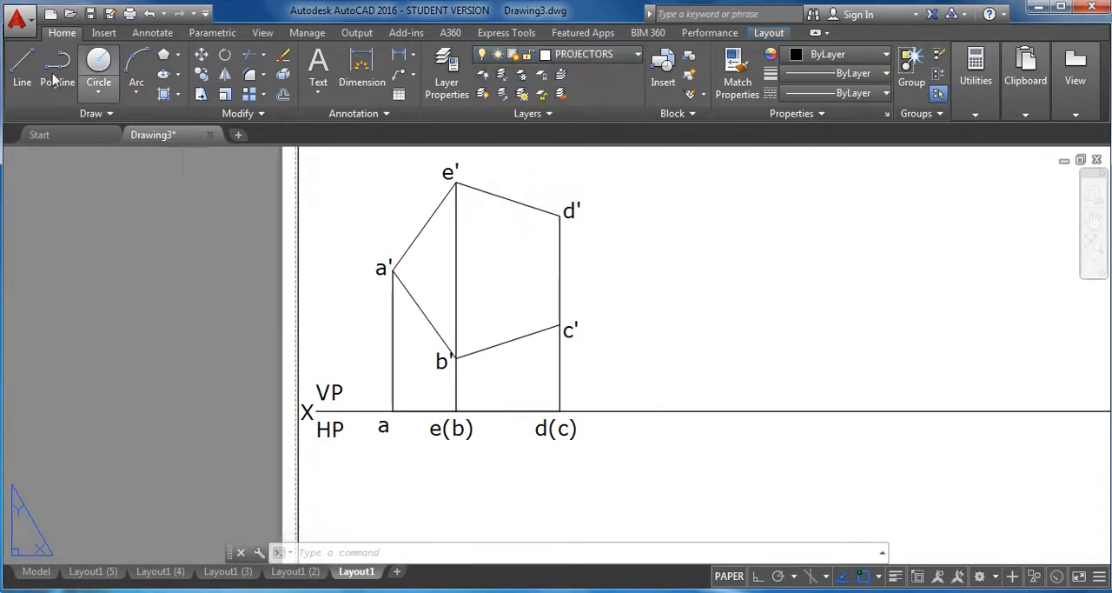
{"action": "left_click", "coordinate": [23, 64]}
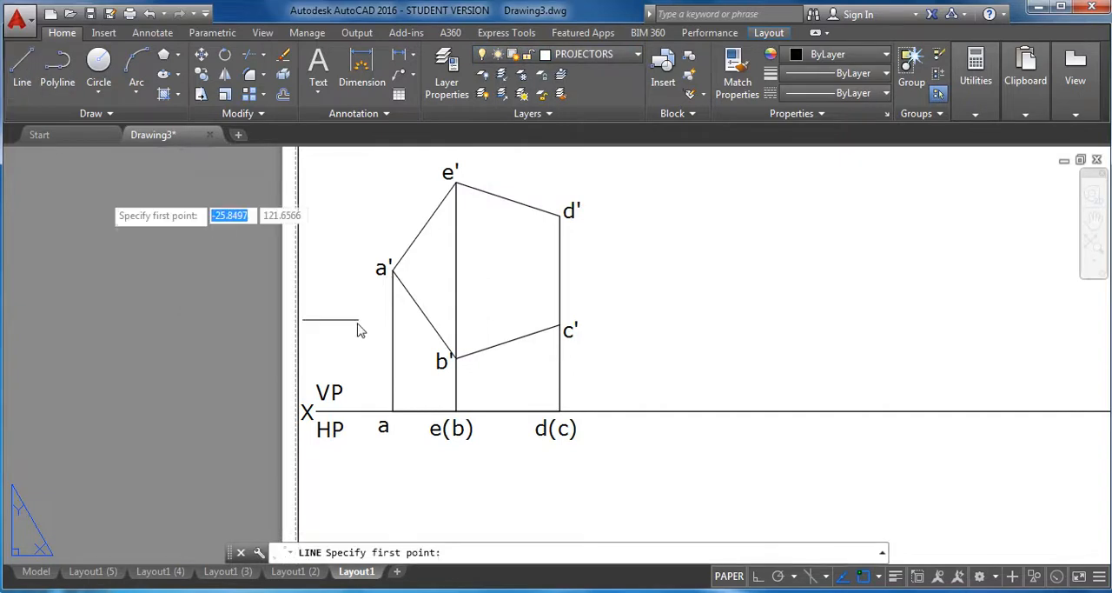
{"action": "left_click", "coordinate": [392, 271]}
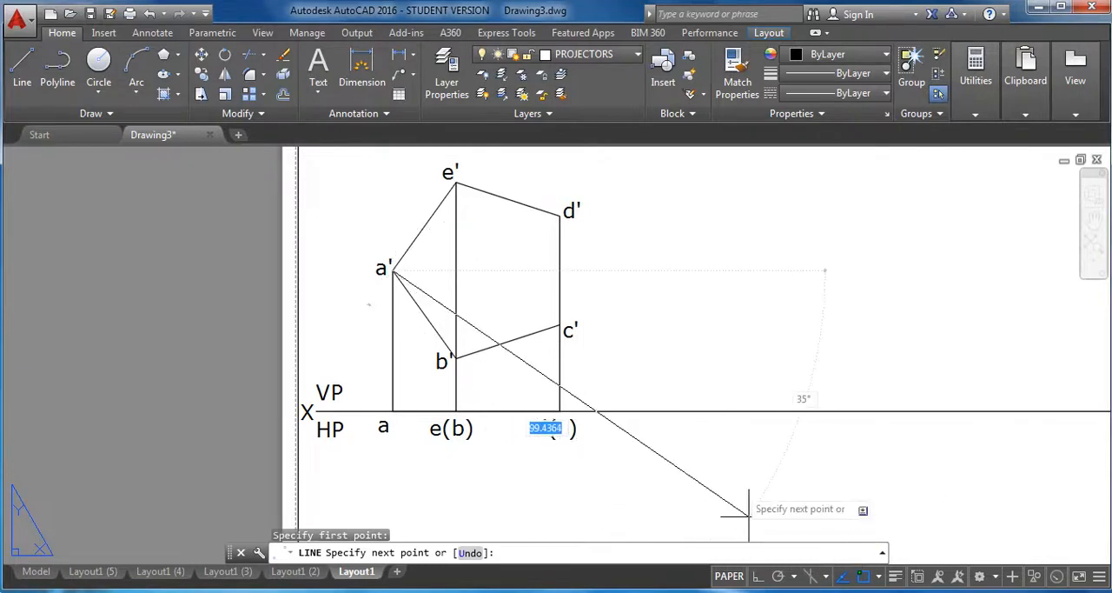
{"action": "left_click", "coordinate": [758, 577]}
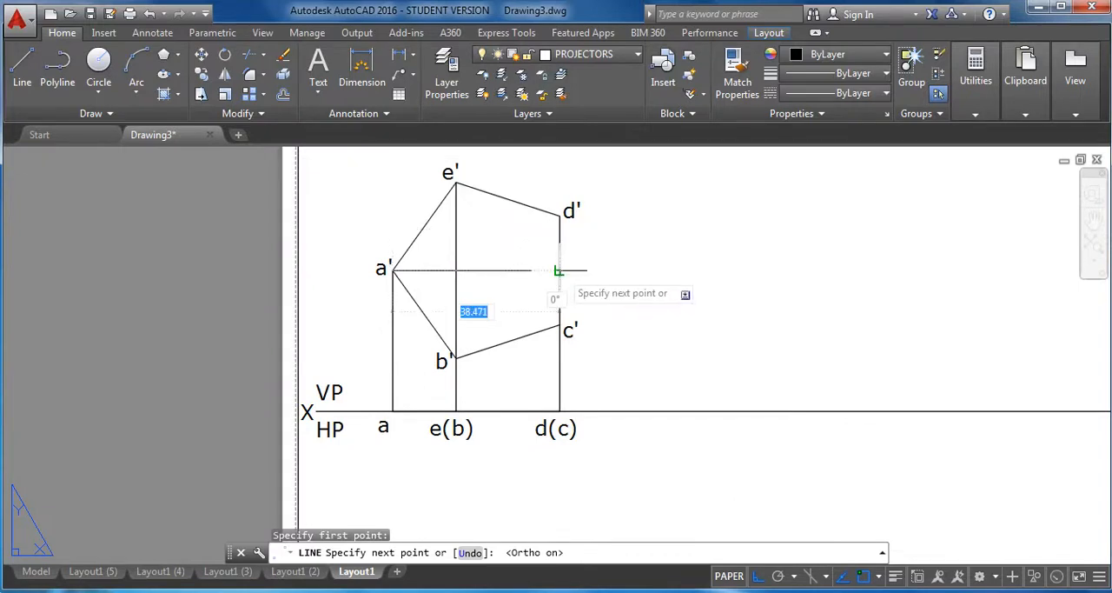
{"action": "left_click", "coordinate": [559, 271]}
{"action": "right_click", "coordinate": [661, 276]}
{"action": "left_click", "coordinate": [700, 281]}
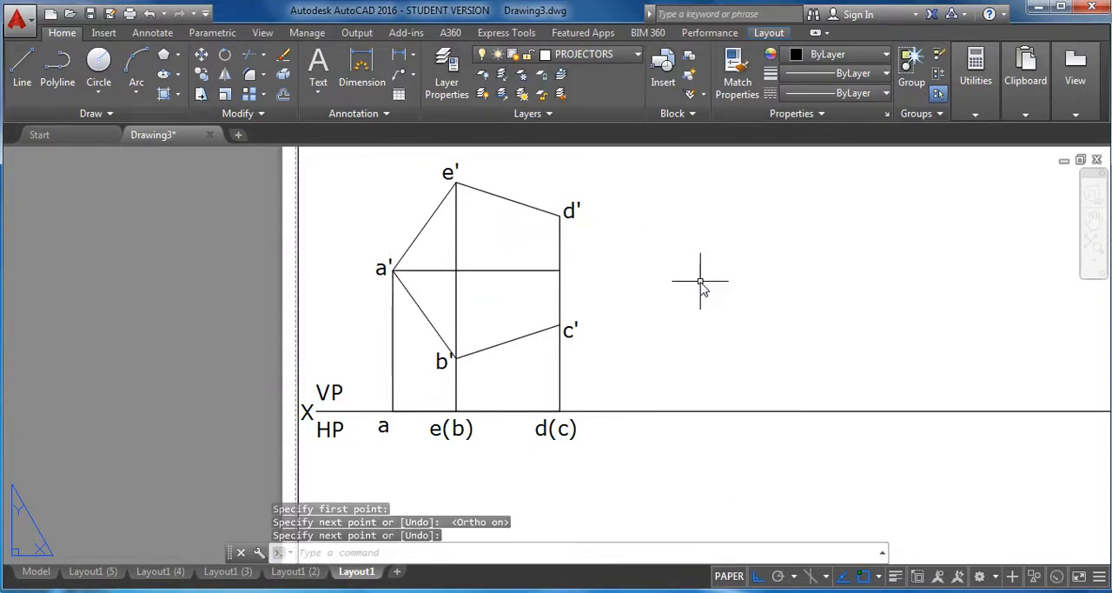
Add the multiline text label m' in the empty area to the right of the pentagon.
{"action": "left_click", "coordinate": [318, 65]}
{"action": "left_click", "coordinate": [699, 242]}
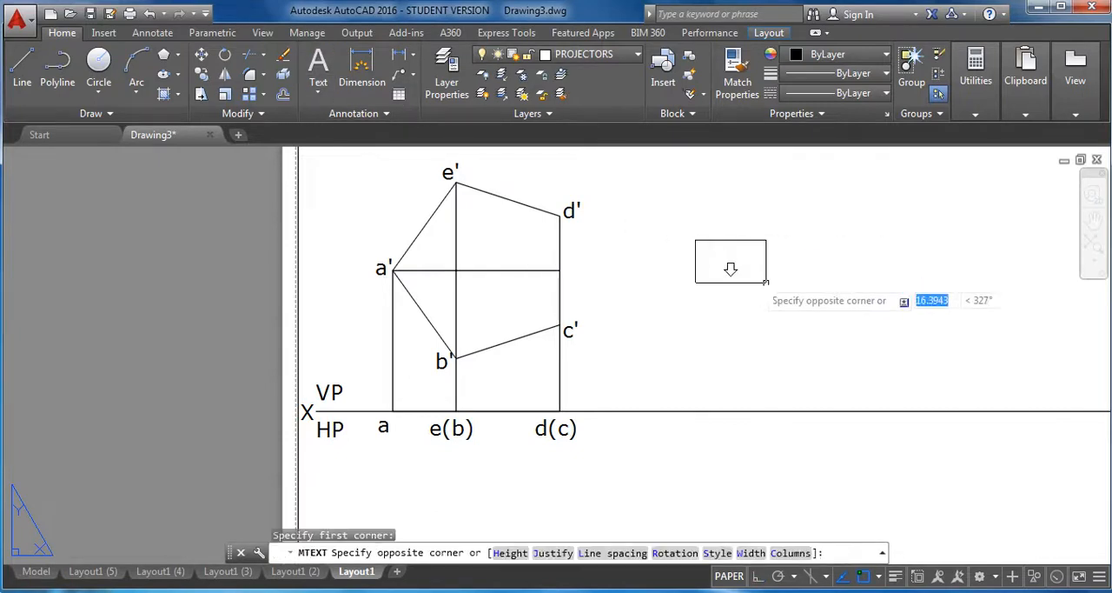
{"action": "left_click", "coordinate": [792, 305]}
{"action": "type", "text": "m"}
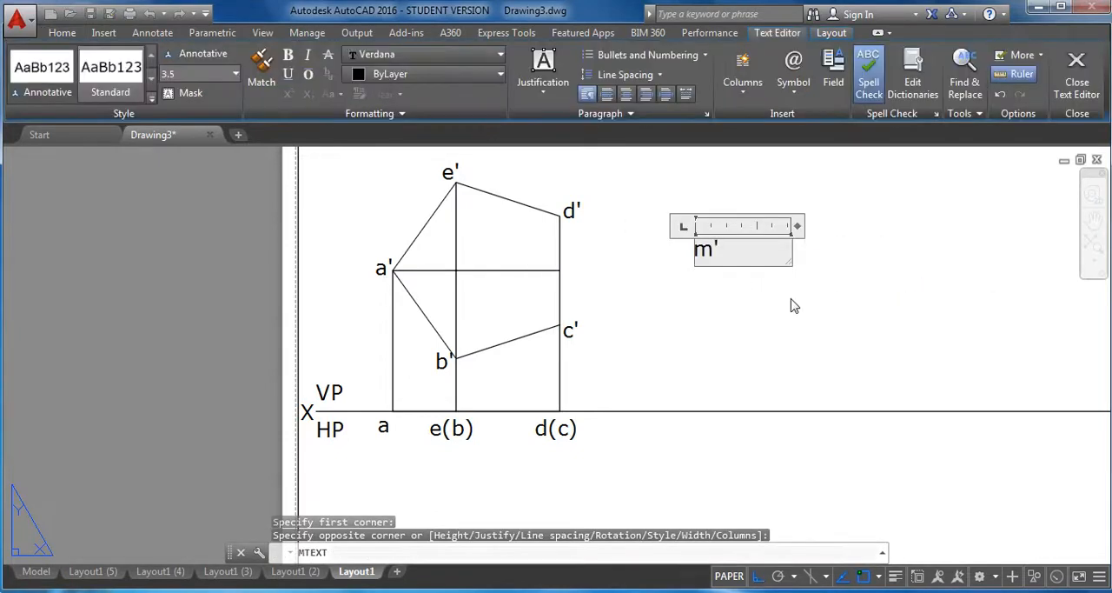
{"action": "type", "text": "'"}
{"action": "left_click", "coordinate": [1077, 73]}
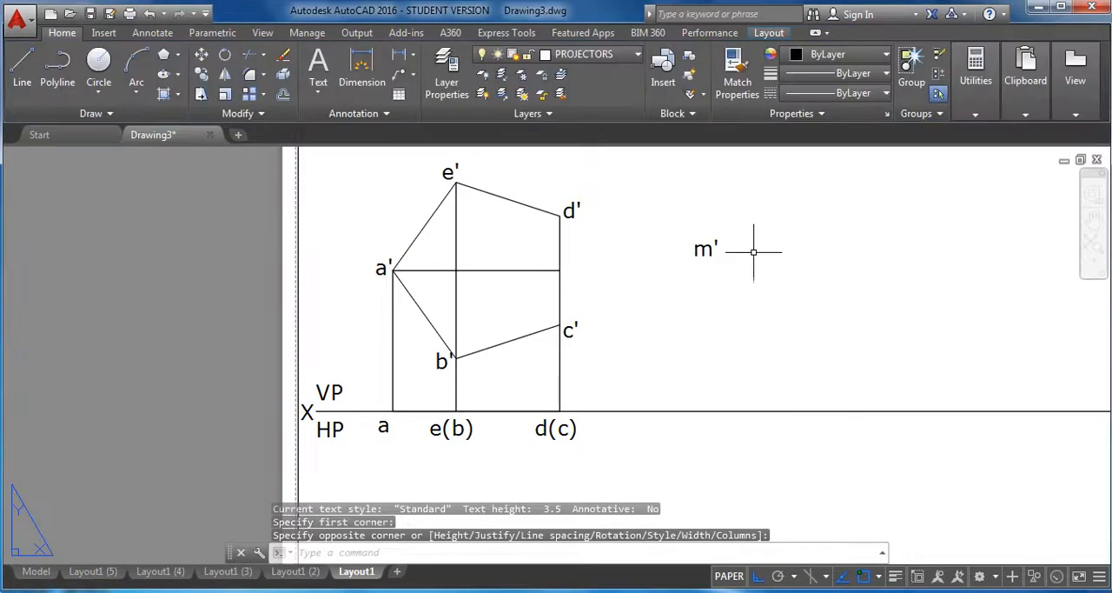
With Ortho off, move the m' label beside the point where the horizontal line meets edge d'c'.
{"action": "type", "text": "m"}
{"action": "key", "text": "Return"}
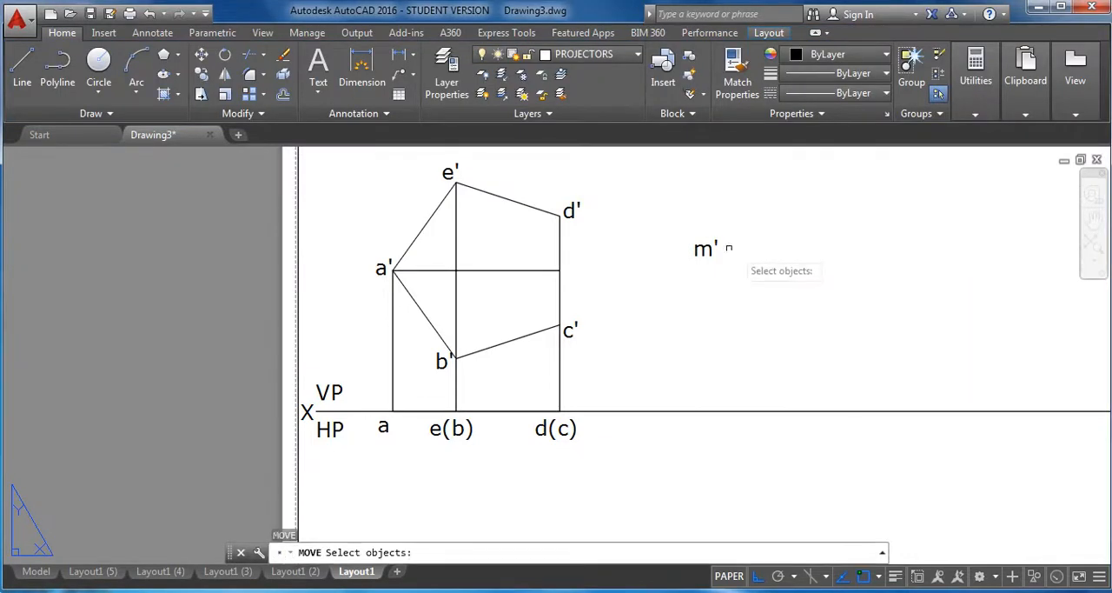
{"action": "left_click", "coordinate": [704, 249]}
{"action": "key", "text": "Return"}
{"action": "left_click", "coordinate": [708, 257]}
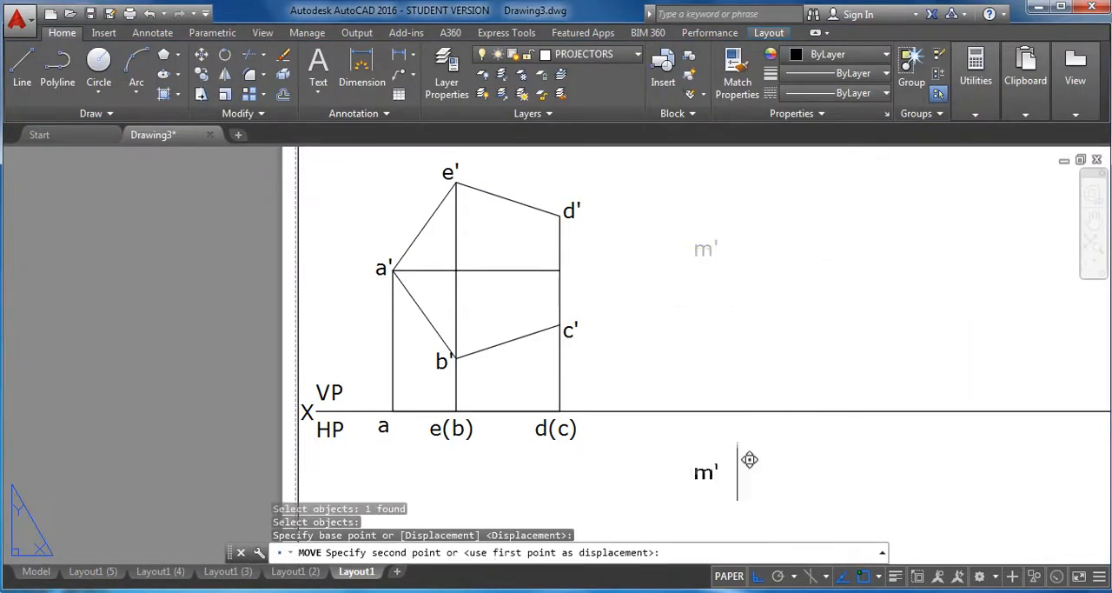
{"action": "left_click", "coordinate": [756, 578]}
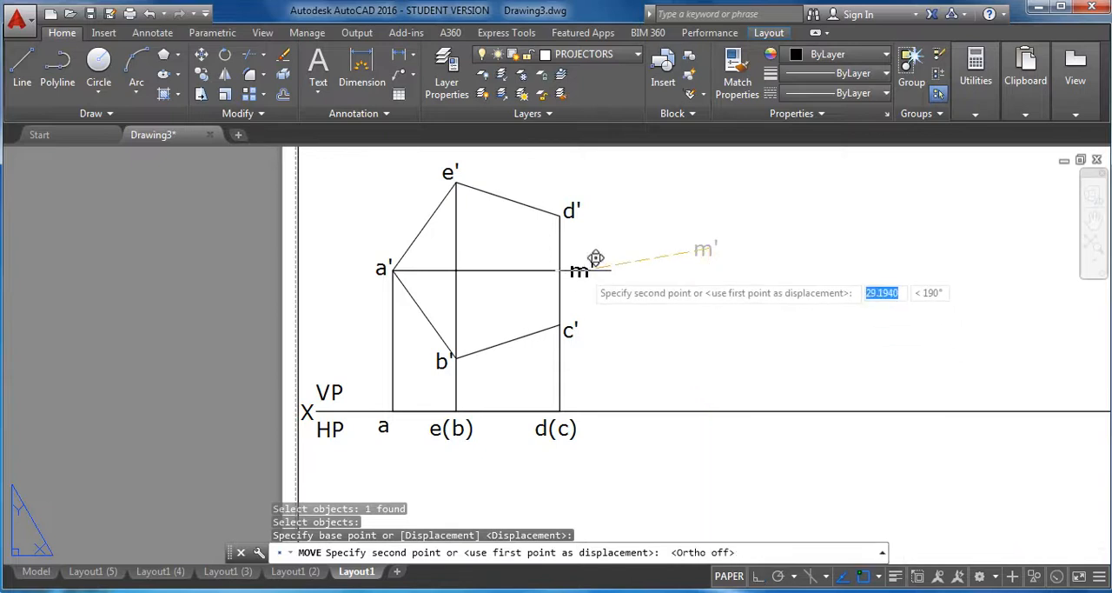
{"action": "left_click", "coordinate": [579, 271]}
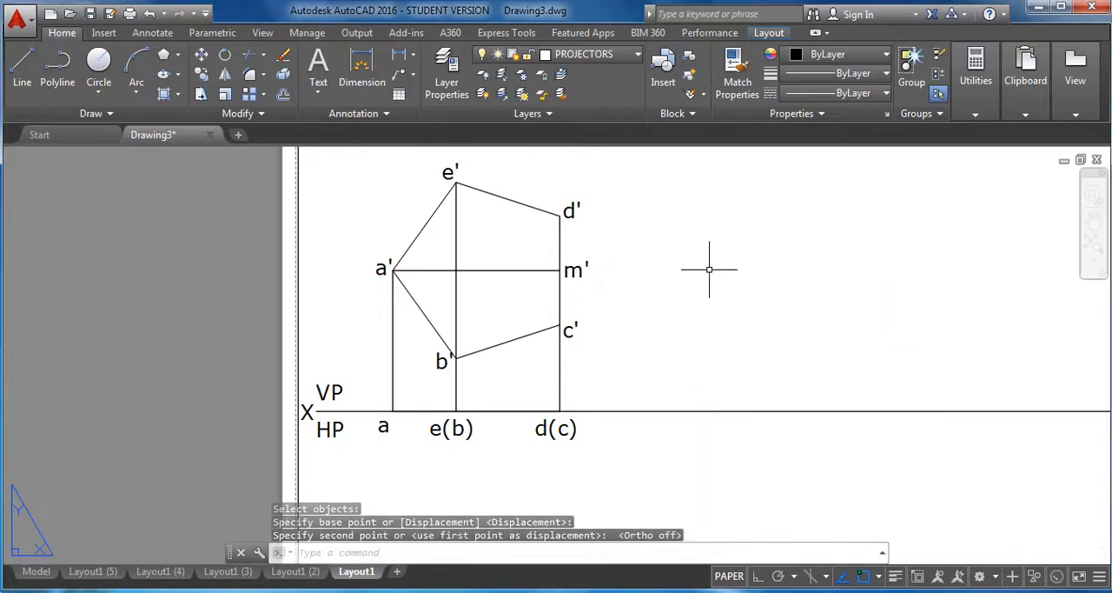
{"action": "key", "text": "Escape"}
Turn on lineweight display and check the line thicknesses in the front and top views.
{"action": "scroll", "coordinate": [709, 269], "scroll_direction": "down", "scroll_amount": 2}
{"action": "middle_click_drag", "start_coordinate": [745, 292], "coordinate": [621, 298]}
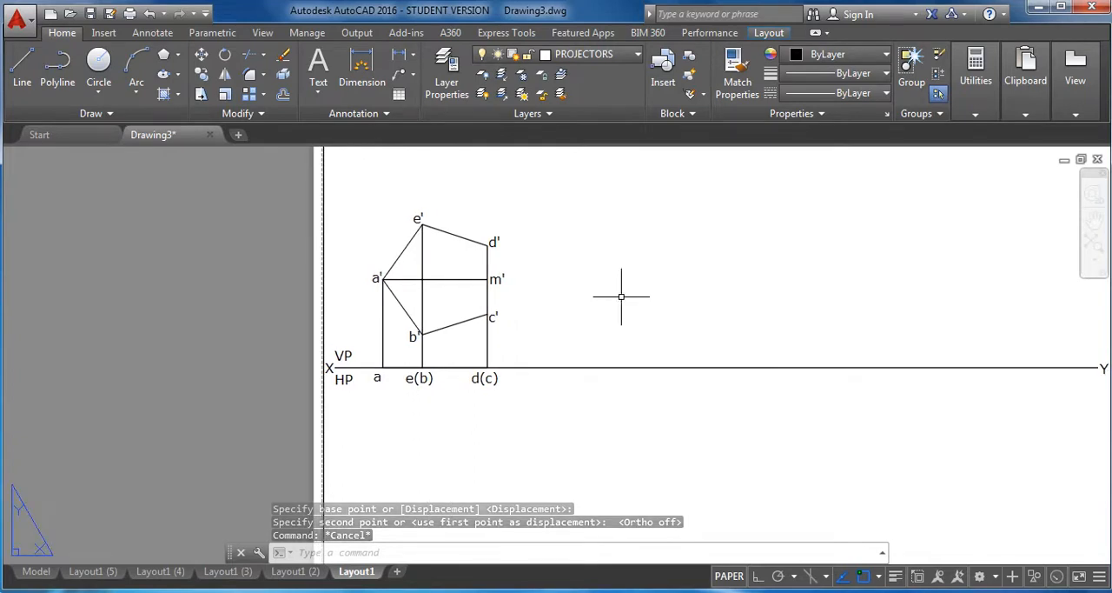
{"action": "left_click", "coordinate": [896, 577]}
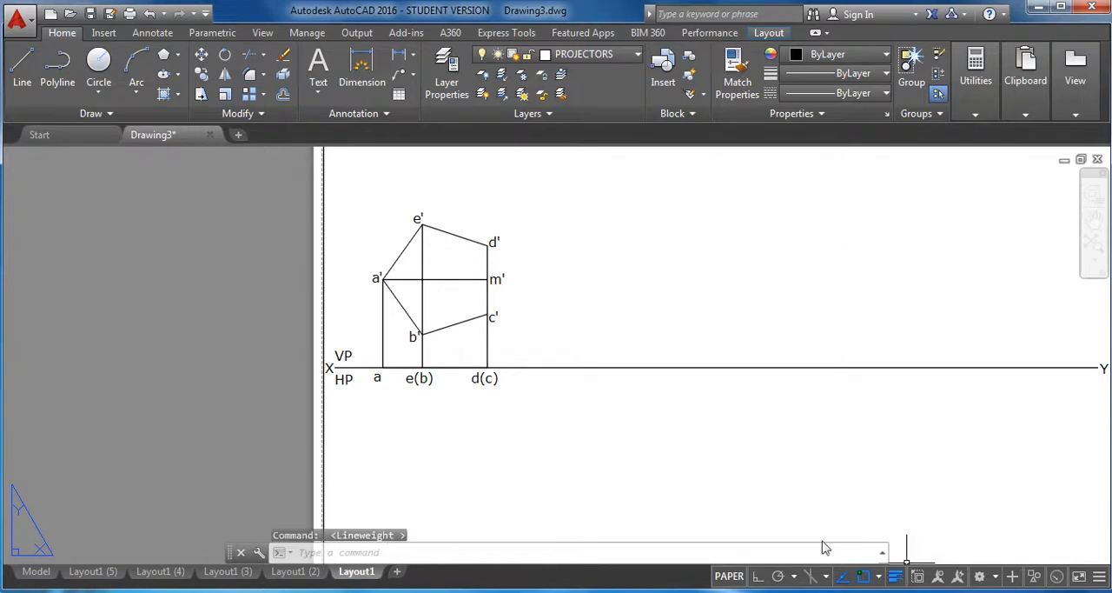
{"action": "scroll", "coordinate": [463, 435], "scroll_direction": "up", "scroll_amount": 4}
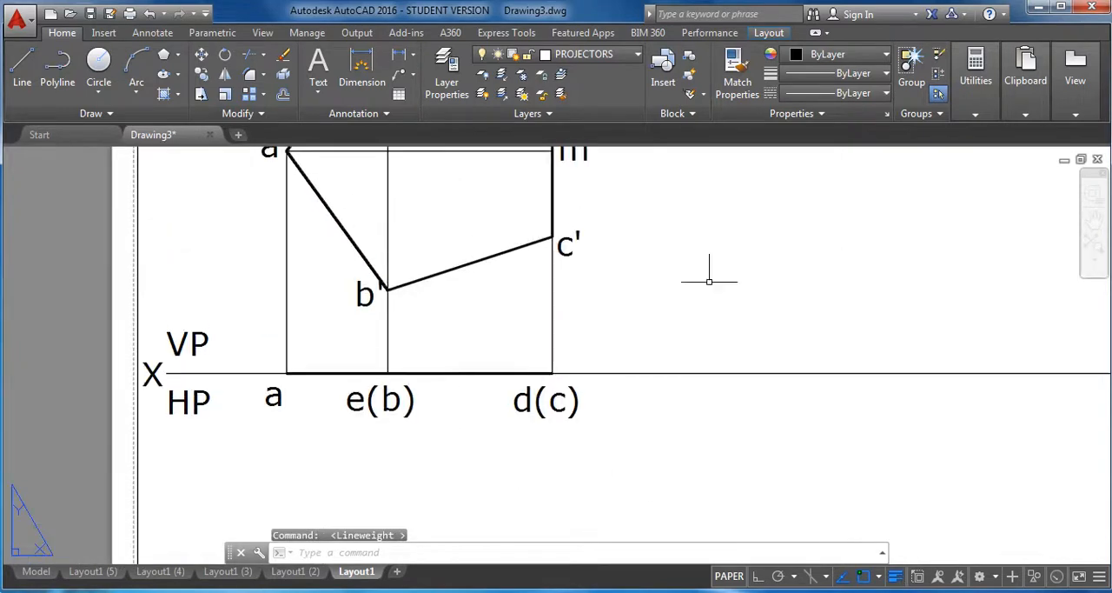
{"action": "scroll", "coordinate": [690, 285], "scroll_direction": "down", "scroll_amount": 2}
{"action": "mouse_move", "coordinate": [690, 285]}
{"action": "middle_mouse_down"}
{"action": "mouse_move", "coordinate": [663, 330]}
{"action": "mouse_move", "coordinate": [616, 367]}
{"action": "mouse_move", "coordinate": [584, 352]}
{"action": "middle_mouse_up"}
{"action": "key", "text": "Escape"}
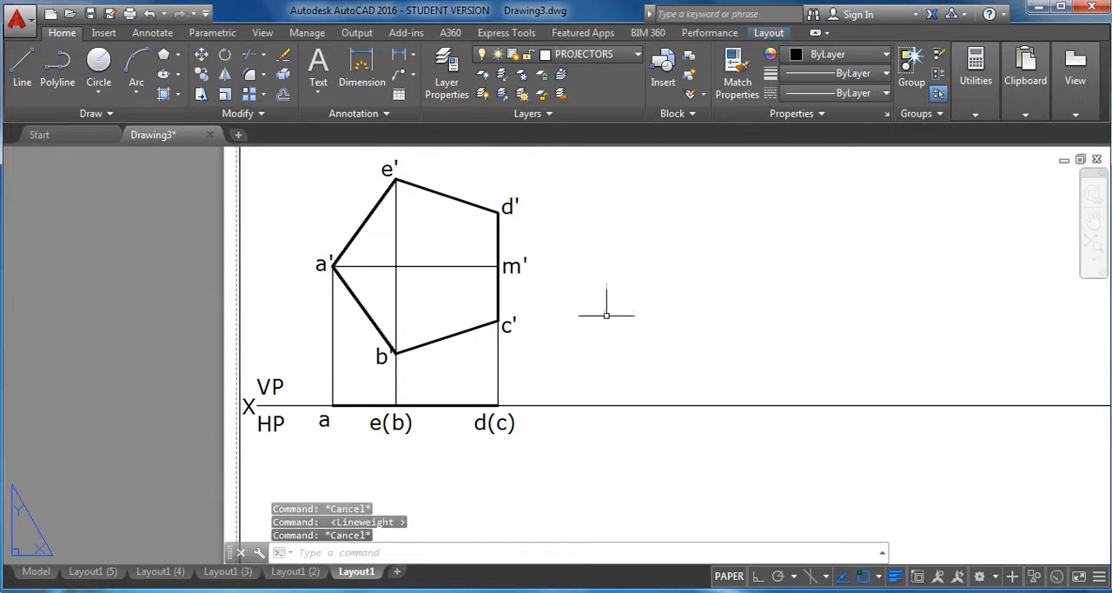
Copy both segments of the top view line from endpoint a to a spot on the XY line right of the first views.
{"action": "left_click", "coordinate": [202, 75]}
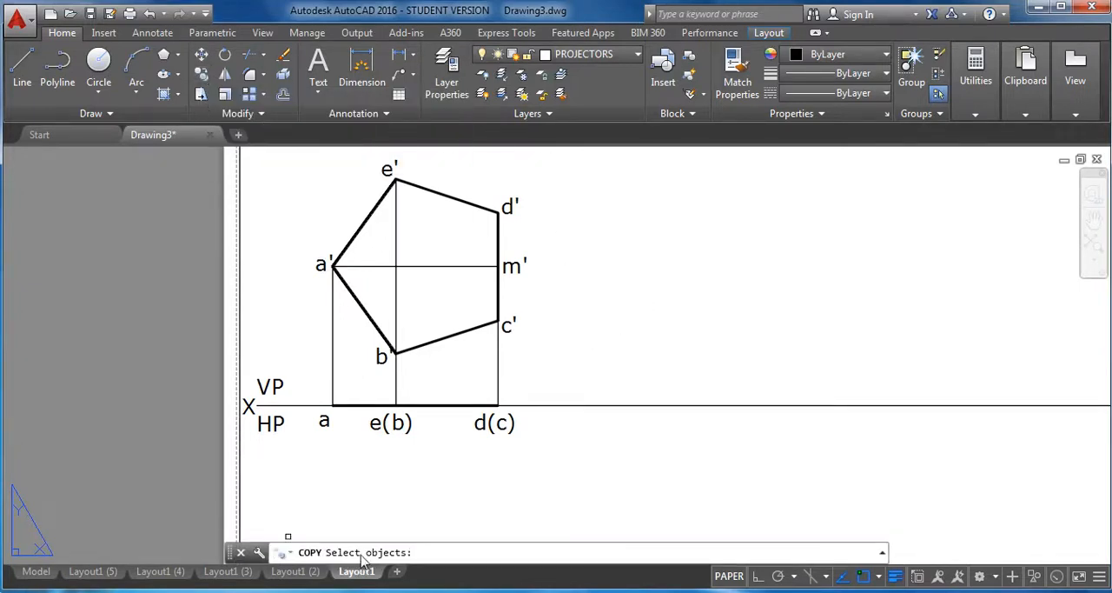
{"action": "left_click", "coordinate": [362, 405]}
{"action": "left_click", "coordinate": [434, 405]}
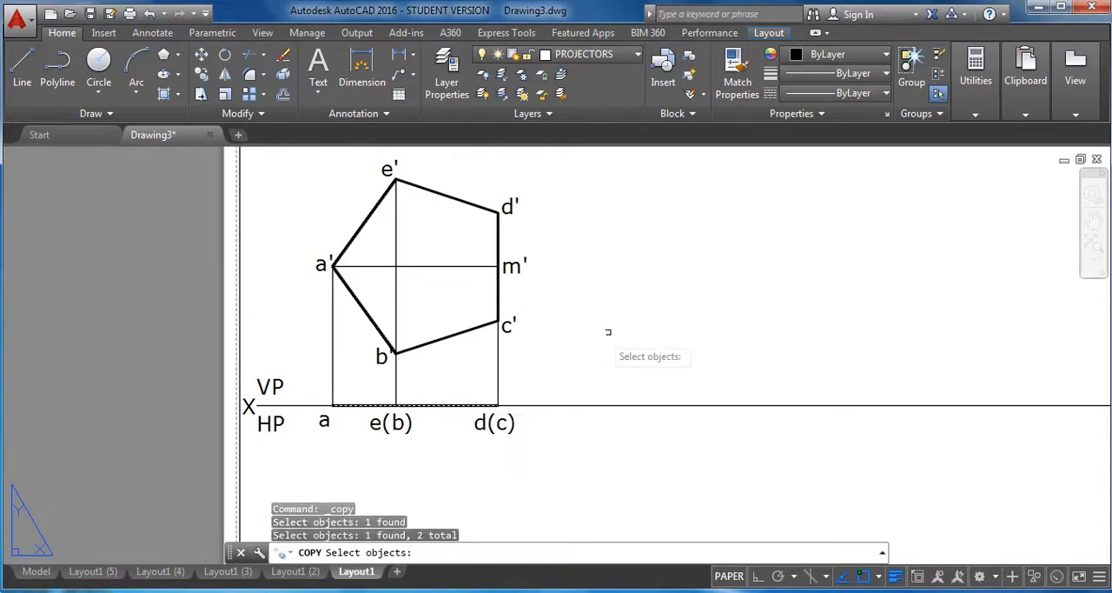
{"action": "key", "text": "Return"}
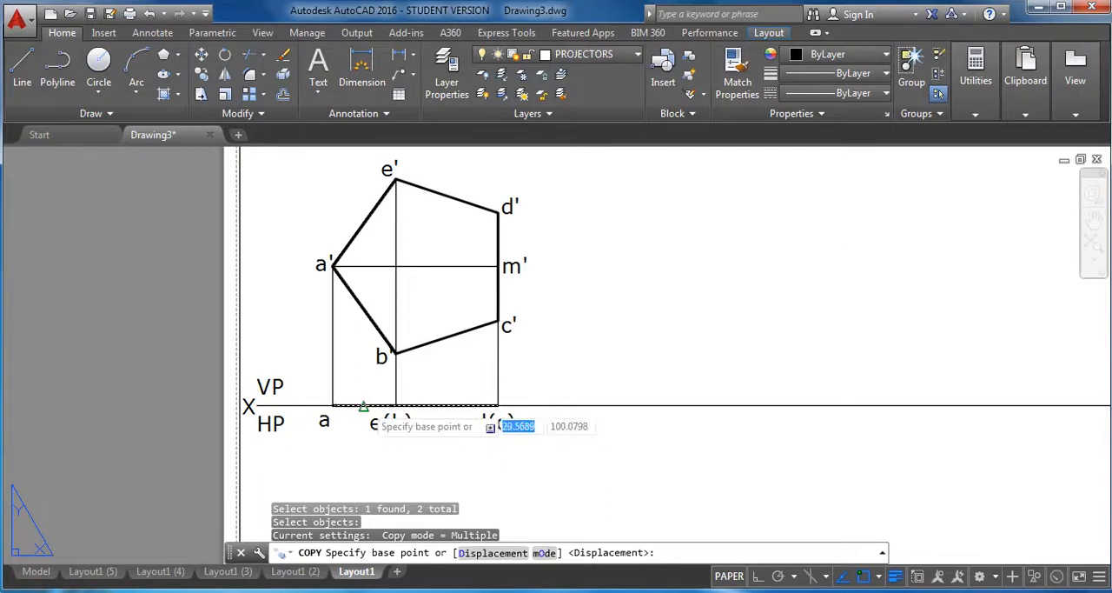
{"action": "left_click", "coordinate": [331, 405]}
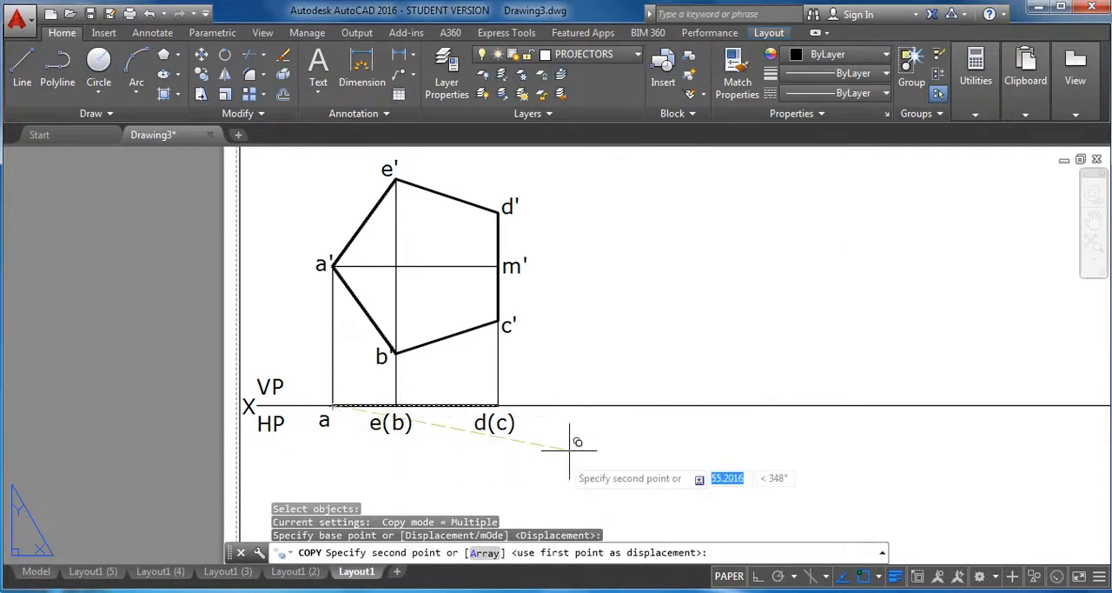
{"action": "left_click", "coordinate": [632, 405]}
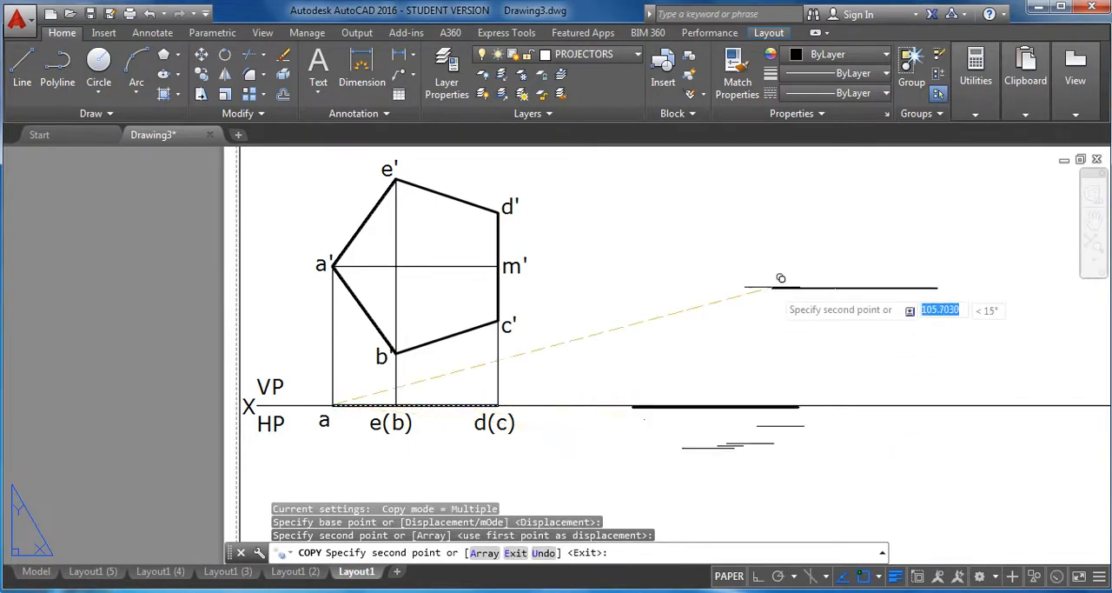
{"action": "right_click", "coordinate": [773, 286]}
{"action": "left_click", "coordinate": [812, 297]}
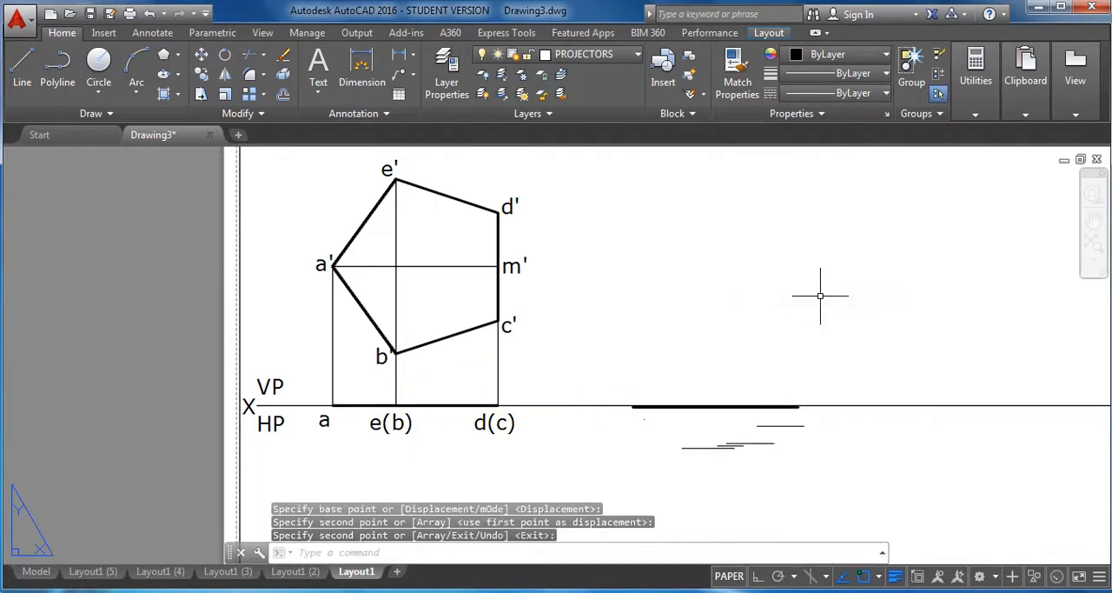
Set the polar tracking increment angle to 45 degrees.
{"action": "left_click", "coordinate": [228, 57]}
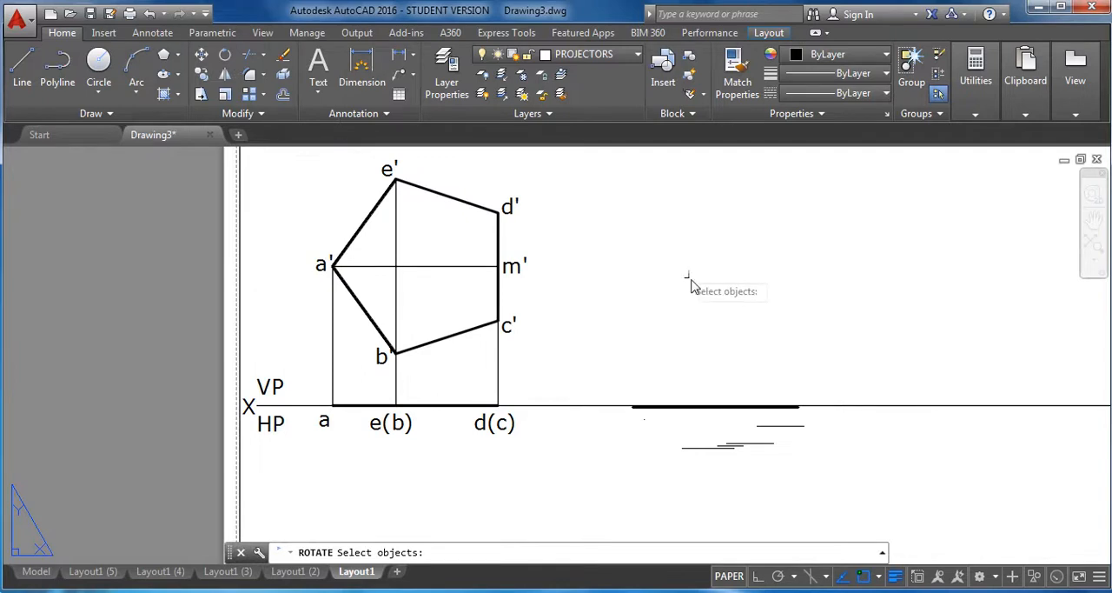
{"action": "key", "text": "Escape"}
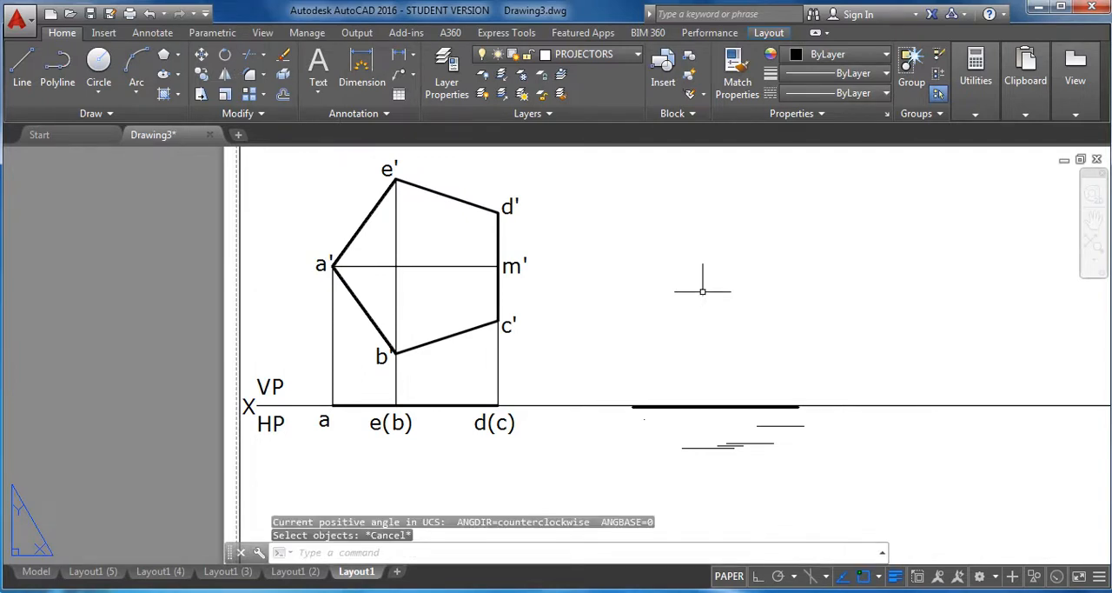
{"action": "left_click", "coordinate": [794, 576]}
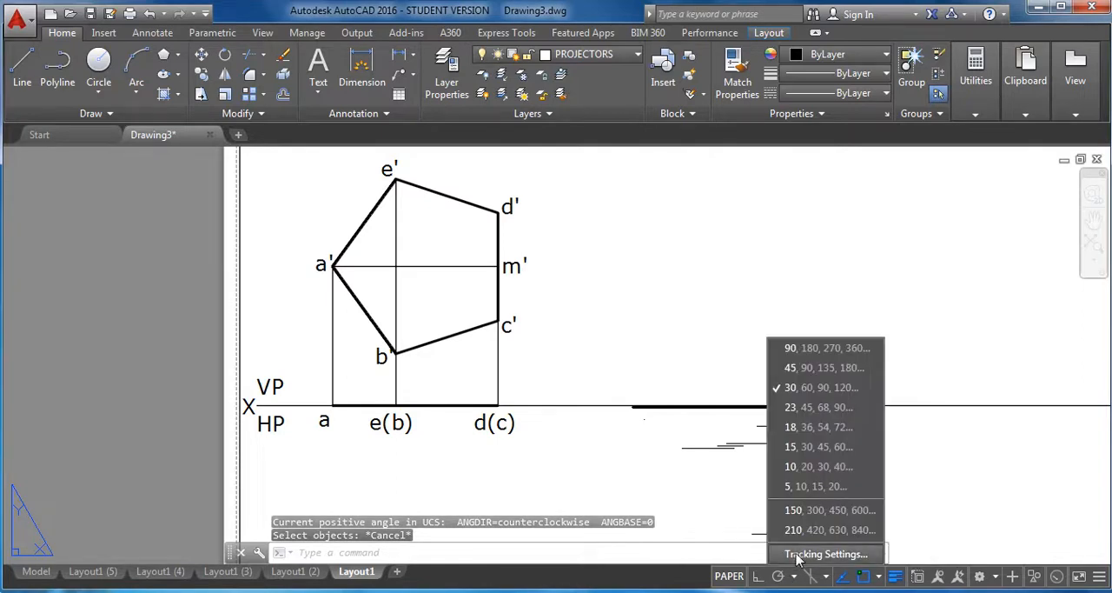
{"action": "left_click", "coordinate": [798, 555]}
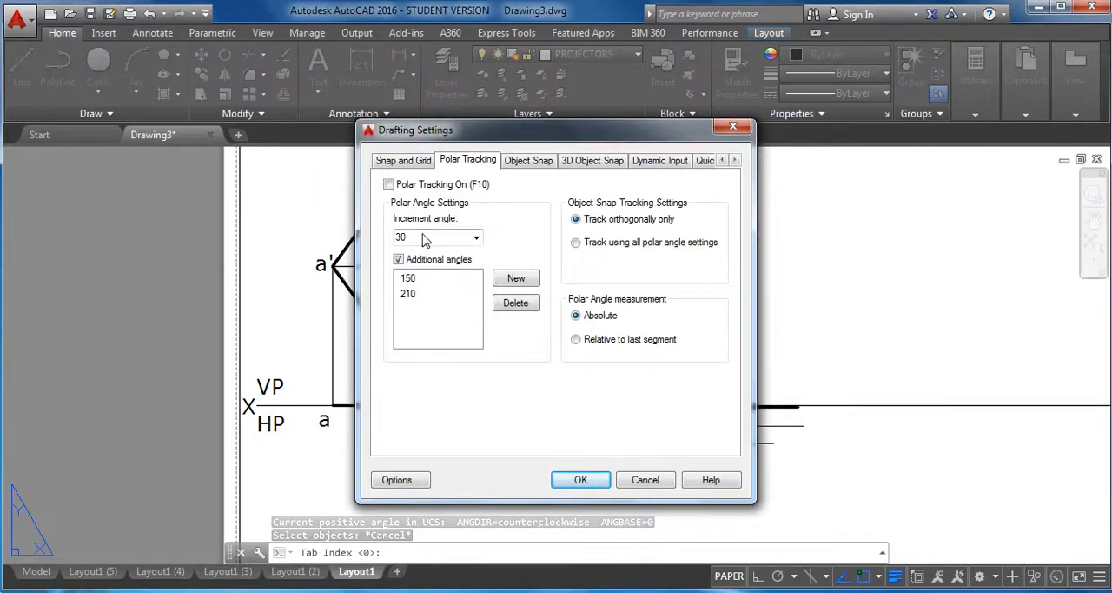
{"action": "double_click", "coordinate": [418, 235]}
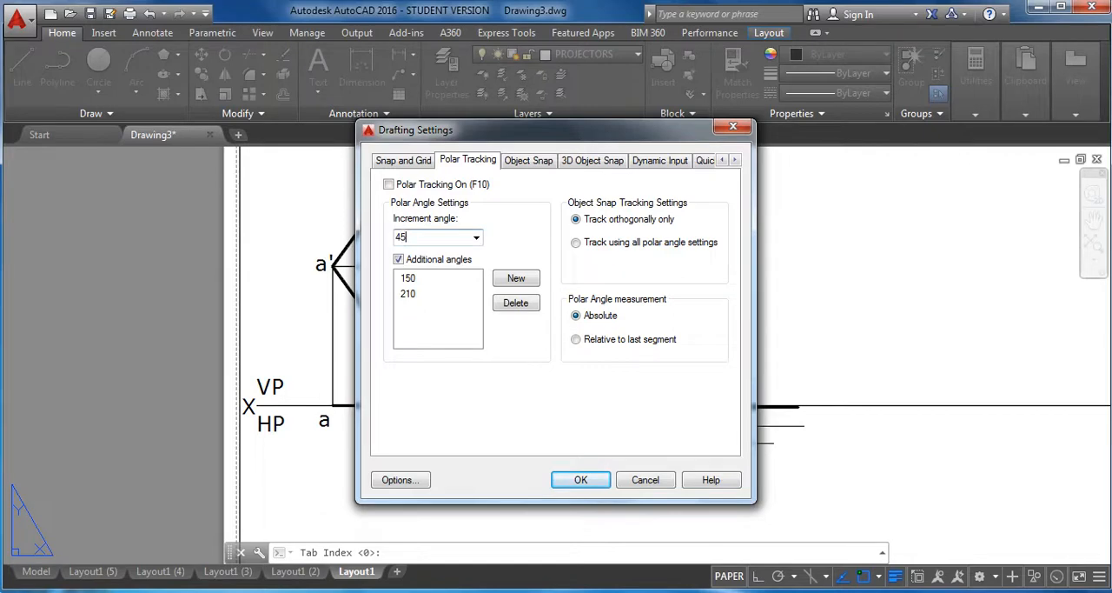
{"action": "left_click", "coordinate": [580, 480]}
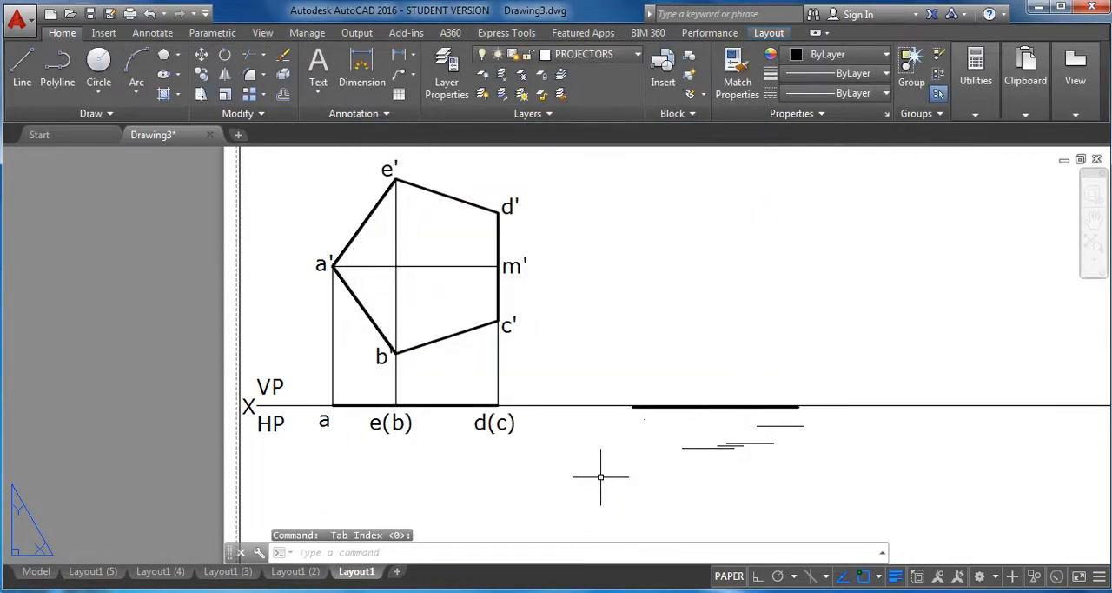
With polar tracking on, rotate the copied top view about its left endpoint to the 315° direction, below the XY line.
{"action": "left_click", "coordinate": [225, 57]}
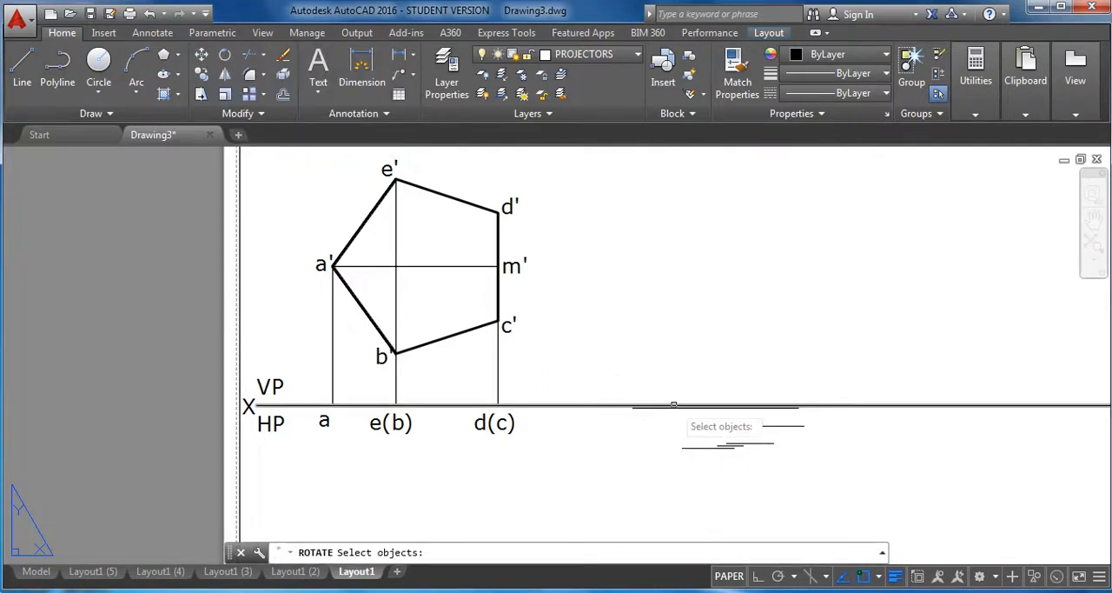
{"action": "left_click", "coordinate": [602, 371]}
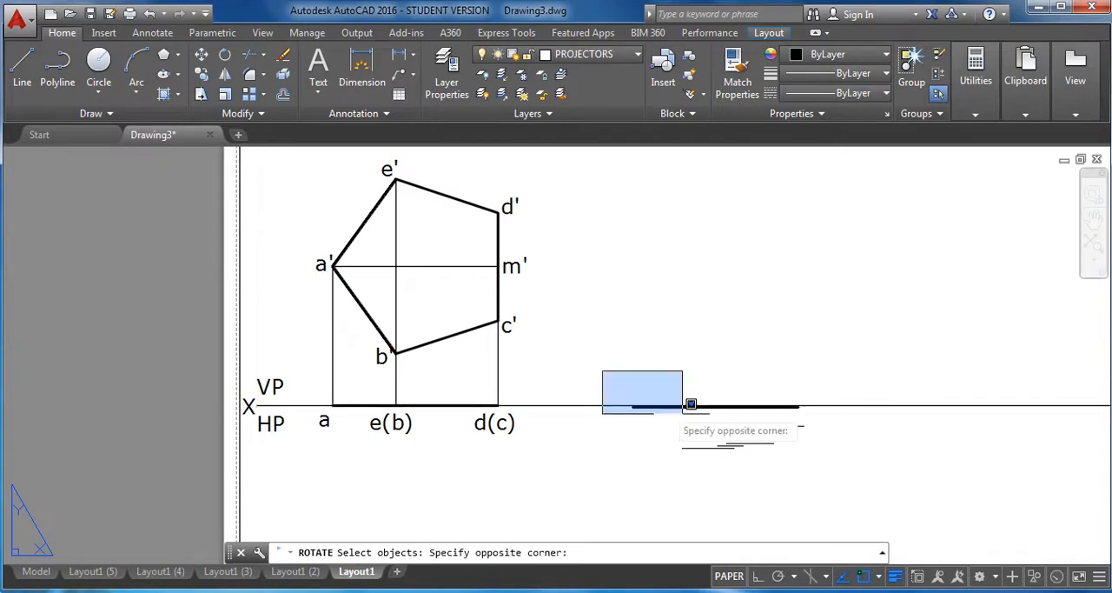
{"action": "left_click", "coordinate": [815, 422]}
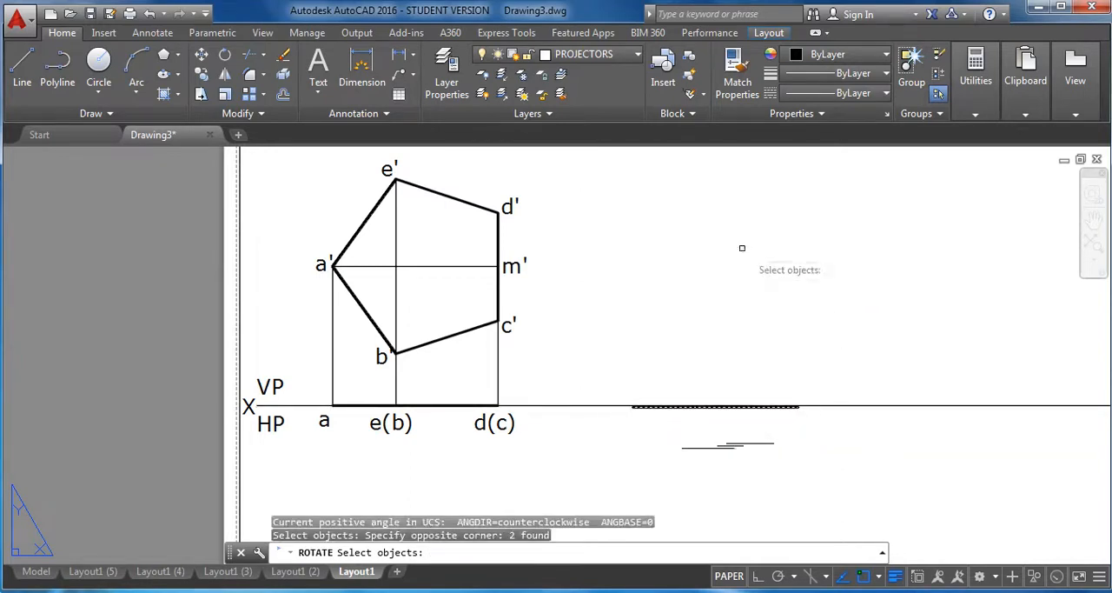
{"action": "key", "text": "Return"}
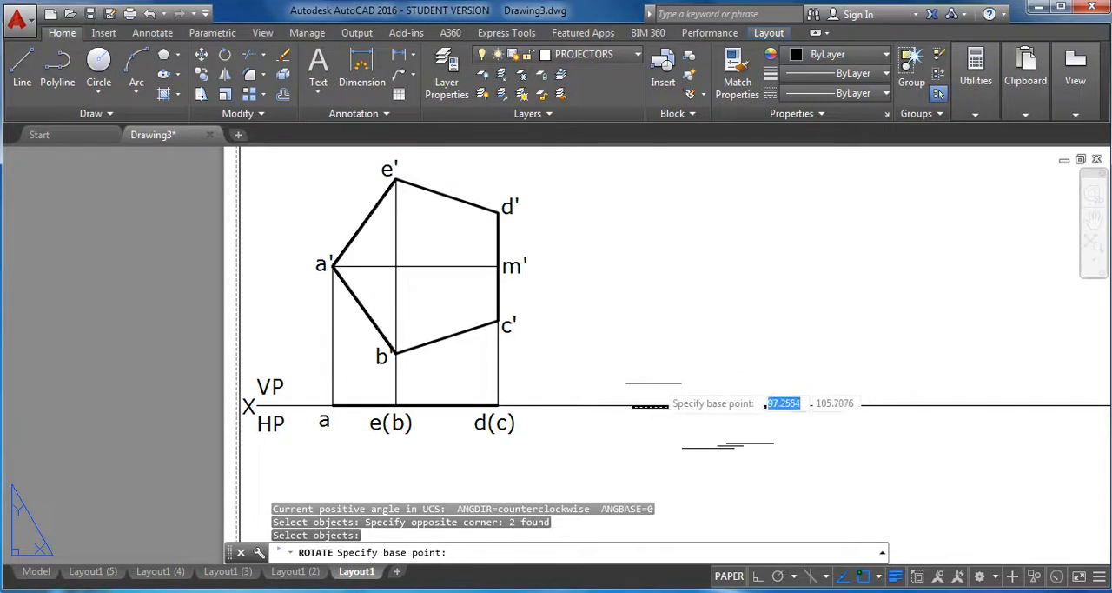
{"action": "left_click", "coordinate": [633, 406]}
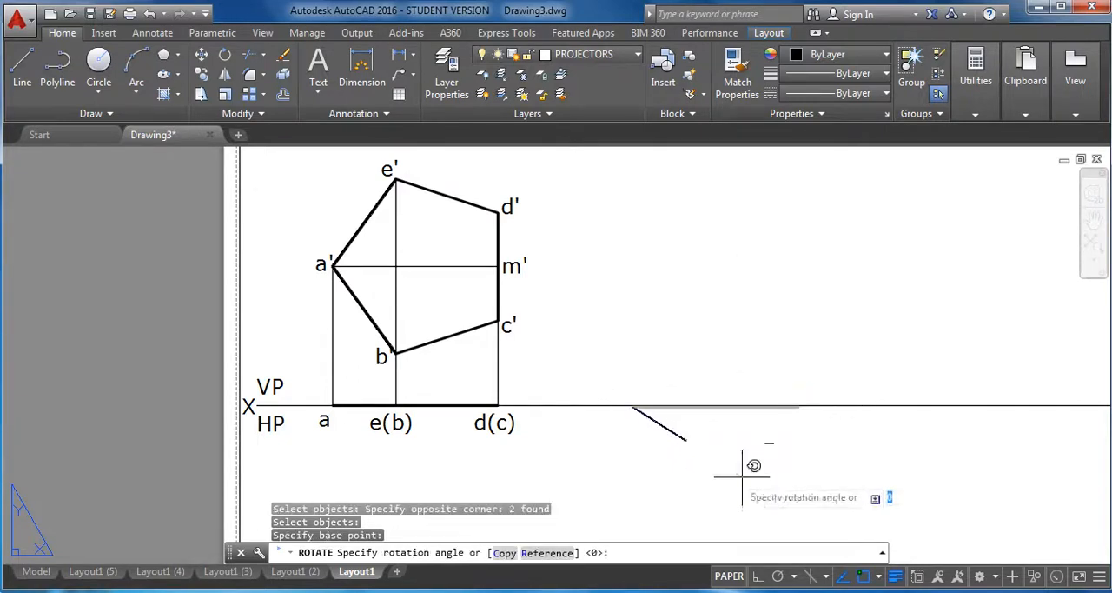
{"action": "left_click", "coordinate": [782, 578]}
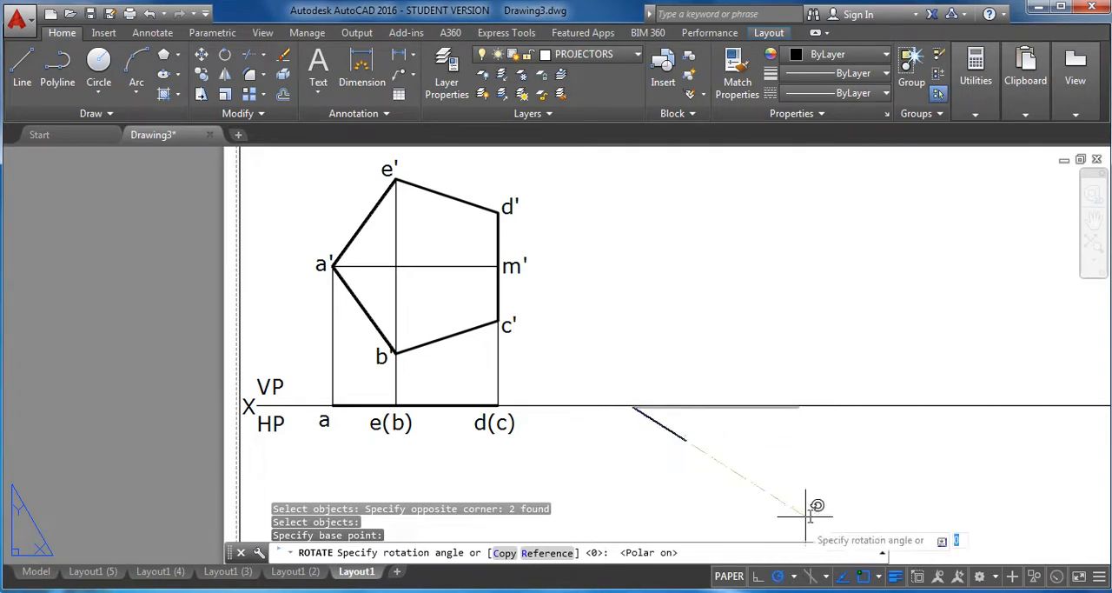
{"action": "mouse_move", "coordinate": [786, 439]}
{"action": "middle_mouse_down"}
{"action": "mouse_move", "coordinate": [736, 346]}
{"action": "mouse_move", "coordinate": [731, 311]}
{"action": "middle_mouse_up"}
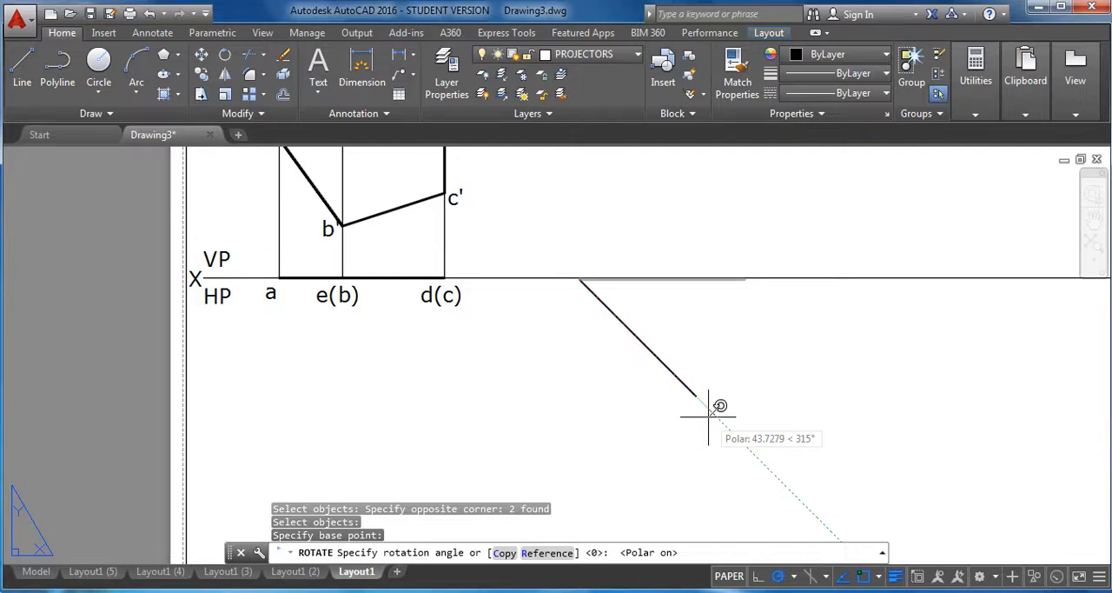
{"action": "left_click", "coordinate": [709, 415]}
{"action": "scroll", "coordinate": [682, 224], "scroll_direction": "down", "scroll_amount": 3}
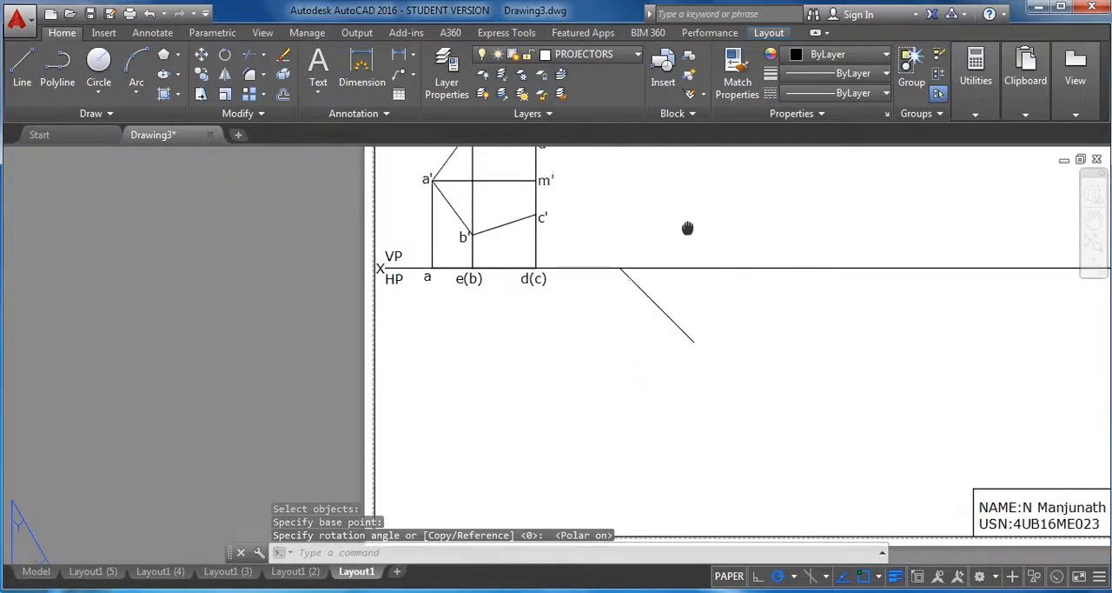
{"action": "scroll", "coordinate": [628, 266], "scroll_direction": "up", "scroll_amount": 3}
{"action": "mouse_move", "coordinate": [624, 267]}
{"action": "middle_mouse_down"}
{"action": "mouse_move", "coordinate": [638, 298]}
{"action": "mouse_move", "coordinate": [700, 305]}
{"action": "middle_mouse_up"}
{"action": "key", "text": "Escape"}
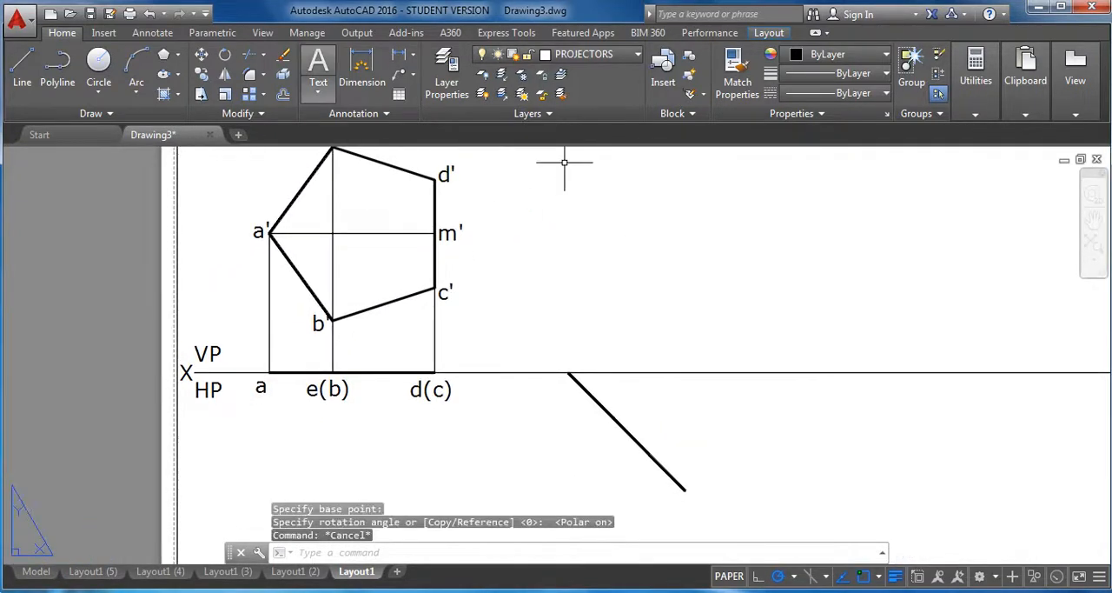
Copy the label a from the first top view to beside the inclined line's upper end.
{"action": "left_click", "coordinate": [203, 56]}
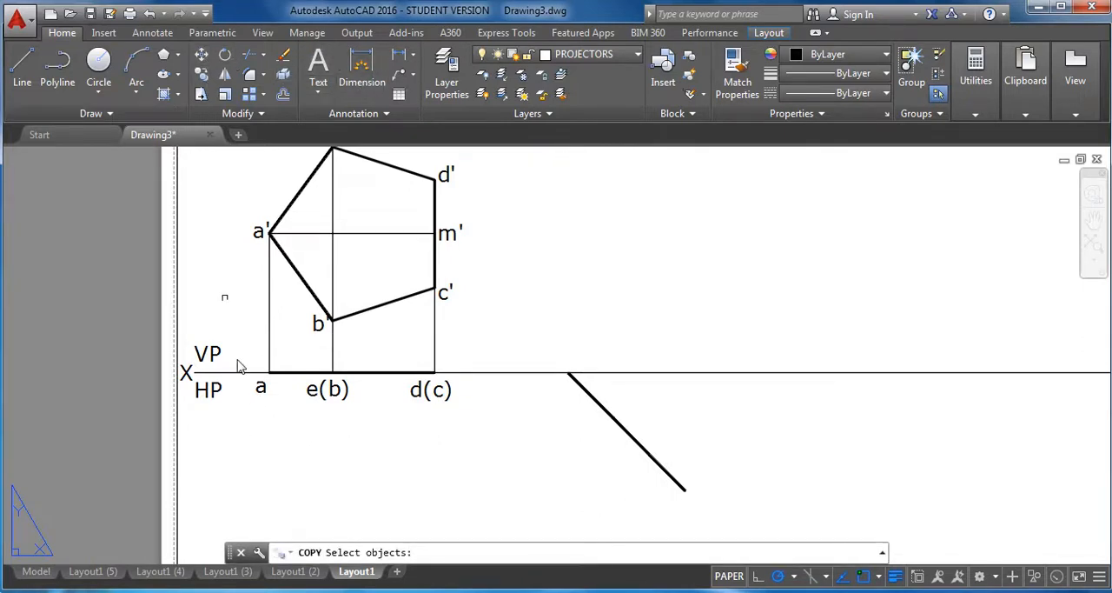
{"action": "left_click", "coordinate": [261, 388]}
{"action": "key", "text": "Return"}
{"action": "left_click", "coordinate": [260, 387]}
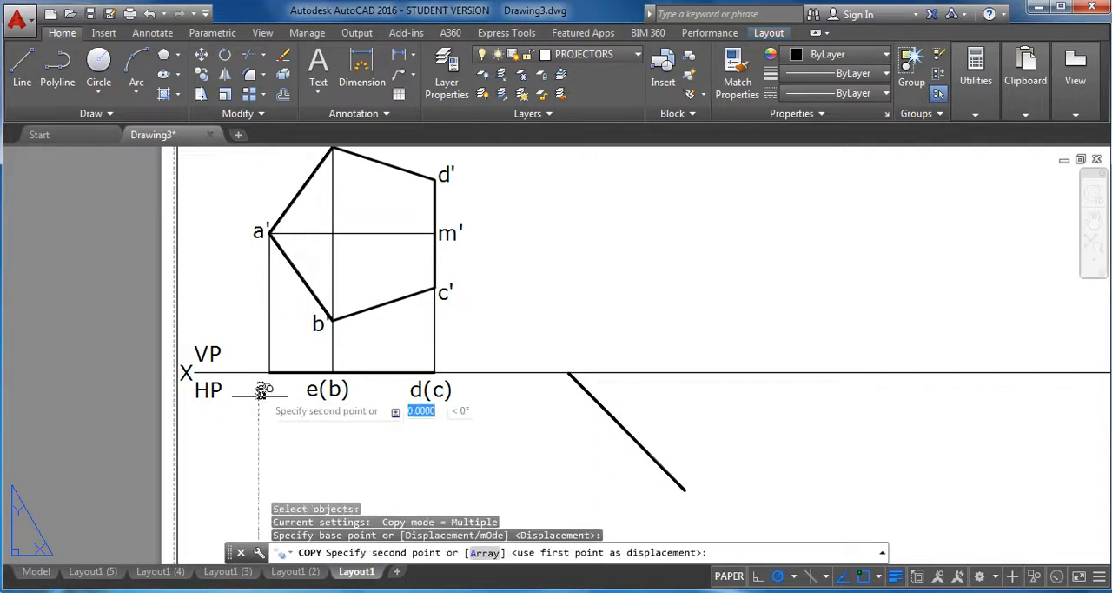
{"action": "left_click", "coordinate": [558, 386]}
{"action": "right_click", "coordinate": [356, 421]}
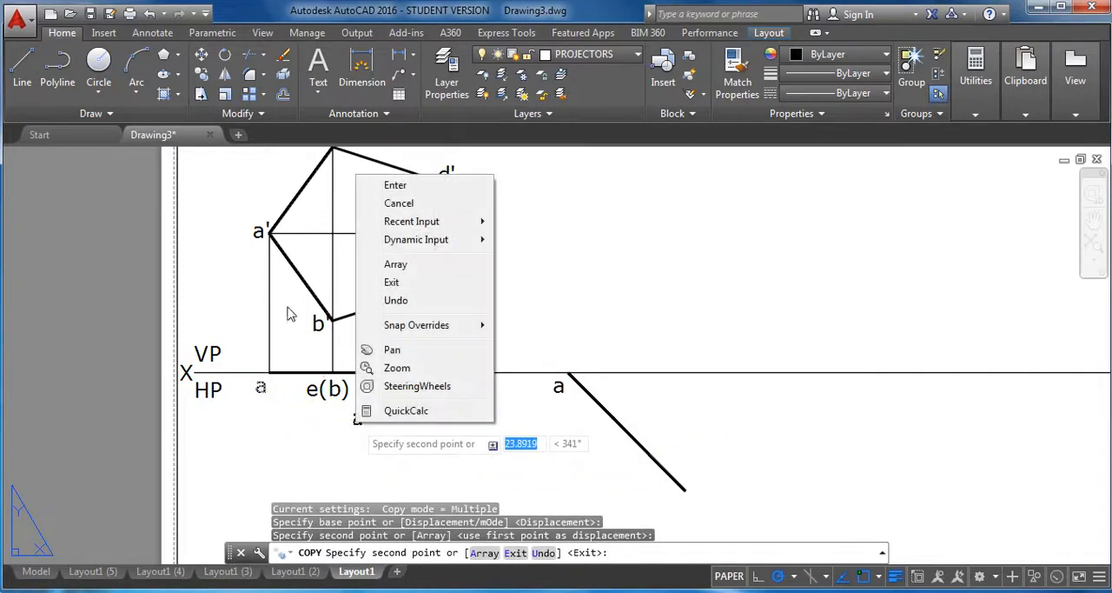
Copy the label e(b) from the first top view to beside the middle portion of the inclined line.
{"action": "left_click", "coordinate": [207, 74]}
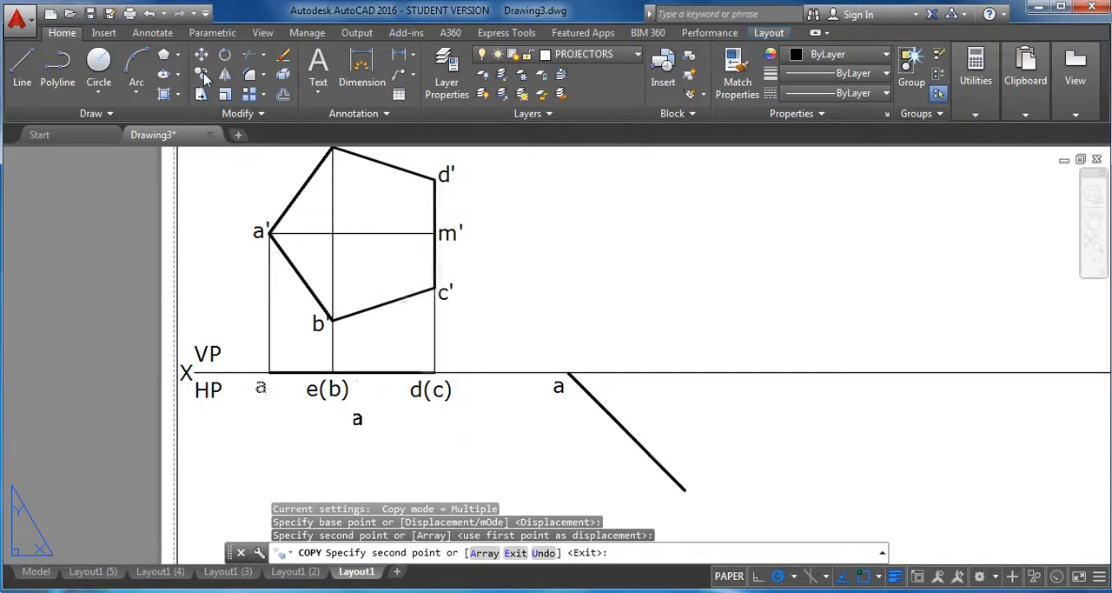
{"action": "left_click", "coordinate": [341, 390]}
{"action": "key", "text": "Return"}
{"action": "left_click", "coordinate": [339, 390]}
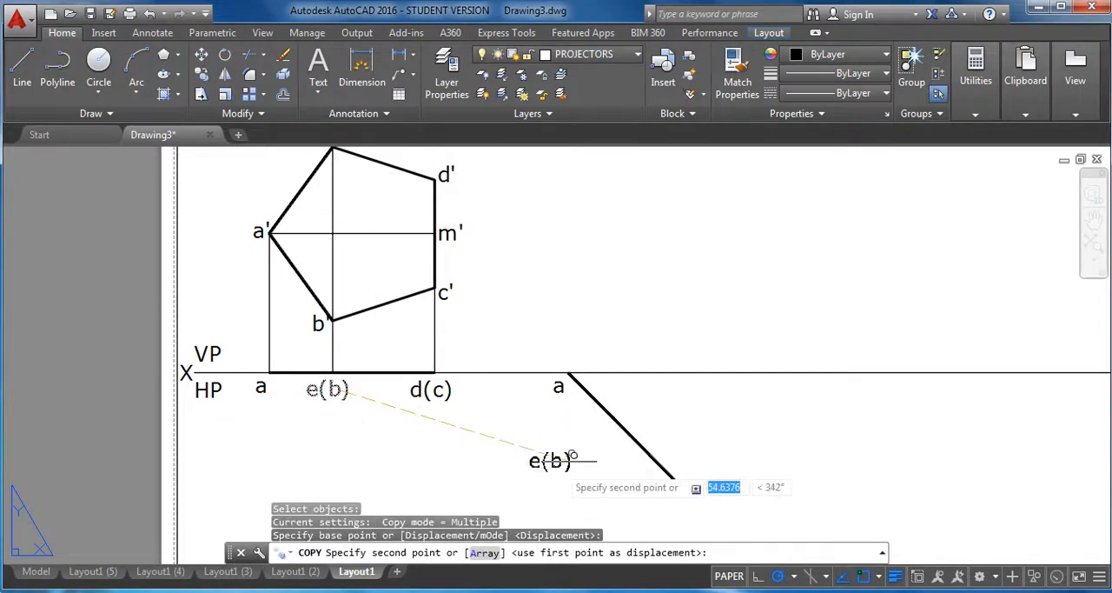
{"action": "left_click", "coordinate": [606, 423]}
Copy the label d(c) from the first top view to beside the inclined line's lower end.
{"action": "left_click", "coordinate": [207, 75]}
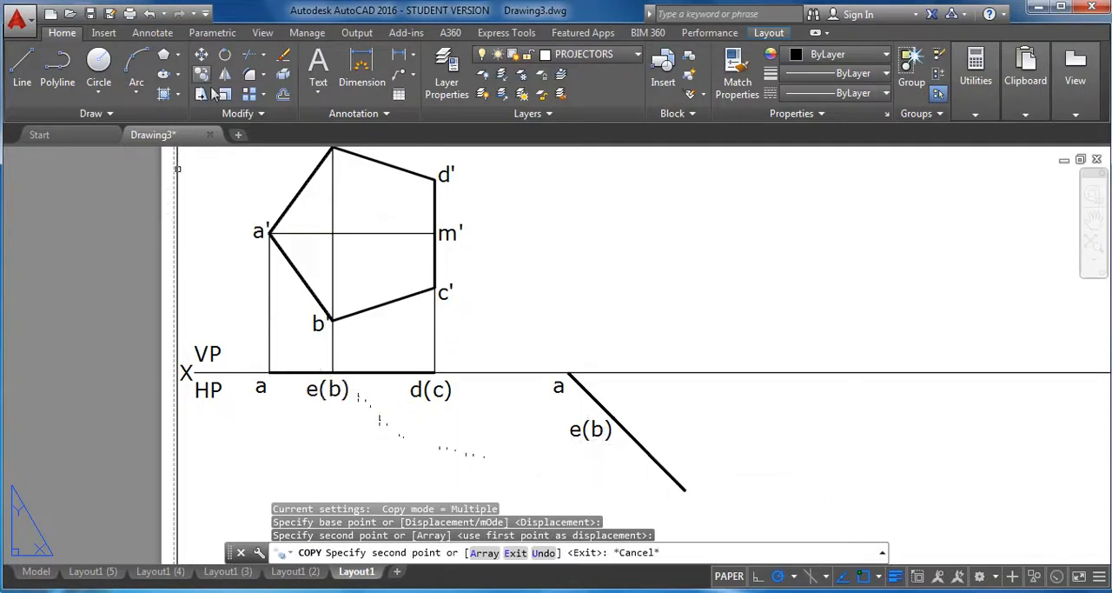
{"action": "left_click", "coordinate": [439, 389]}
{"action": "key", "text": "Return"}
{"action": "left_click", "coordinate": [447, 395]}
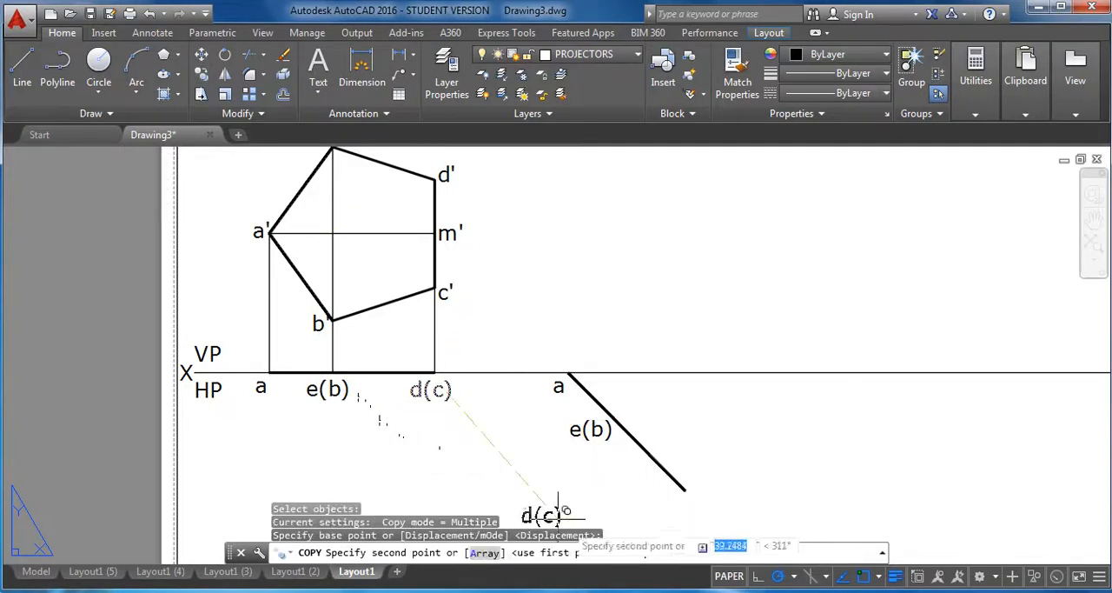
{"action": "left_click", "coordinate": [683, 488]}
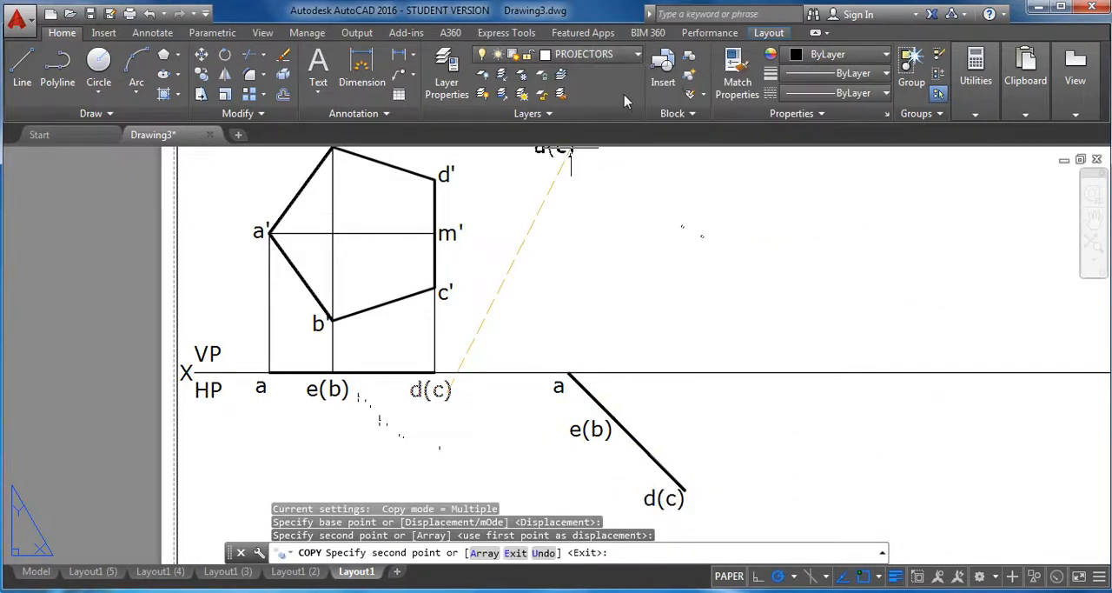
{"action": "key", "text": "Escape"}
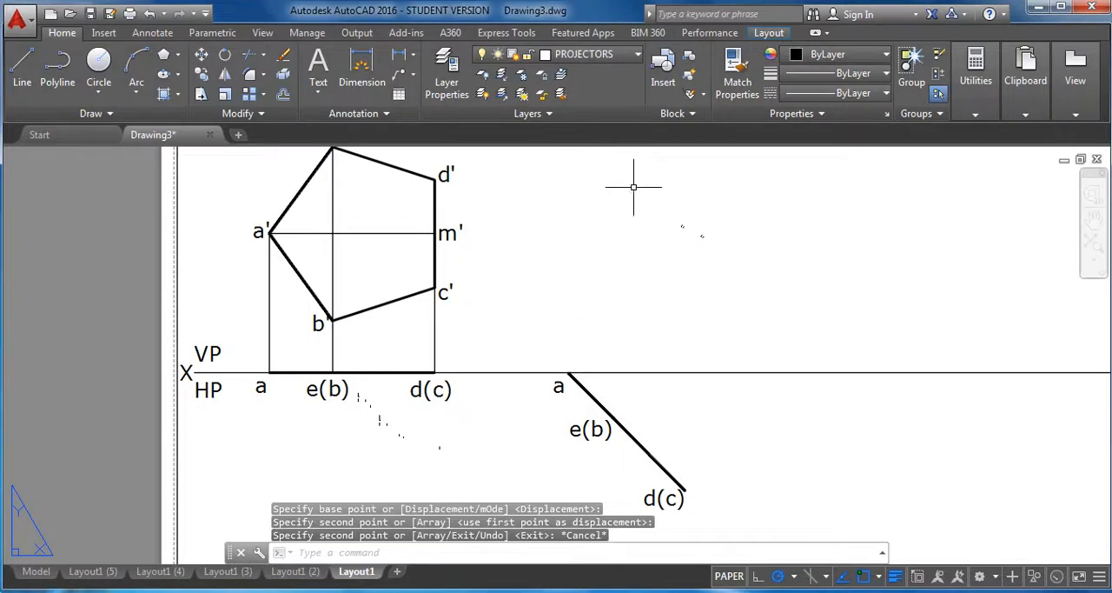
With ortho mode on, draw a vertical projector from end a of the inclined line up past the height of the pentagon.
{"action": "middle_click_drag", "start_coordinate": [676, 254], "coordinate": [632, 263]}
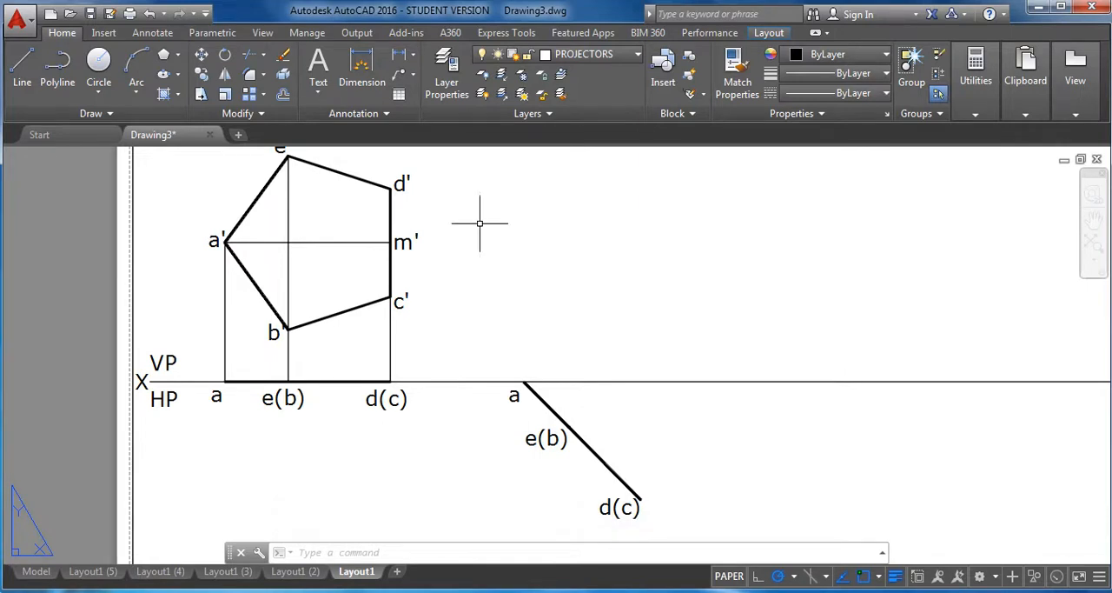
{"action": "left_click", "coordinate": [22, 65]}
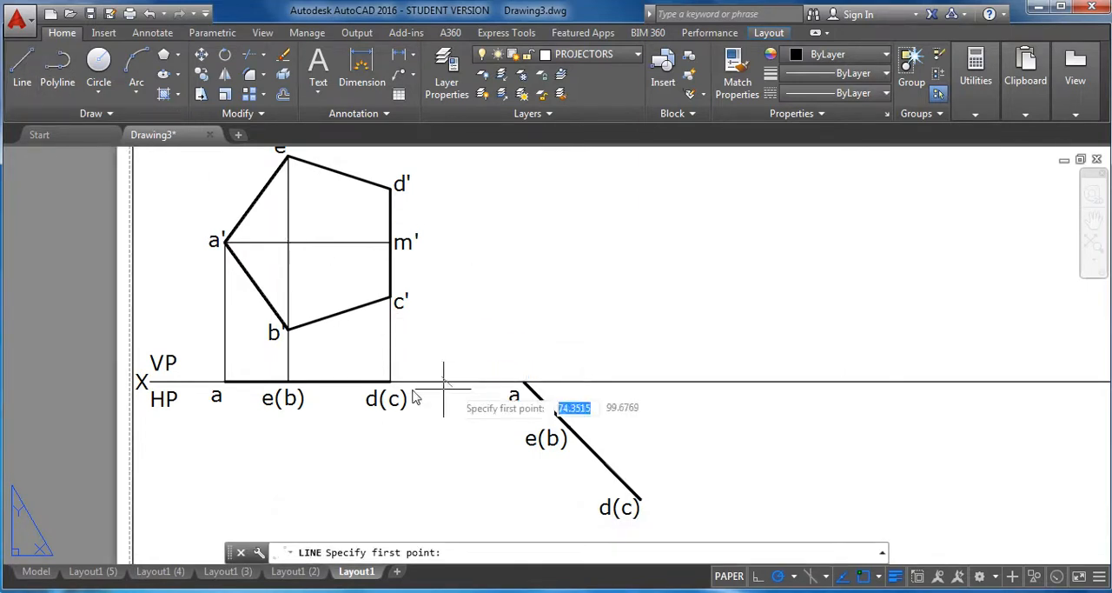
{"action": "left_click", "coordinate": [524, 382]}
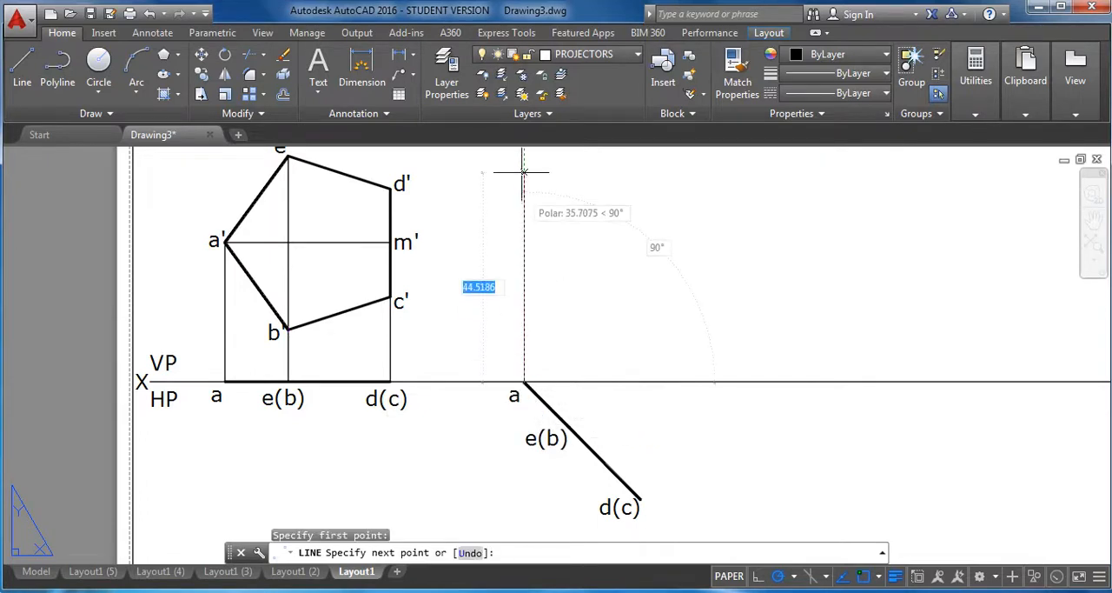
{"action": "middle_click_drag", "start_coordinate": [542, 191], "coordinate": [534, 235]}
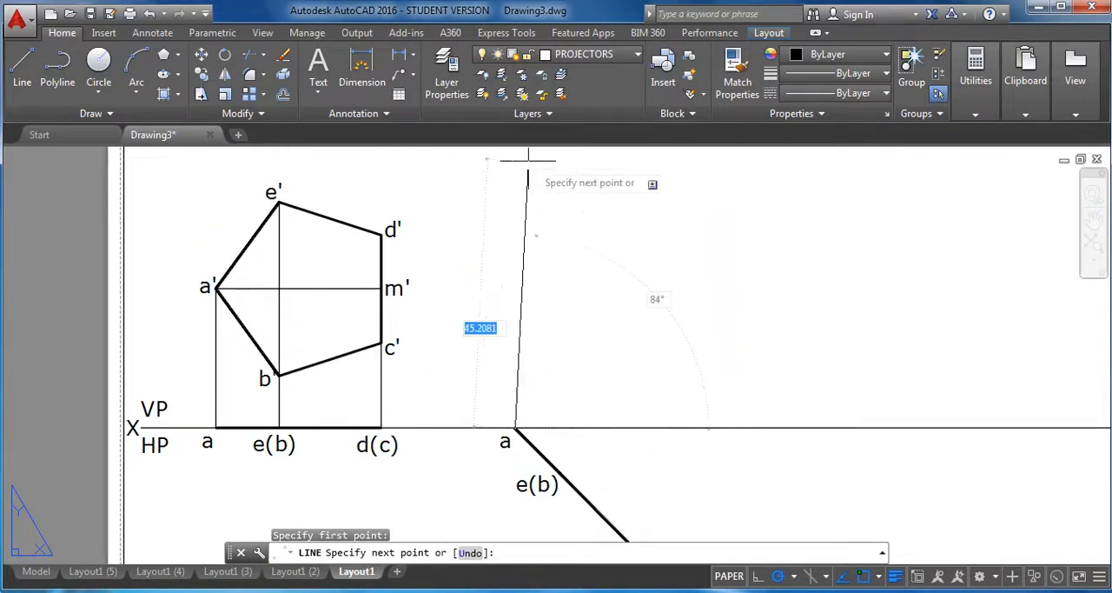
{"action": "left_click", "coordinate": [757, 577]}
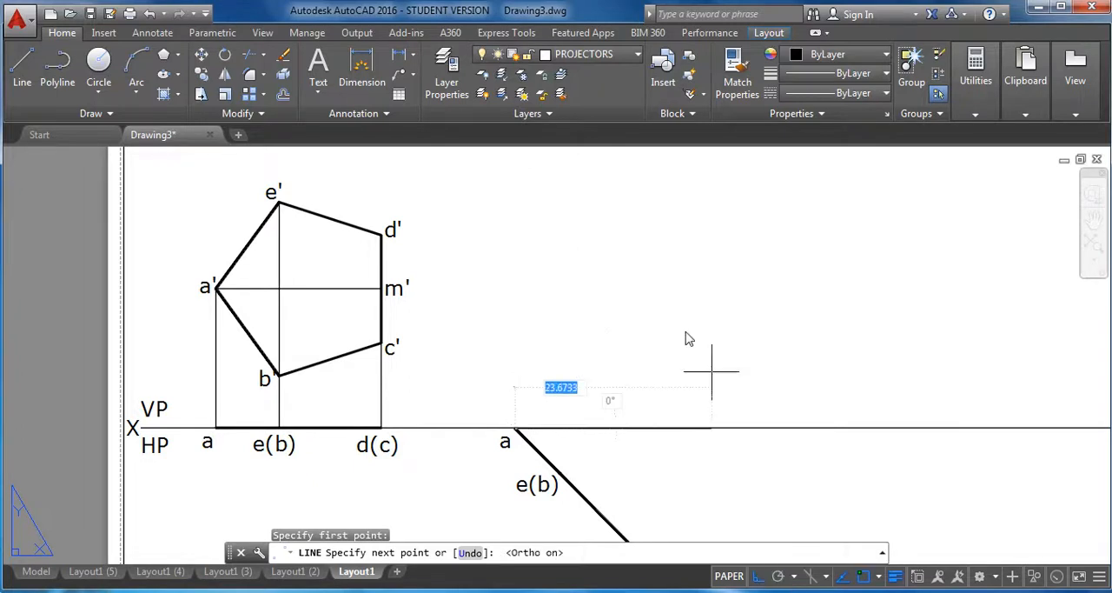
{"action": "left_click", "coordinate": [515, 154]}
{"action": "right_click", "coordinate": [648, 211]}
{"action": "left_click", "coordinate": [668, 219]}
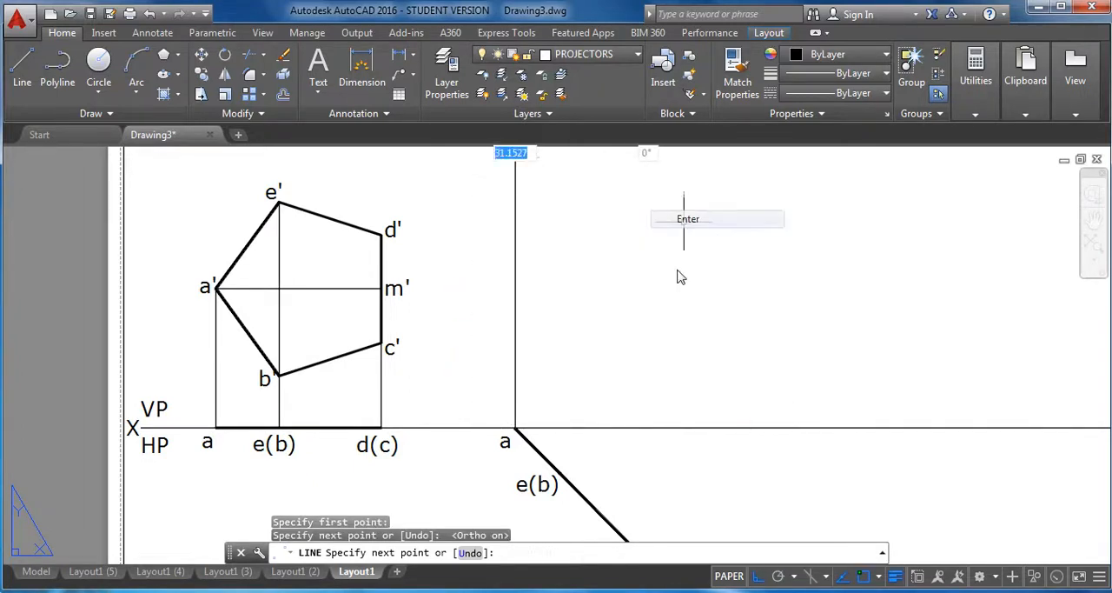
Draw a vertical projector from point e(b) on the inclined line up past the height of the pentagon.
{"action": "key", "text": "Return"}
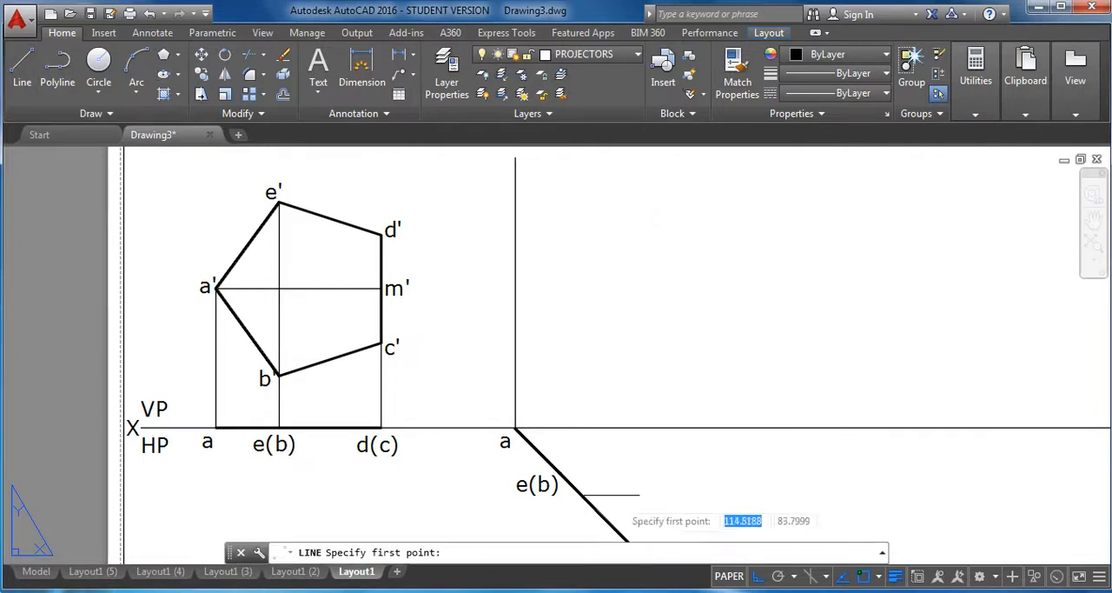
{"action": "left_click", "coordinate": [559, 474]}
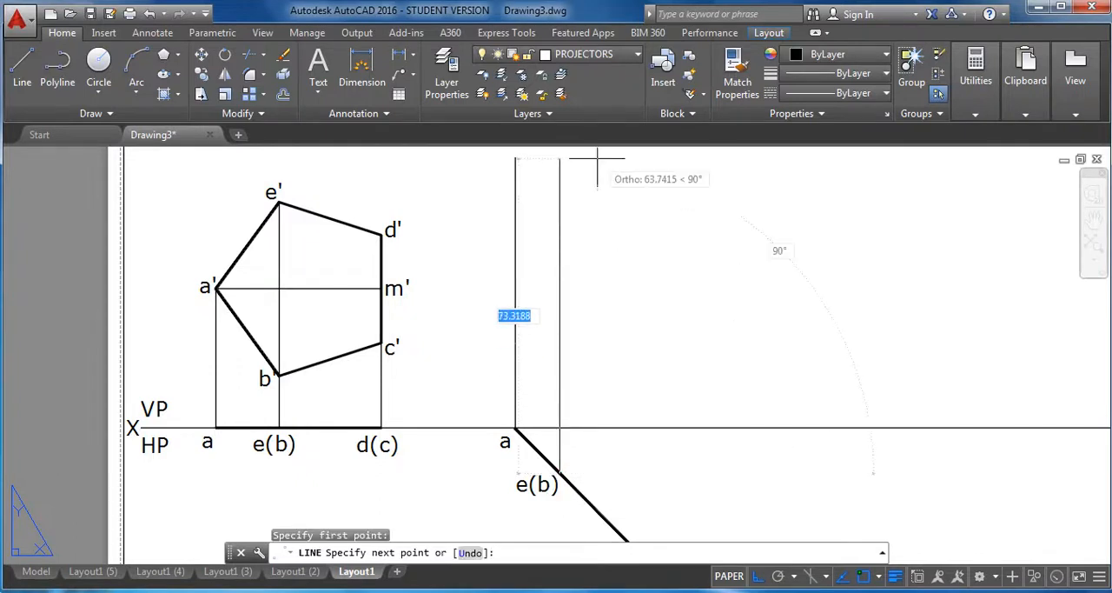
{"action": "left_click", "coordinate": [558, 149]}
{"action": "right_click", "coordinate": [570, 176]}
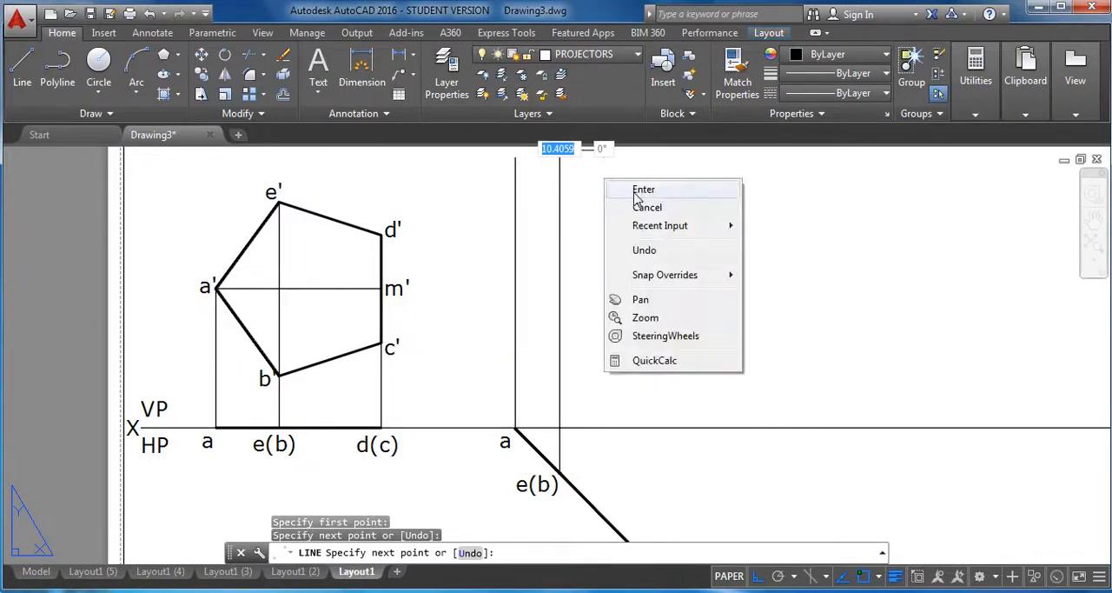
{"action": "left_click", "coordinate": [609, 188]}
Draw a vertical projector from the lower end d(c) of the inclined line up past the height of the pentagon.
{"action": "middle_click_drag", "start_coordinate": [646, 445], "coordinate": [599, 413]}
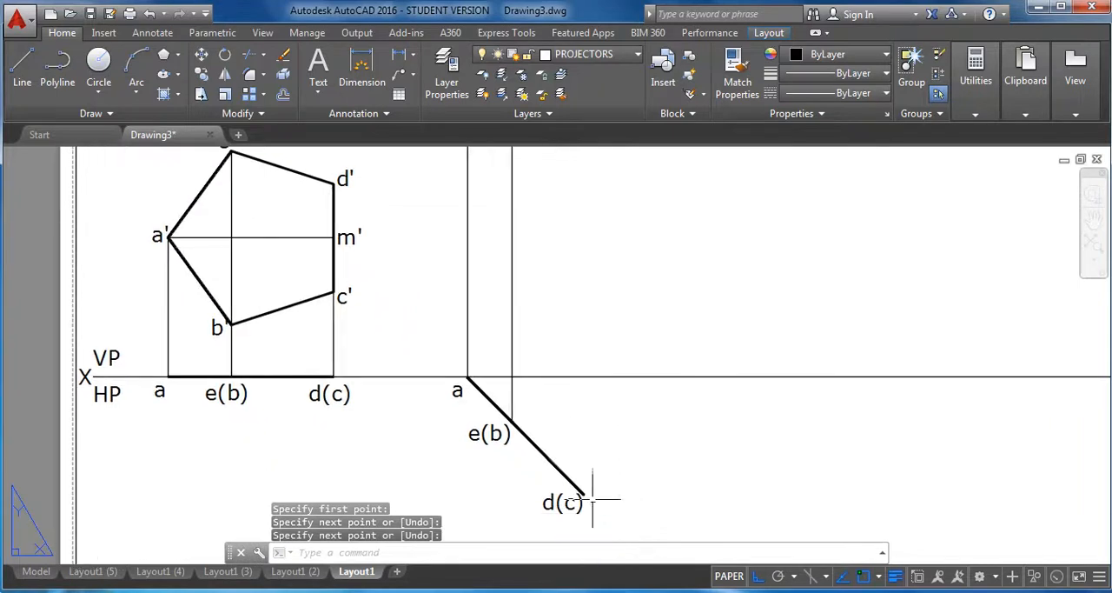
{"action": "left_click", "coordinate": [22, 65]}
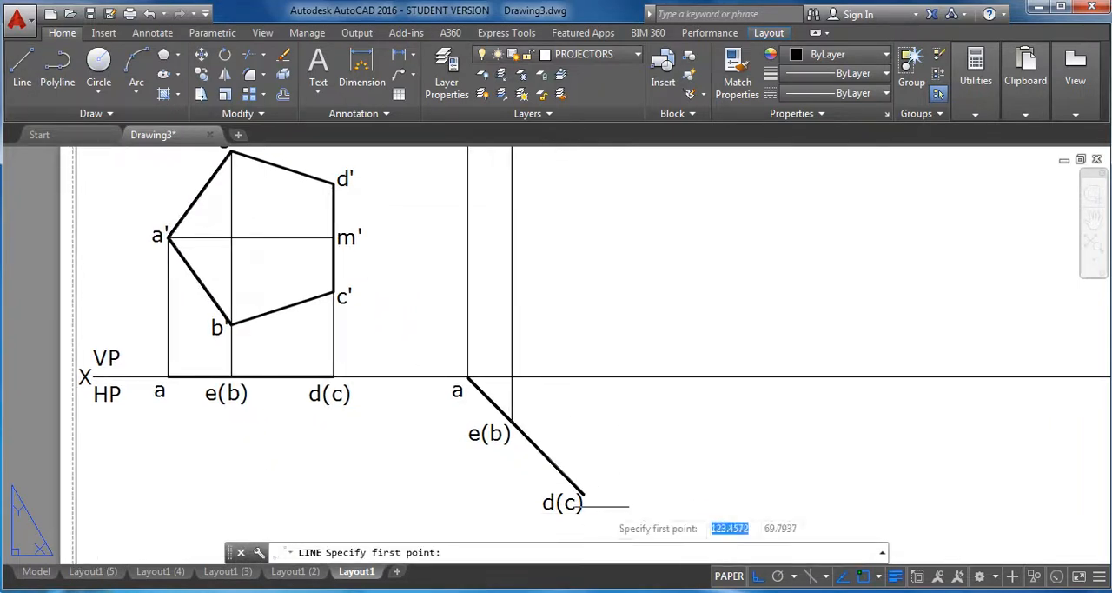
{"action": "left_click", "coordinate": [582, 494]}
{"action": "middle_click_drag", "start_coordinate": [596, 248], "coordinate": [635, 389]}
{"action": "left_click", "coordinate": [640, 213]}
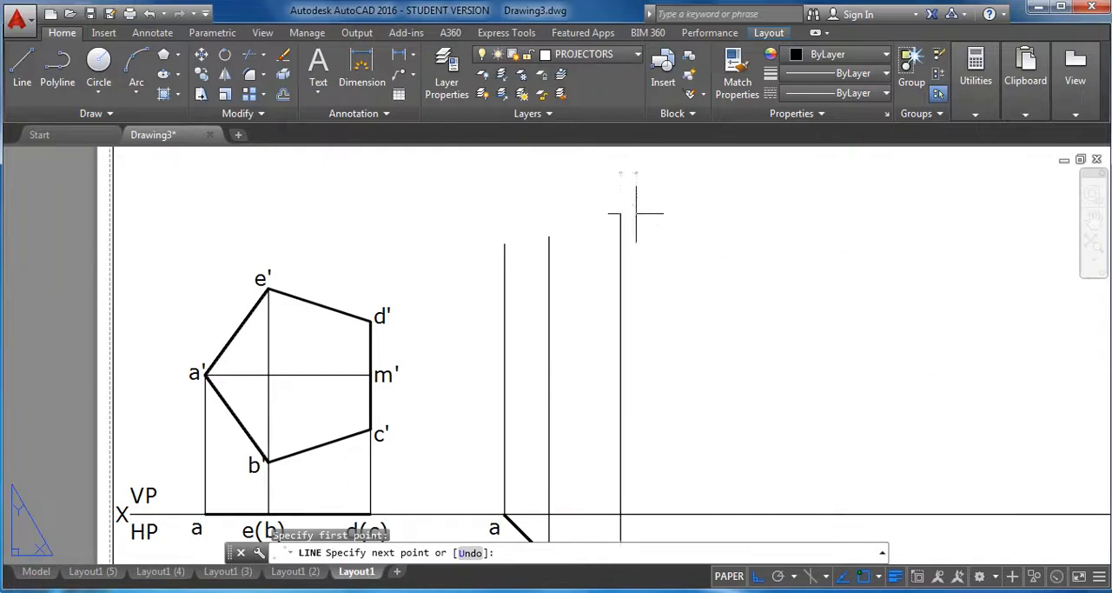
{"action": "right_click", "coordinate": [667, 210]}
{"action": "left_click", "coordinate": [705, 236]}
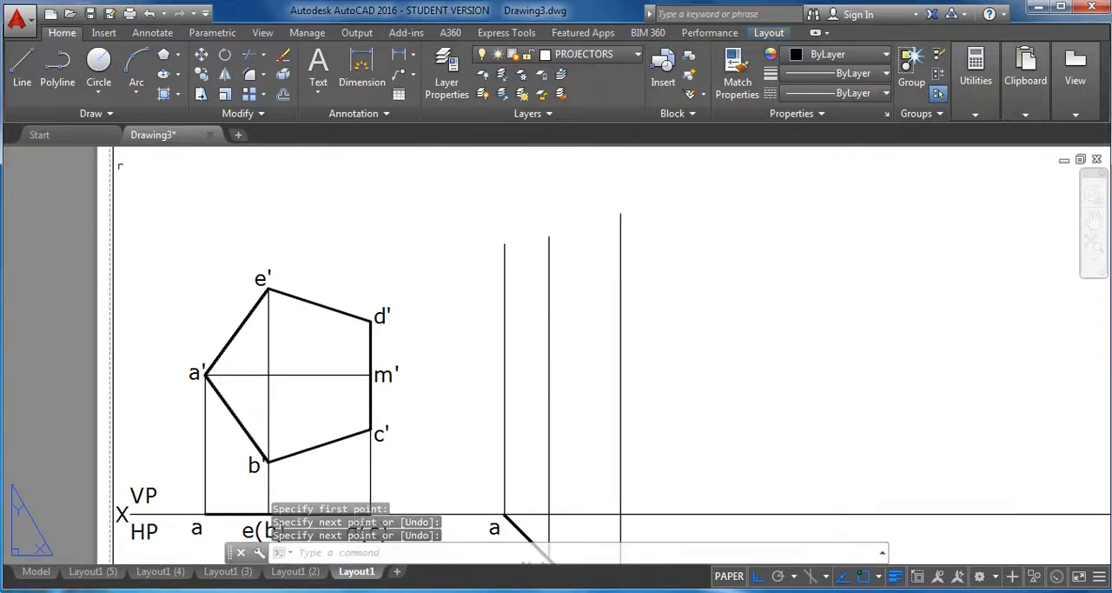
Draw a horizontal projector from m' on the pentagon to the vertical projector through a.
{"action": "left_click", "coordinate": [22, 65]}
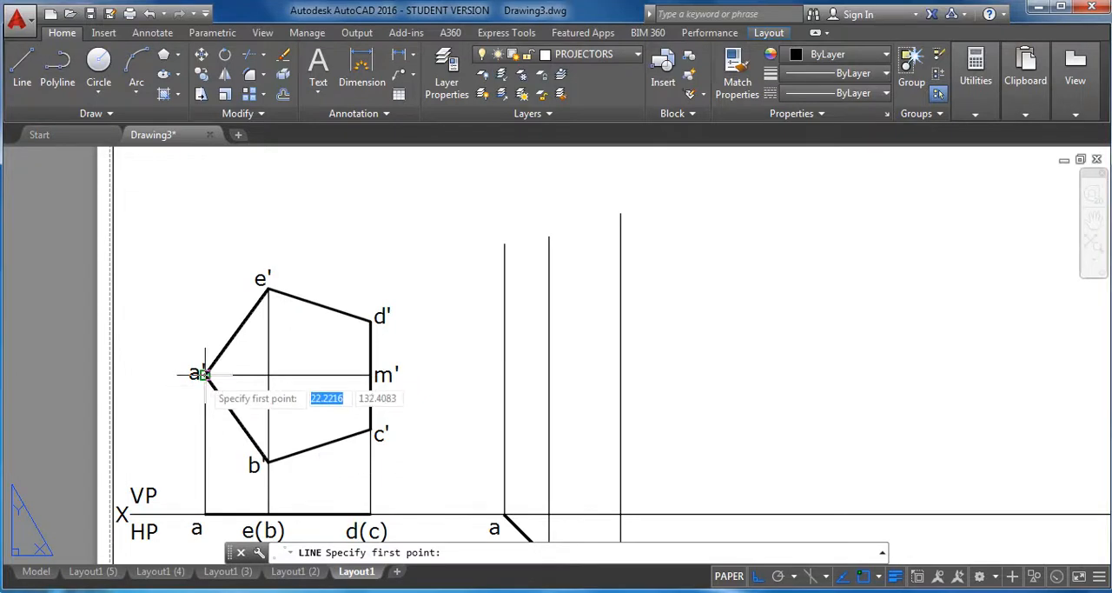
{"action": "left_click", "coordinate": [369, 375]}
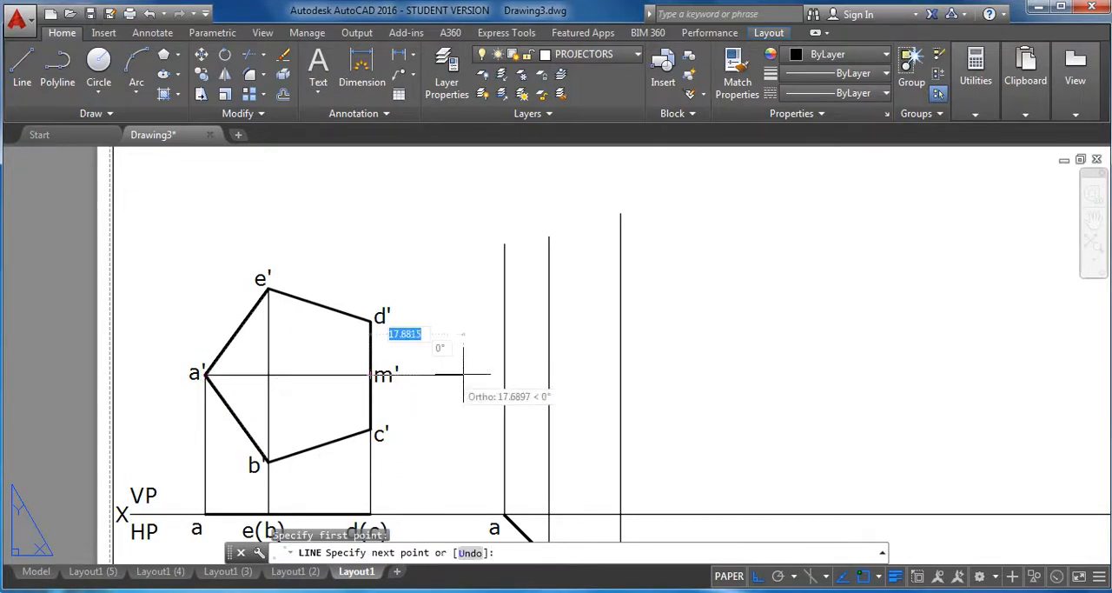
{"action": "left_click", "coordinate": [504, 374]}
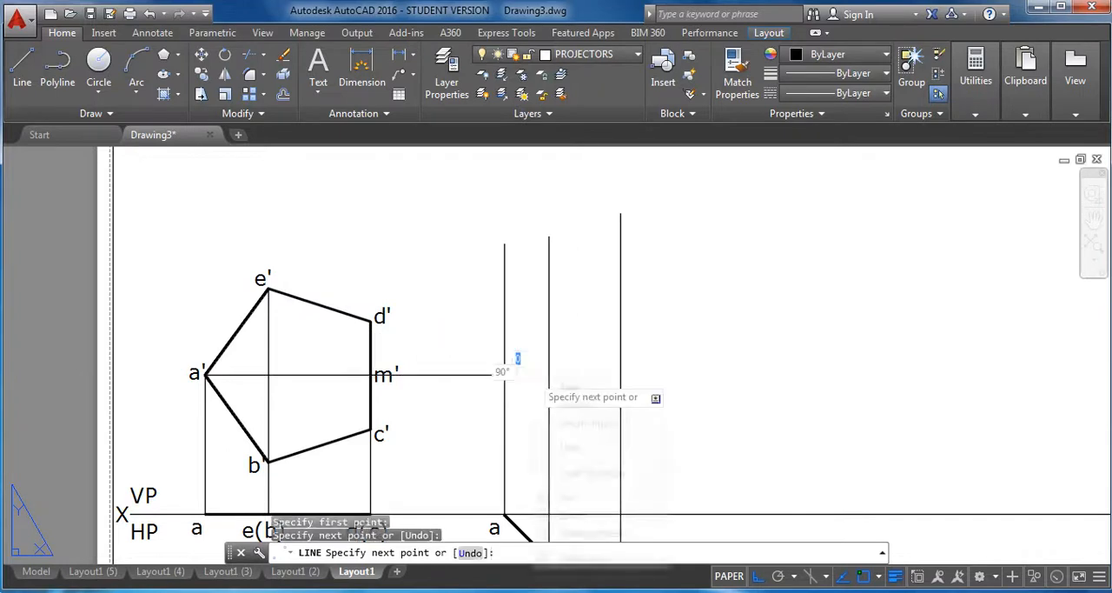
{"action": "right_click", "coordinate": [506, 375]}
{"action": "left_click", "coordinate": [574, 385]}
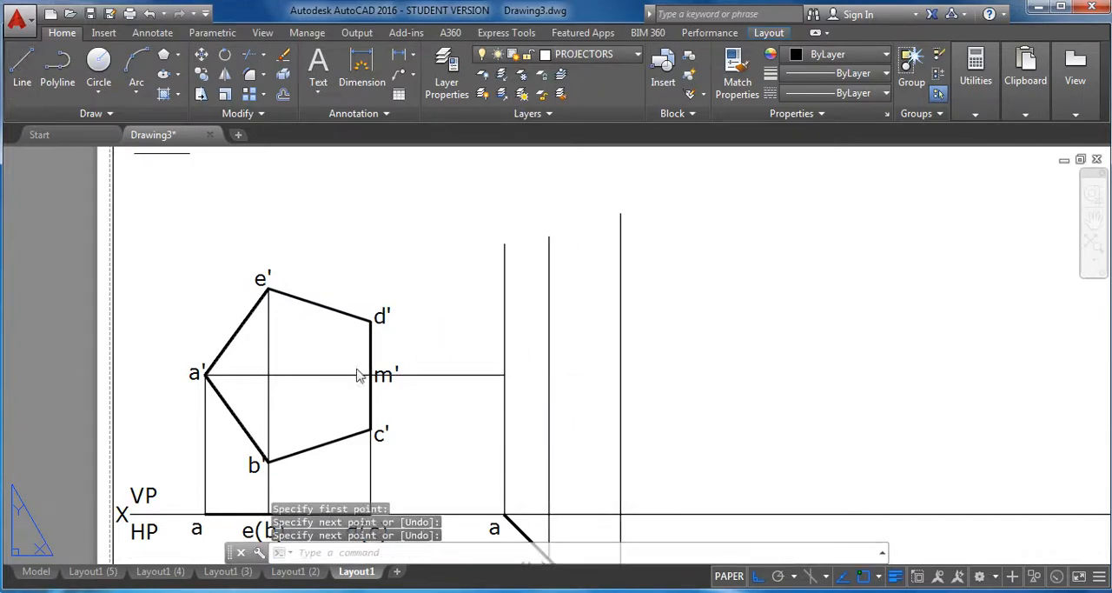
Draw a horizontal projector from the pentagon's corner b' to the vertical projector through e(b).
{"action": "key", "text": "Return"}
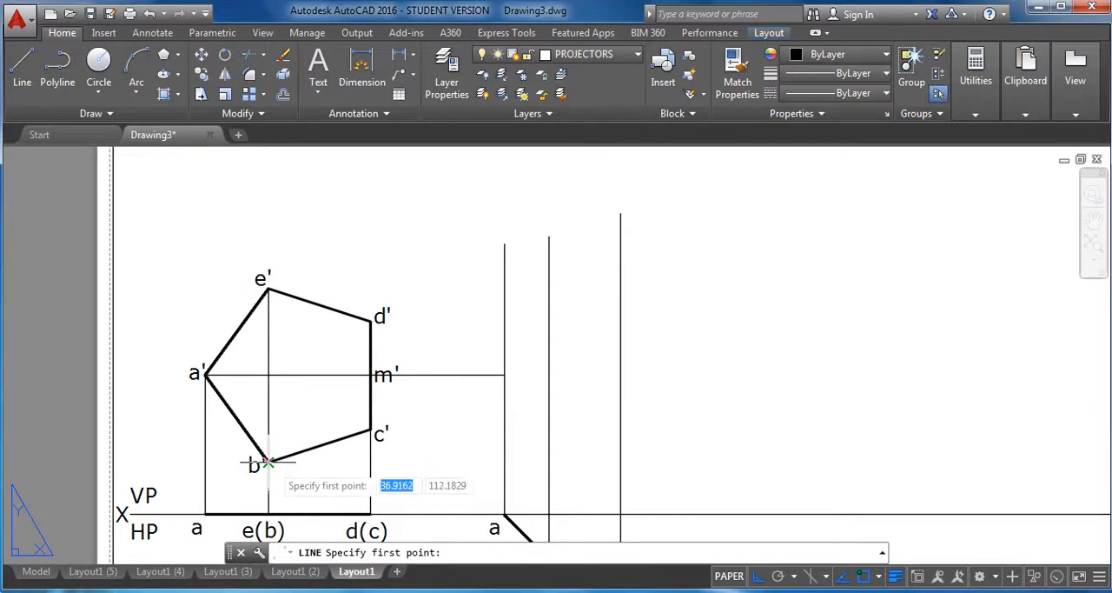
{"action": "left_click", "coordinate": [269, 462]}
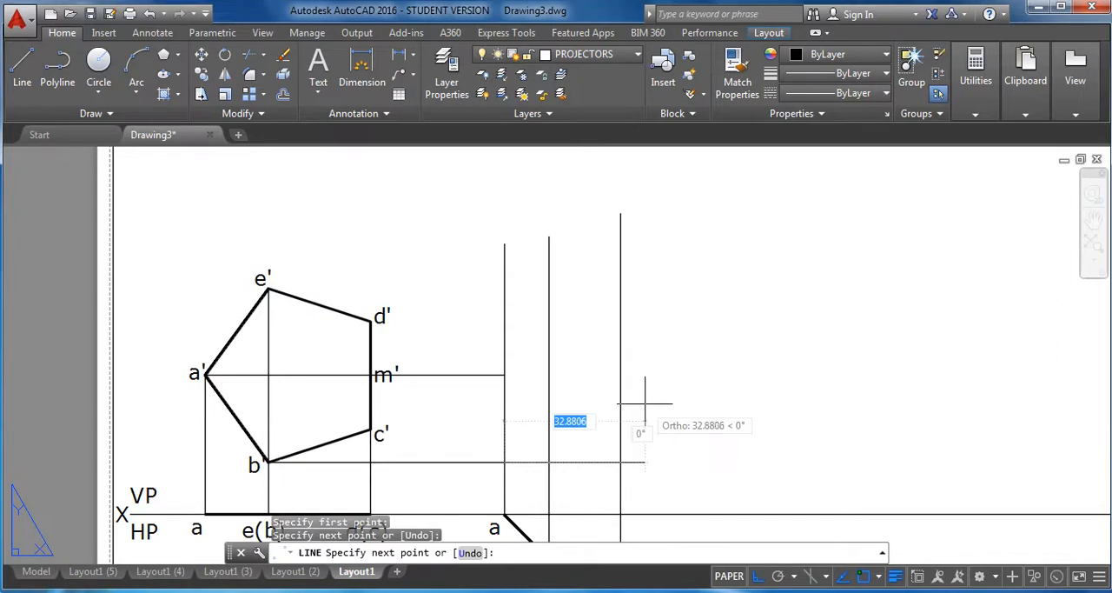
{"action": "double_click", "coordinate": [546, 462]}
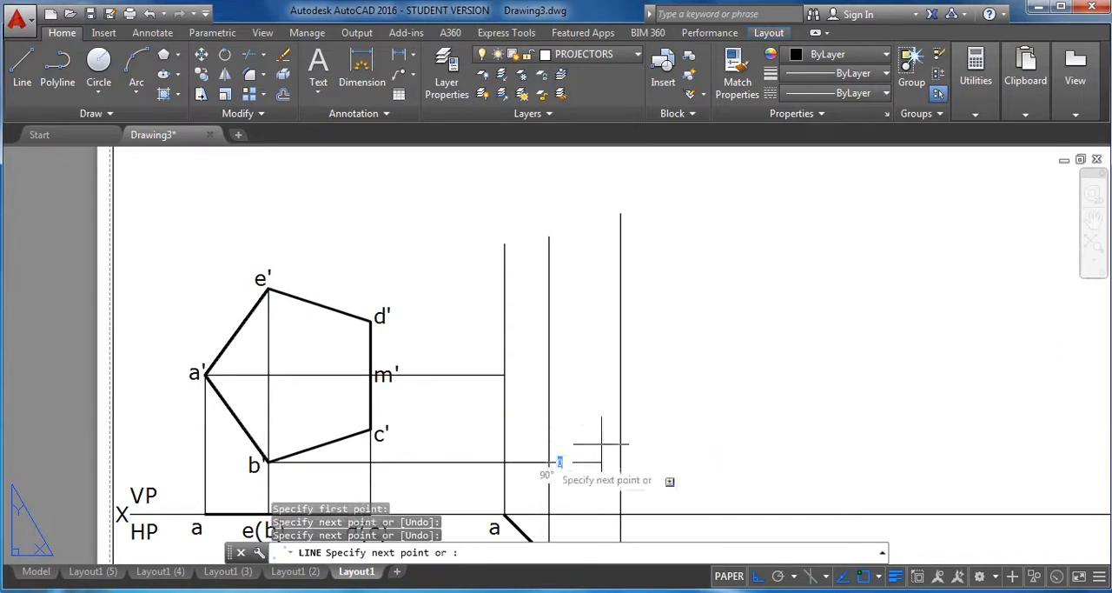
{"action": "right_click", "coordinate": [705, 467]}
{"action": "left_click", "coordinate": [744, 479]}
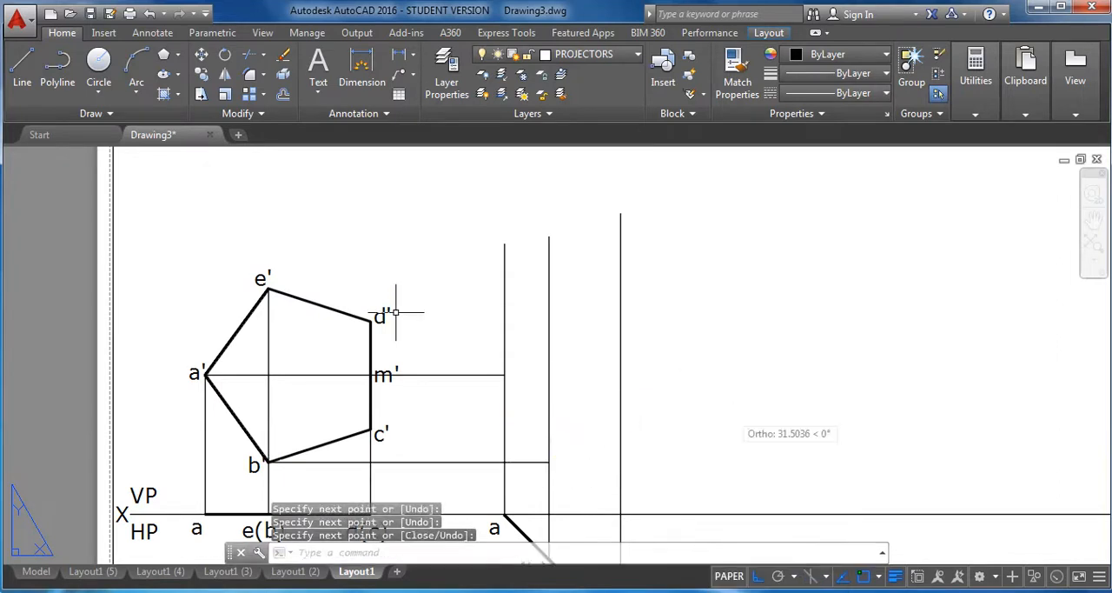
Draw a horizontal projector from the pentagon's corner c' to the vertical projector through d(c).
{"action": "left_click", "coordinate": [21, 78]}
{"action": "left_click", "coordinate": [372, 430]}
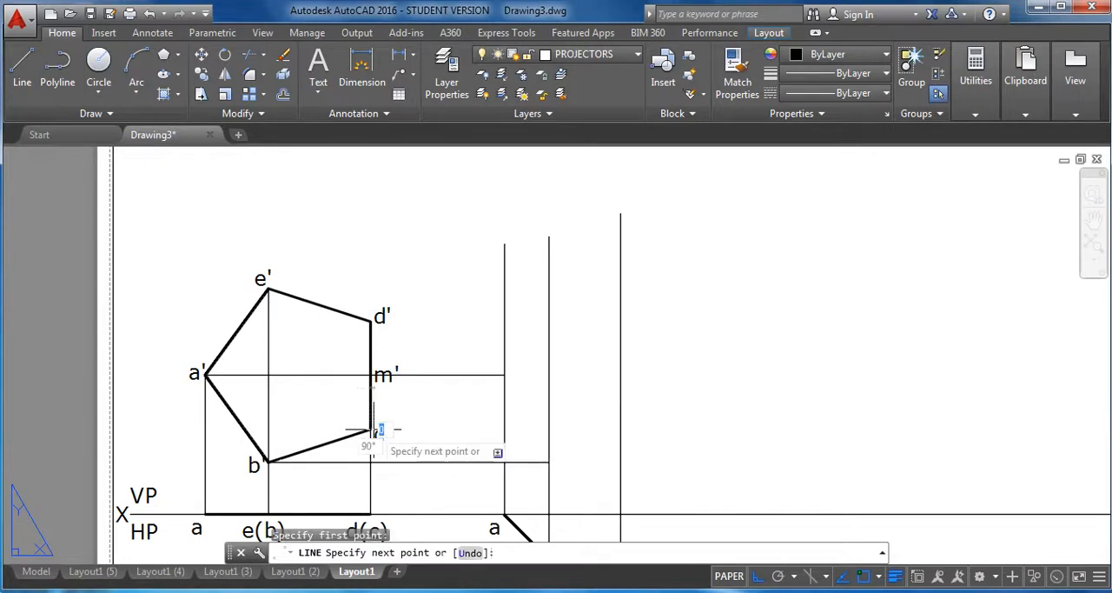
{"action": "left_click", "coordinate": [621, 429]}
{"action": "right_click", "coordinate": [749, 347]}
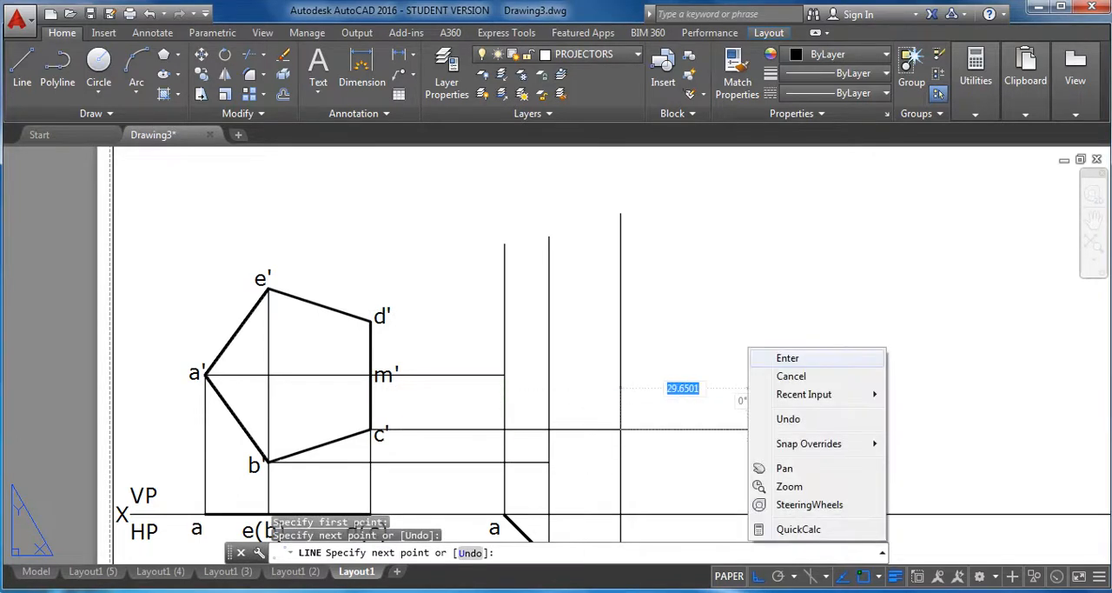
{"action": "left_click", "coordinate": [788, 357]}
Draw a horizontal projector from the pentagon's corner d' to the vertical projector through d(c).
{"action": "key", "text": "space"}
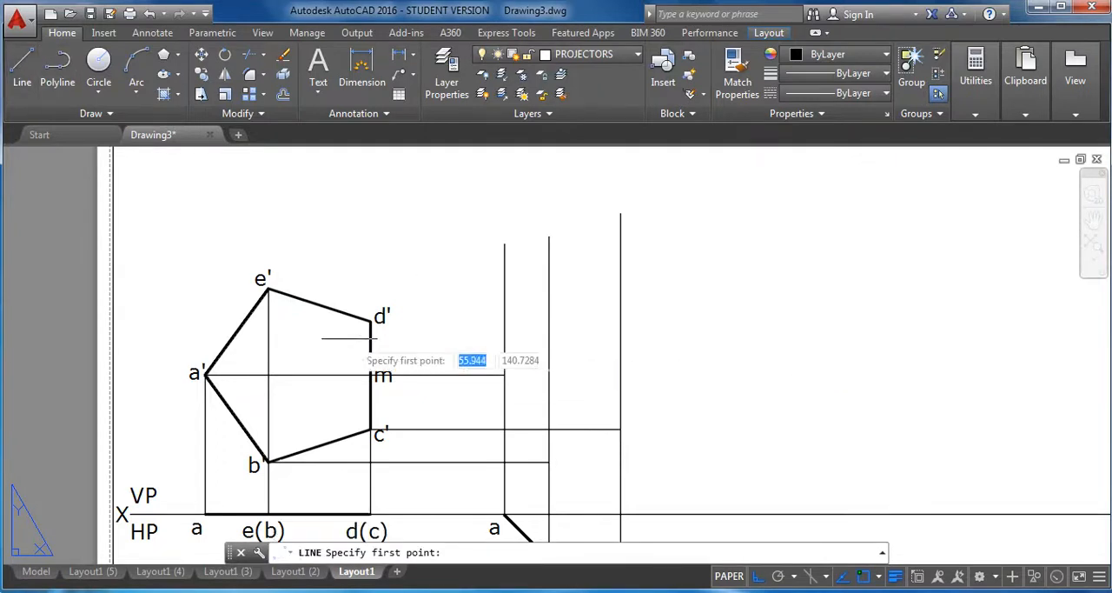
{"action": "left_click", "coordinate": [372, 320]}
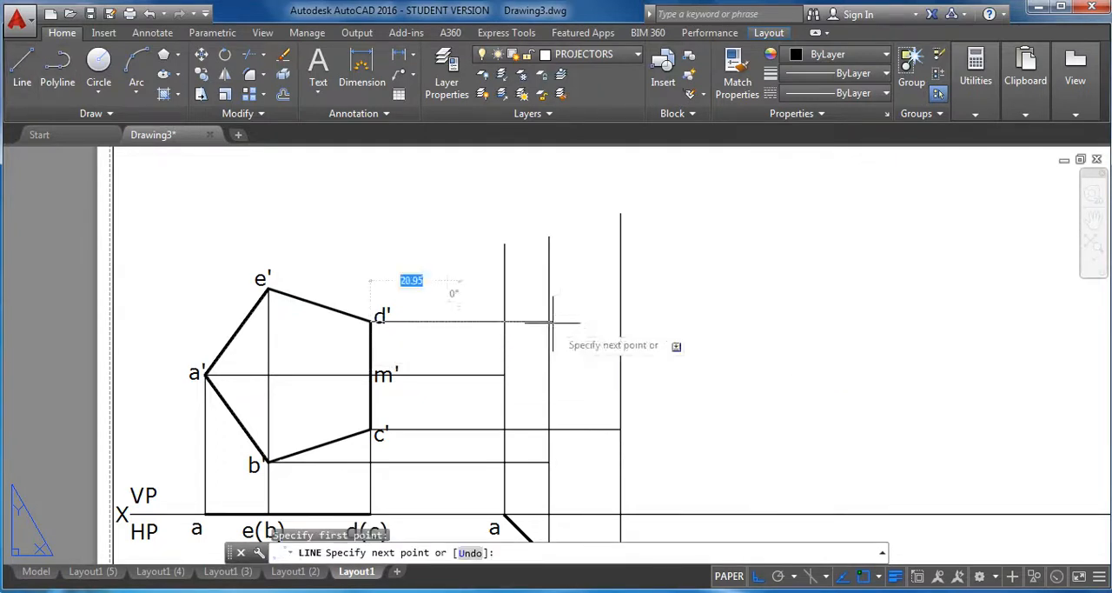
{"action": "left_click", "coordinate": [621, 322]}
{"action": "right_click", "coordinate": [689, 315]}
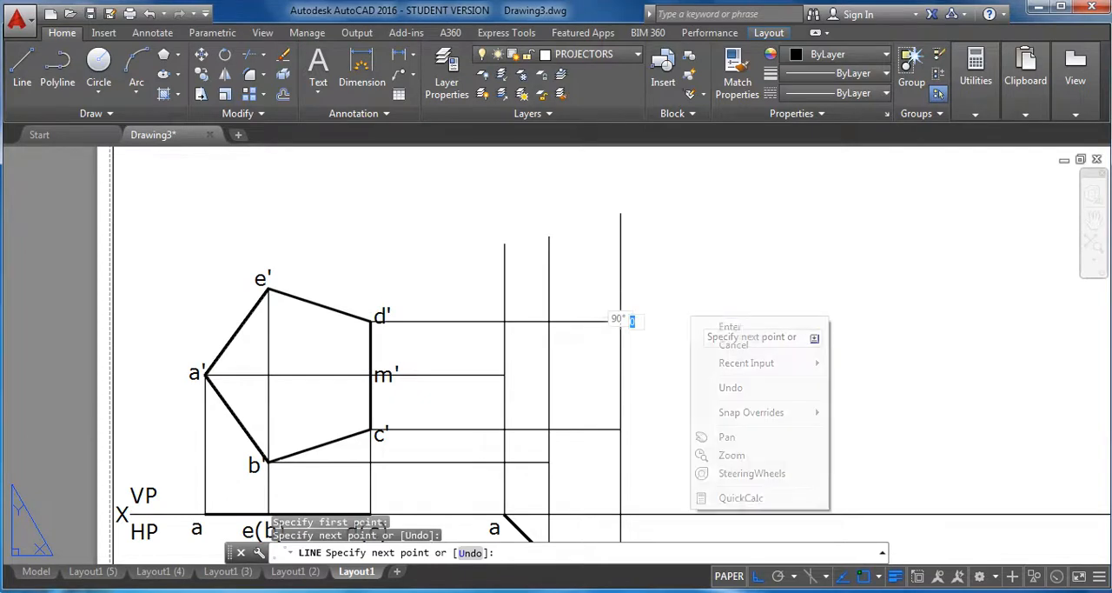
{"action": "left_click", "coordinate": [706, 323]}
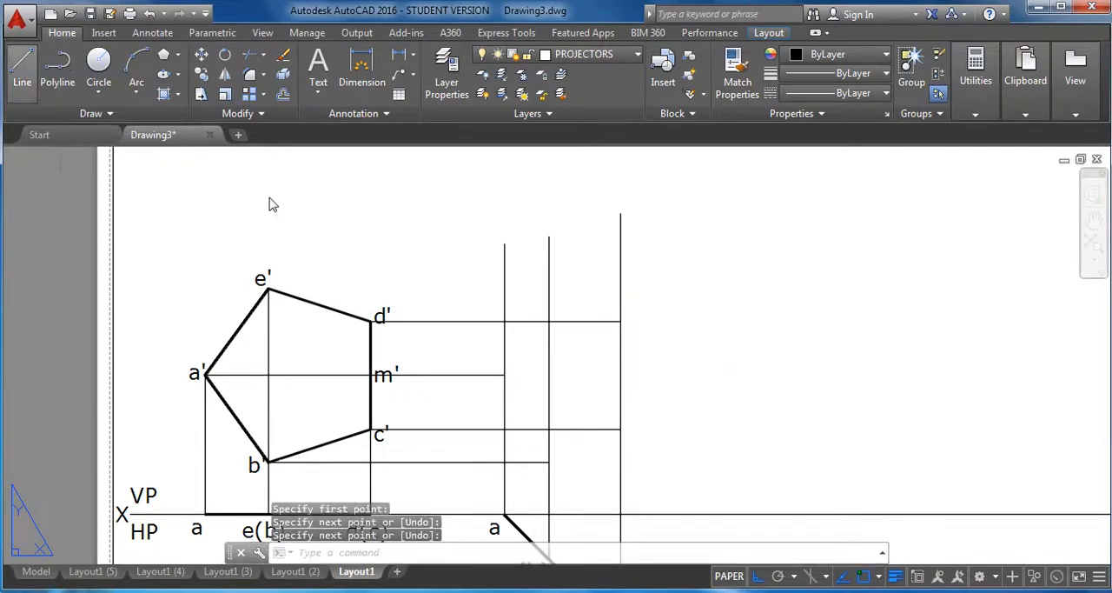
Draw a horizontal projector from the pentagon's corner e' to the vertical projector through e(b).
{"action": "key", "text": "space"}
{"action": "left_click", "coordinate": [268, 288]}
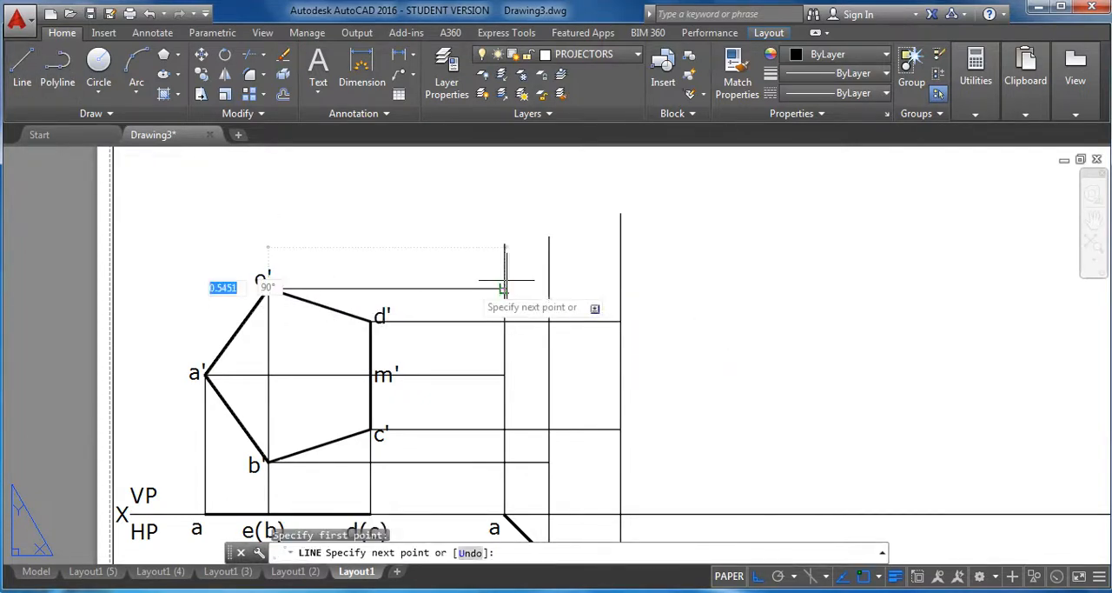
{"action": "left_click", "coordinate": [549, 289]}
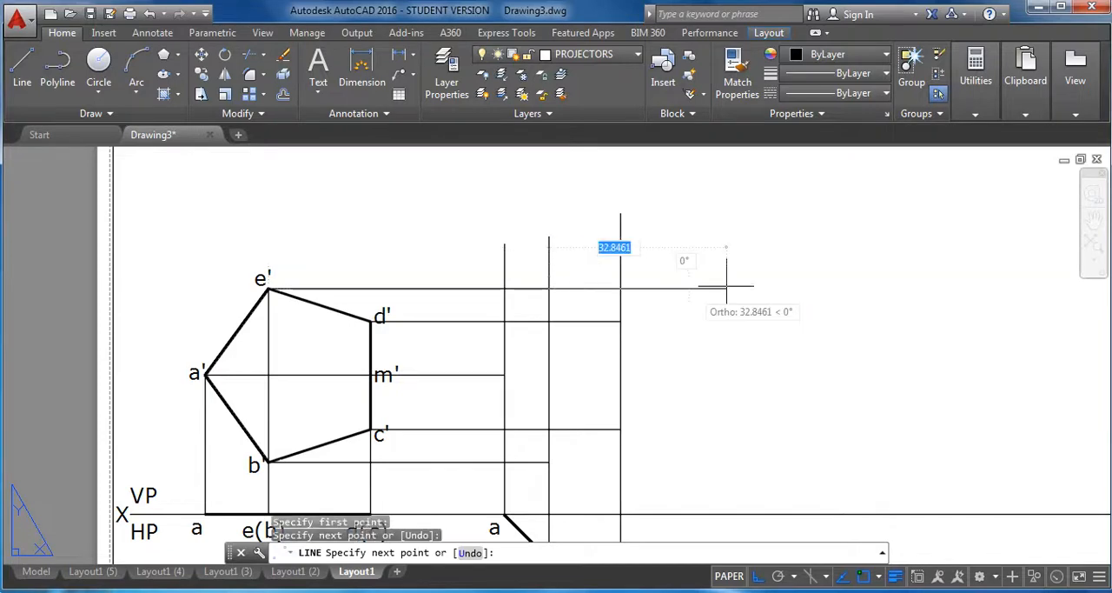
{"action": "right_click", "coordinate": [727, 292]}
{"action": "left_click", "coordinate": [743, 297]}
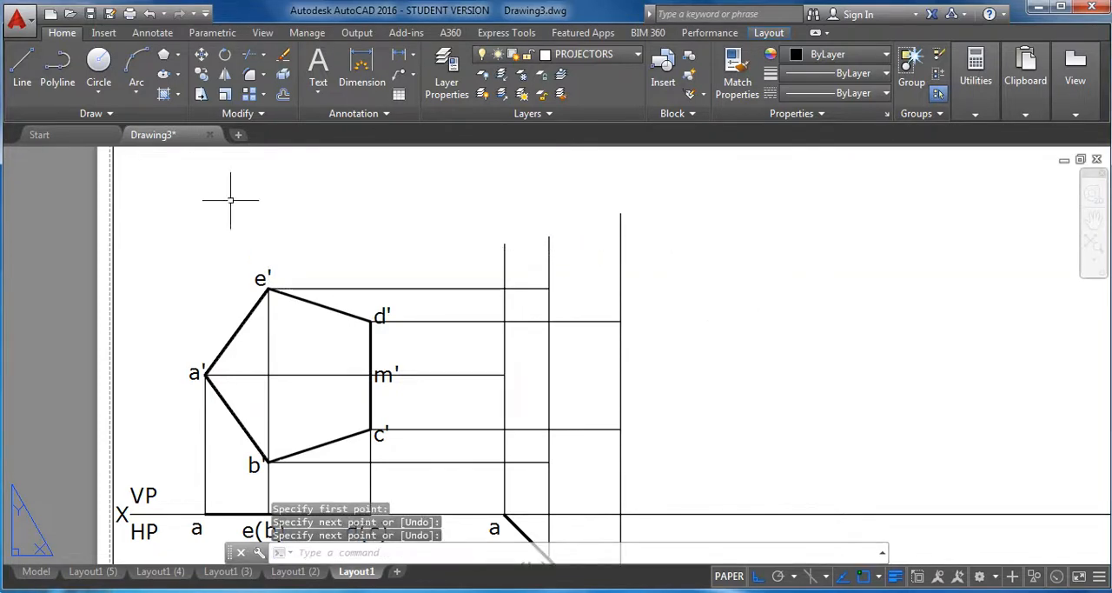
Trim the three vertical projectors above their topmost intersections with the horizontals from m', e' and d', using all objects as cutting edges.
{"action": "left_click", "coordinate": [251, 56]}
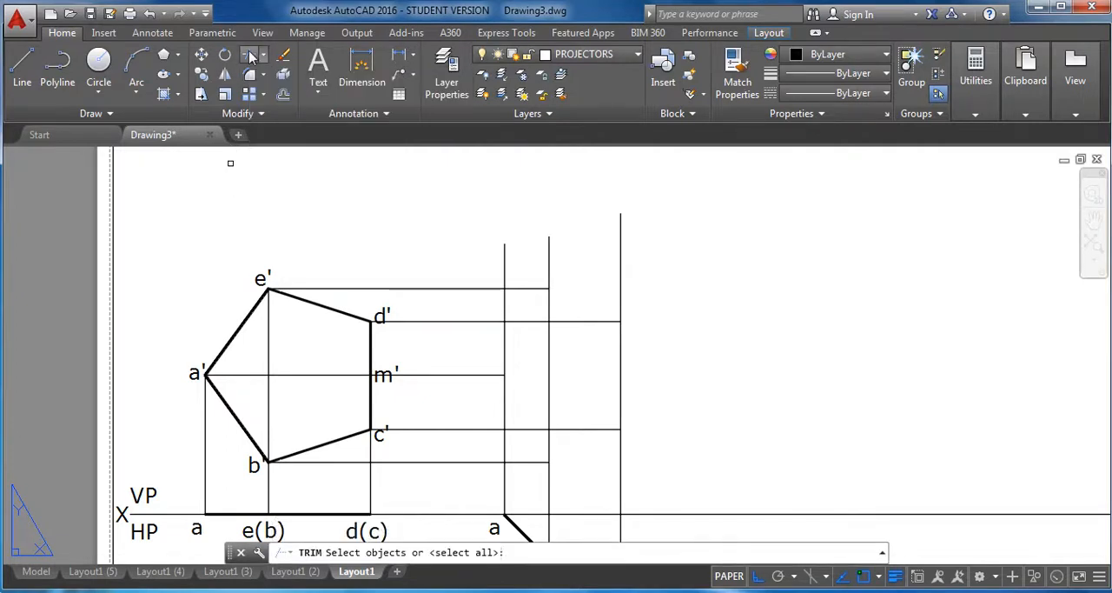
{"action": "key", "text": "Return"}
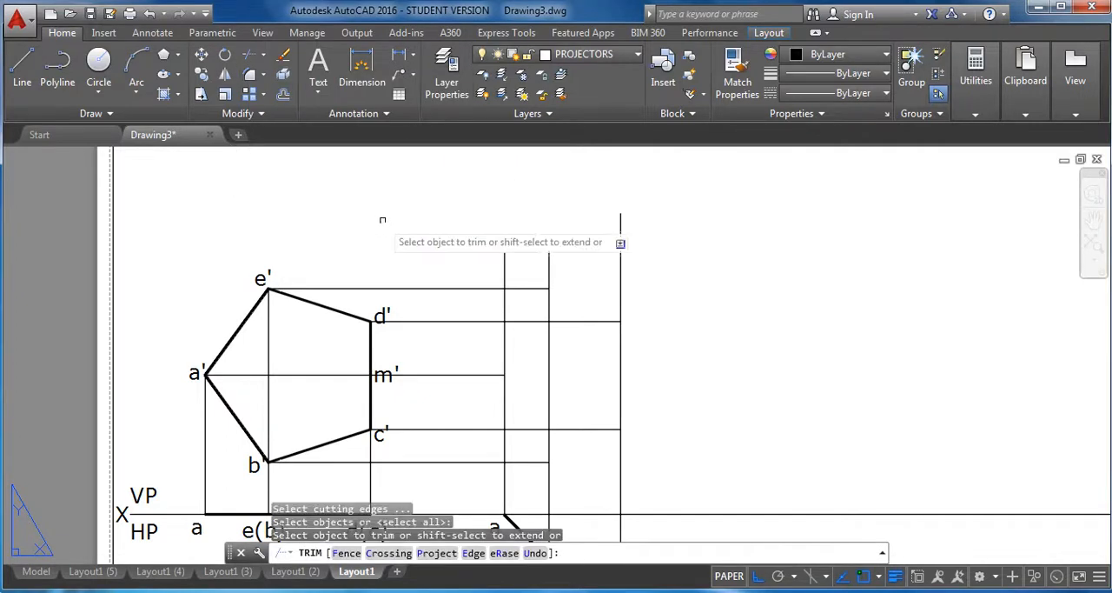
{"action": "left_click", "coordinate": [507, 265]}
{"action": "left_click", "coordinate": [508, 302]}
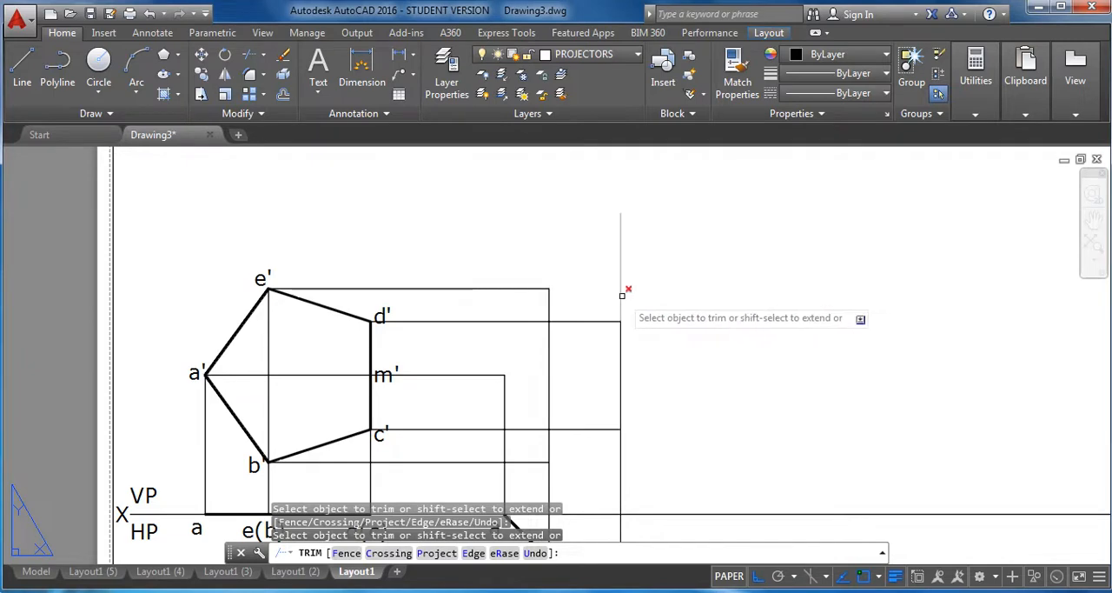
On the OBJECT LINES layer, outline the second front view as a closed five-sided polyline through the projector intersections, with ortho off.
{"action": "middle_click_drag", "start_coordinate": [676, 425], "coordinate": [659, 306]}
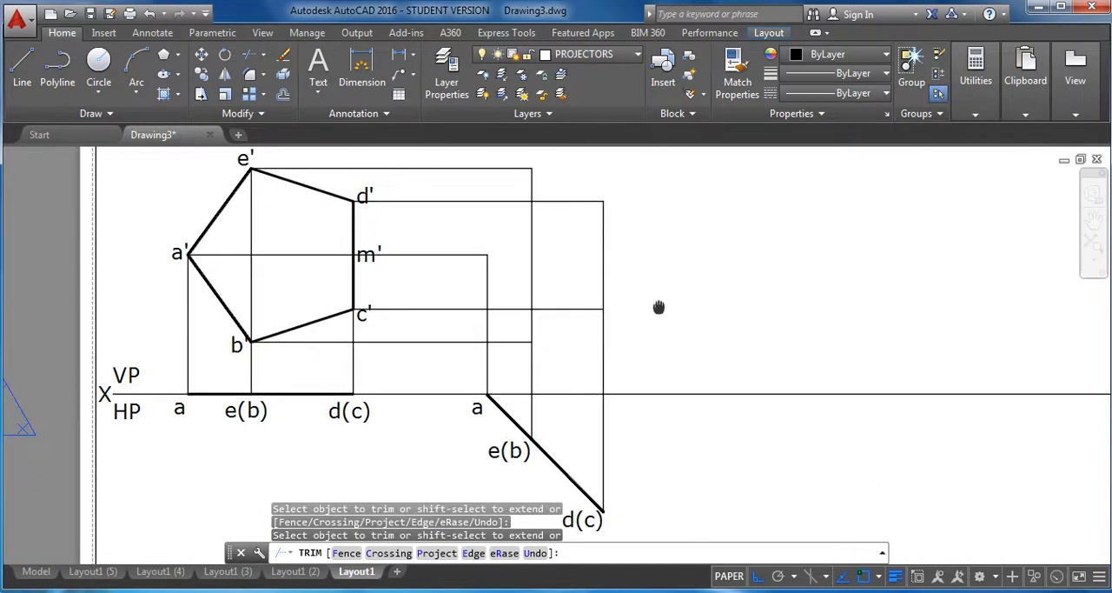
{"action": "left_click", "coordinate": [616, 56]}
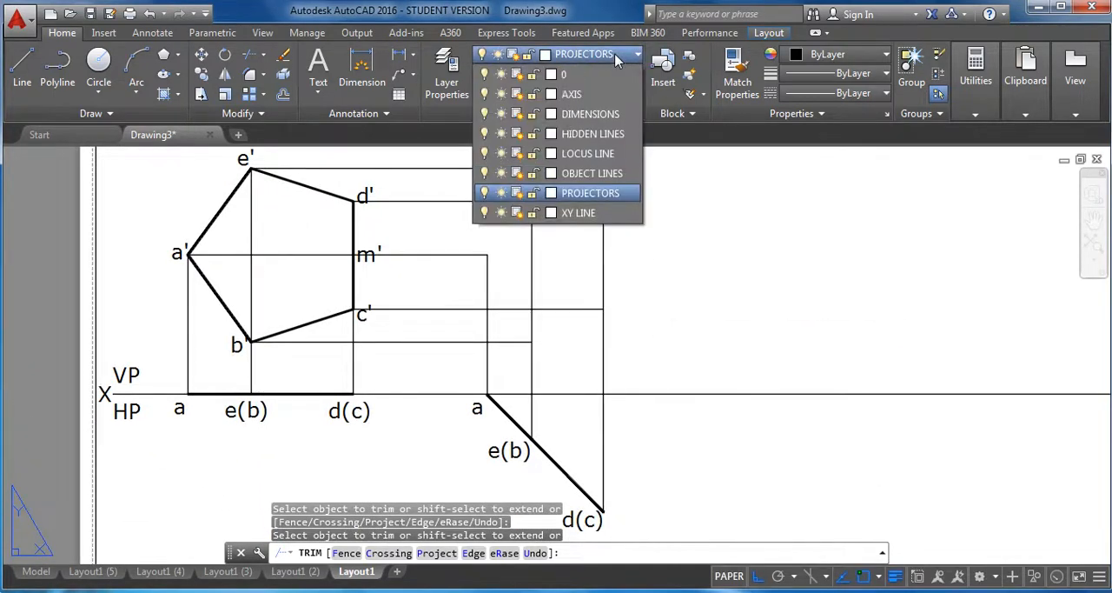
{"action": "left_click", "coordinate": [604, 173]}
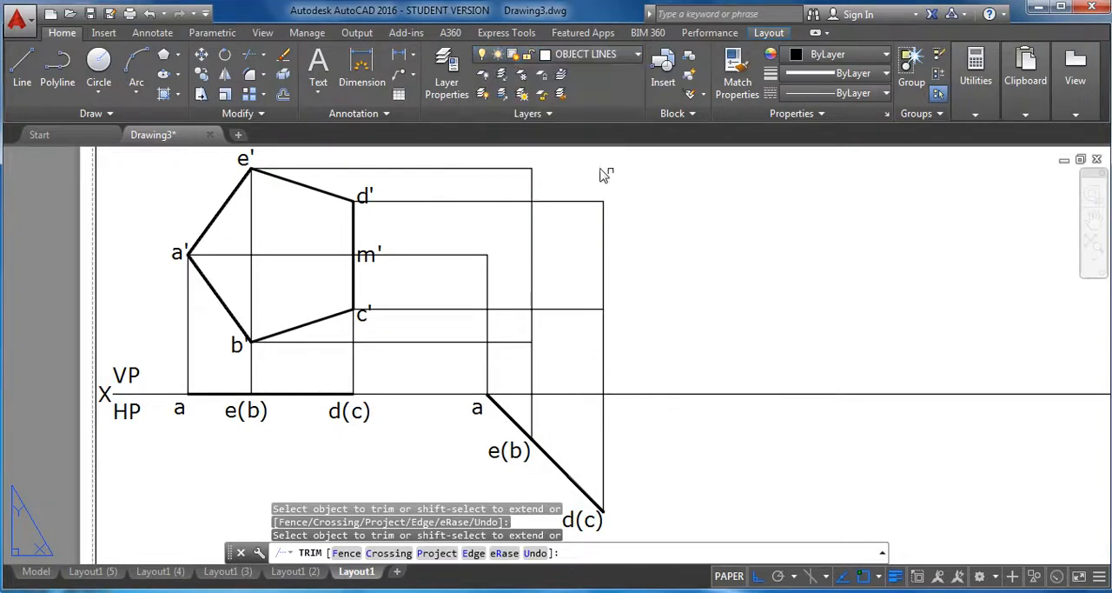
{"action": "left_click", "coordinate": [58, 75]}
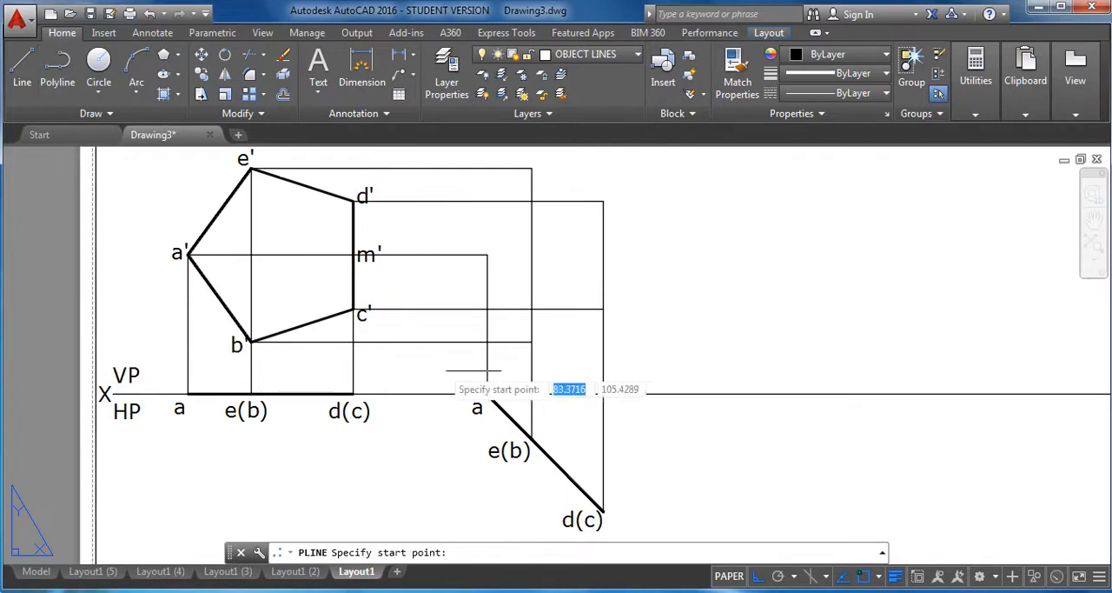
{"action": "left_click", "coordinate": [487, 255]}
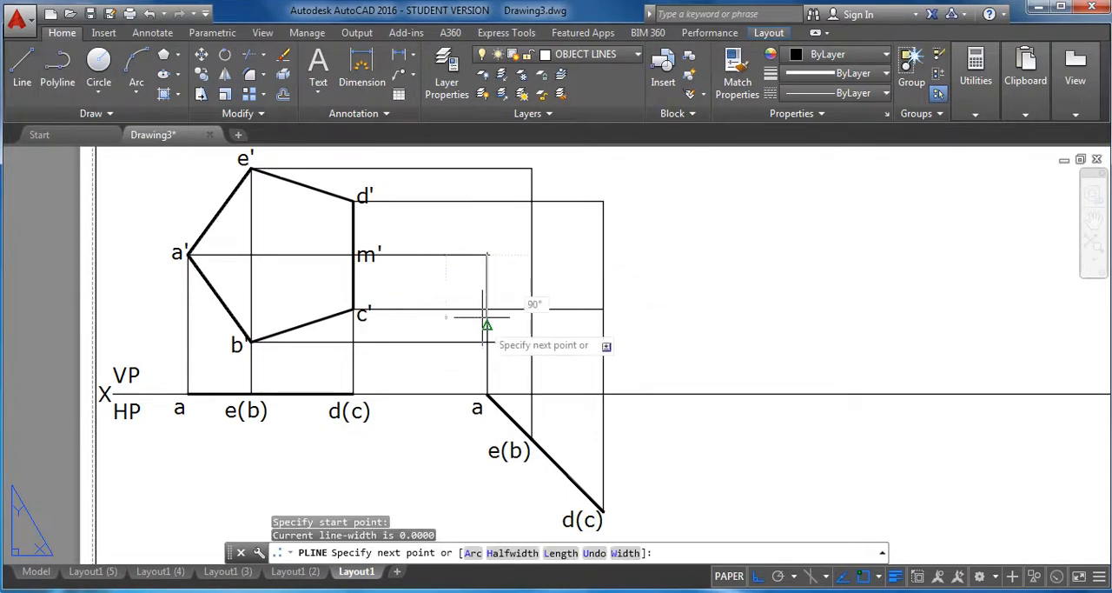
{"action": "left_click", "coordinate": [531, 341]}
{"action": "key", "text": "F8"}
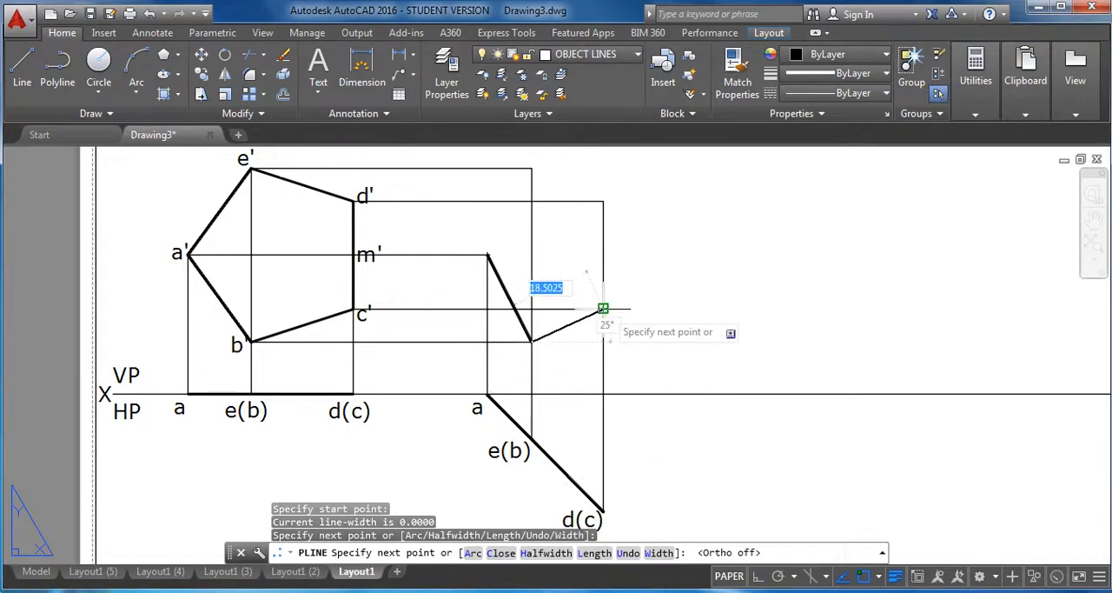
{"action": "left_click", "coordinate": [603, 308]}
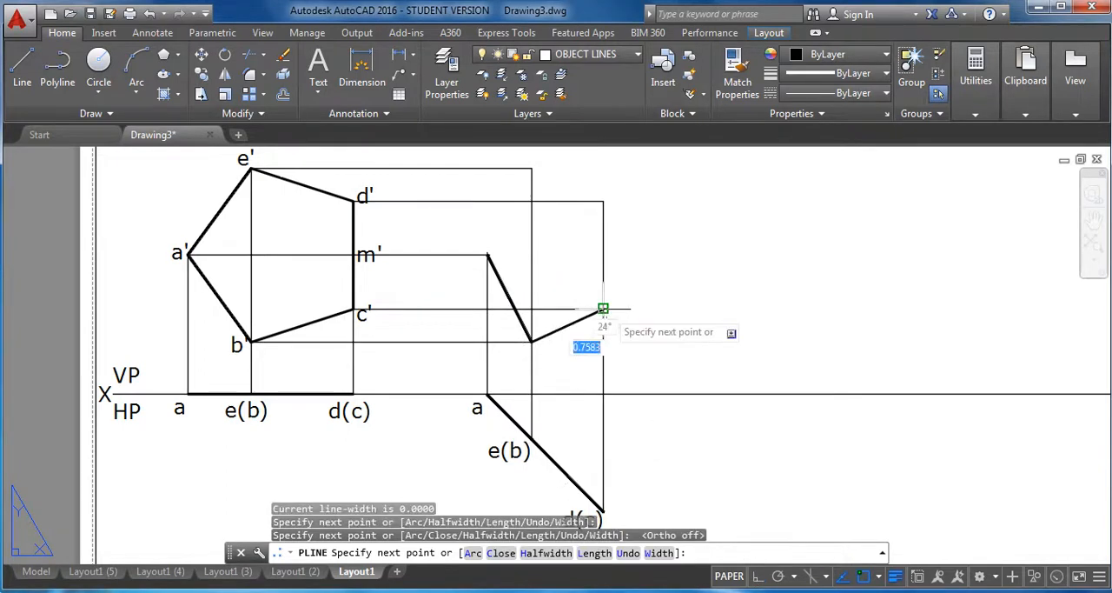
{"action": "left_click", "coordinate": [603, 201]}
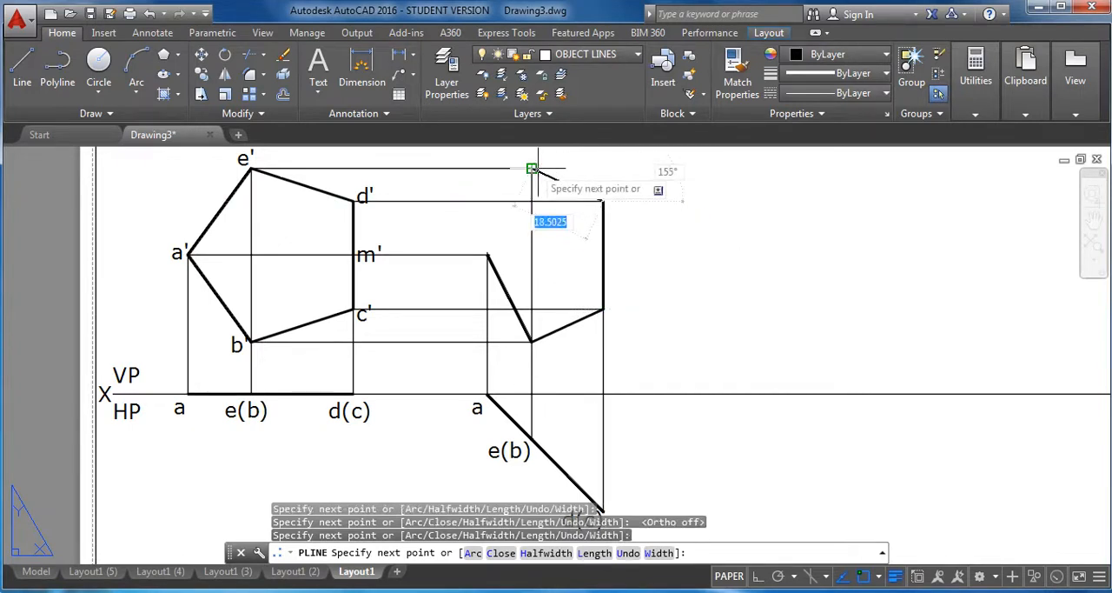
{"action": "left_click", "coordinate": [532, 168]}
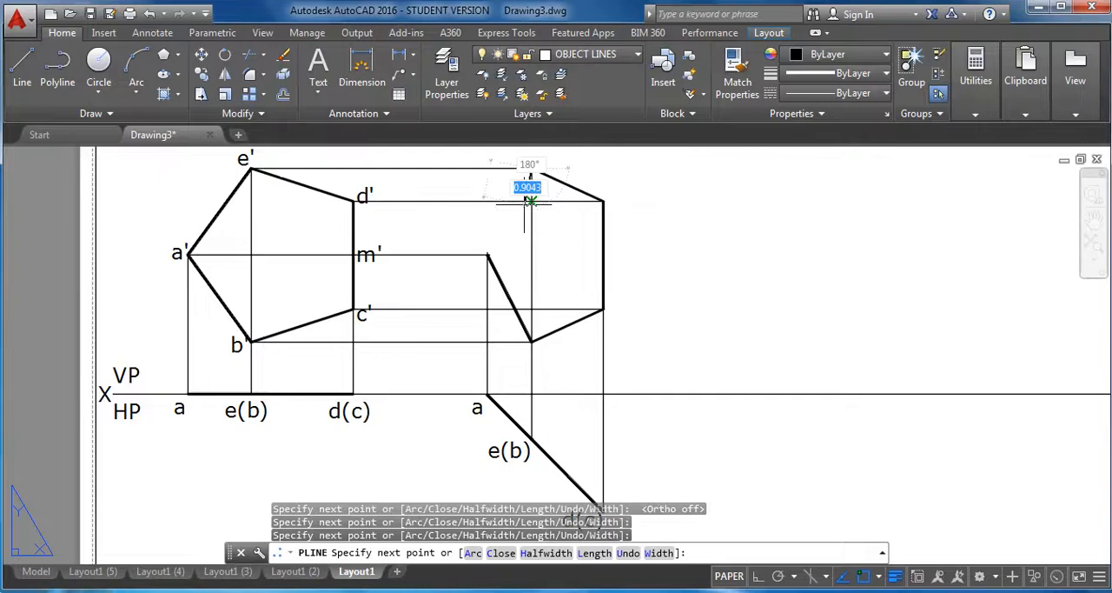
{"action": "left_click", "coordinate": [487, 255]}
{"action": "right_click", "coordinate": [704, 260]}
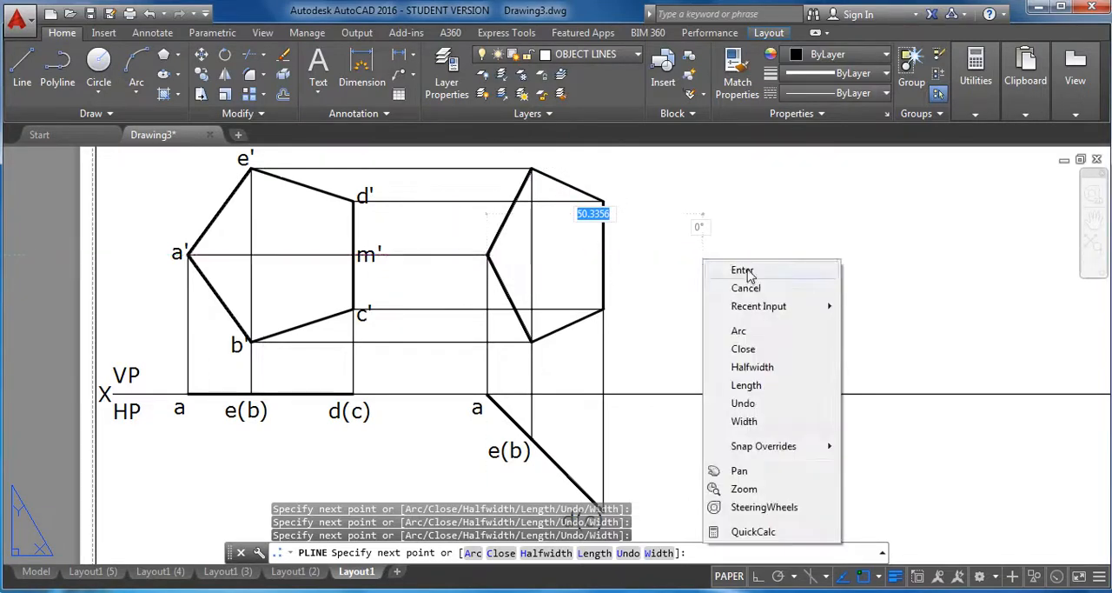
{"action": "left_click", "coordinate": [744, 271]}
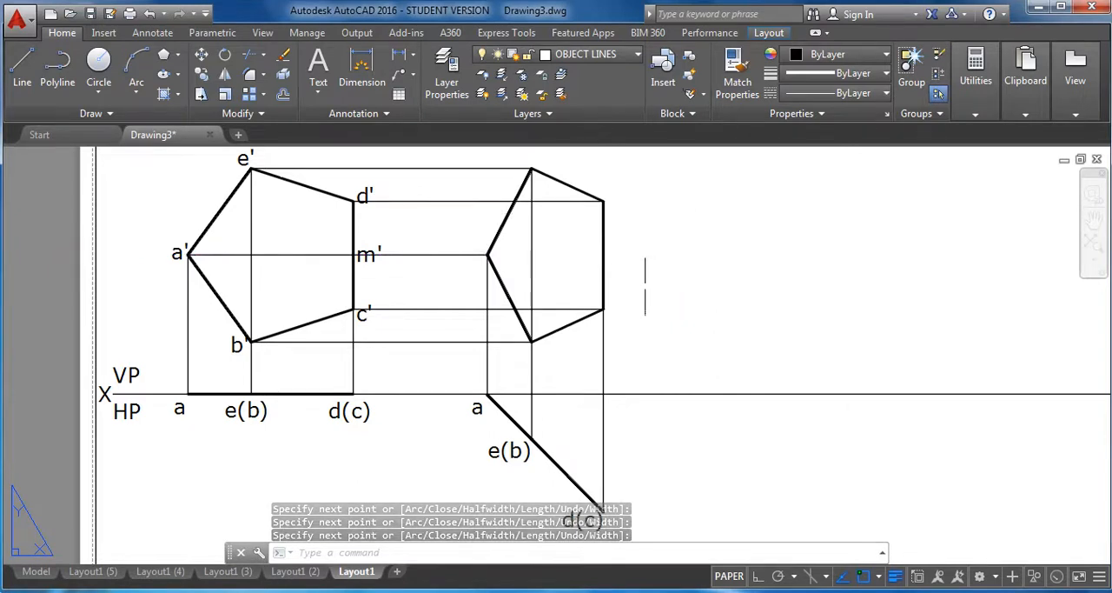
On the PROJECTORS layer, draw a horizontal line from the second front view's left vertex to its vertical right edge.
{"action": "left_click", "coordinate": [24, 65]}
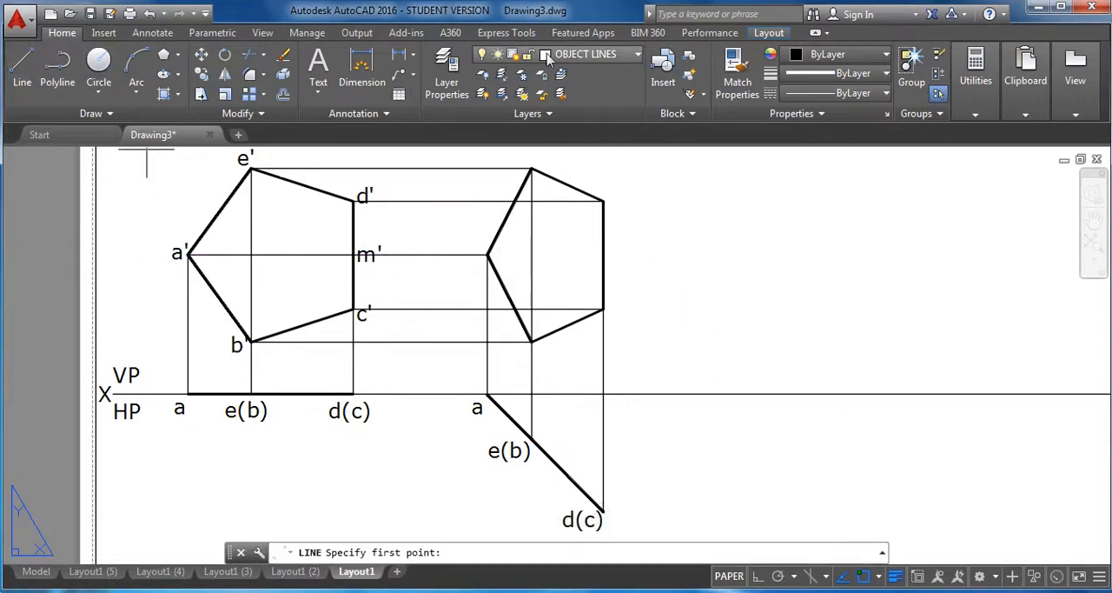
{"action": "left_click", "coordinate": [554, 57]}
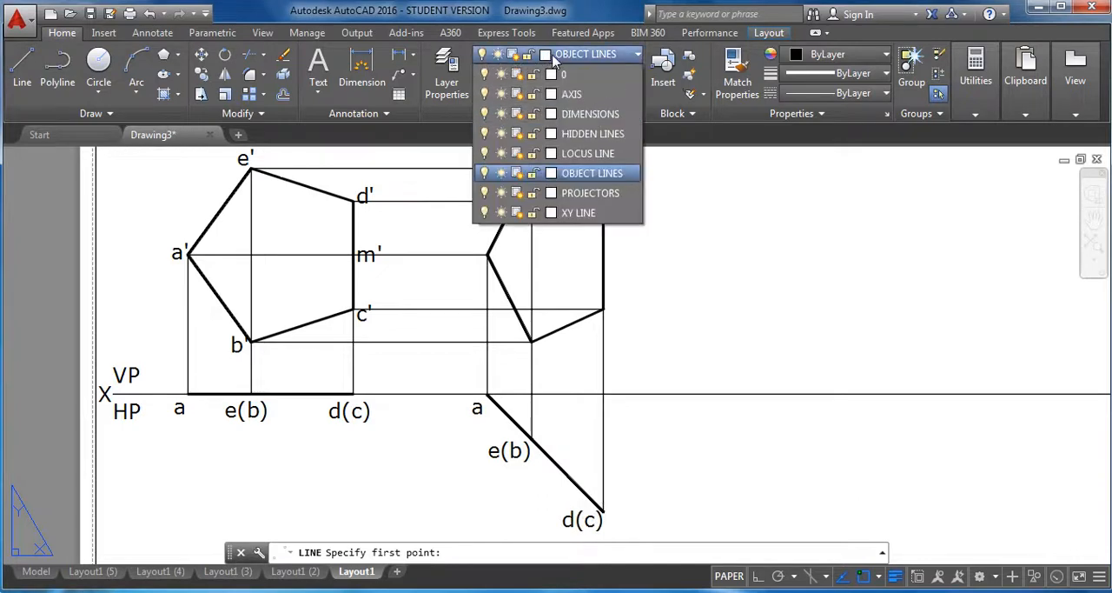
{"action": "left_click", "coordinate": [608, 199]}
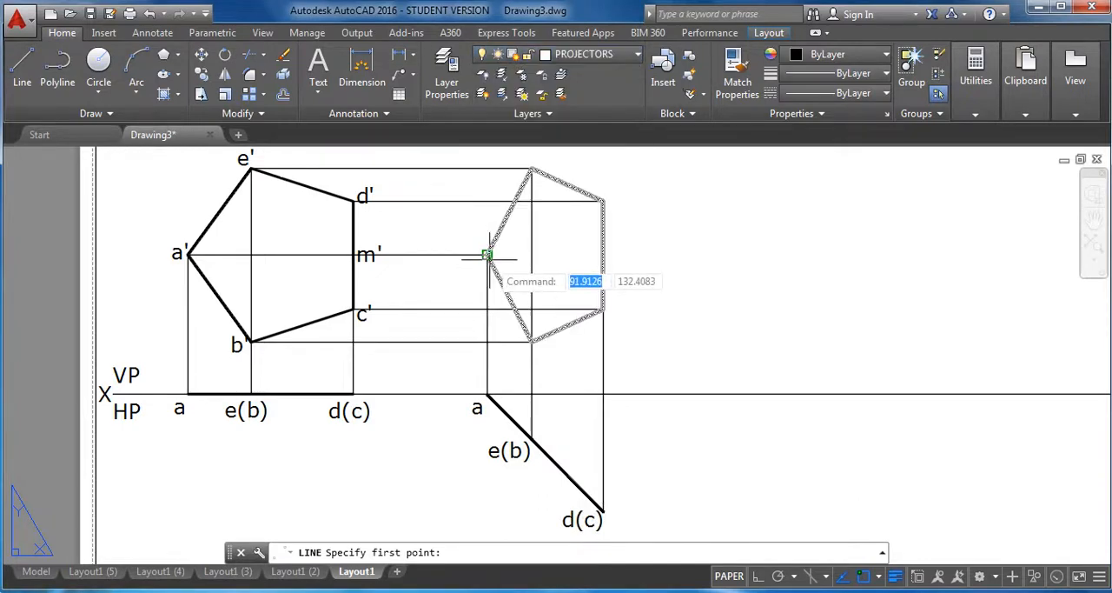
{"action": "left_click", "coordinate": [488, 255]}
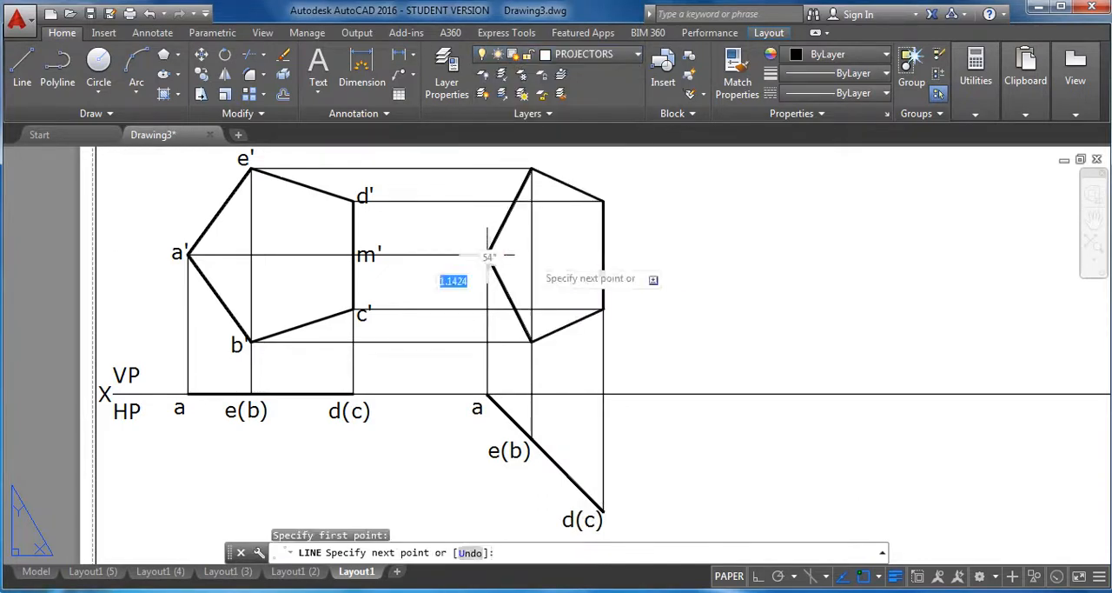
{"action": "left_click", "coordinate": [602, 255]}
{"action": "right_click", "coordinate": [727, 257]}
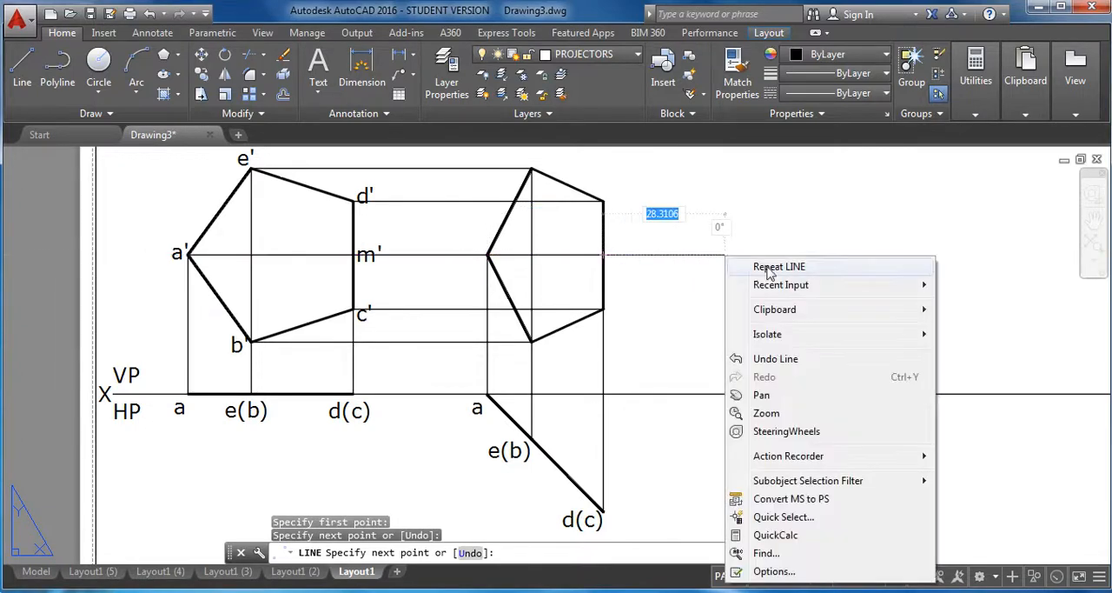
{"action": "left_click", "coordinate": [769, 269]}
{"action": "key", "text": "Escape"}
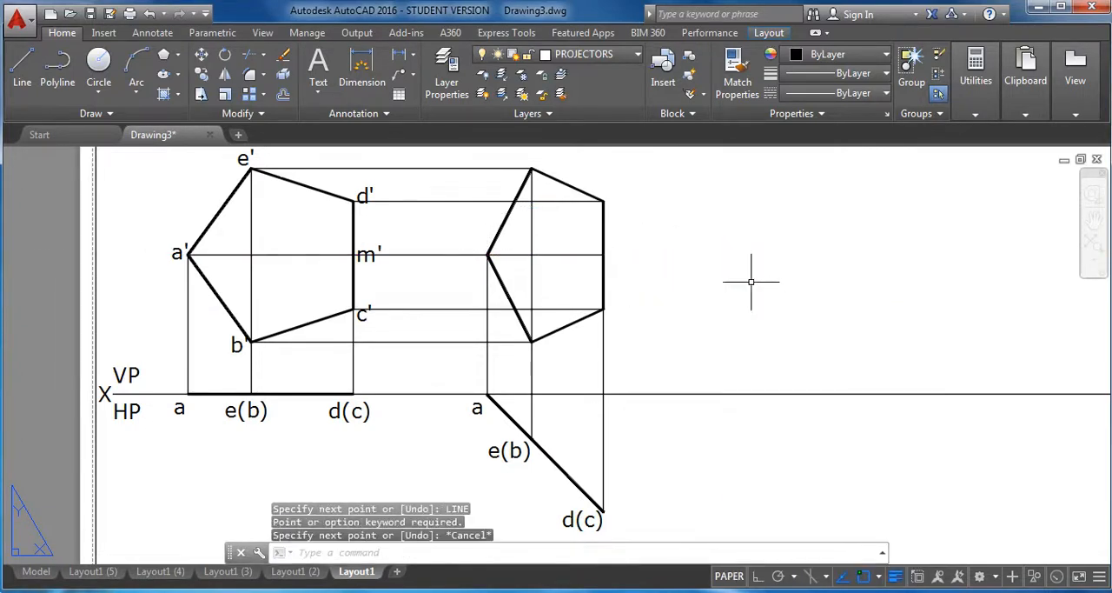
Copy the label a' from the first pentagon to beside the left vertex of the second front view.
{"action": "left_click", "coordinate": [202, 75]}
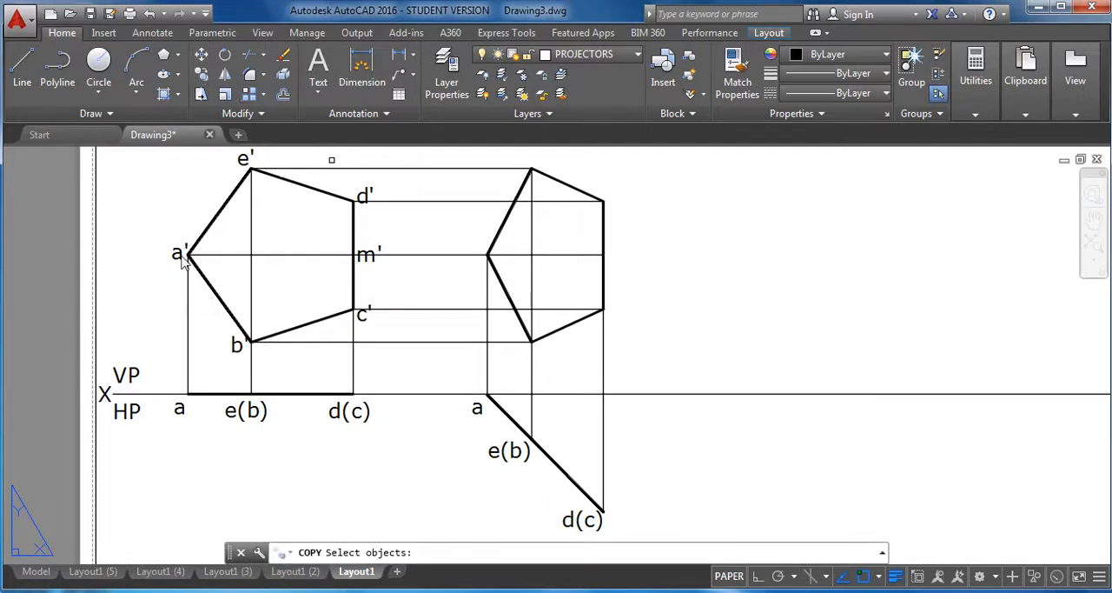
{"action": "left_click", "coordinate": [176, 254]}
{"action": "key", "text": "Return"}
{"action": "left_click", "coordinate": [187, 254]}
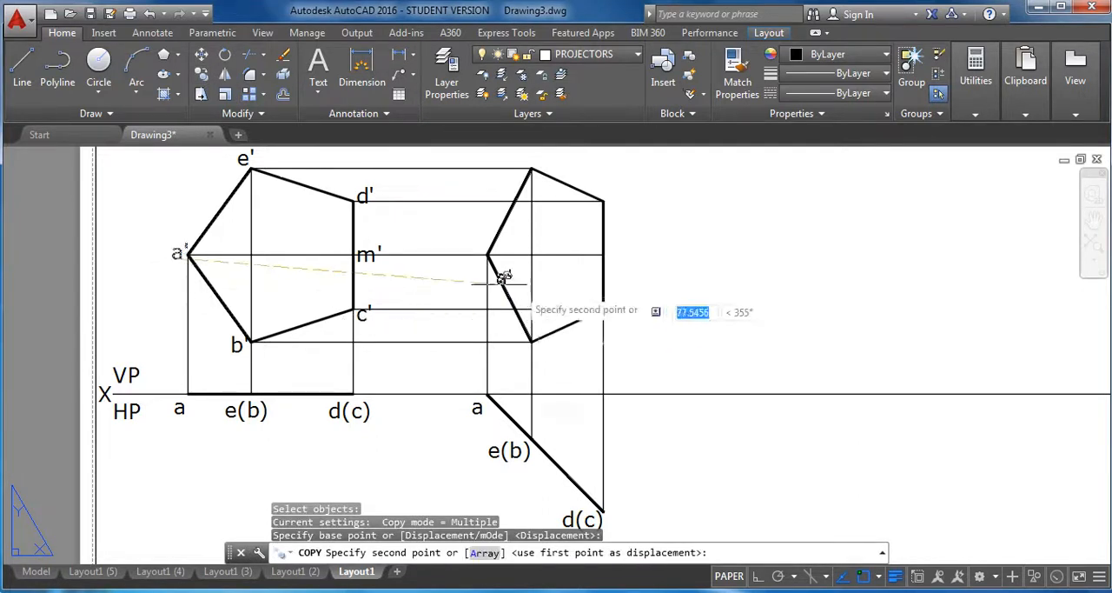
{"action": "left_click", "coordinate": [476, 264]}
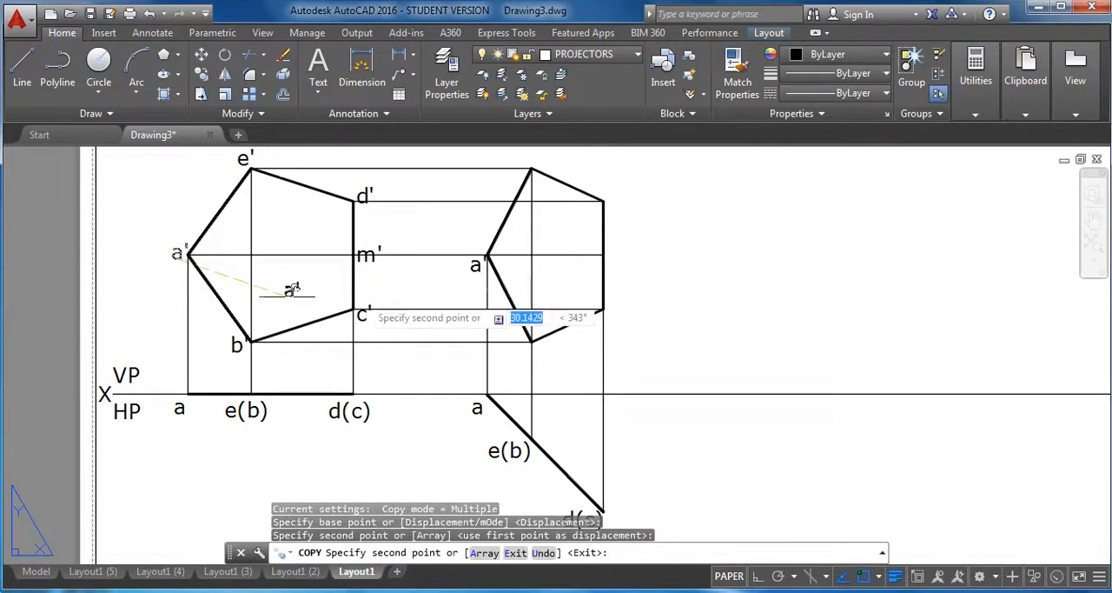
Copy the label b' from the first pentagon to just below the bottom vertex of the second front view.
{"action": "left_click", "coordinate": [203, 74]}
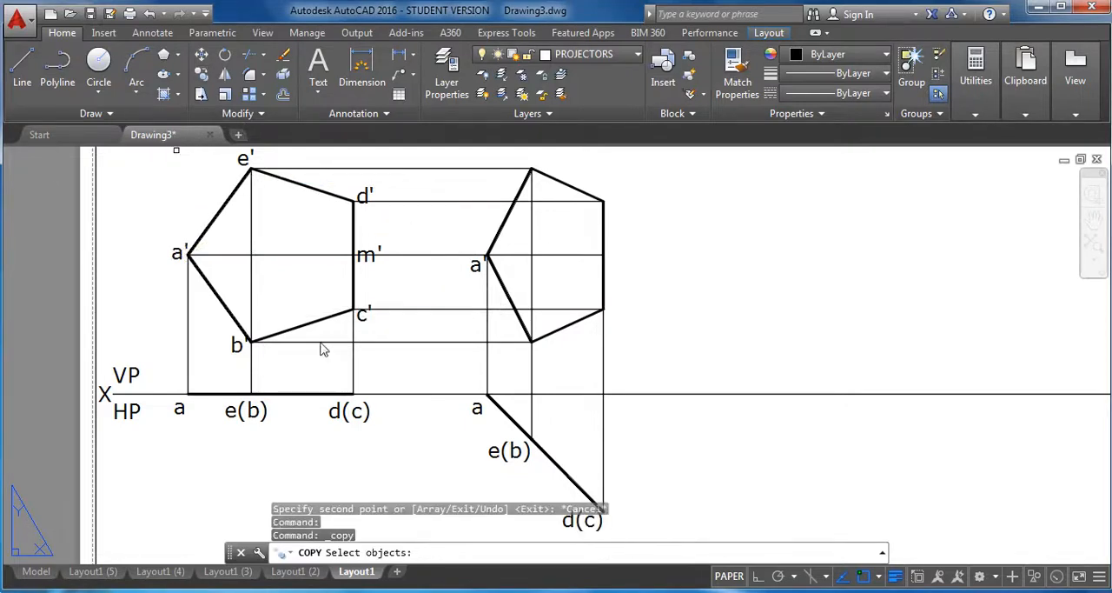
{"action": "left_click", "coordinate": [236, 344]}
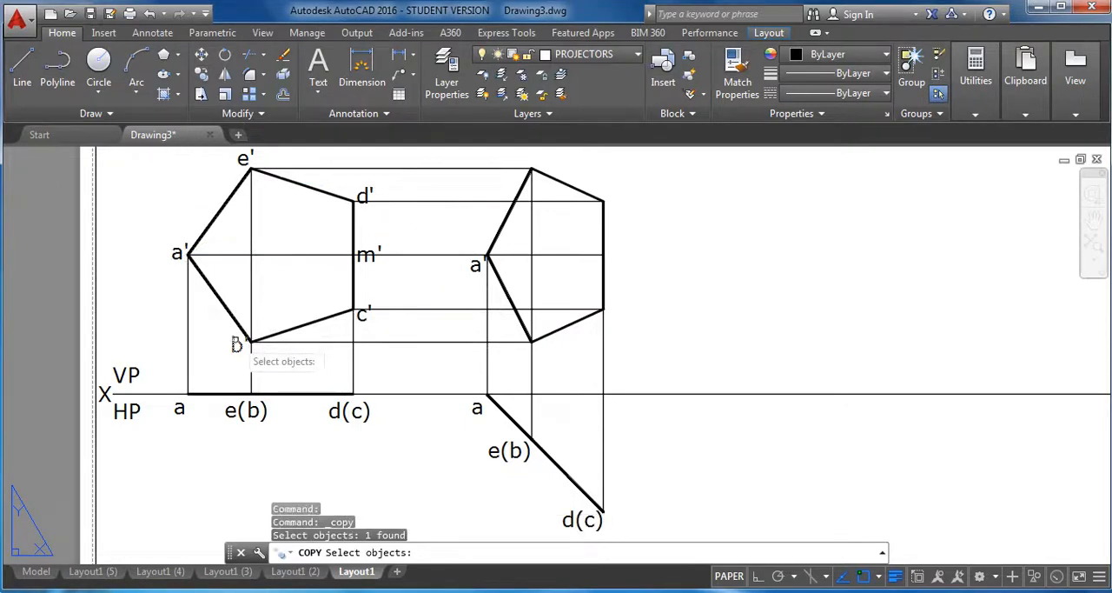
{"action": "key", "text": "Return"}
{"action": "left_click", "coordinate": [250, 339]}
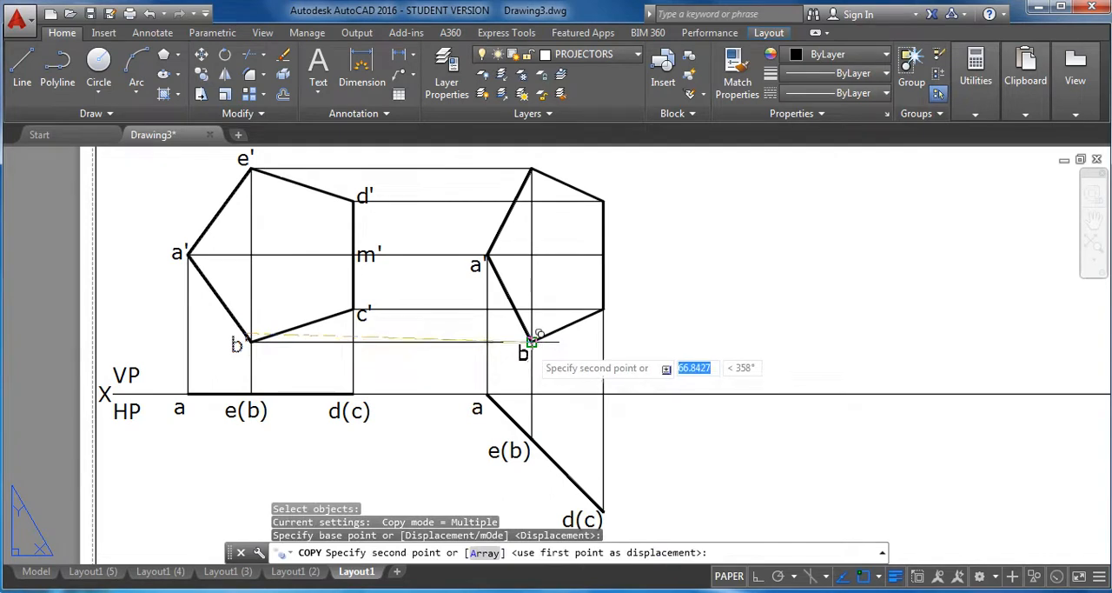
{"action": "scroll", "coordinate": [532, 341], "scroll_direction": "up", "scroll_amount": 4}
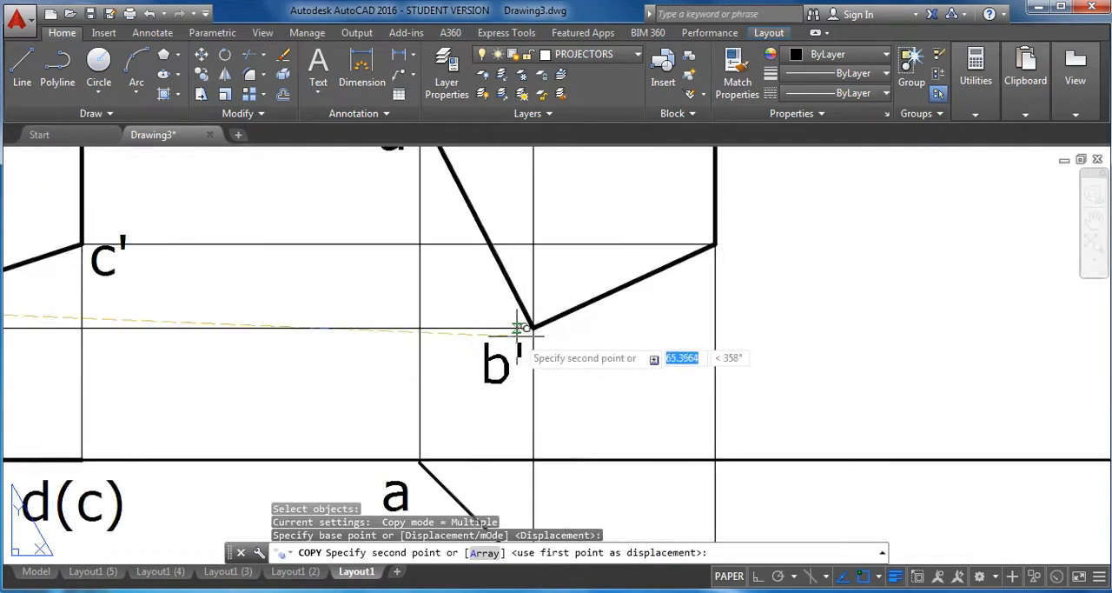
{"action": "left_click", "coordinate": [526, 328]}
{"action": "scroll", "coordinate": [530, 330], "scroll_direction": "down", "scroll_amount": 4}
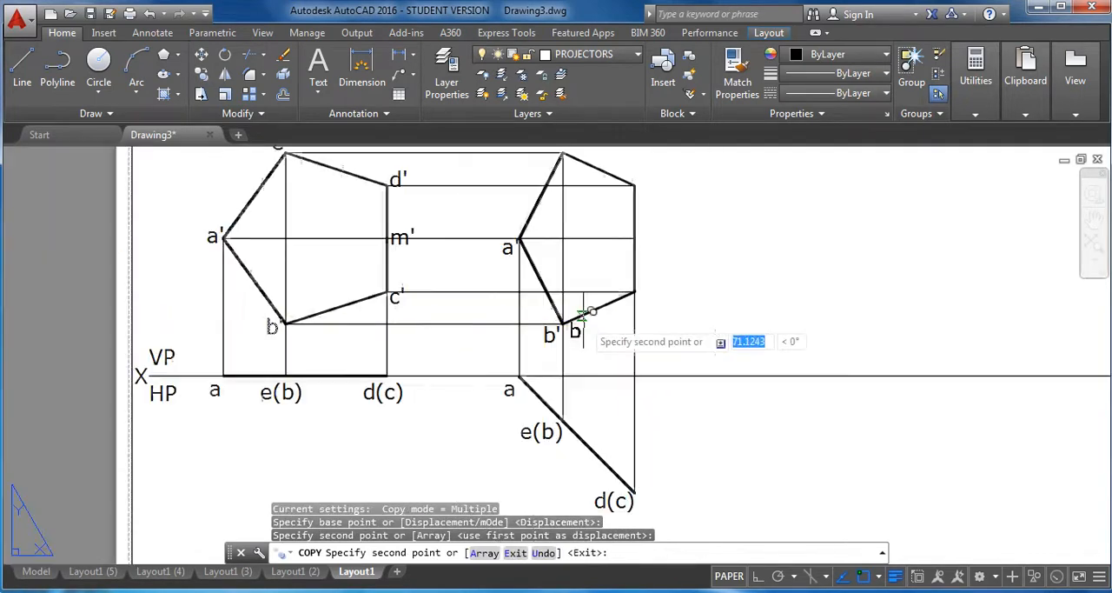
Copy the label c' from the first pentagon to beside the lower right vertex of the second front view.
{"action": "left_click", "coordinate": [207, 75]}
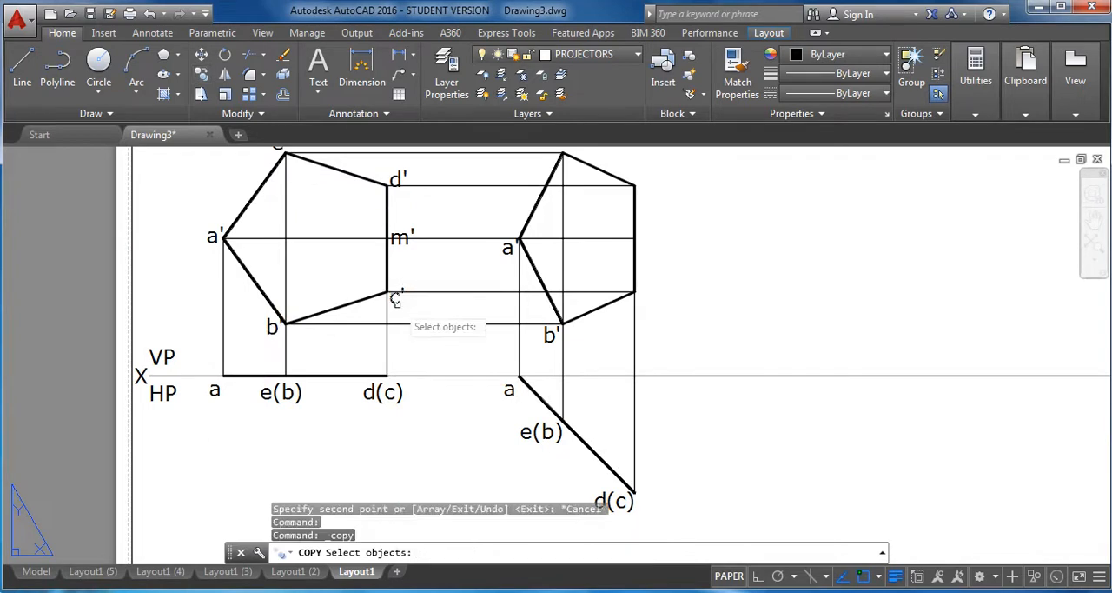
{"action": "left_click", "coordinate": [396, 298]}
{"action": "key", "text": "Return"}
{"action": "left_click", "coordinate": [396, 297]}
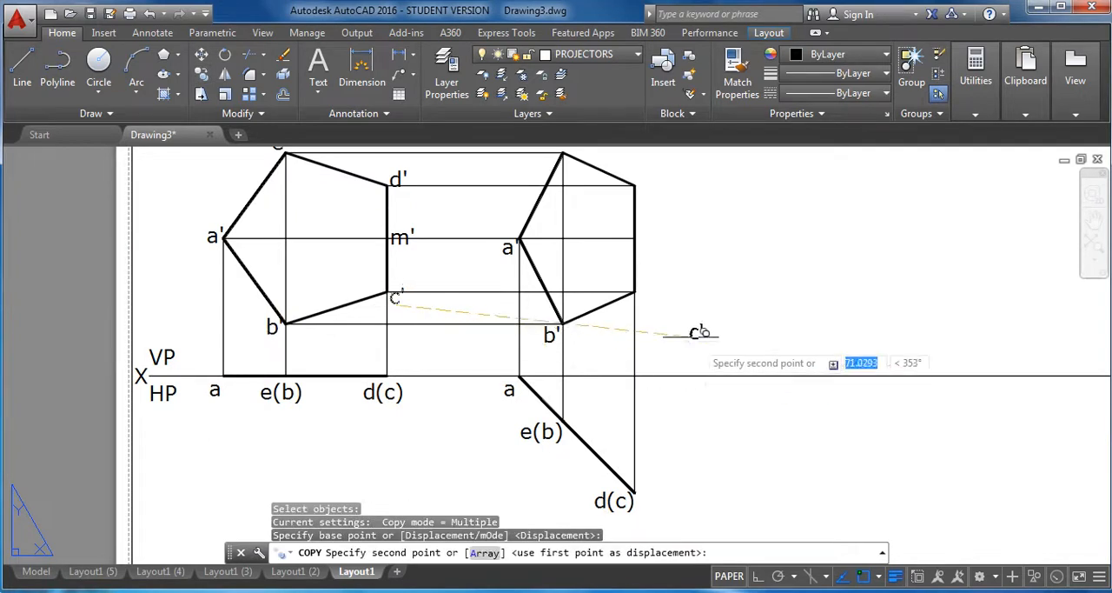
{"action": "left_click", "coordinate": [648, 296]}
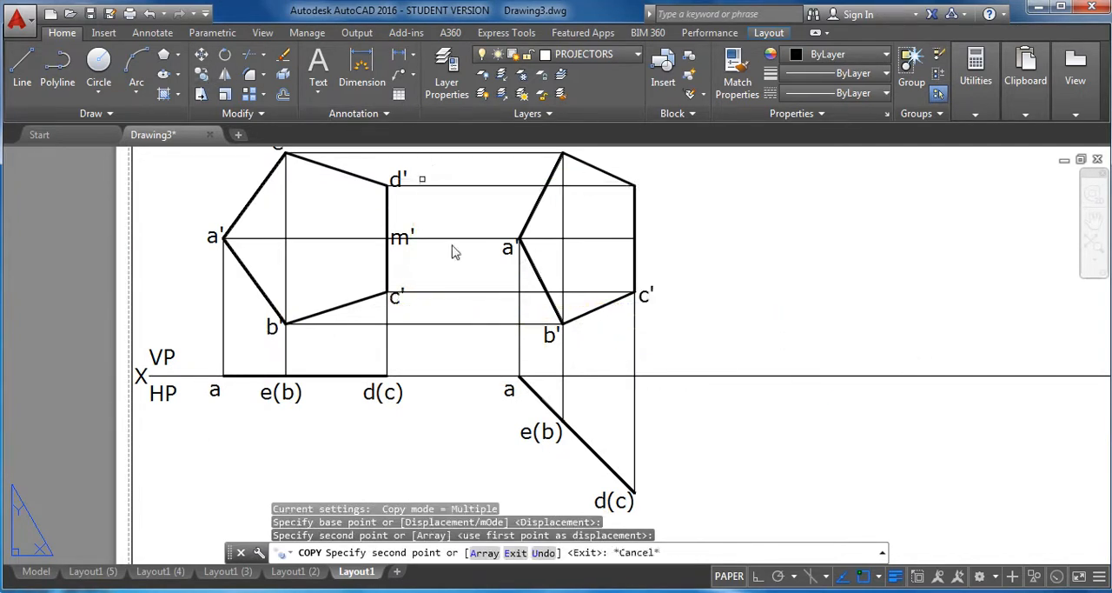
Copy the label m' from the first pentagon to beside the midpoint of the second front view's vertical right edge.
{"action": "key", "text": "Return"}
{"action": "left_click", "coordinate": [405, 240]}
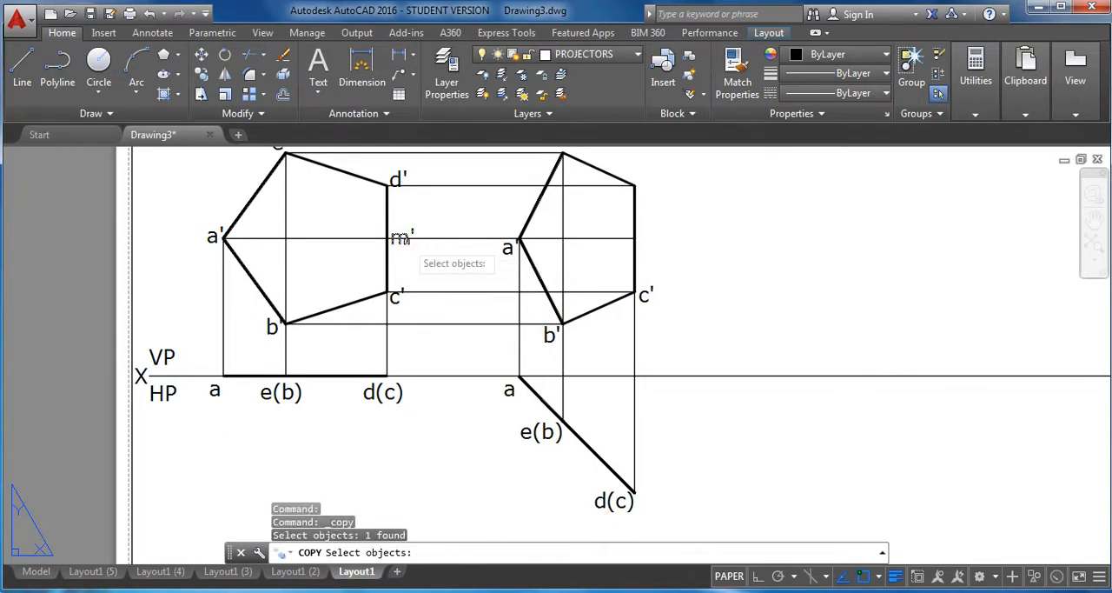
{"action": "key", "text": "Return"}
{"action": "left_click", "coordinate": [403, 239]}
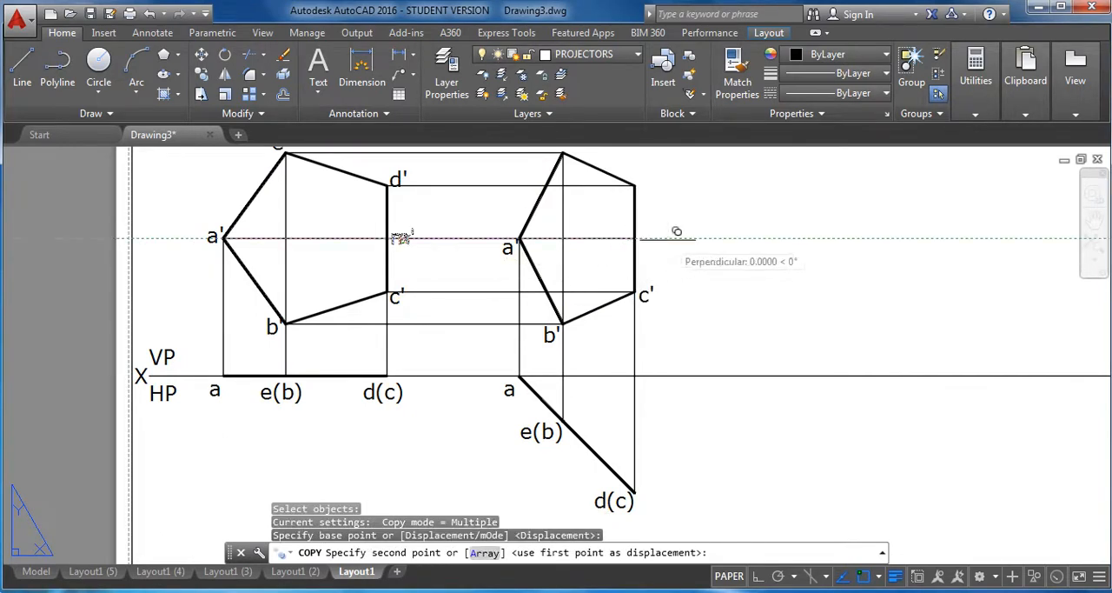
{"action": "scroll", "coordinate": [676, 233], "scroll_direction": "up", "scroll_amount": 2}
{"action": "left_click", "coordinate": [641, 237]}
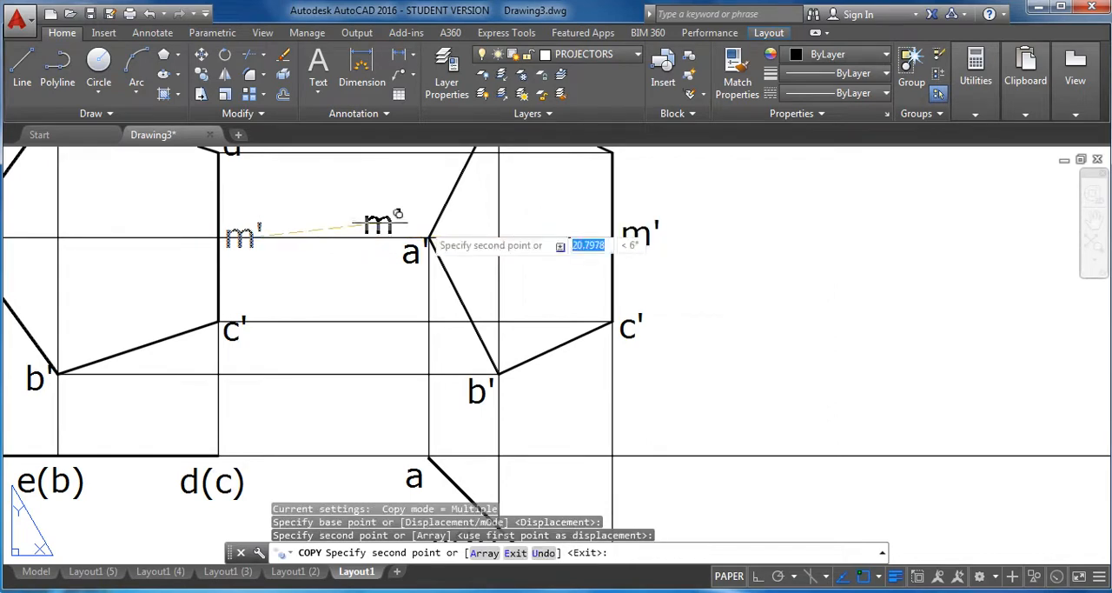
Copy the label d' from the first pentagon to beside the upper right vertex of the second front view.
{"action": "middle_click_drag", "start_coordinate": [327, 199], "coordinate": [342, 330]}
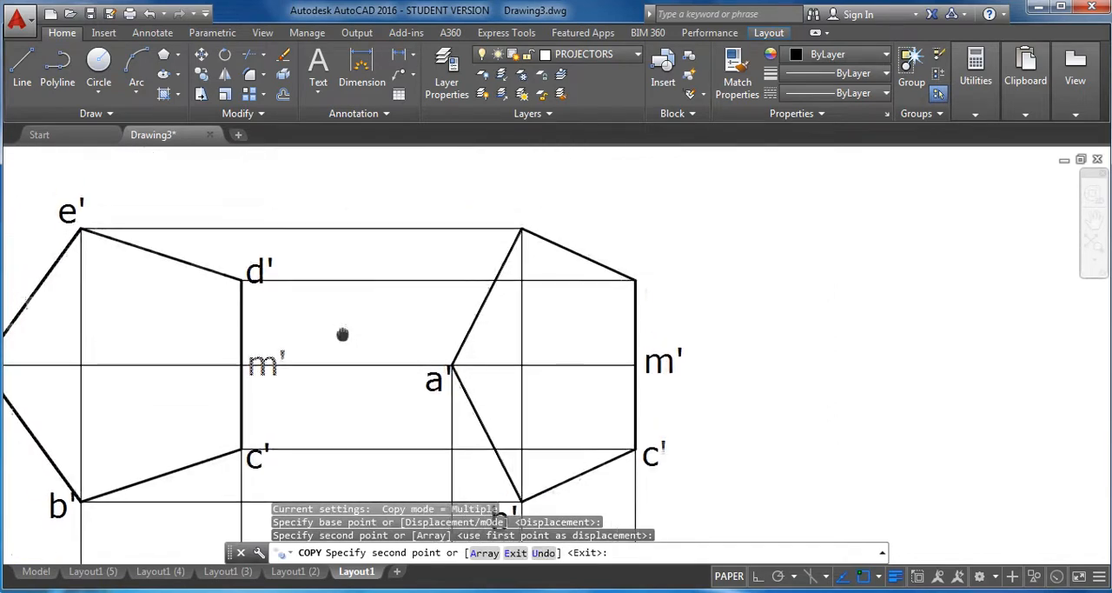
{"action": "left_click", "coordinate": [200, 77]}
{"action": "left_click", "coordinate": [259, 272]}
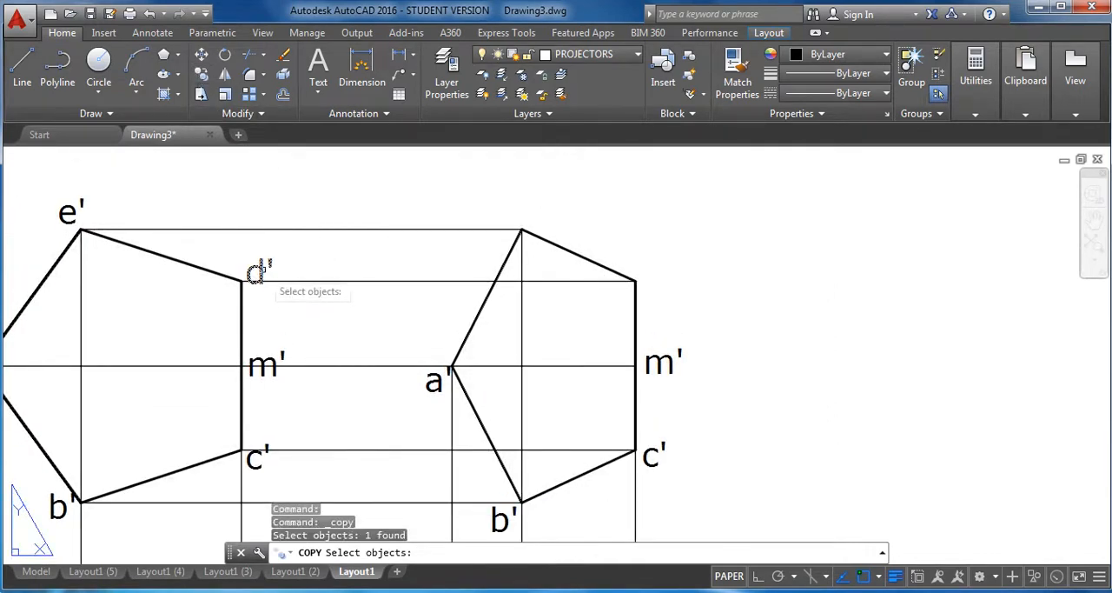
{"action": "key", "text": "Return"}
{"action": "left_click", "coordinate": [259, 272]}
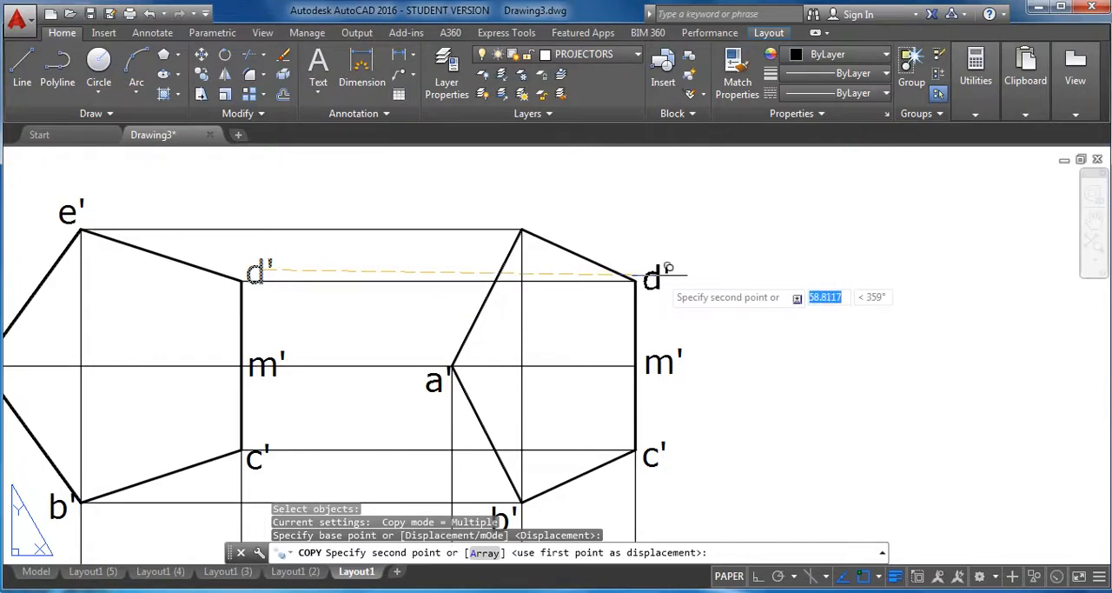
{"action": "left_click", "coordinate": [666, 268]}
Copy the label e' from the first pentagon to just above the top vertex of the second front view.
{"action": "left_click", "coordinate": [201, 76]}
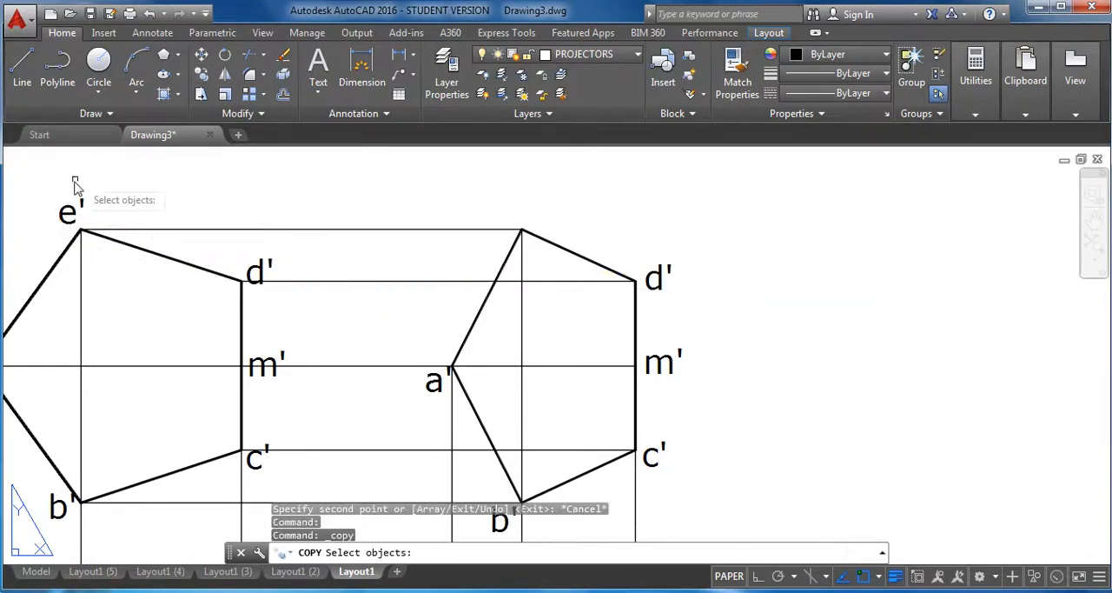
{"action": "left_click", "coordinate": [75, 215]}
{"action": "key", "text": "Return"}
{"action": "left_click", "coordinate": [81, 206]}
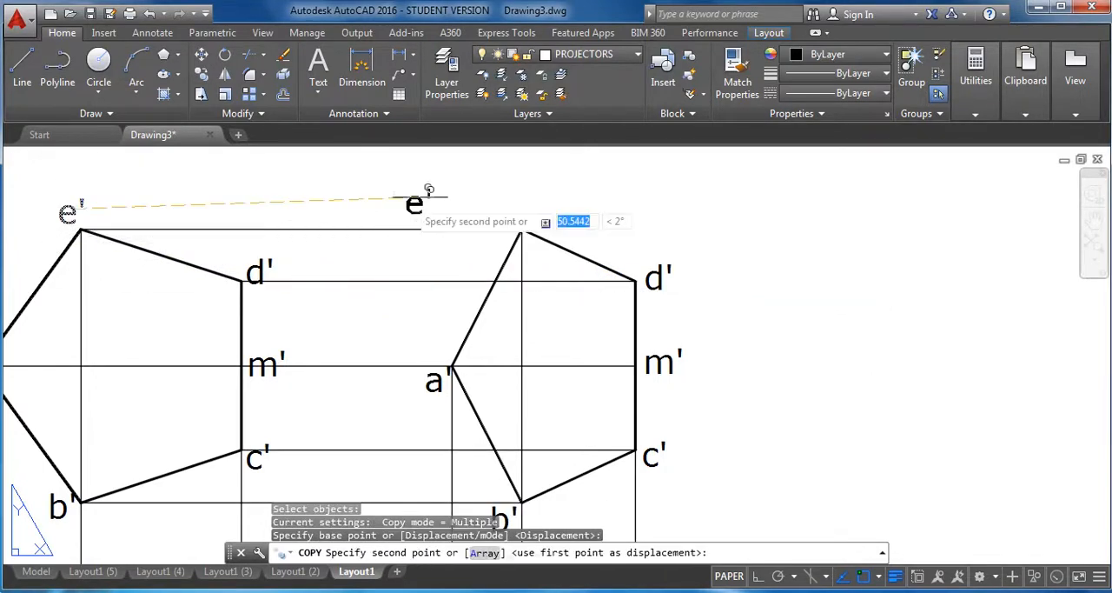
{"action": "left_click", "coordinate": [533, 196]}
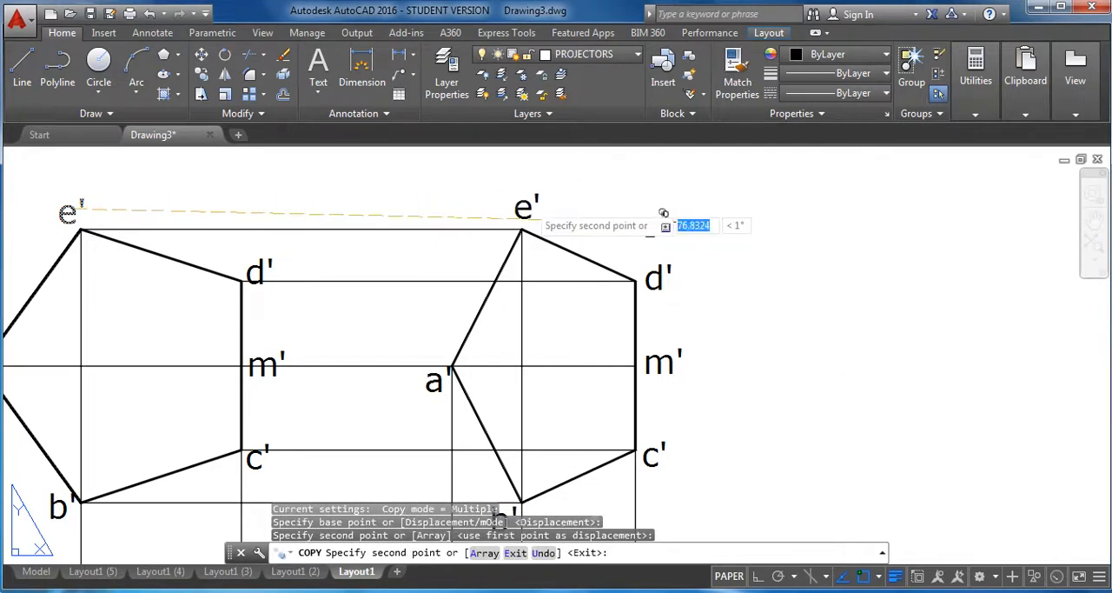
{"action": "key", "text": "Escape"}
Make DIMENSIONS the current layer.
{"action": "scroll", "coordinate": [799, 295], "scroll_direction": "down", "scroll_amount": 3}
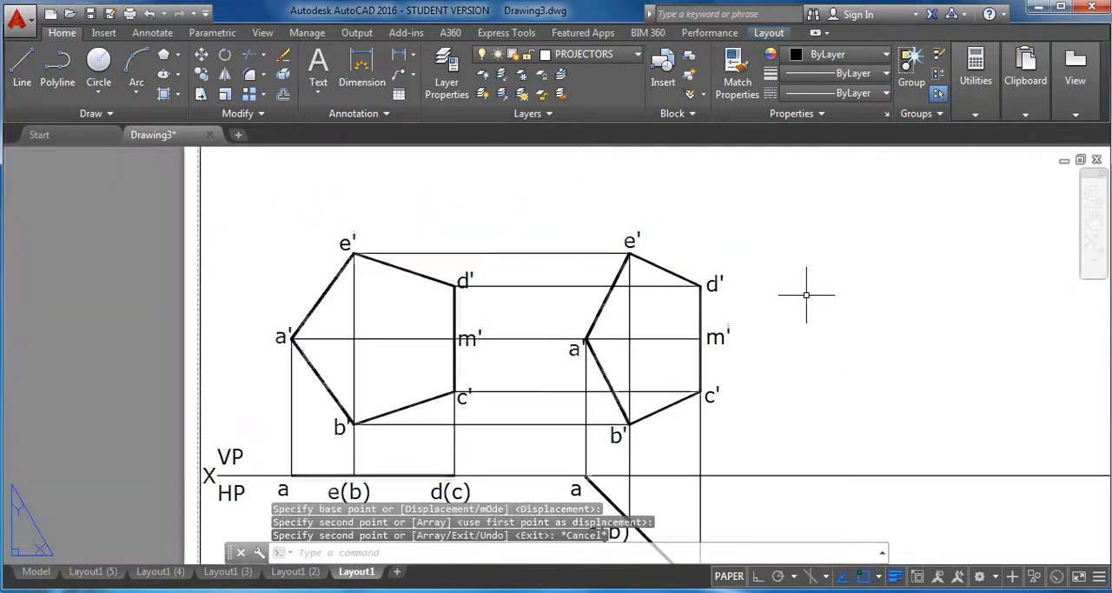
{"action": "mouse_move", "coordinate": [799, 295]}
{"action": "middle_mouse_down"}
{"action": "mouse_move", "coordinate": [819, 315]}
{"action": "mouse_move", "coordinate": [772, 252]}
{"action": "middle_mouse_up"}
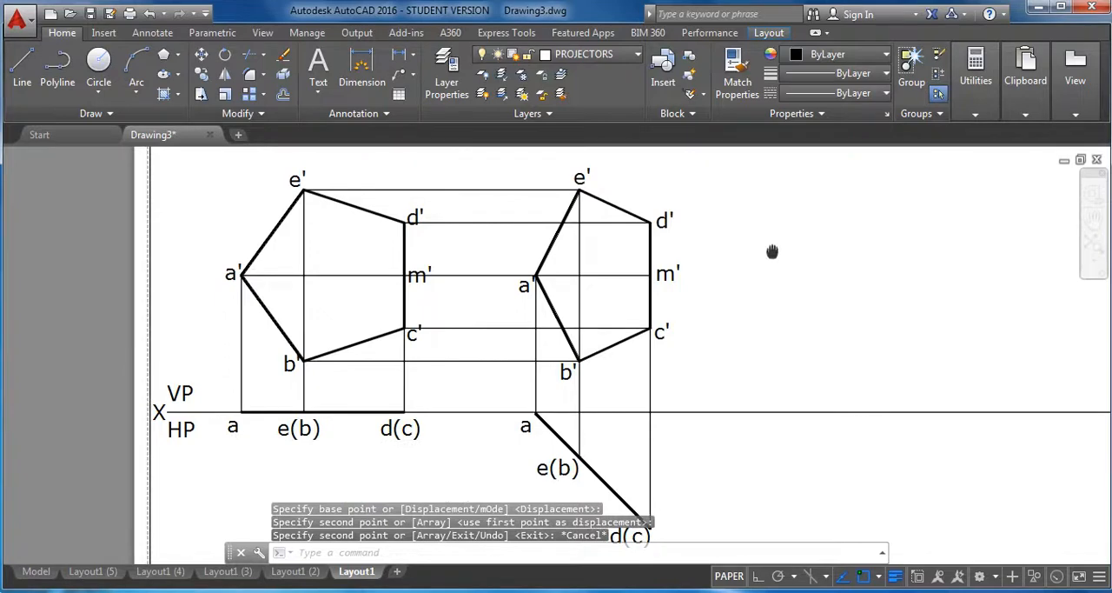
{"action": "scroll", "coordinate": [775, 247], "scroll_direction": "down", "scroll_amount": 2}
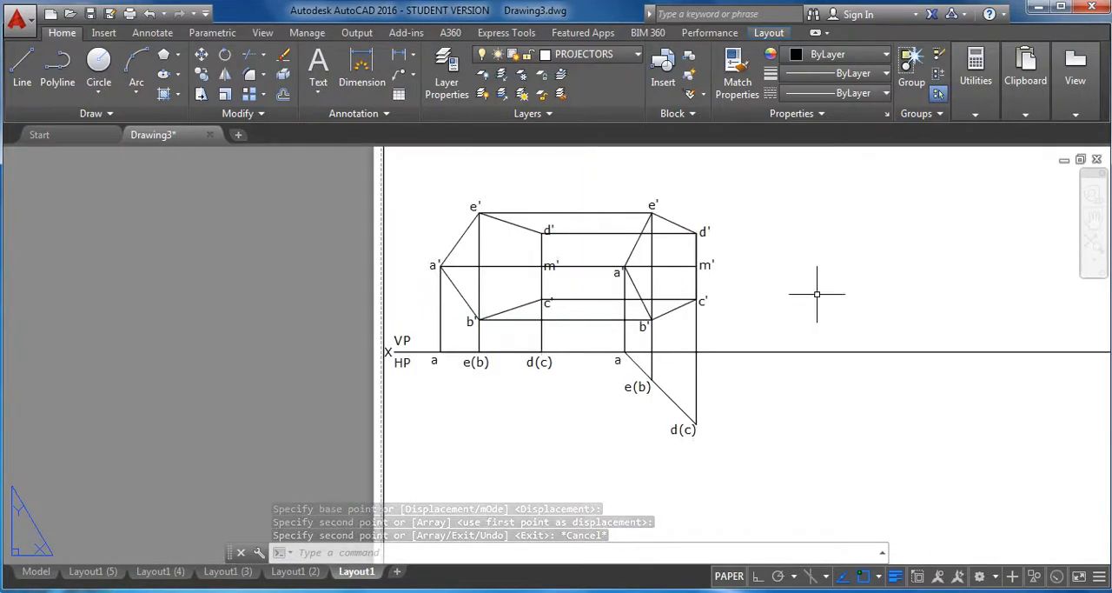
{"action": "scroll", "coordinate": [792, 278], "scroll_direction": "up", "scroll_amount": 2}
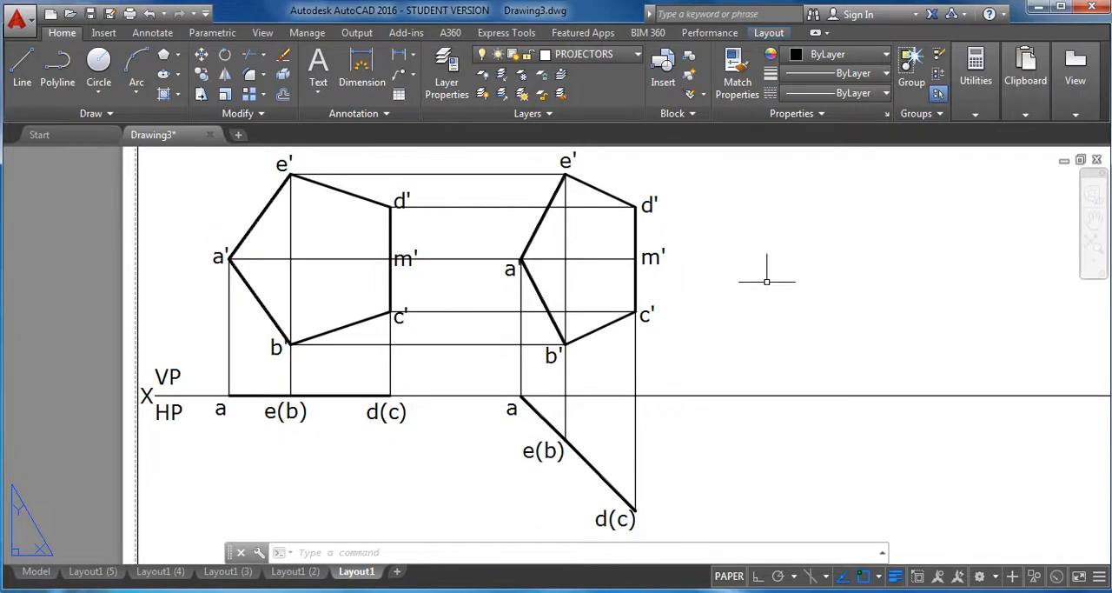
{"action": "middle_click_drag", "start_coordinate": [755, 283], "coordinate": [755, 285]}
{"action": "middle_click_drag", "start_coordinate": [754, 328], "coordinate": [765, 343]}
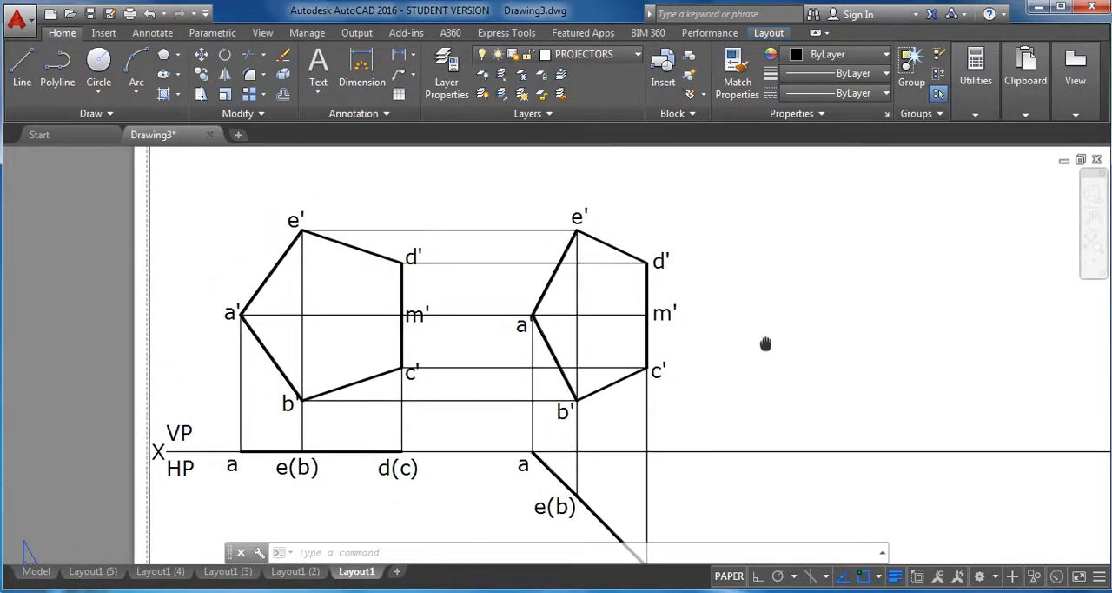
{"action": "left_click", "coordinate": [619, 55]}
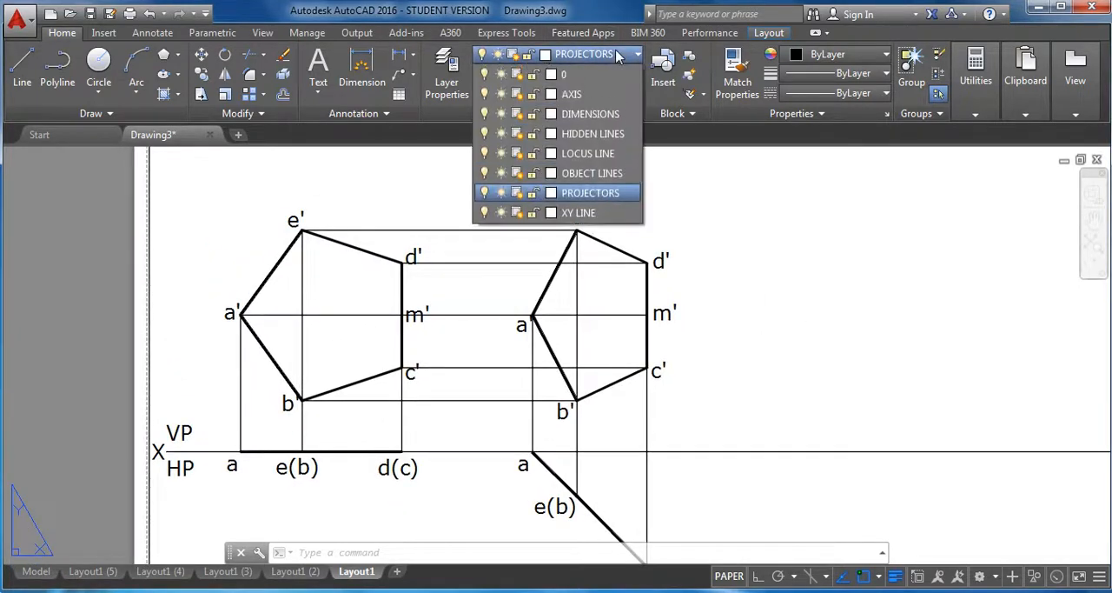
{"action": "left_click", "coordinate": [619, 114]}
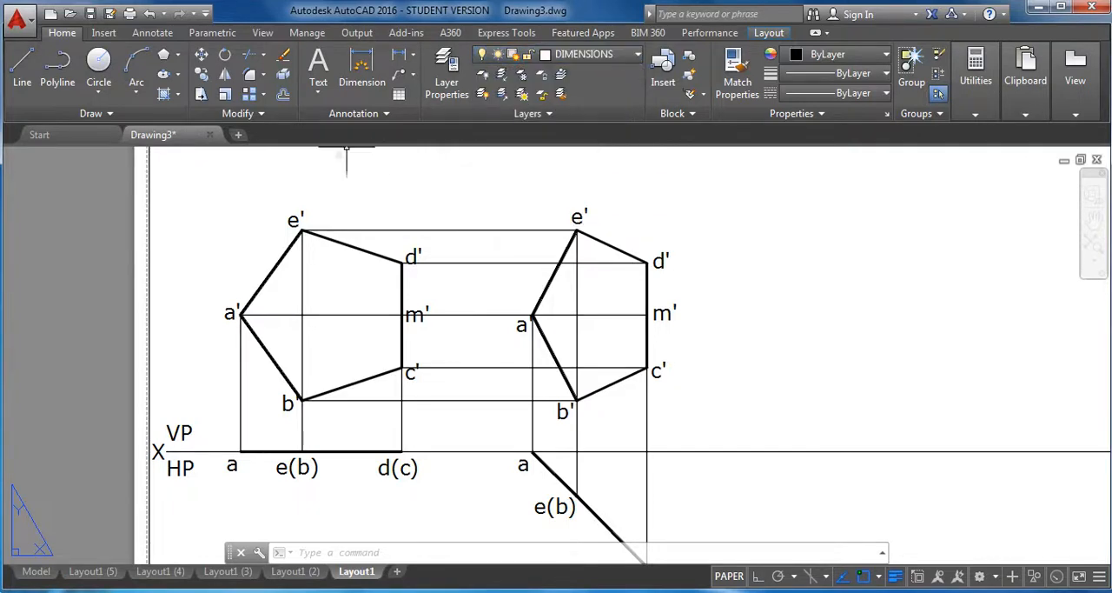
Add an aligned dimension to edge a'e' of the first pentagon, placed outside the edge.
{"action": "left_click", "coordinate": [414, 63]}
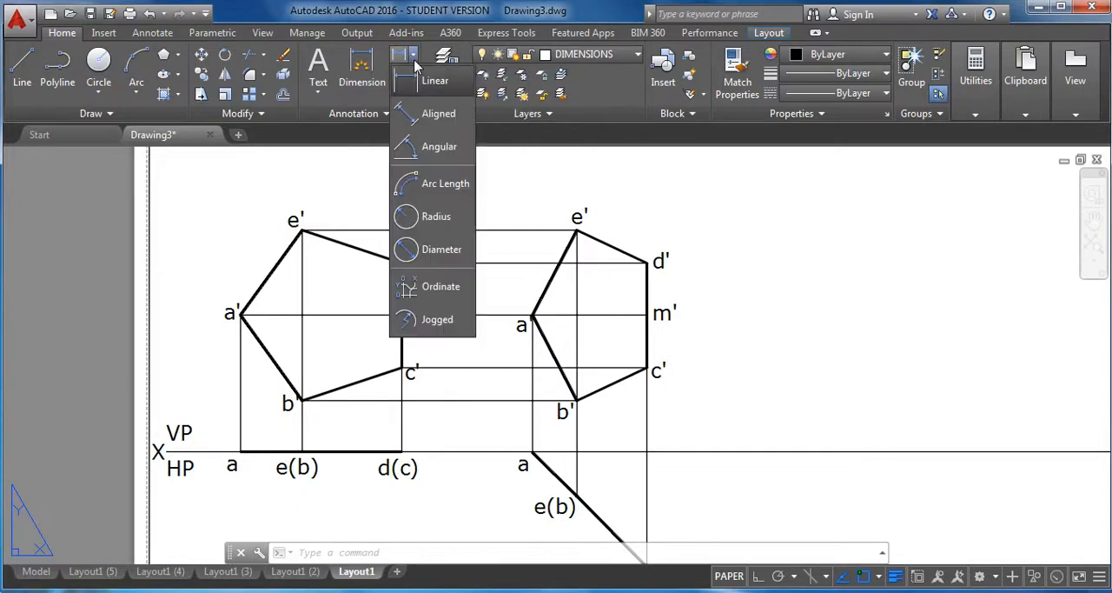
{"action": "left_click", "coordinate": [439, 115]}
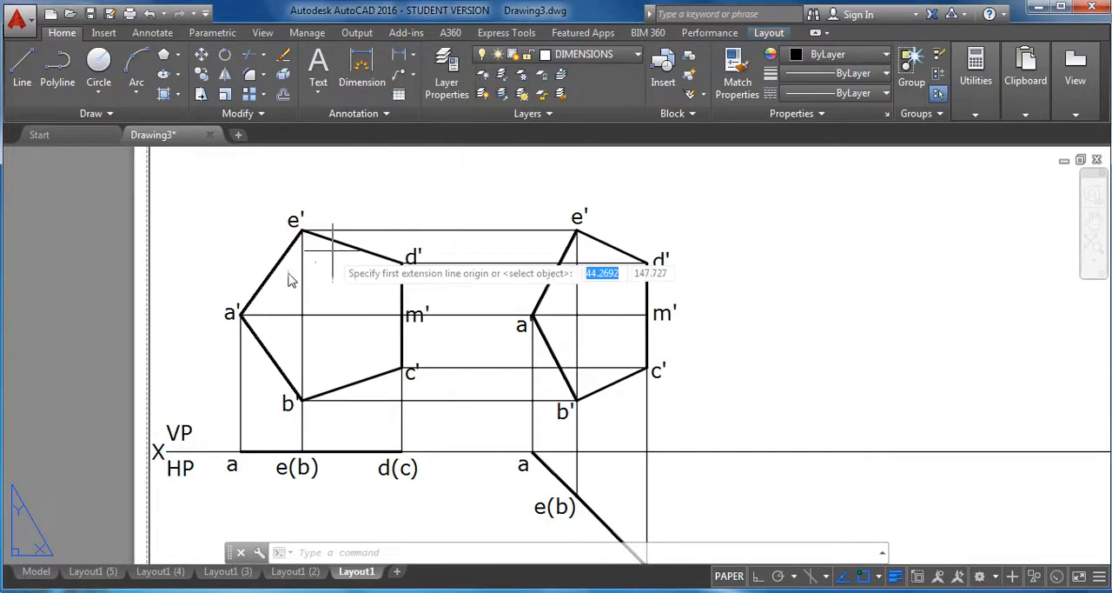
{"action": "left_click", "coordinate": [240, 313]}
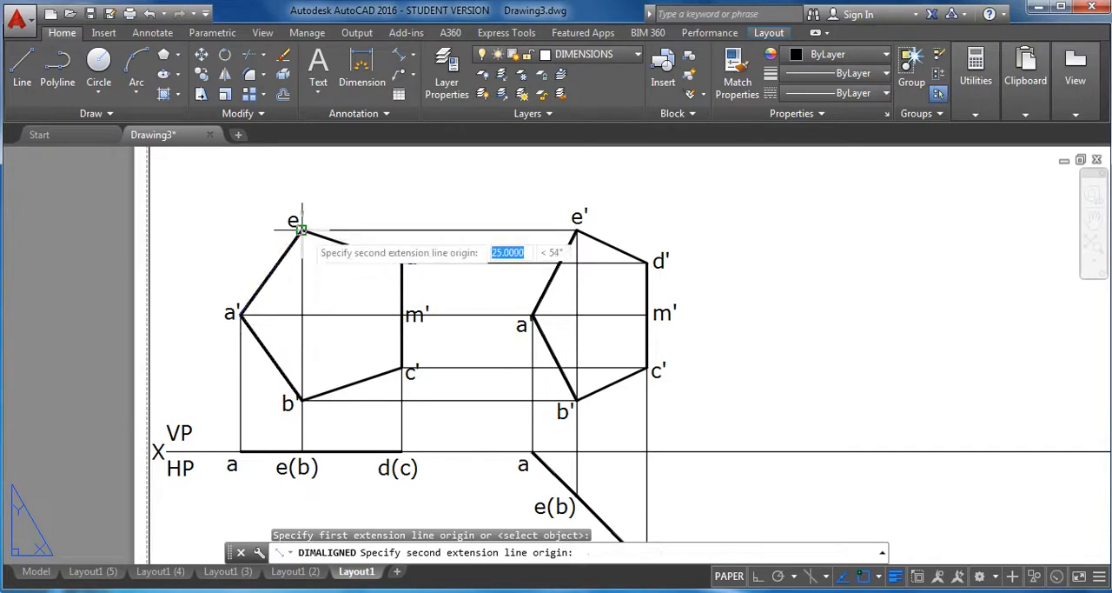
{"action": "left_click", "coordinate": [300, 231]}
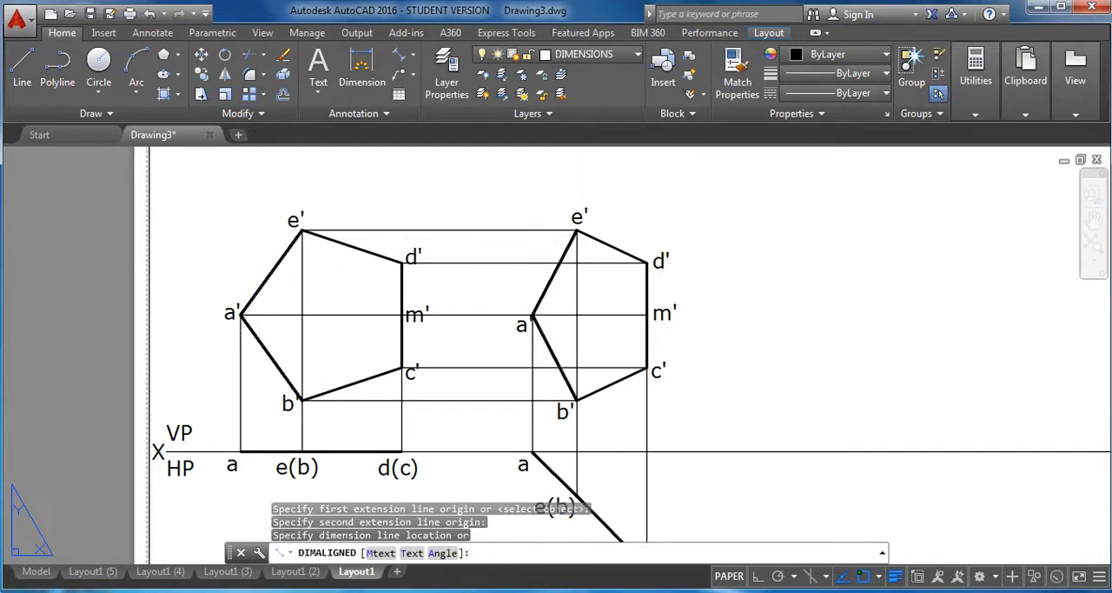
{"action": "left_click", "coordinate": [253, 207]}
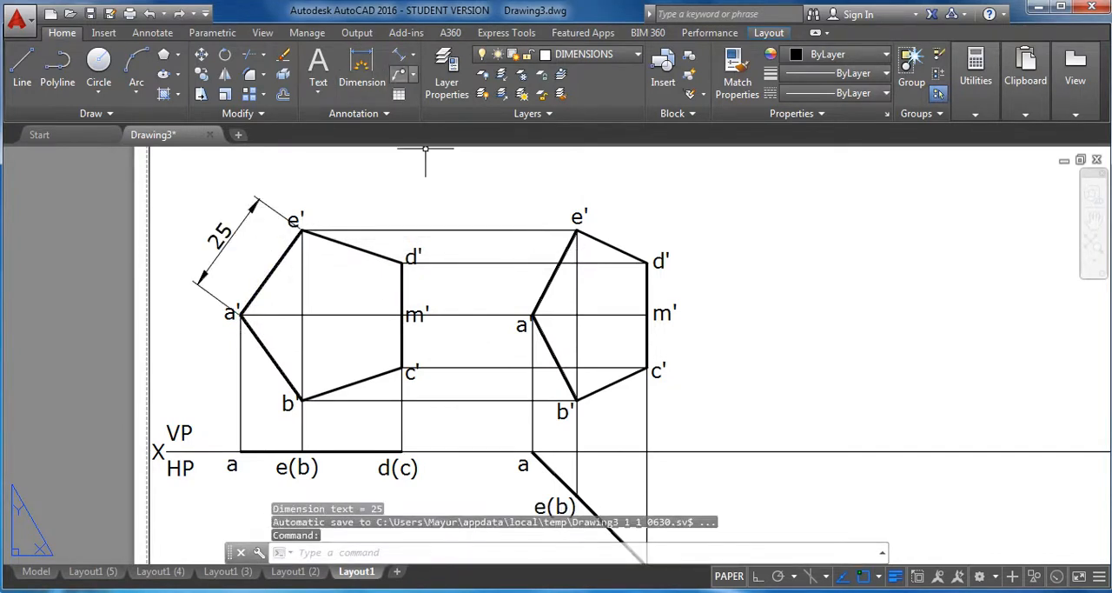
Add a horizontal linear dimension from a' to m' of the first pentagon, placed above the view.
{"action": "left_click", "coordinate": [416, 57]}
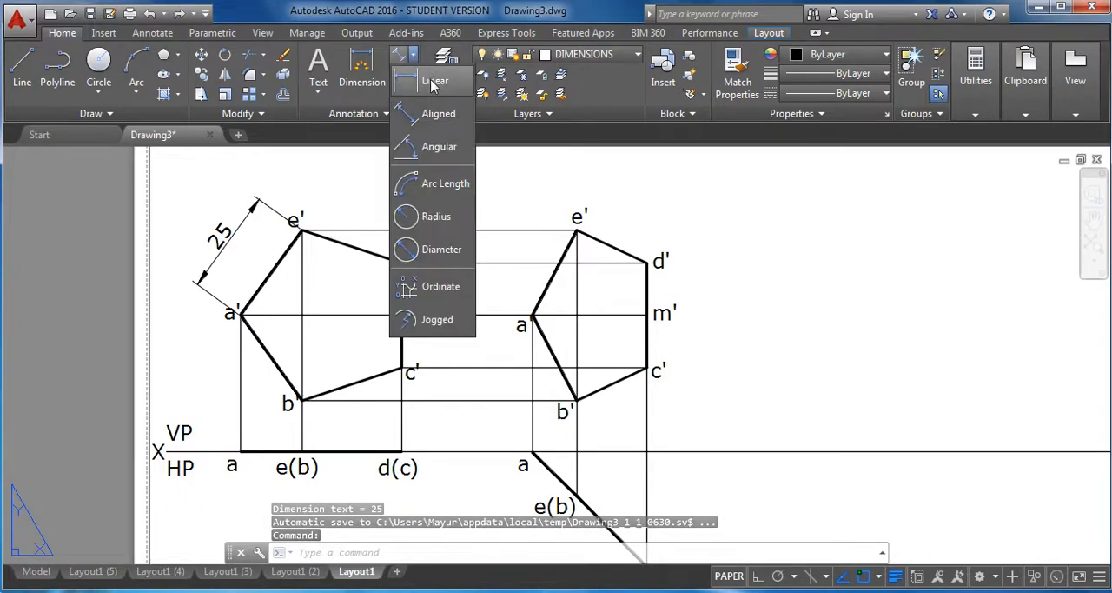
{"action": "left_click", "coordinate": [430, 128]}
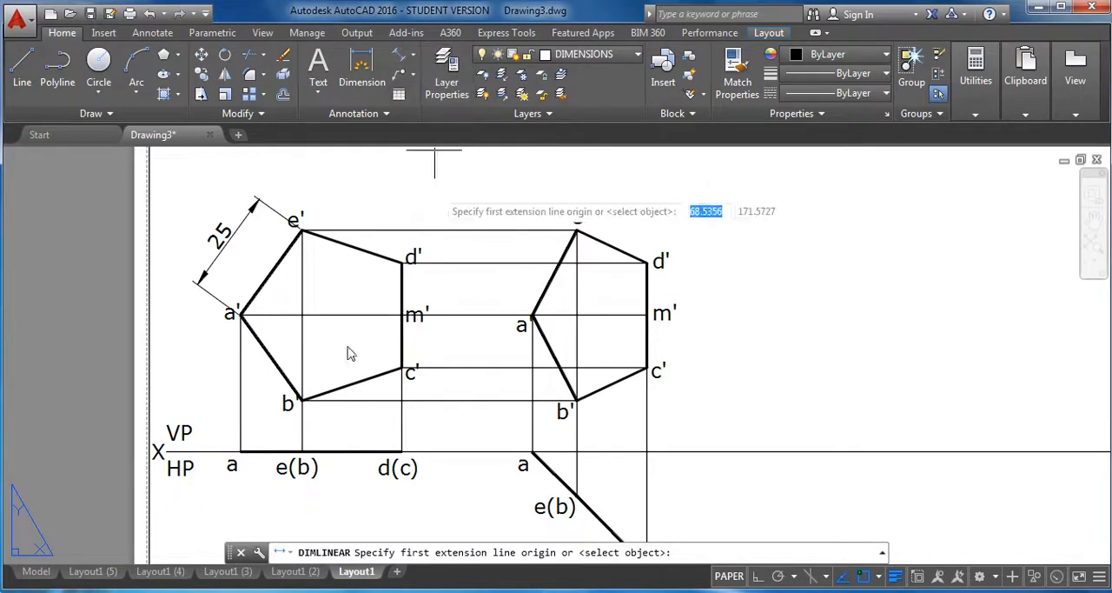
{"action": "left_click", "coordinate": [239, 313]}
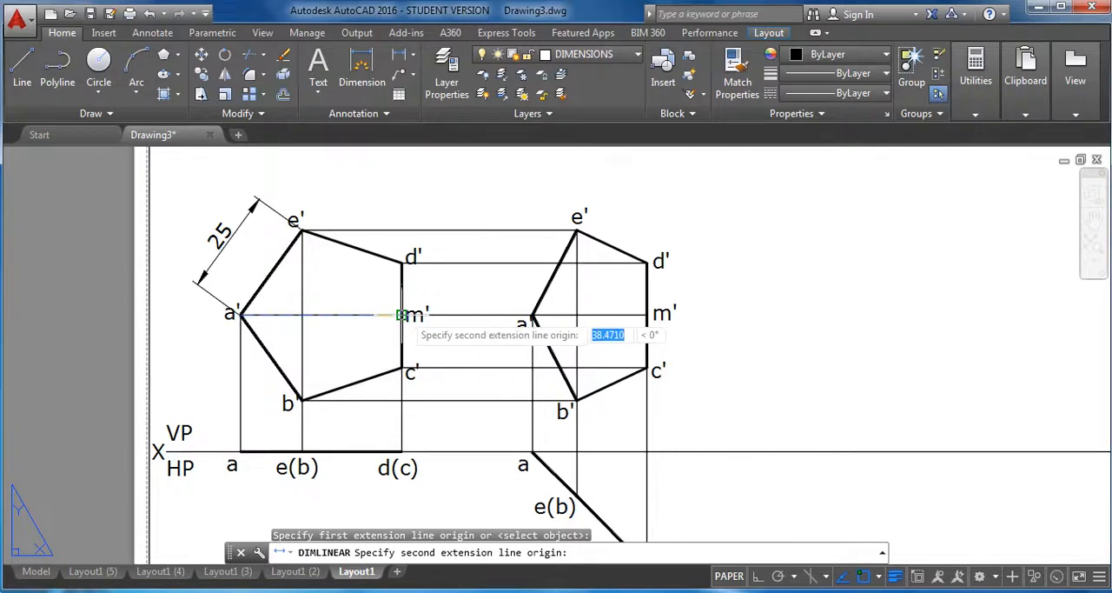
{"action": "left_click", "coordinate": [402, 314]}
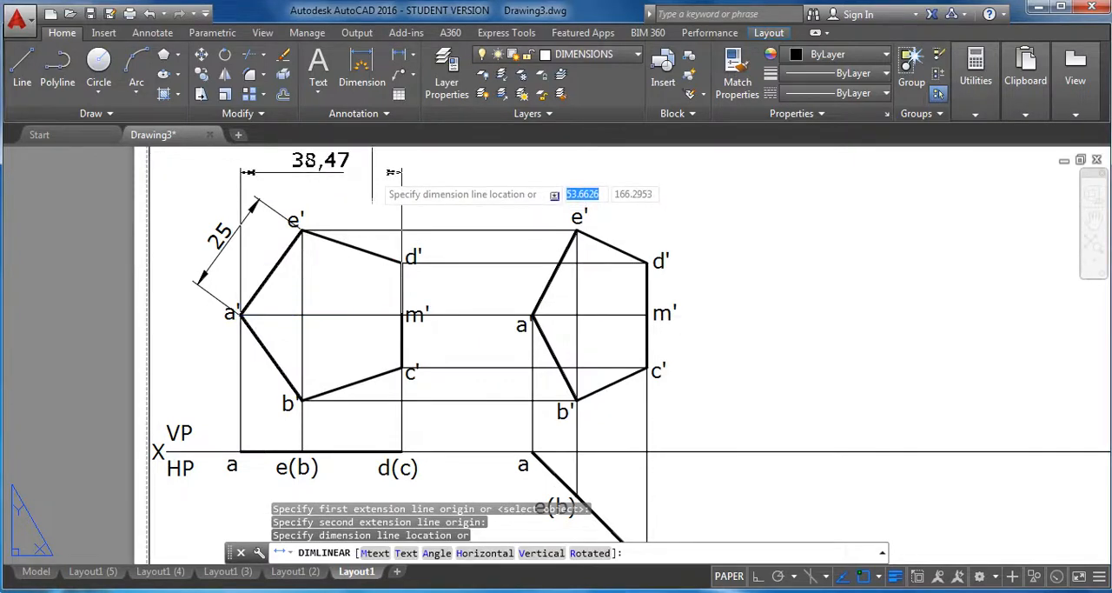
{"action": "left_click", "coordinate": [394, 172]}
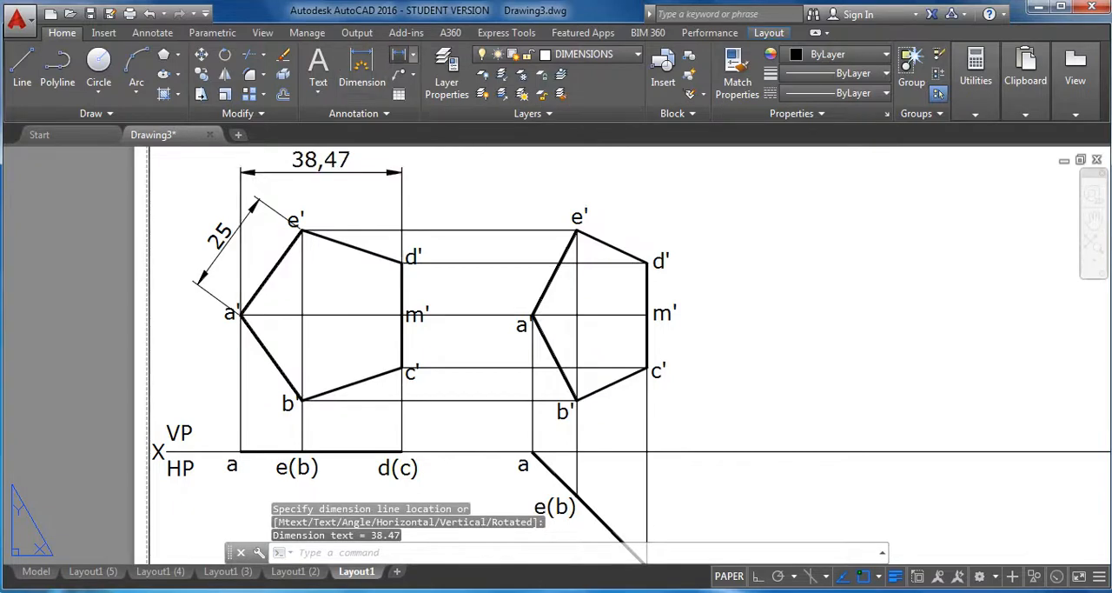
Add a horizontal linear dimension from a' to m' of the second front view, placed above the view.
{"action": "key", "text": "space"}
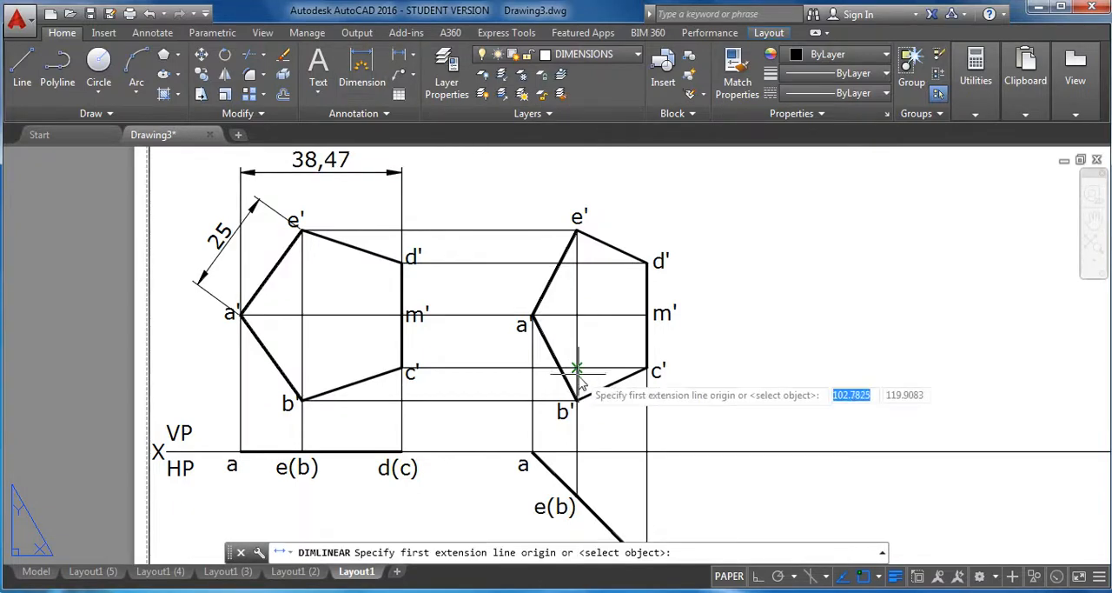
{"action": "left_click", "coordinate": [532, 316]}
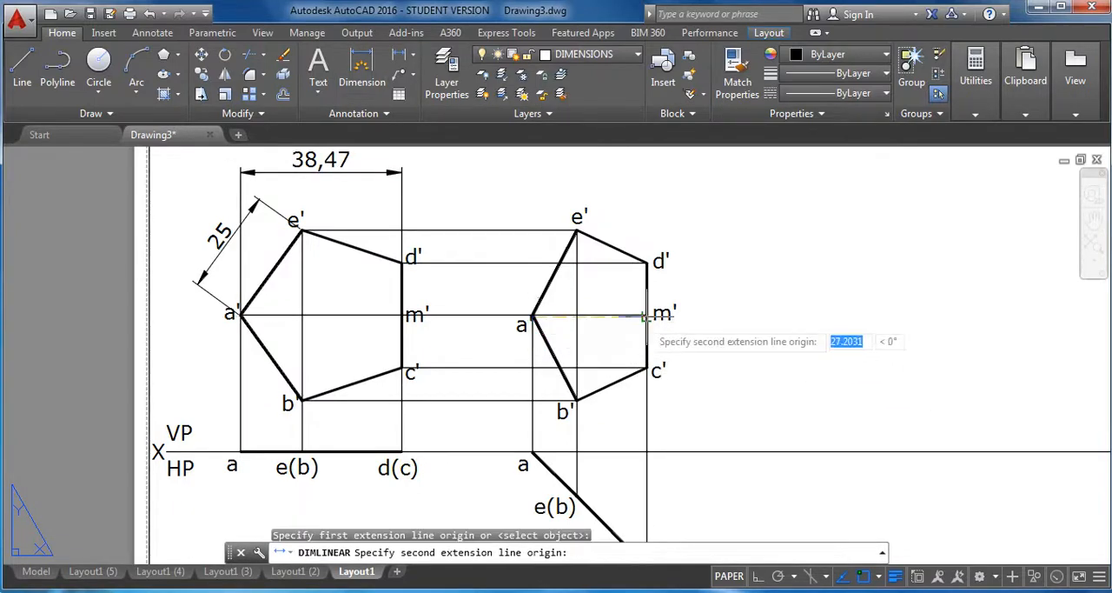
{"action": "left_click", "coordinate": [646, 315]}
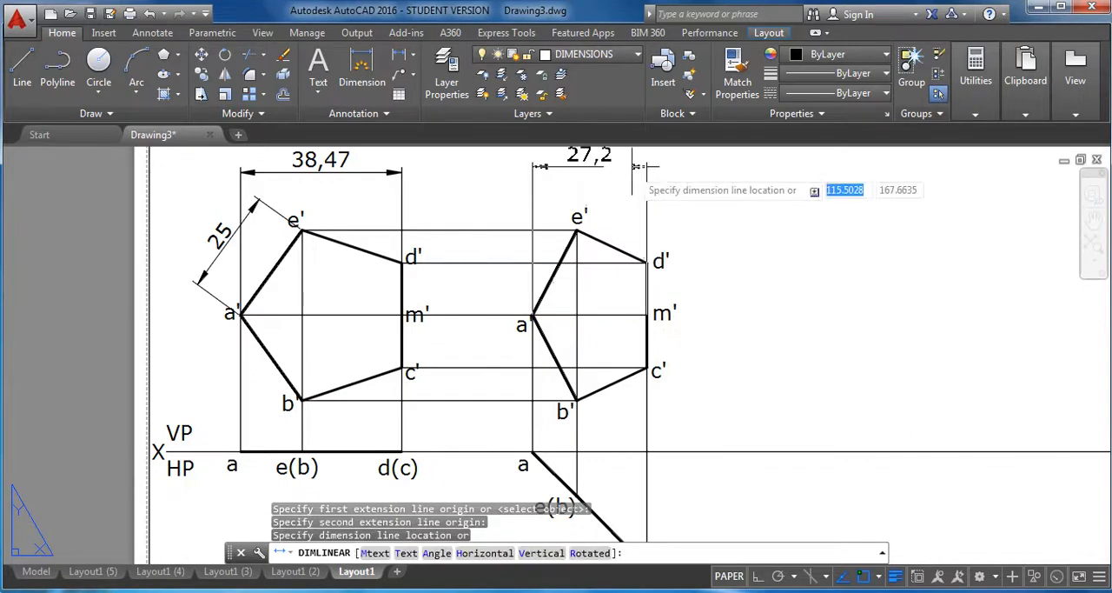
{"action": "left_click", "coordinate": [648, 171]}
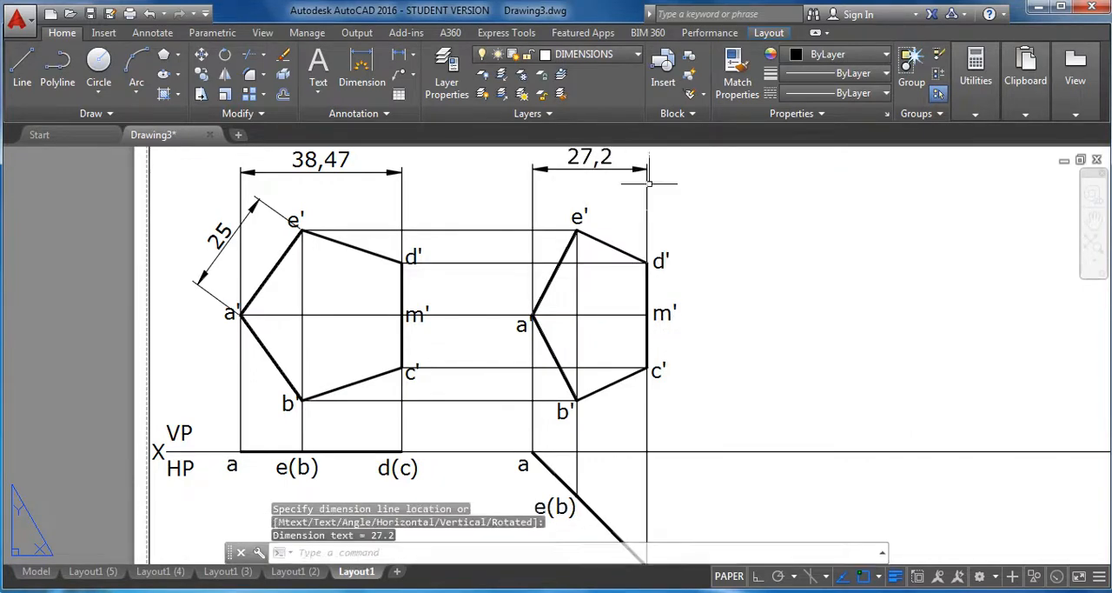
{"action": "scroll", "coordinate": [782, 263], "scroll_direction": "down", "scroll_amount": 2}
{"action": "middle_click_drag", "start_coordinate": [797, 290], "coordinate": [673, 309]}
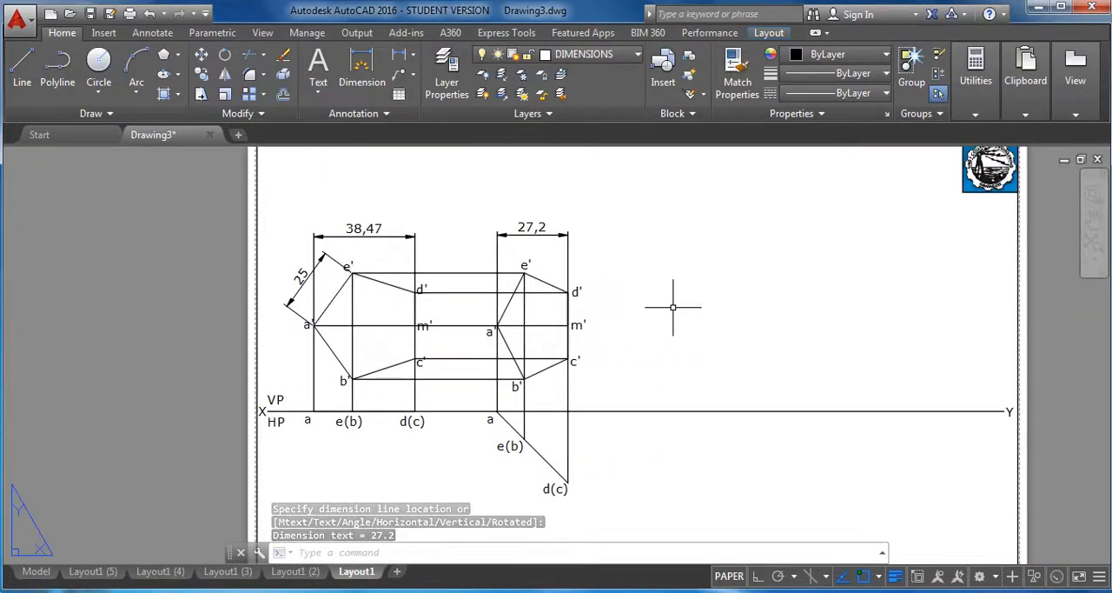
{"action": "key", "text": "Escape"}
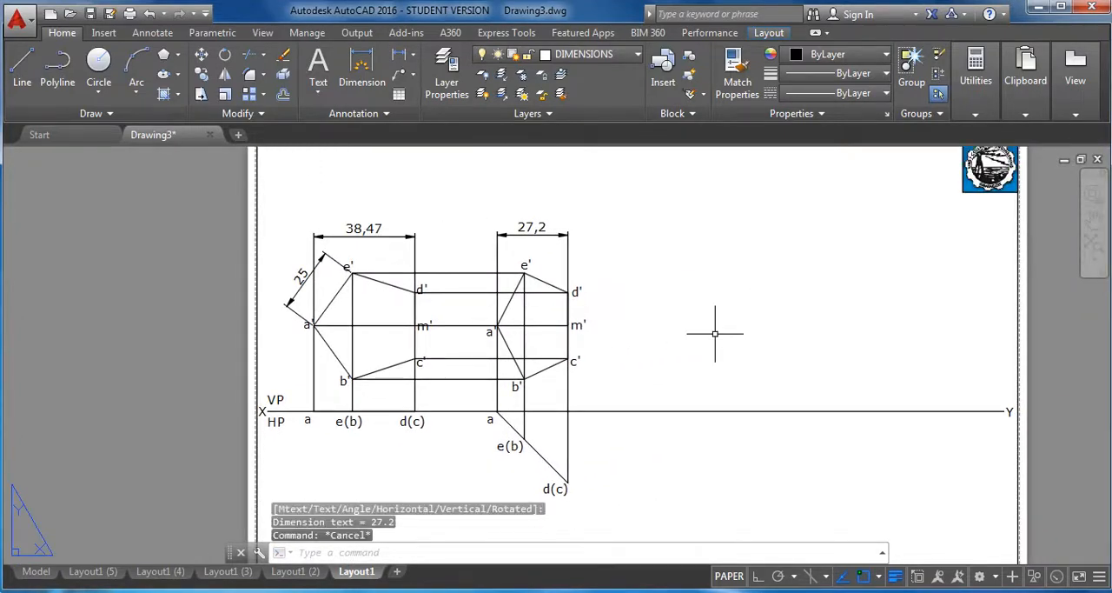
Add an angular dimension between the second stage's inclined top-view line and the XY line.
{"action": "scroll", "coordinate": [716, 333], "scroll_direction": "up", "scroll_amount": 2}
{"action": "scroll", "coordinate": [660, 311], "scroll_direction": "down", "scroll_amount": 2}
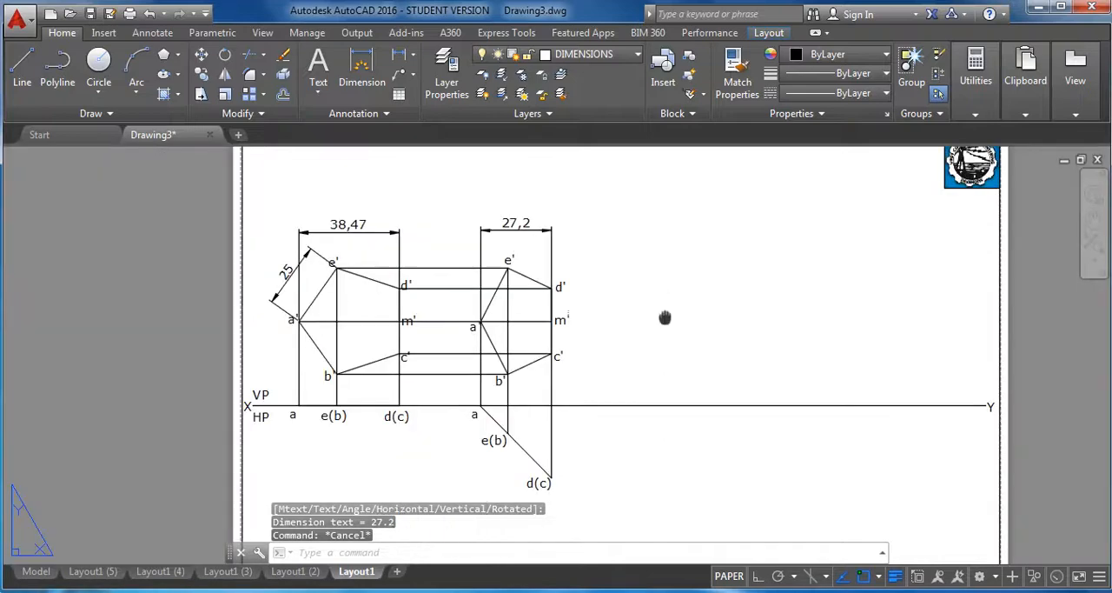
{"action": "middle_click_drag", "start_coordinate": [665, 317], "coordinate": [680, 297]}
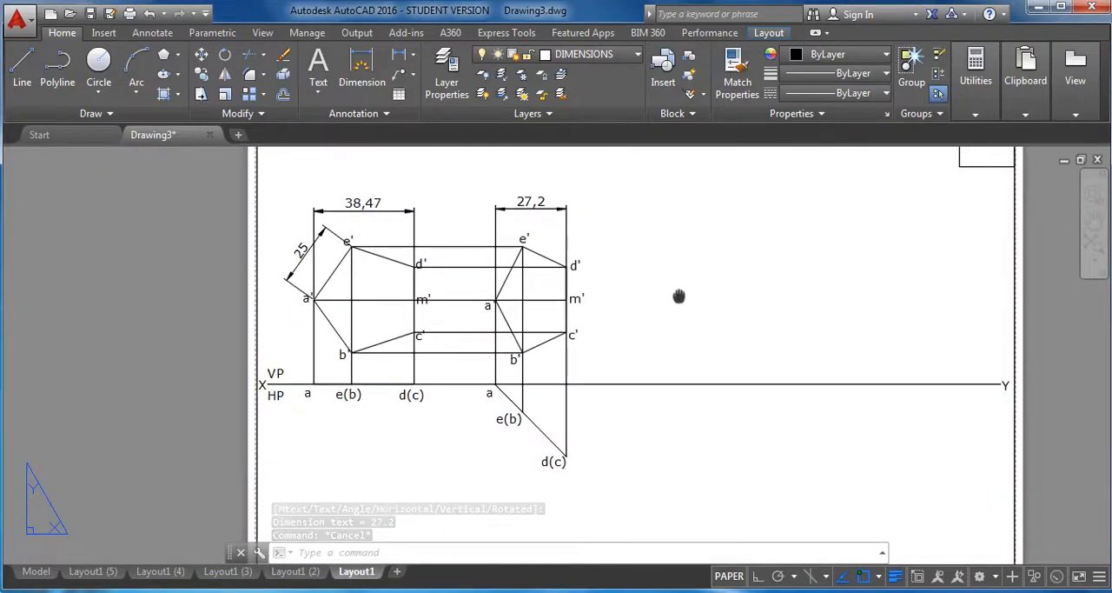
{"action": "left_click", "coordinate": [414, 55]}
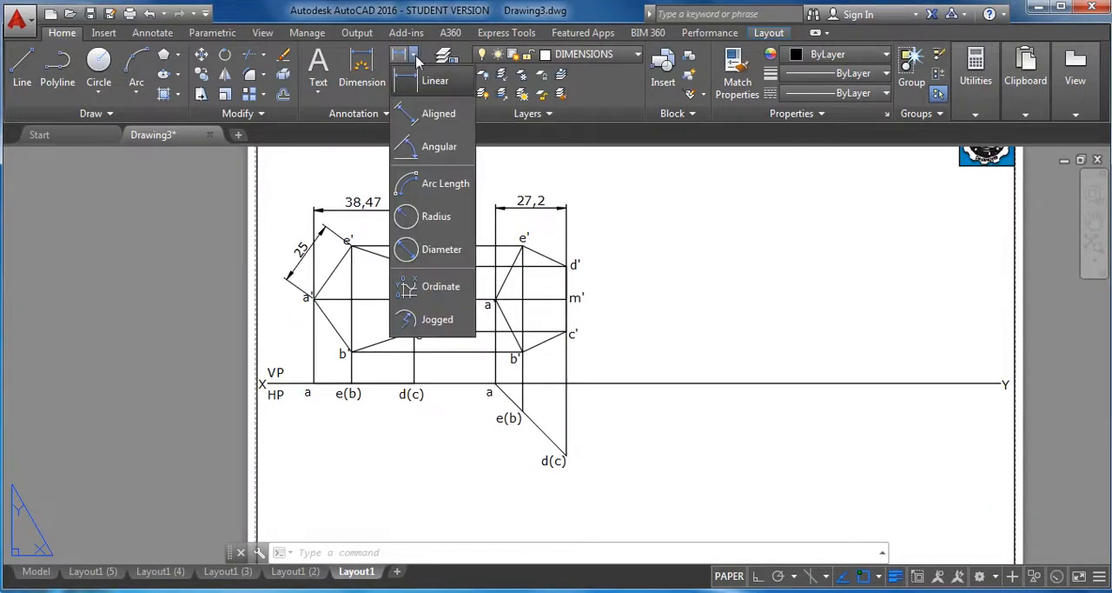
{"action": "left_click", "coordinate": [442, 149]}
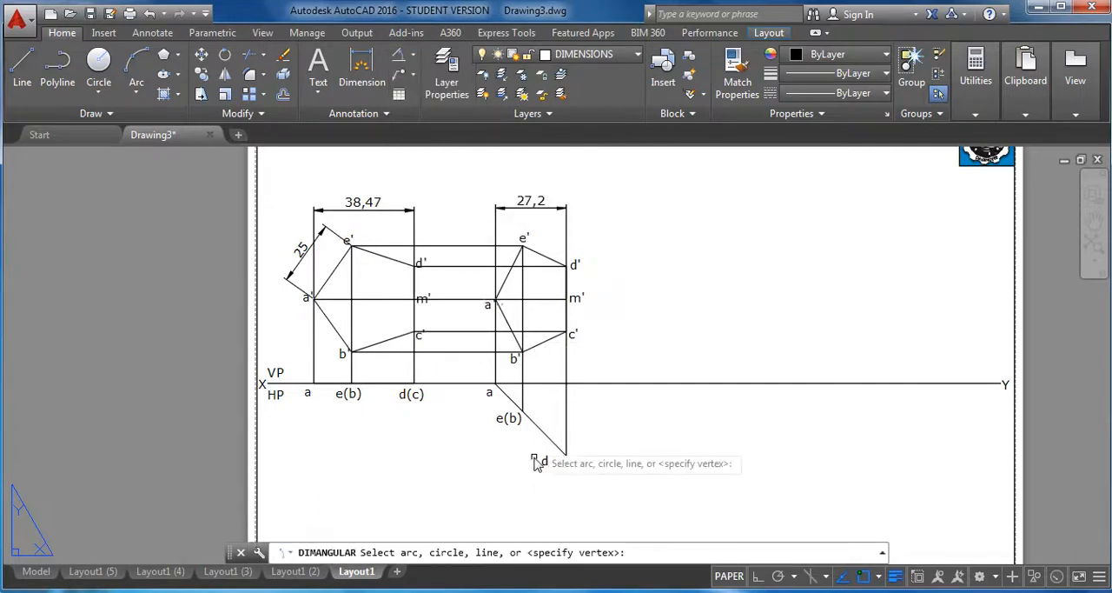
{"action": "left_click", "coordinate": [539, 427]}
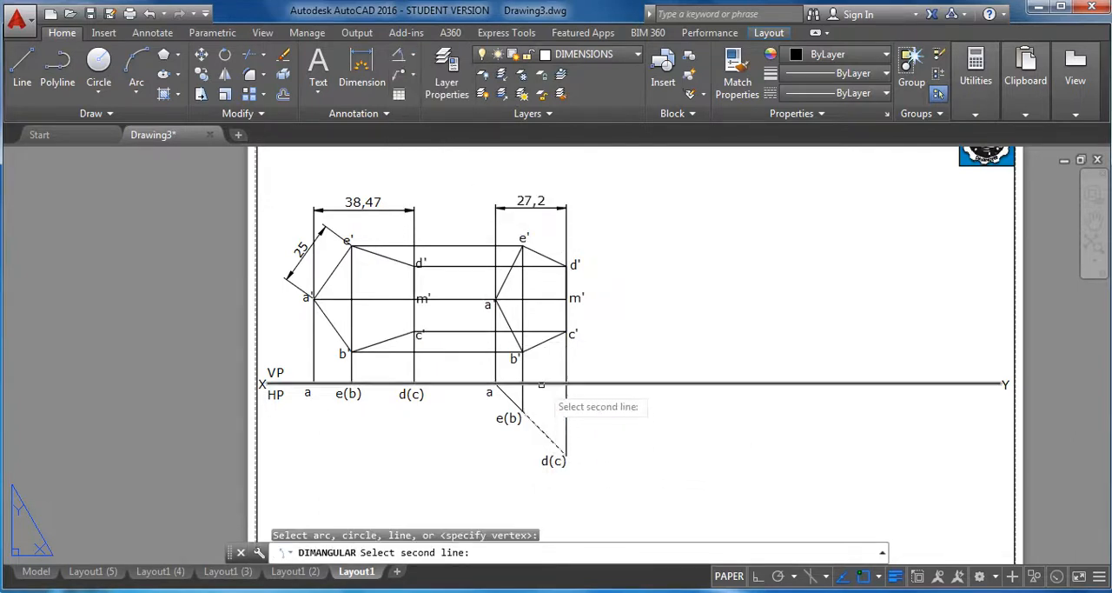
{"action": "left_click", "coordinate": [537, 384]}
{"action": "left_click", "coordinate": [534, 400]}
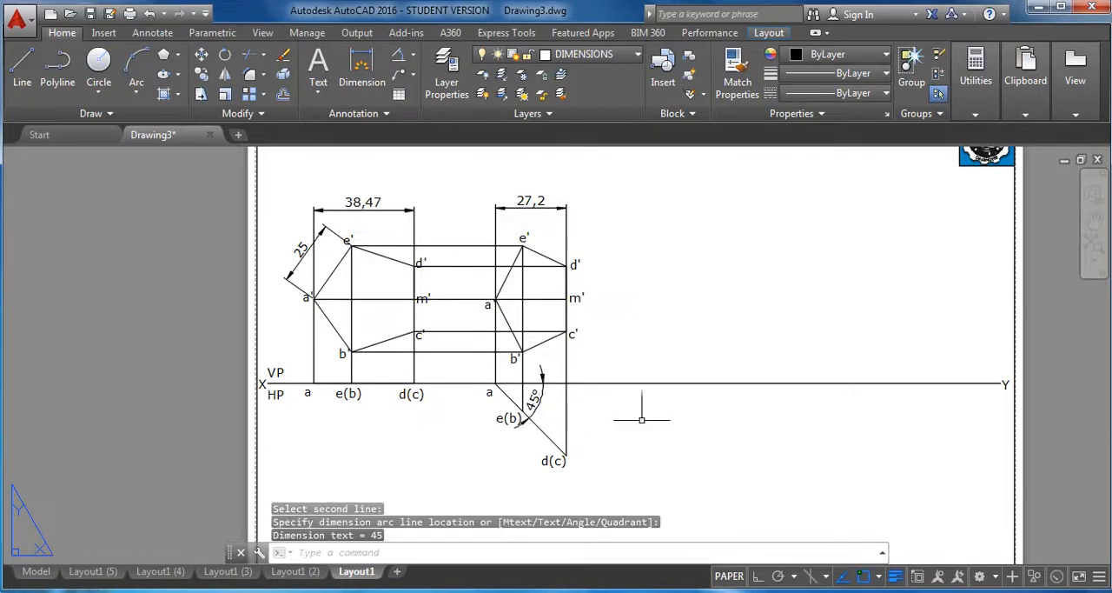
{"action": "scroll", "coordinate": [644, 421], "scroll_direction": "up", "scroll_amount": 2}
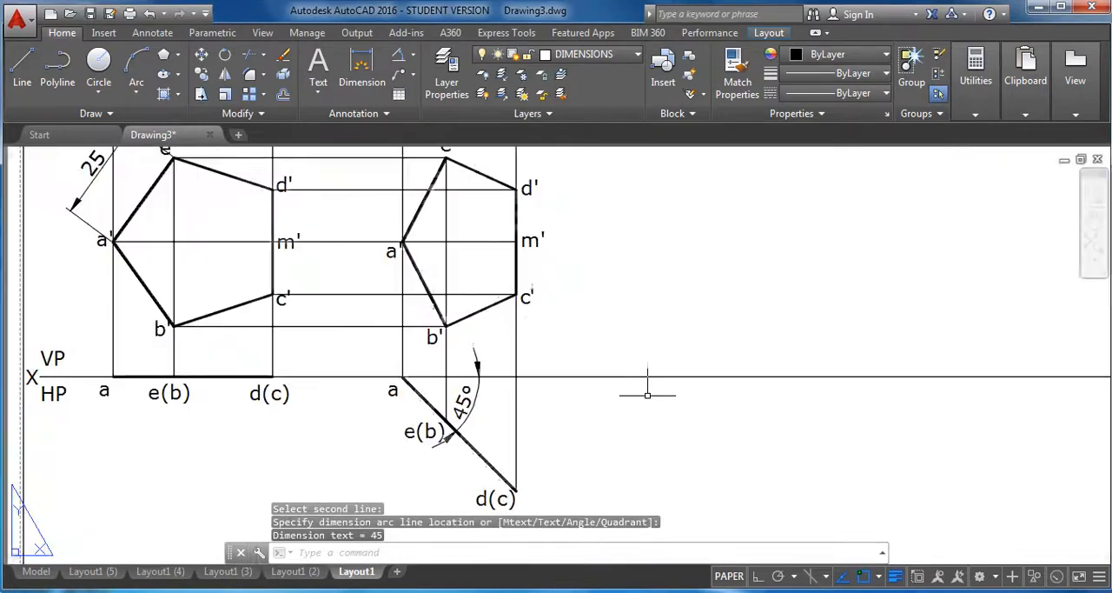
{"action": "mouse_move", "coordinate": [651, 390]}
{"action": "middle_mouse_down"}
{"action": "mouse_move", "coordinate": [651, 422]}
{"action": "mouse_move", "coordinate": [564, 452]}
{"action": "middle_mouse_up"}
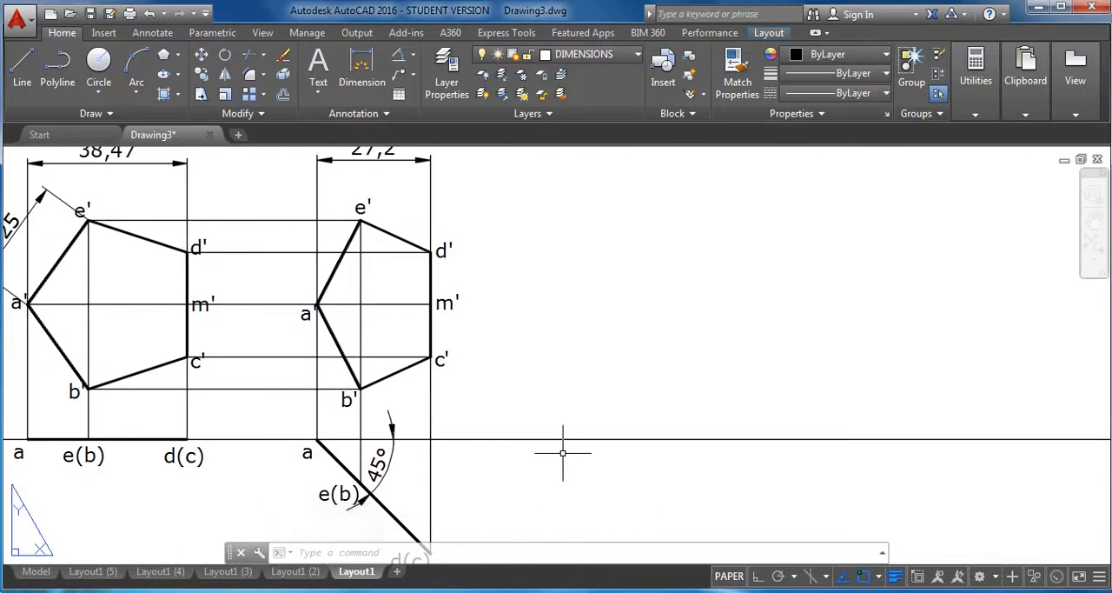
{"action": "key", "text": "Escape"}
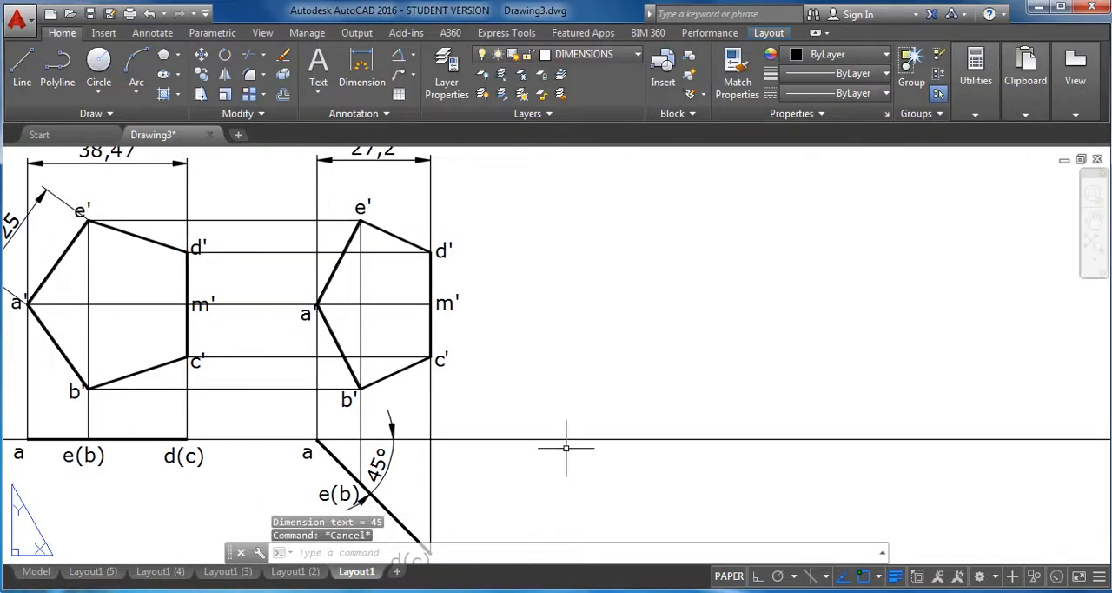
Make PROJECTORS the current layer and enable polar tracking with a 30° increment angle.
{"action": "left_click", "coordinate": [612, 55]}
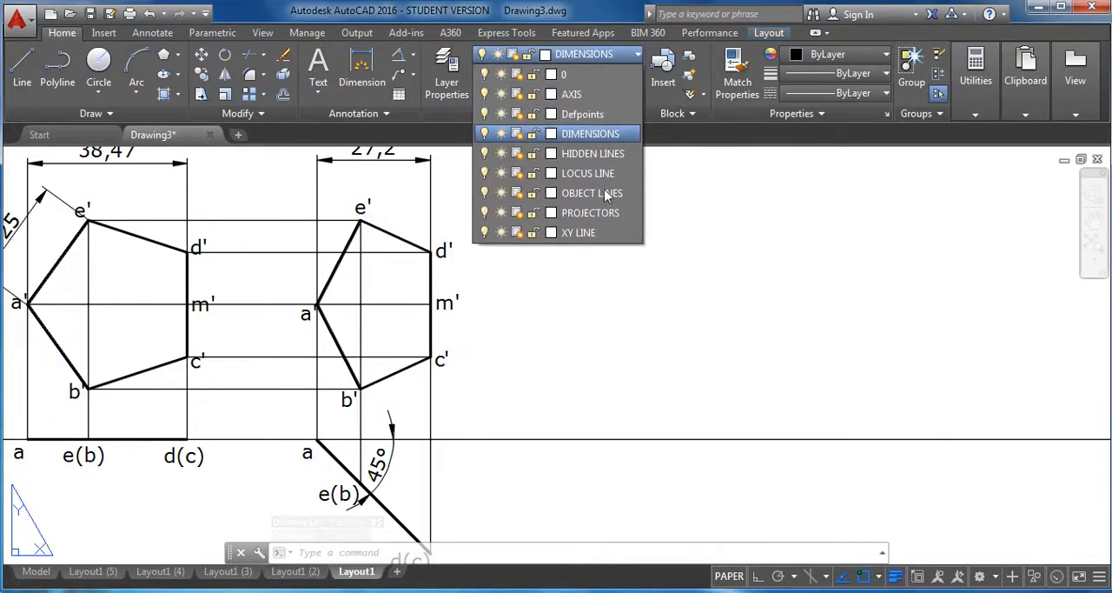
{"action": "left_click", "coordinate": [599, 213]}
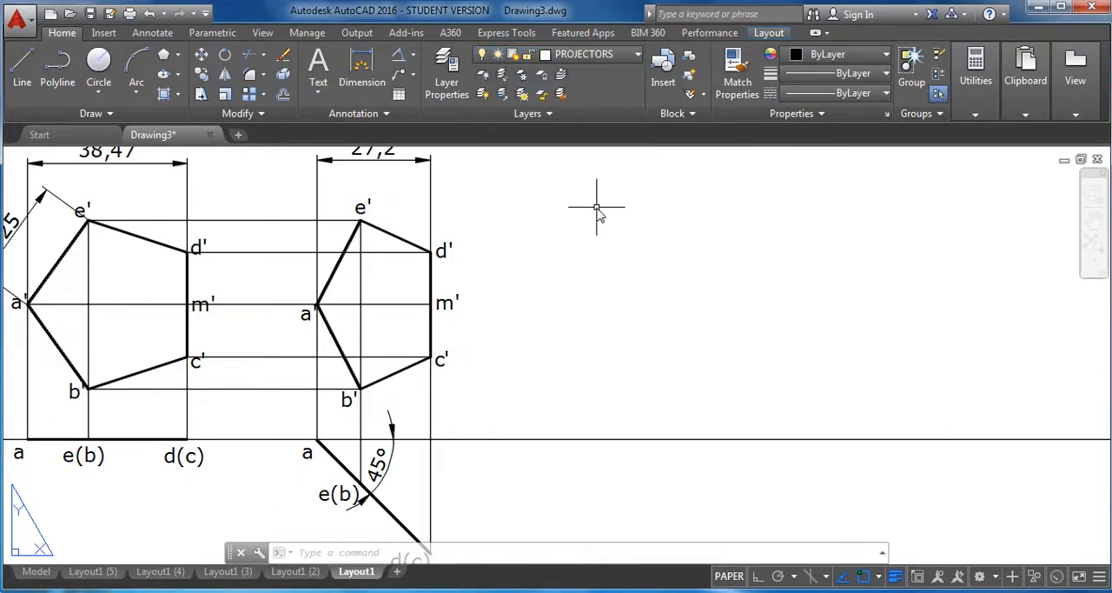
{"action": "left_click", "coordinate": [793, 576]}
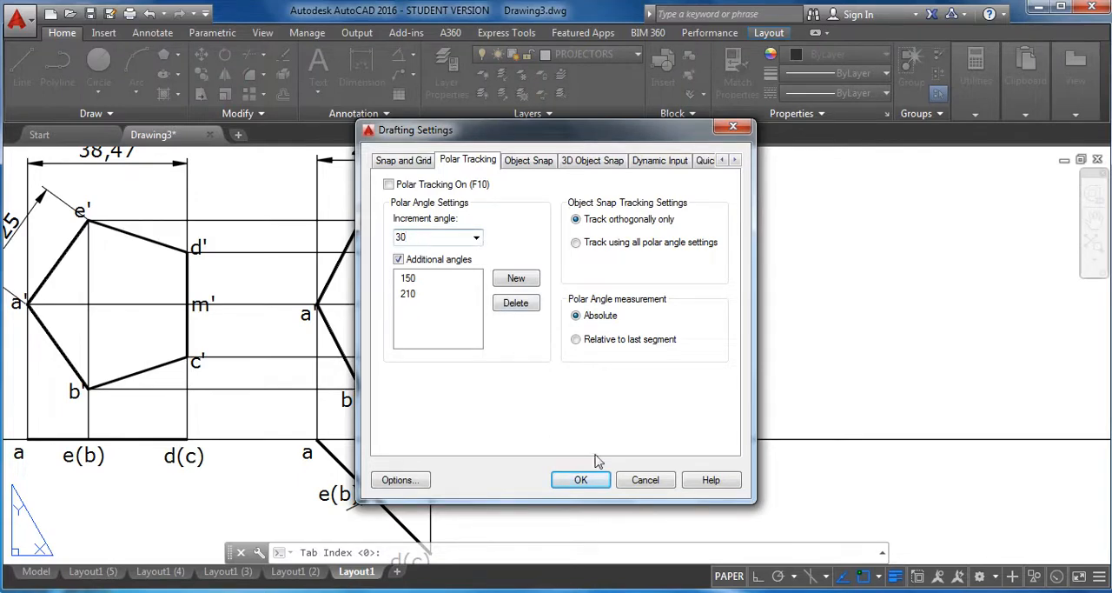
{"action": "left_click", "coordinate": [581, 480]}
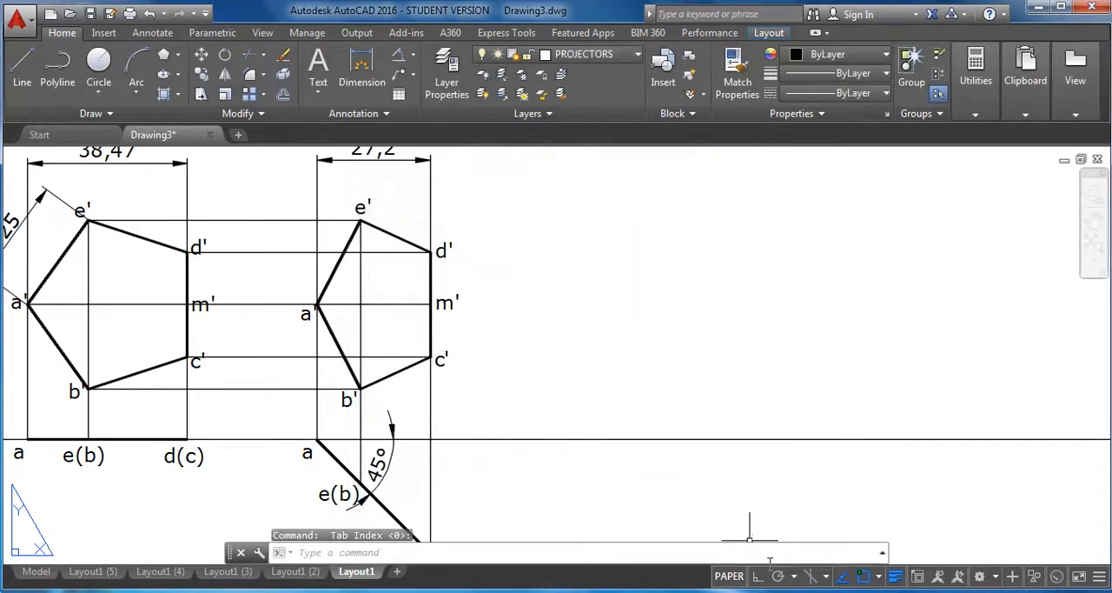
{"action": "left_click", "coordinate": [778, 576]}
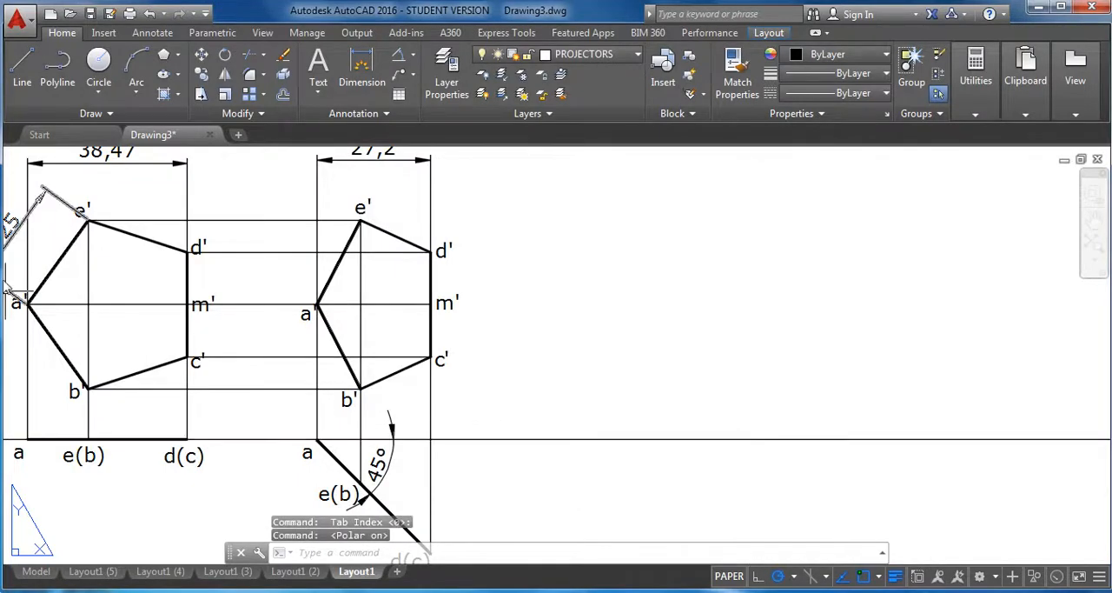
Draw a line about 124 mm long at 30° upward from the XY line, beyond the second-stage views.
{"action": "left_click", "coordinate": [21, 65]}
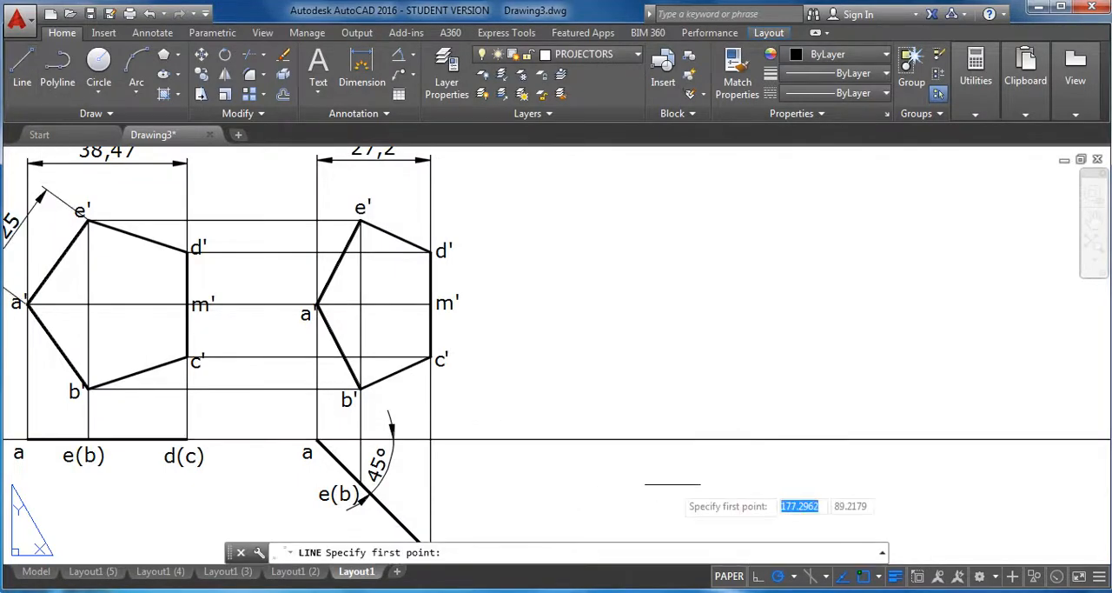
{"action": "left_click", "coordinate": [563, 439]}
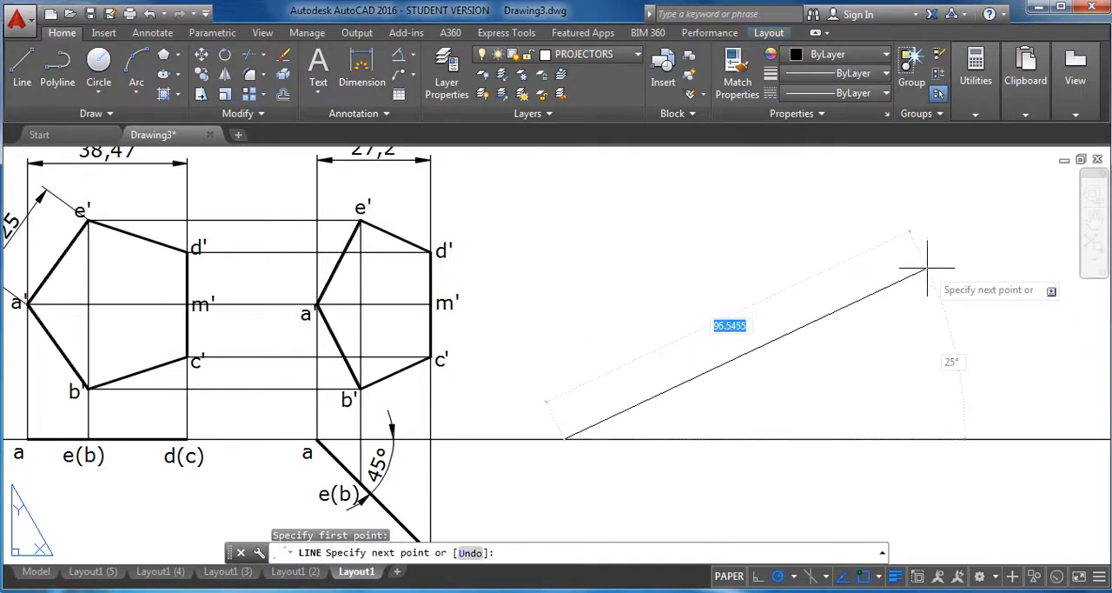
{"action": "scroll", "coordinate": [930, 256], "scroll_direction": "down", "scroll_amount": 1}
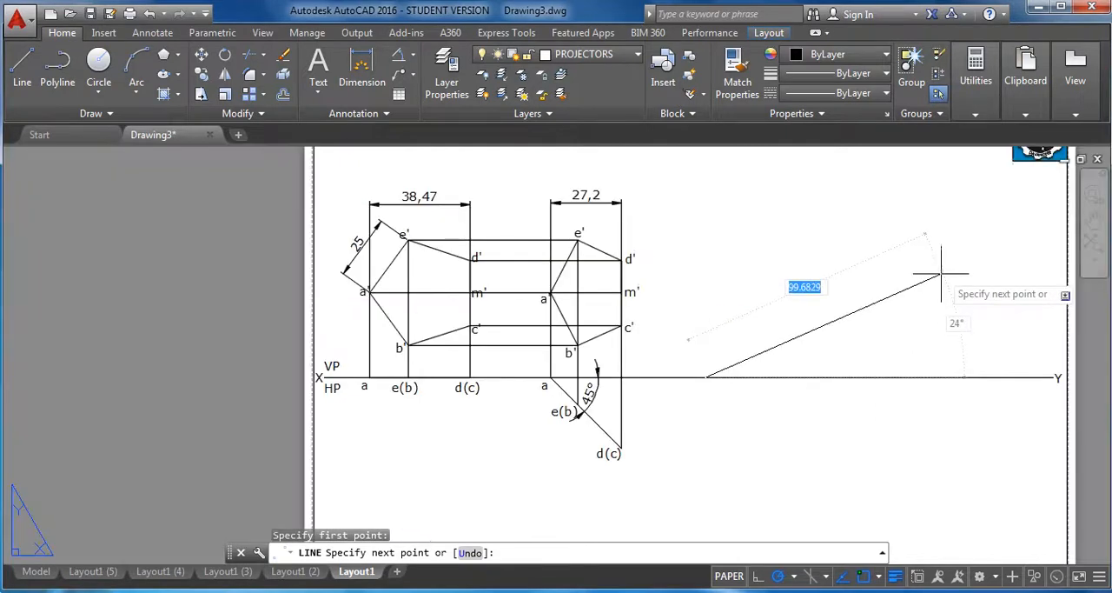
{"action": "left_click", "coordinate": [982, 213]}
{"action": "right_click", "coordinate": [909, 240]}
{"action": "left_click", "coordinate": [934, 280]}
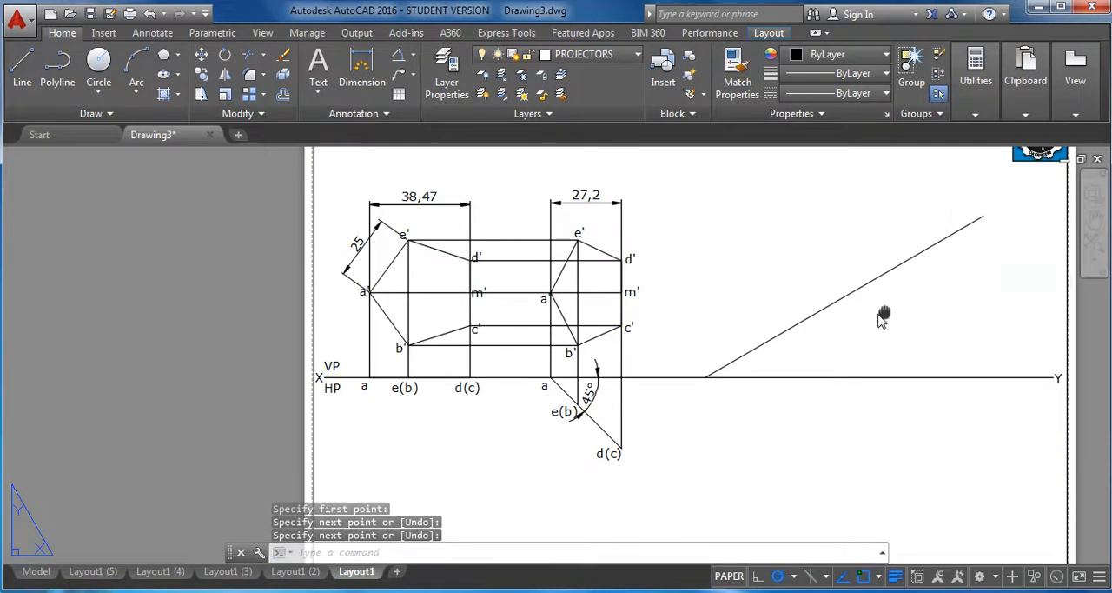
On the DIMENSIONS layer, add an angular dimension between the new inclined line and the XY line.
{"action": "middle_click_drag", "start_coordinate": [882, 317], "coordinate": [791, 317]}
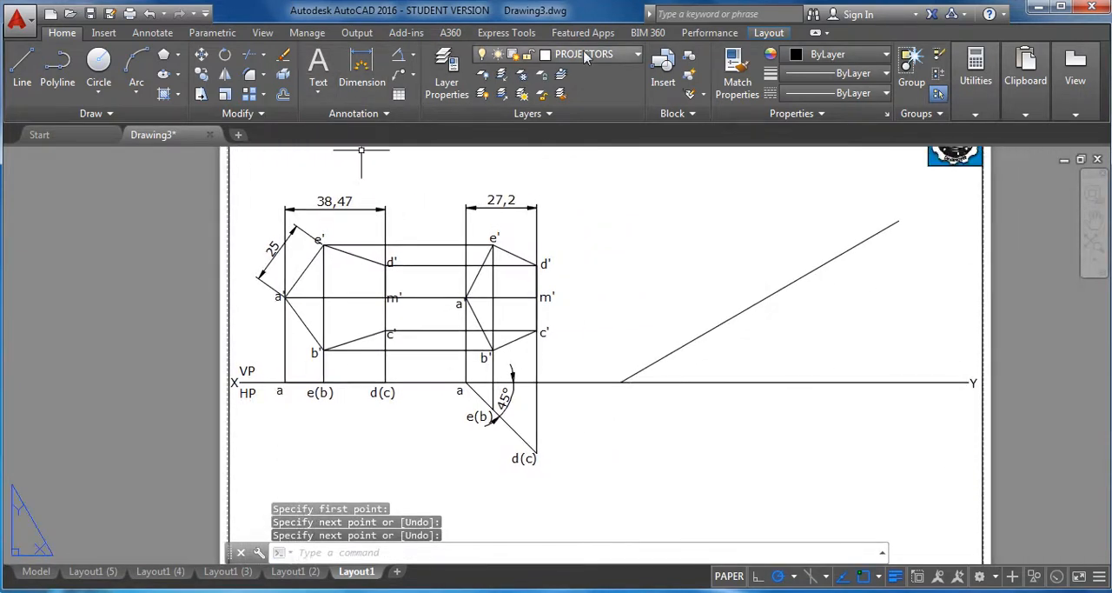
{"action": "left_click", "coordinate": [585, 57]}
{"action": "left_click", "coordinate": [603, 140]}
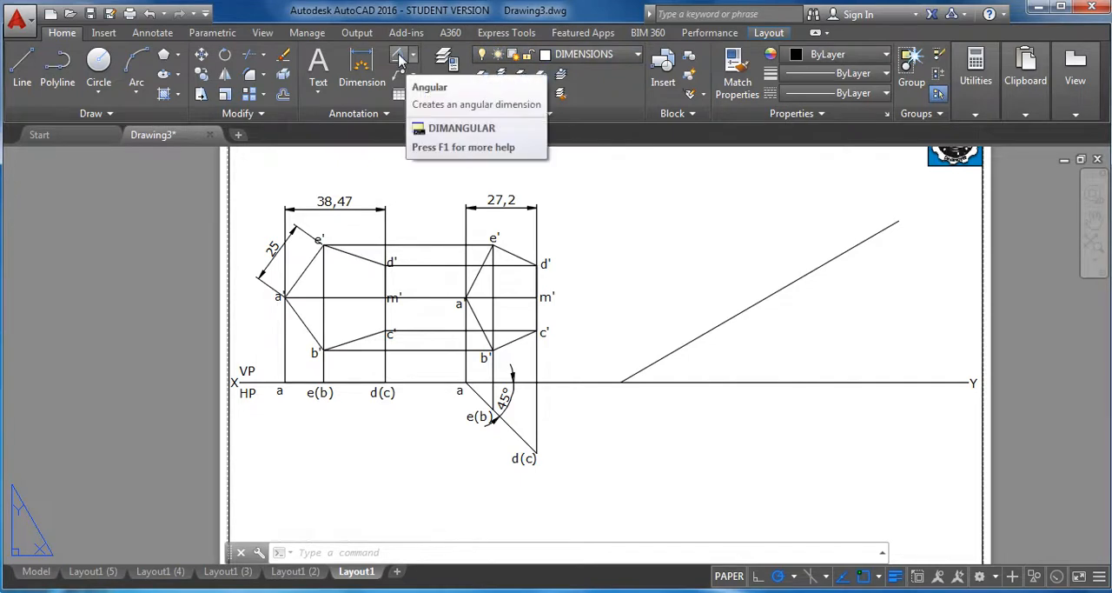
{"action": "left_click", "coordinate": [400, 57]}
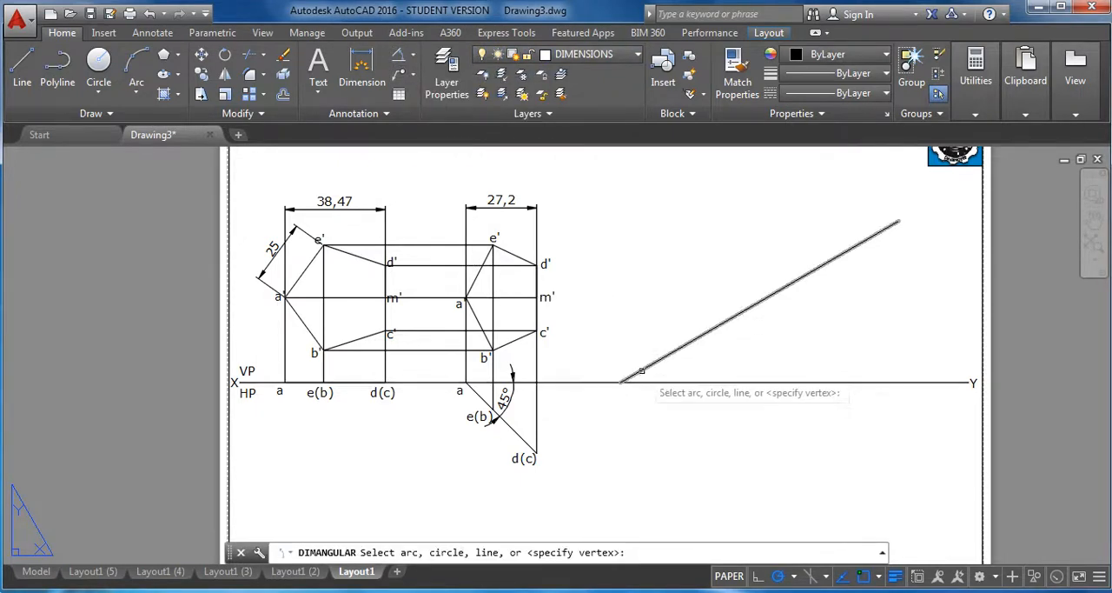
{"action": "left_click", "coordinate": [640, 368]}
{"action": "left_click", "coordinate": [674, 383]}
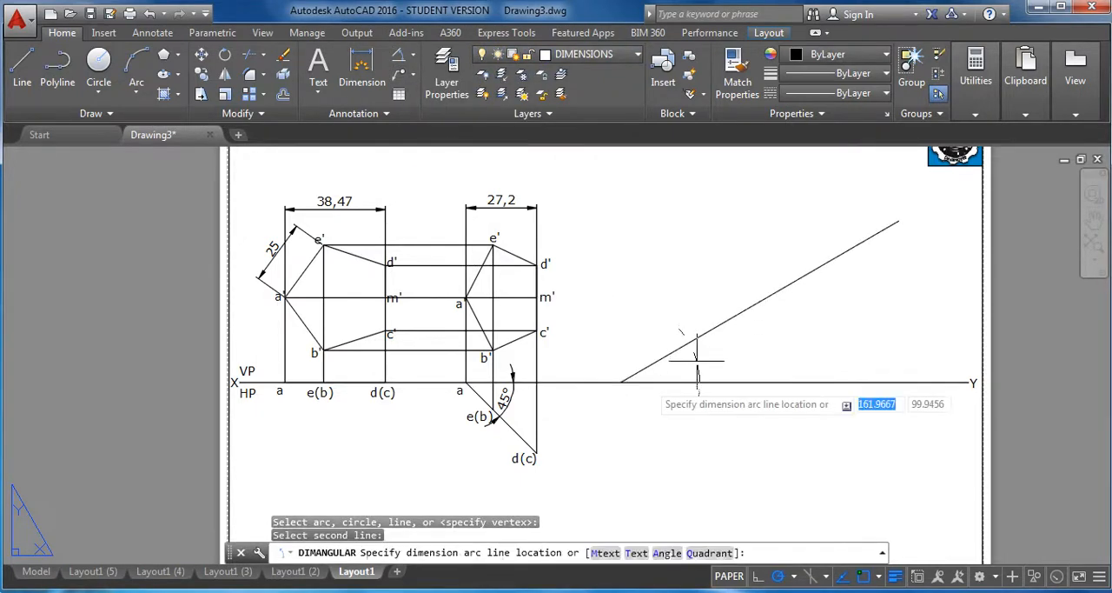
{"action": "left_click", "coordinate": [680, 366]}
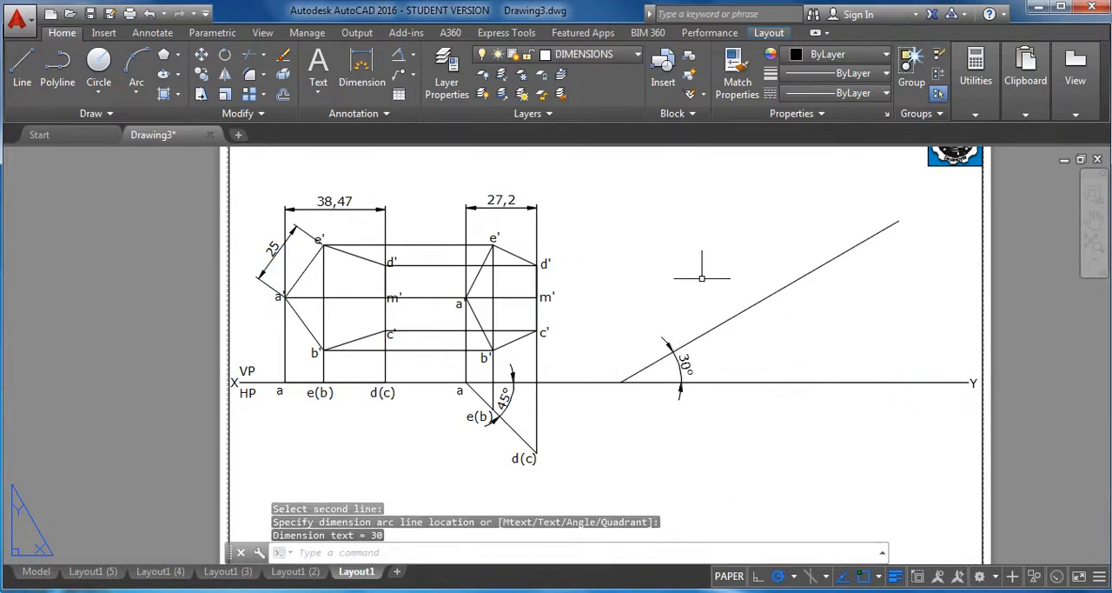
{"action": "middle_click_drag", "start_coordinate": [702, 278], "coordinate": [658, 296]}
{"action": "key", "text": "Escape"}
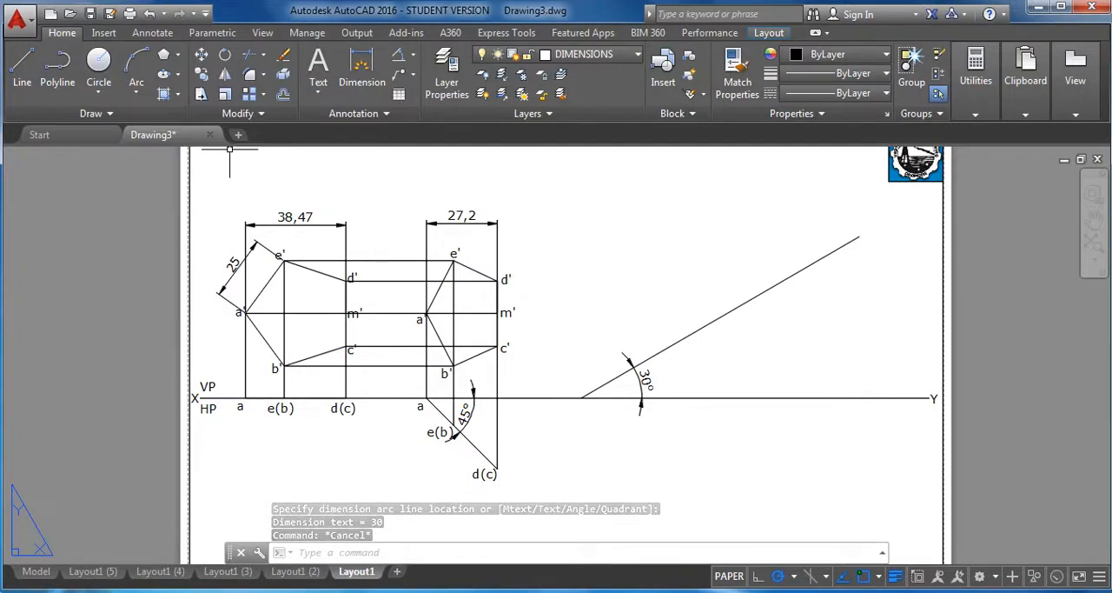
With polar tracking off, draw an arc of radius 38.47 centred on the upper part of the inclined line, crossing that line.
{"action": "left_click", "coordinate": [205, 75]}
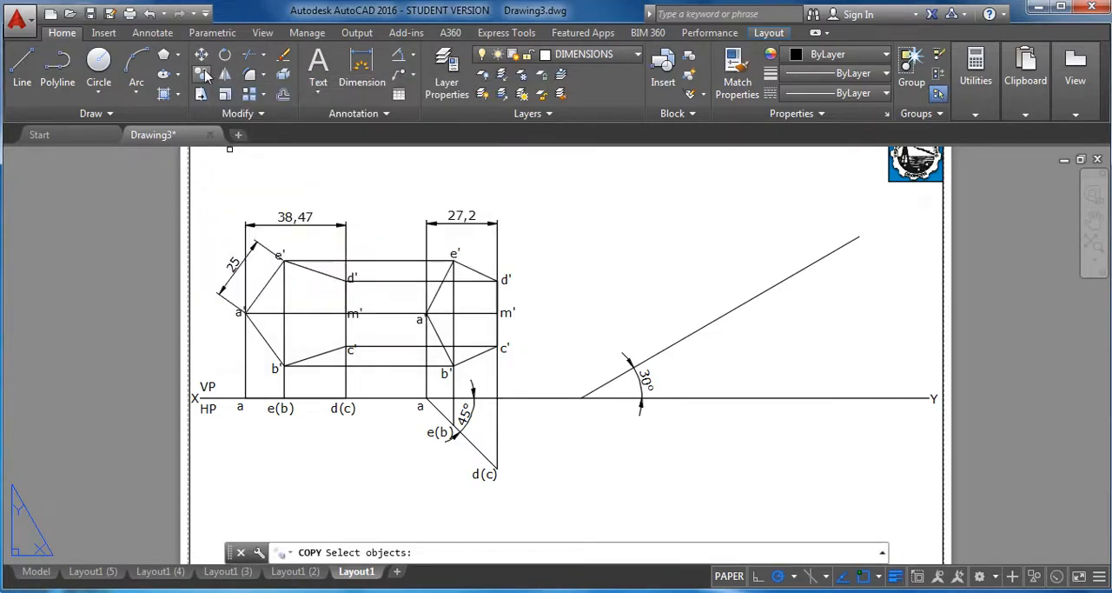
{"action": "key", "text": "Escape"}
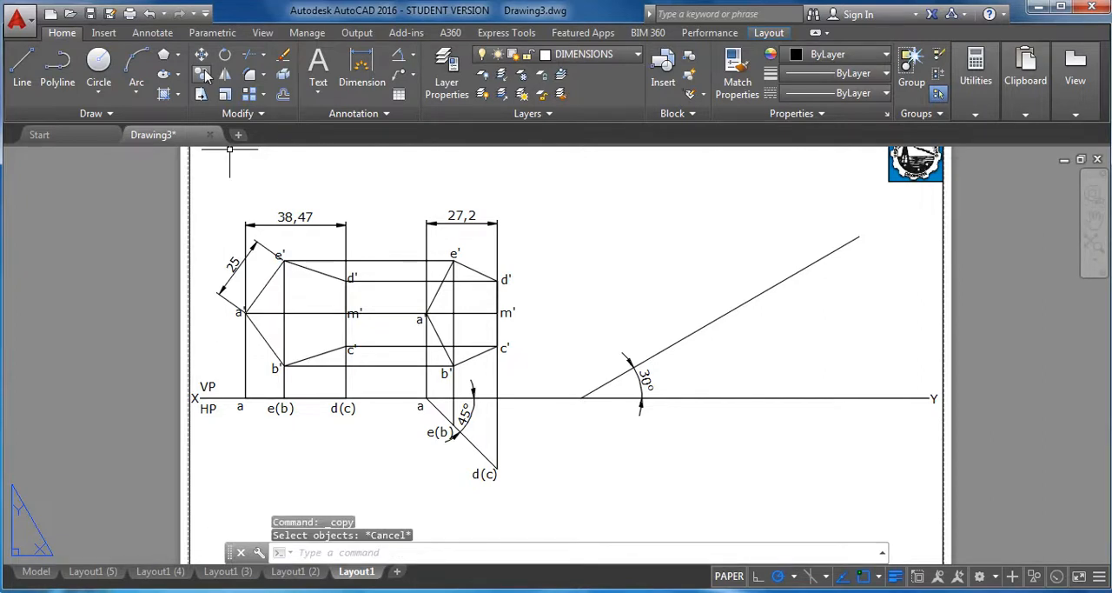
{"action": "left_click", "coordinate": [137, 87]}
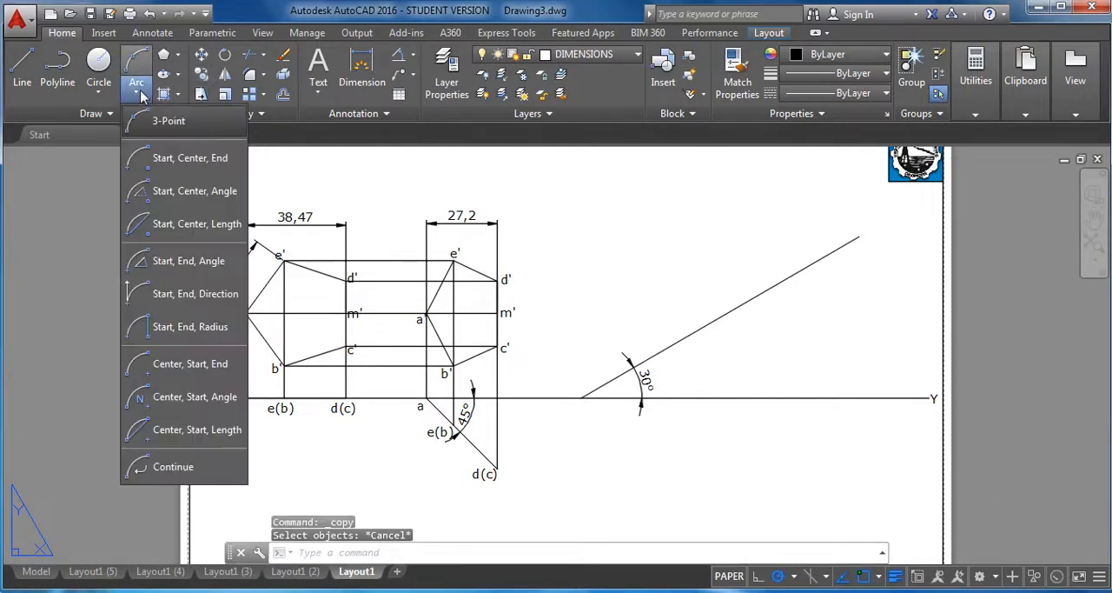
{"action": "left_click", "coordinate": [190, 364]}
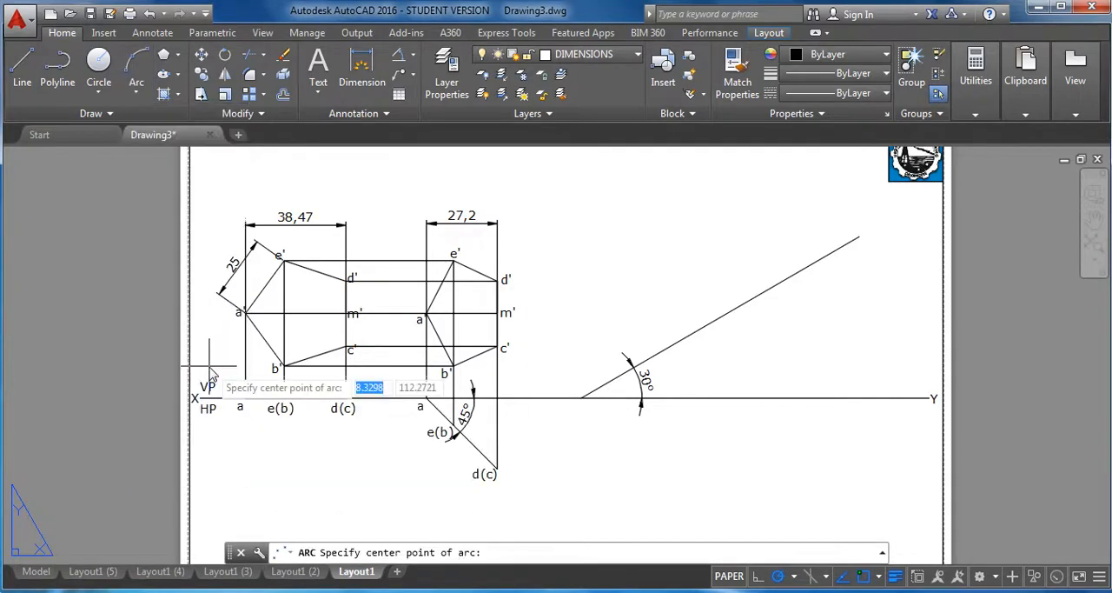
{"action": "left_click", "coordinate": [778, 578]}
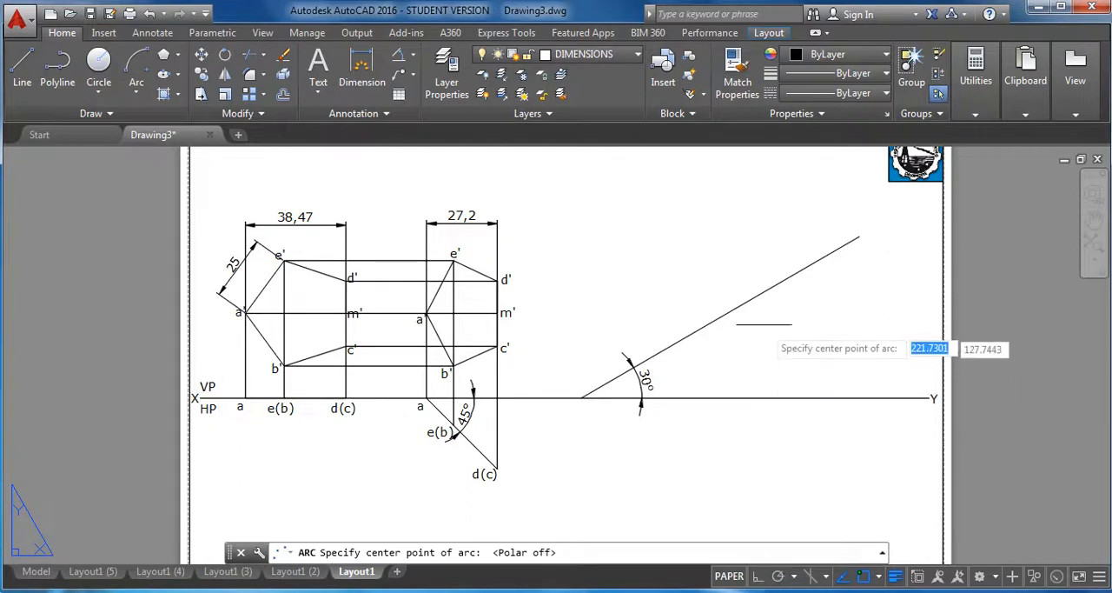
{"action": "left_click", "coordinate": [795, 274]}
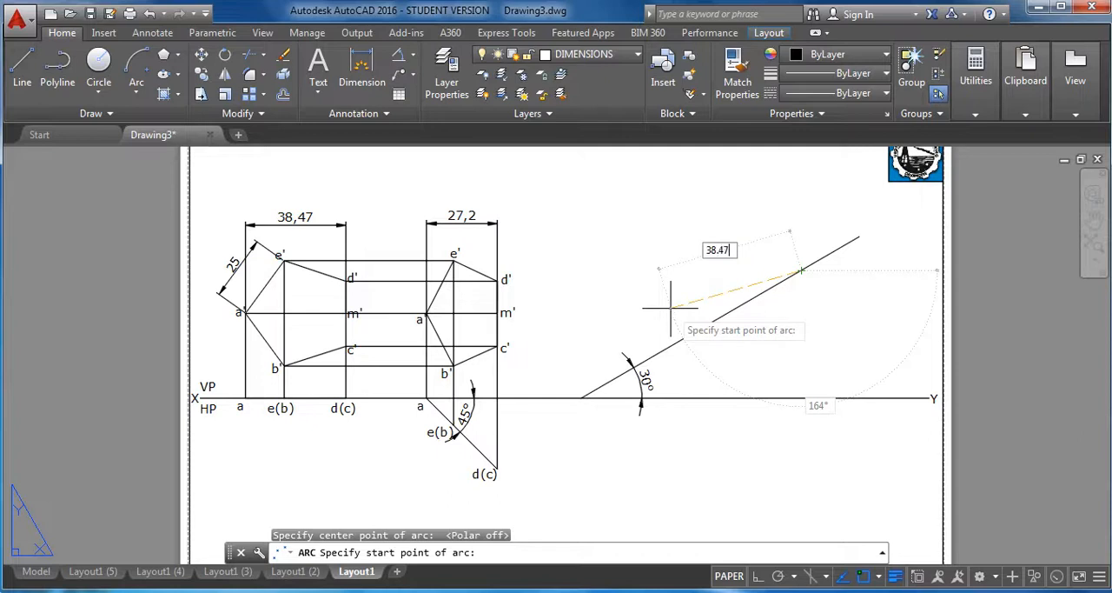
{"action": "key", "text": "Return"}
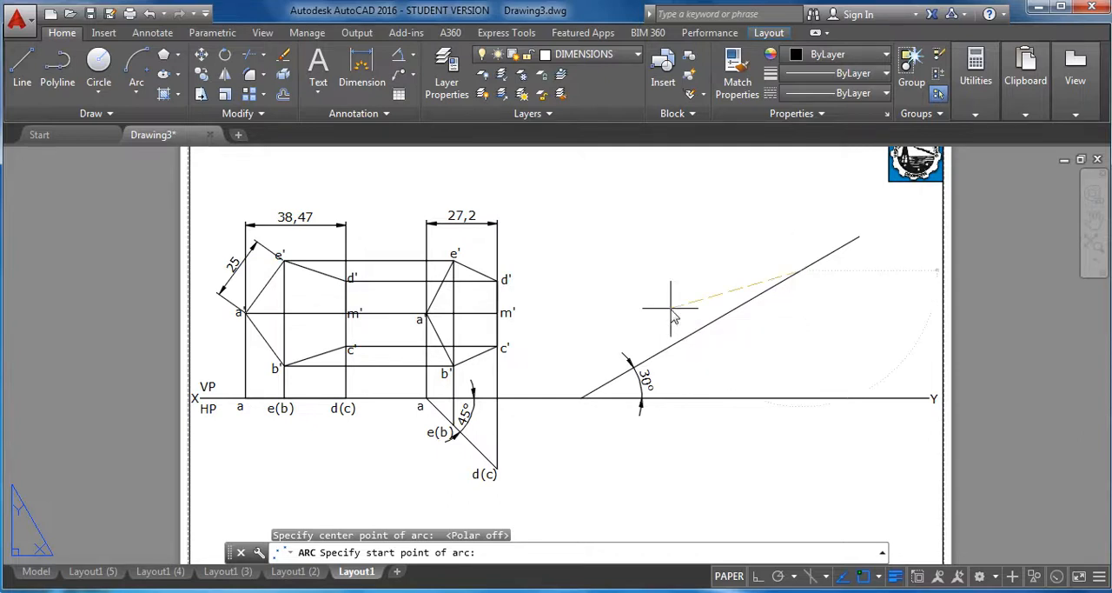
{"action": "left_click", "coordinate": [739, 339]}
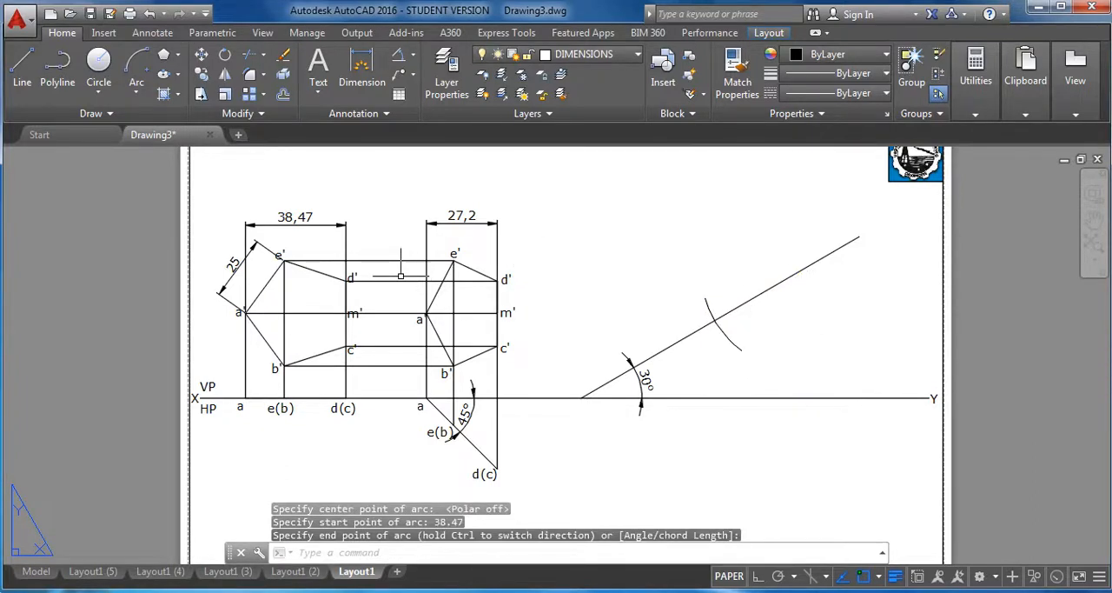
{"action": "left_click", "coordinate": [326, 224]}
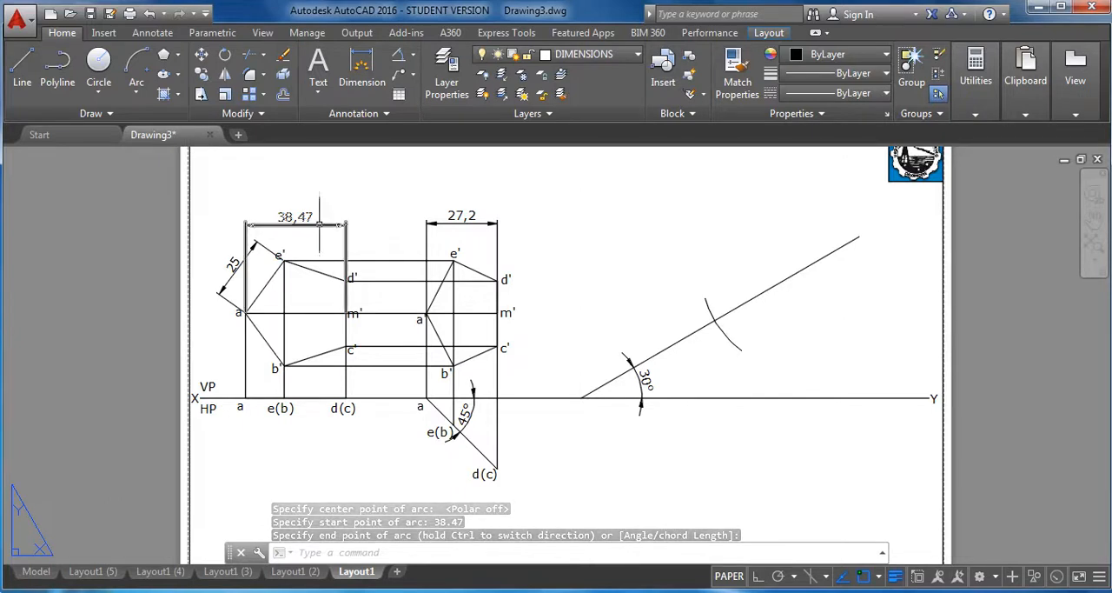
{"action": "key", "text": "Escape"}
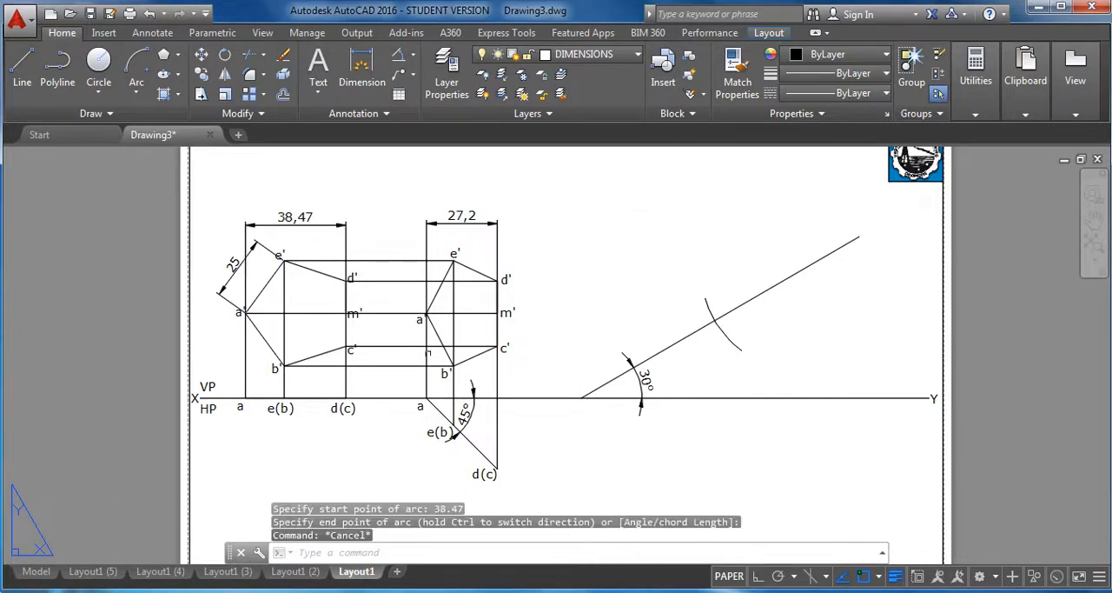
Copy the a' label from the first pentagon to the intersection of the arc and the inclined line.
{"action": "left_click", "coordinate": [202, 76]}
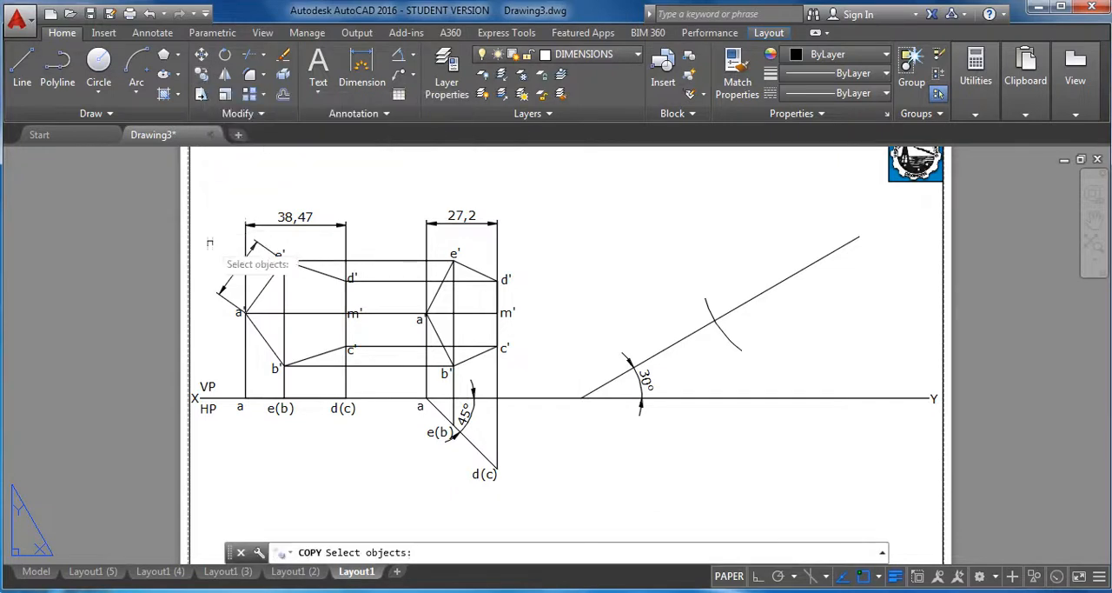
{"action": "left_click", "coordinate": [240, 314]}
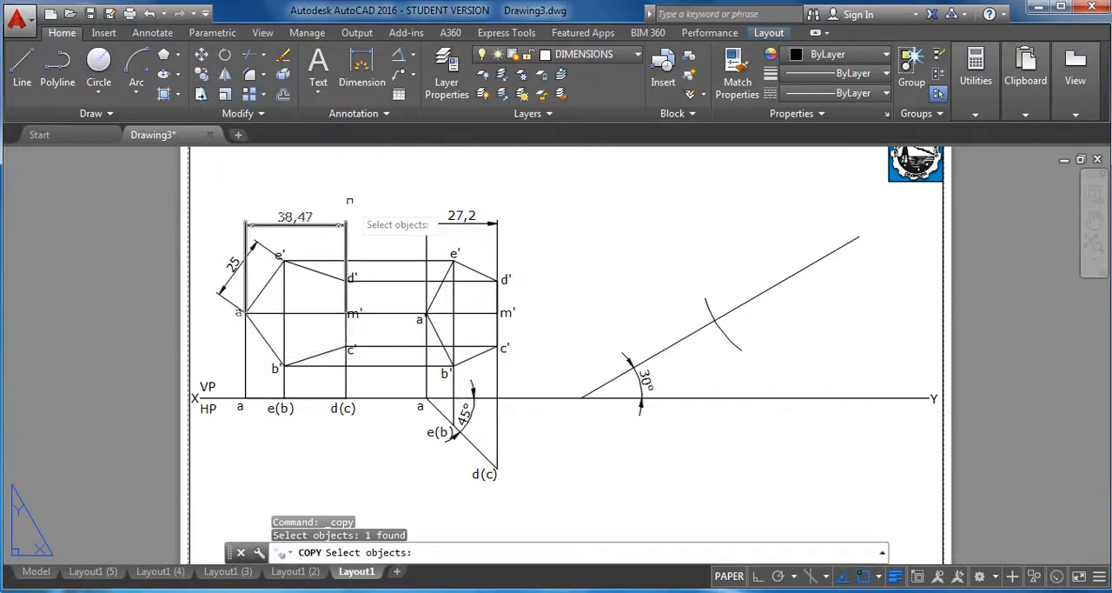
{"action": "key", "text": "Return"}
{"action": "left_click", "coordinate": [246, 312]}
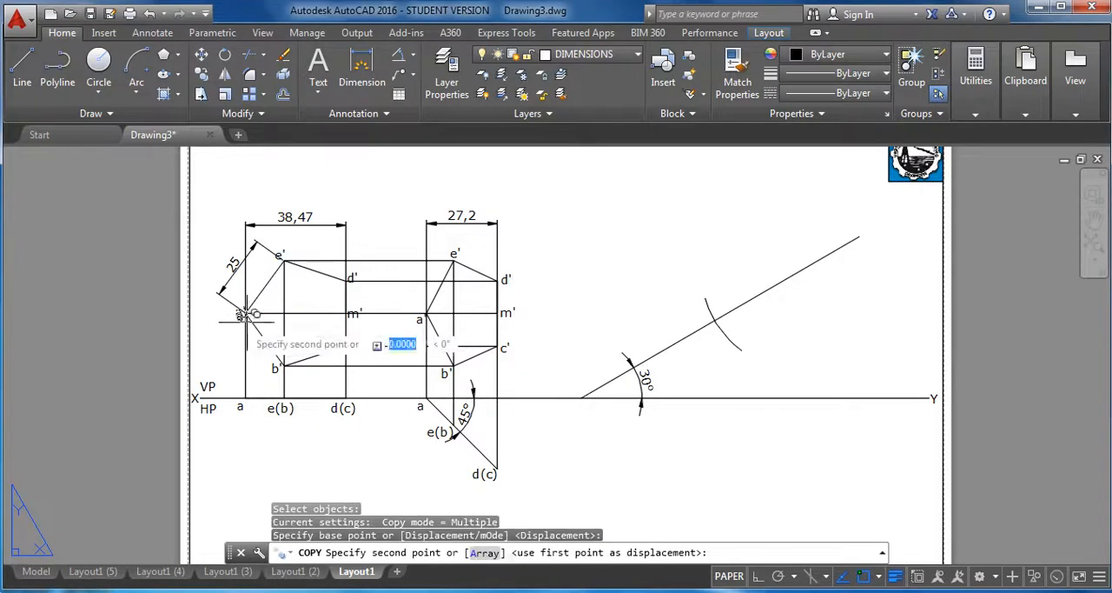
{"action": "scroll", "coordinate": [691, 315], "scroll_direction": "up", "scroll_amount": 2}
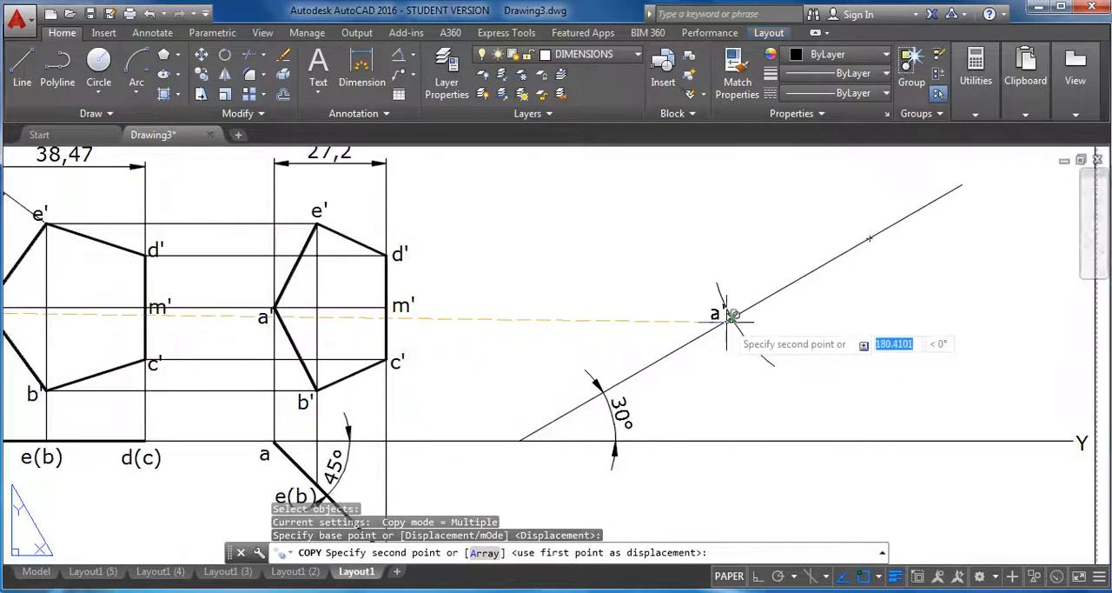
{"action": "left_click", "coordinate": [722, 321]}
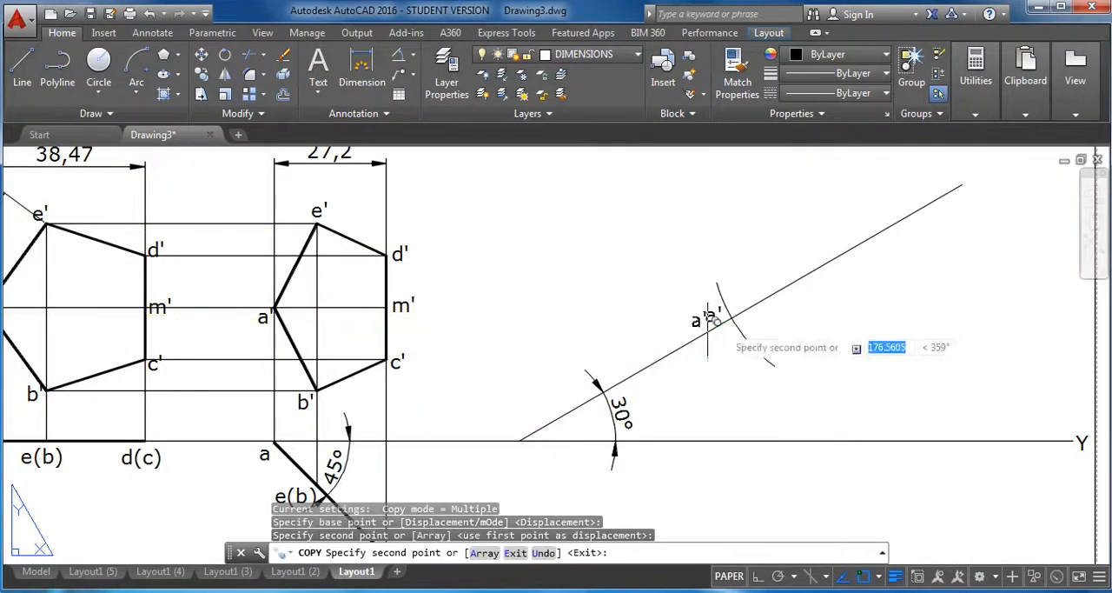
{"action": "key", "text": "Escape"}
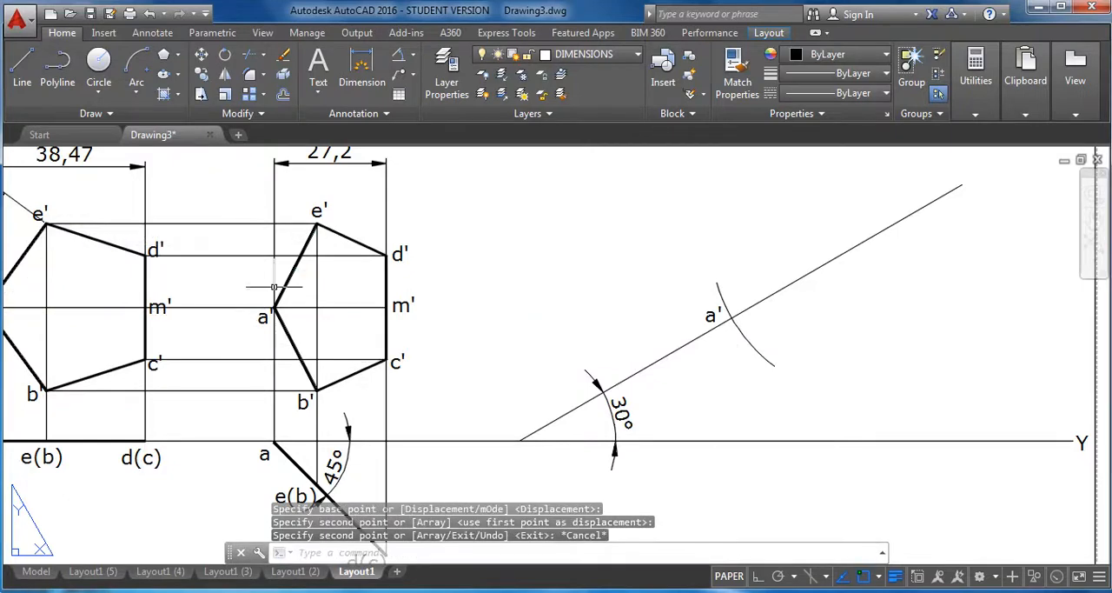
Copy the m' label from the first pentagon to the arc's centre point on the inclined line.
{"action": "key", "text": "Return"}
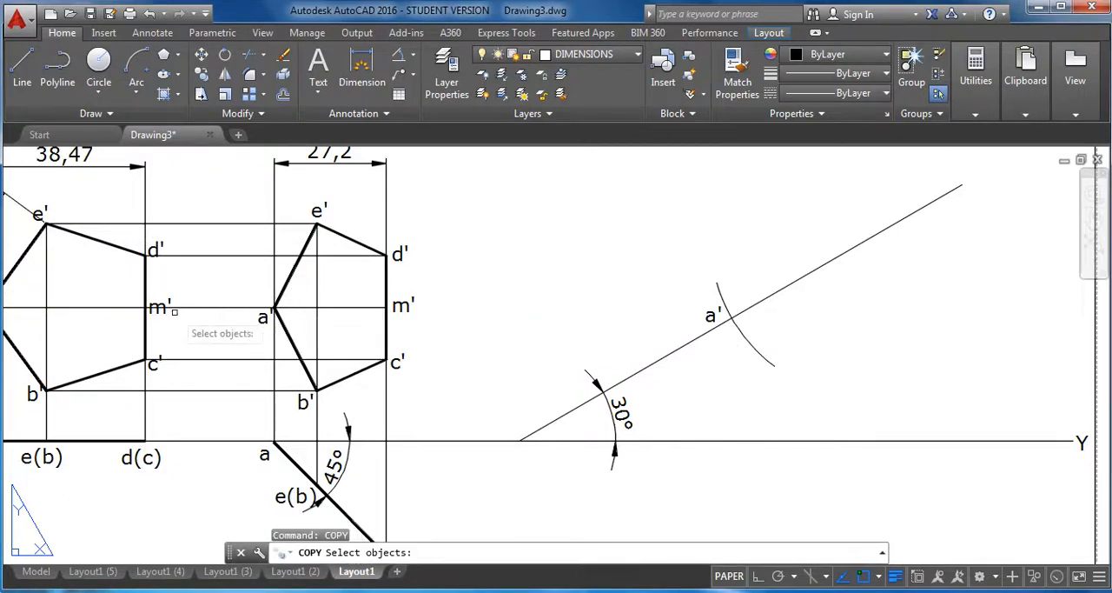
{"action": "left_click", "coordinate": [160, 309]}
{"action": "key", "text": "Return"}
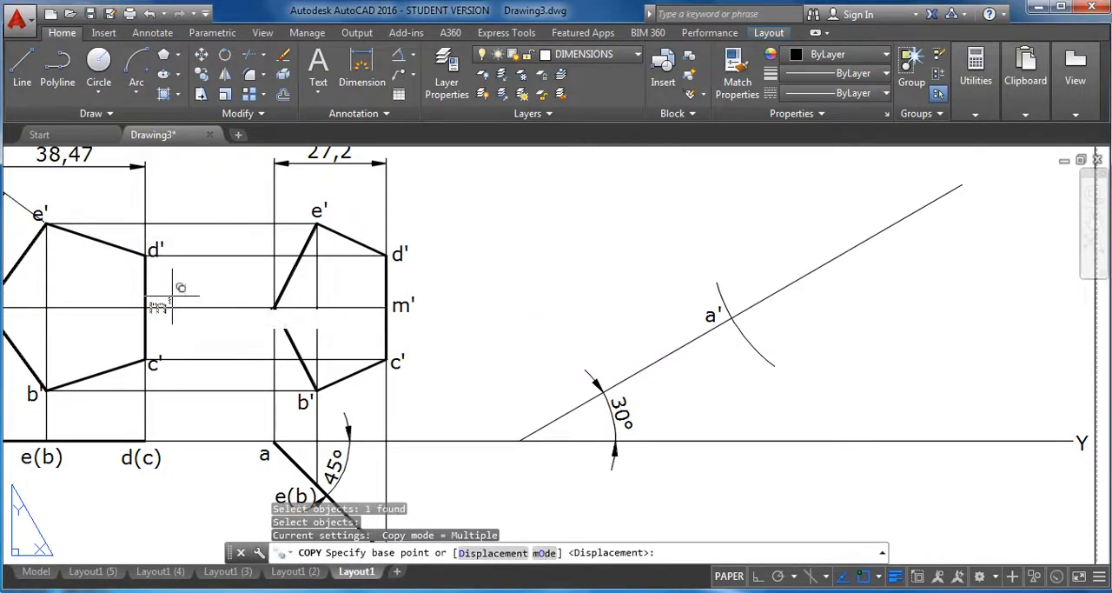
{"action": "left_click", "coordinate": [170, 300]}
{"action": "scroll", "coordinate": [852, 287], "scroll_direction": "up", "scroll_amount": 2}
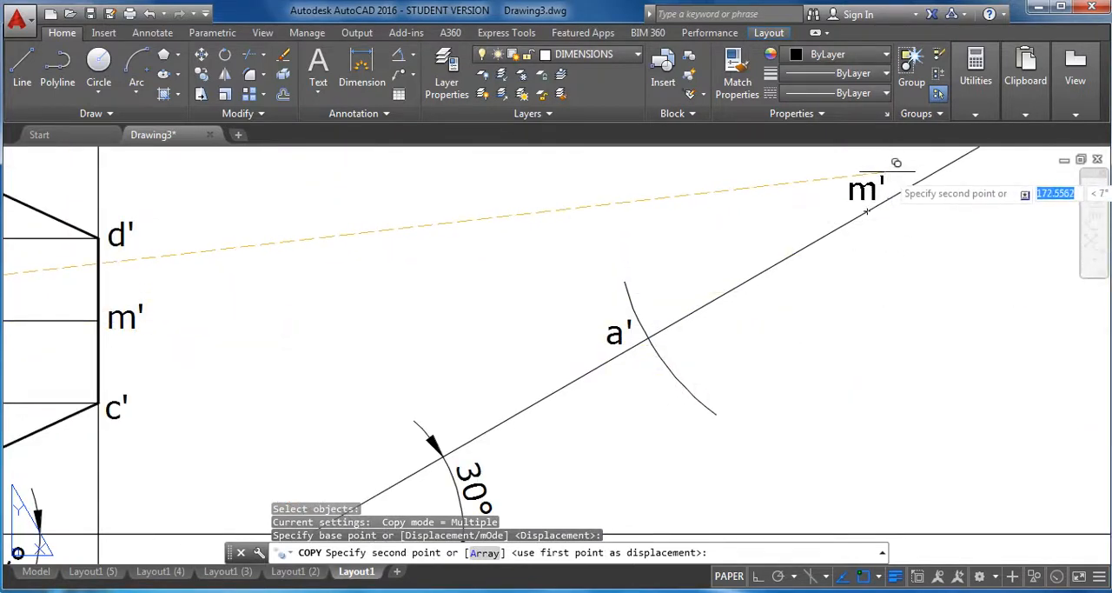
{"action": "left_click", "coordinate": [904, 161]}
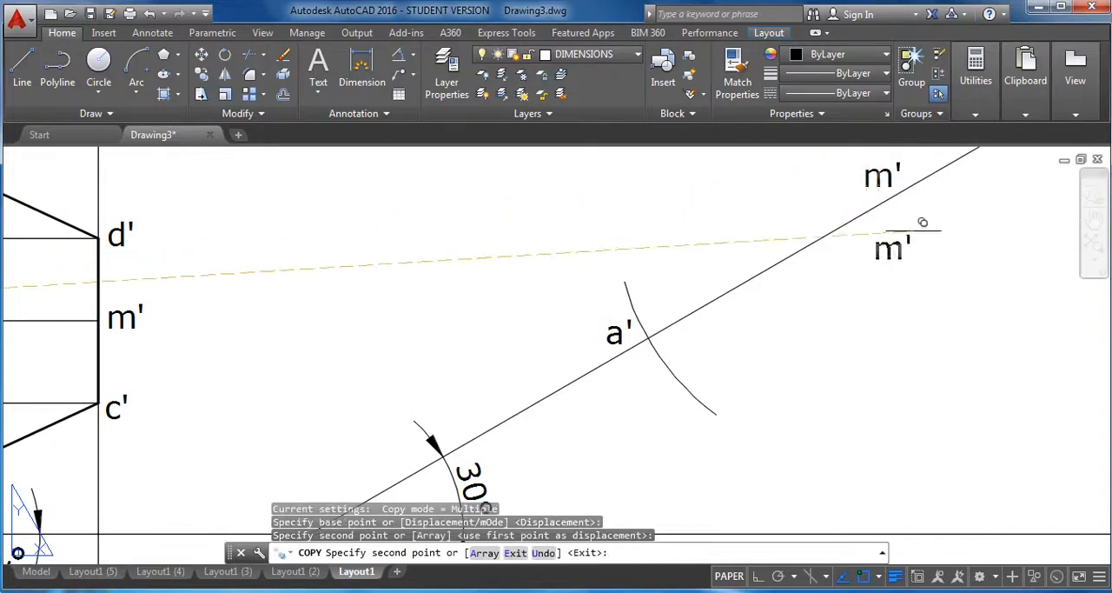
On the LOCUS LINE layer with ortho on, draw a horizontal line about 42 mm long rightward from a' on the inclined line.
{"action": "scroll", "coordinate": [919, 219], "scroll_direction": "down", "scroll_amount": 2}
{"action": "key", "text": "Escape"}
{"action": "scroll", "coordinate": [928, 277], "scroll_direction": "down", "scroll_amount": 2}
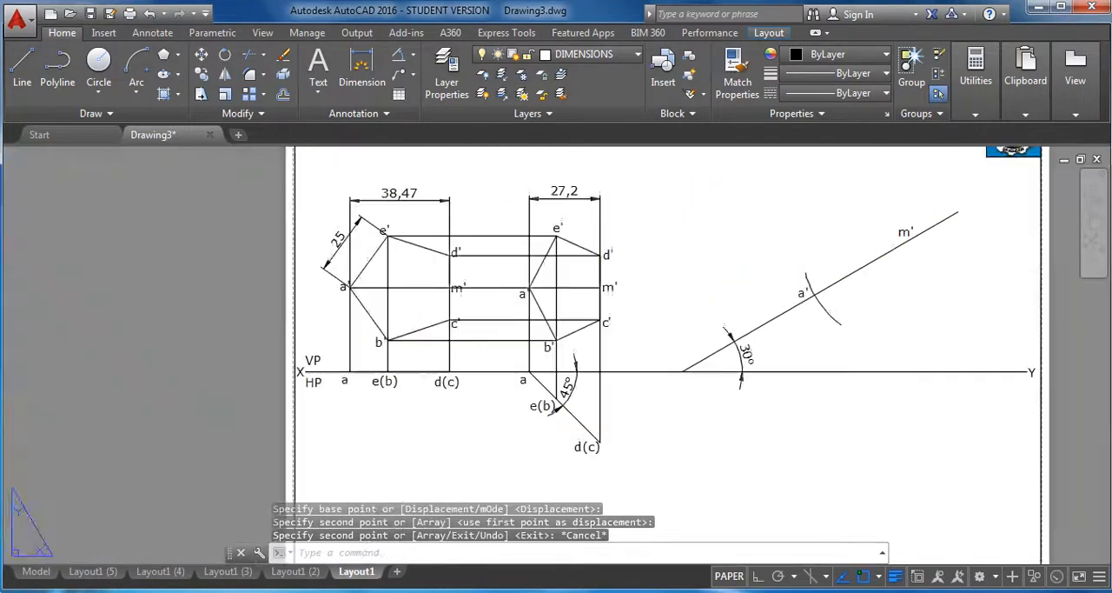
{"action": "middle_click_drag", "start_coordinate": [928, 276], "coordinate": [722, 285]}
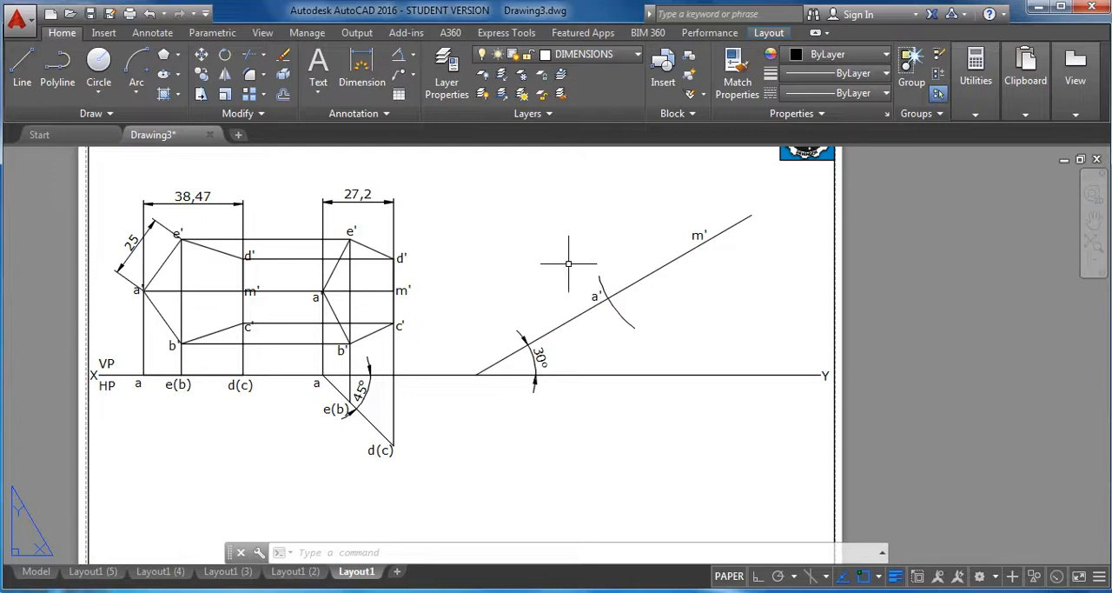
{"action": "left_click", "coordinate": [613, 58]}
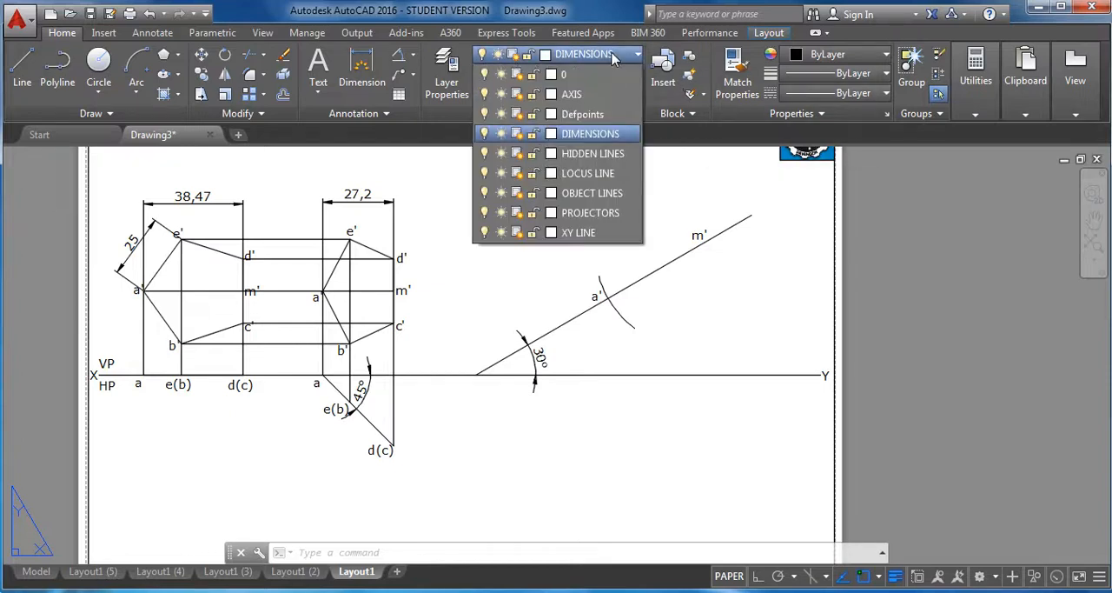
{"action": "left_click", "coordinate": [614, 173]}
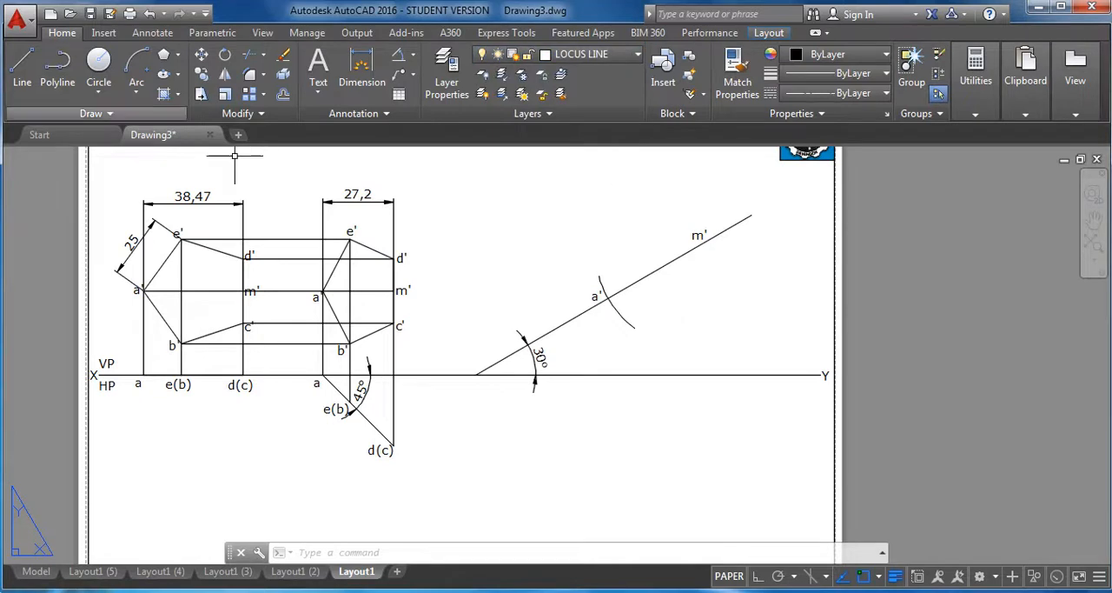
{"action": "left_click", "coordinate": [21, 70]}
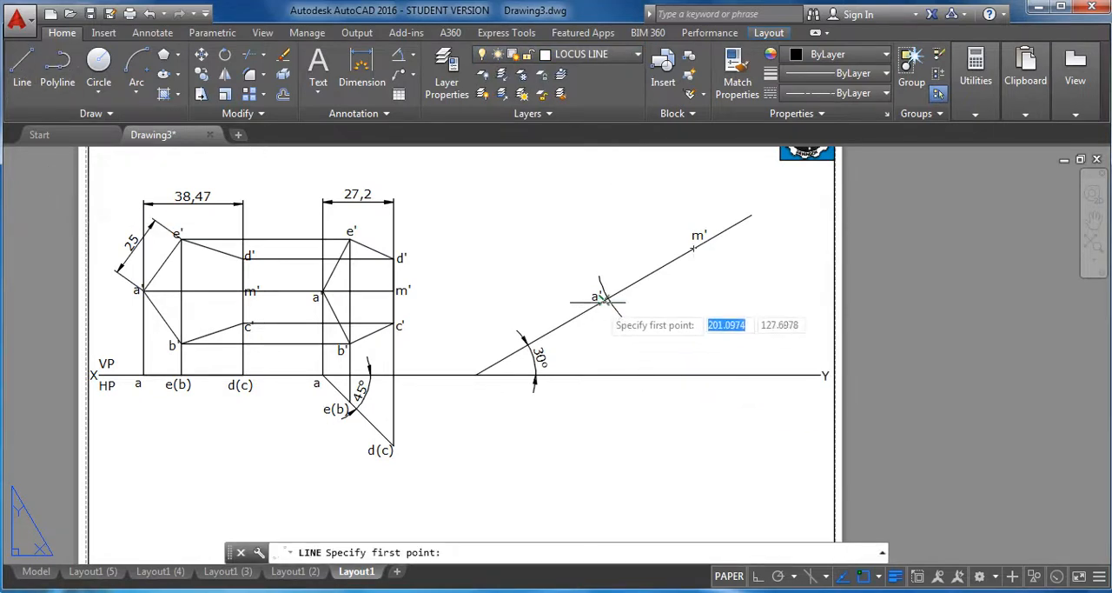
{"action": "scroll", "coordinate": [608, 298], "scroll_direction": "up", "scroll_amount": 5}
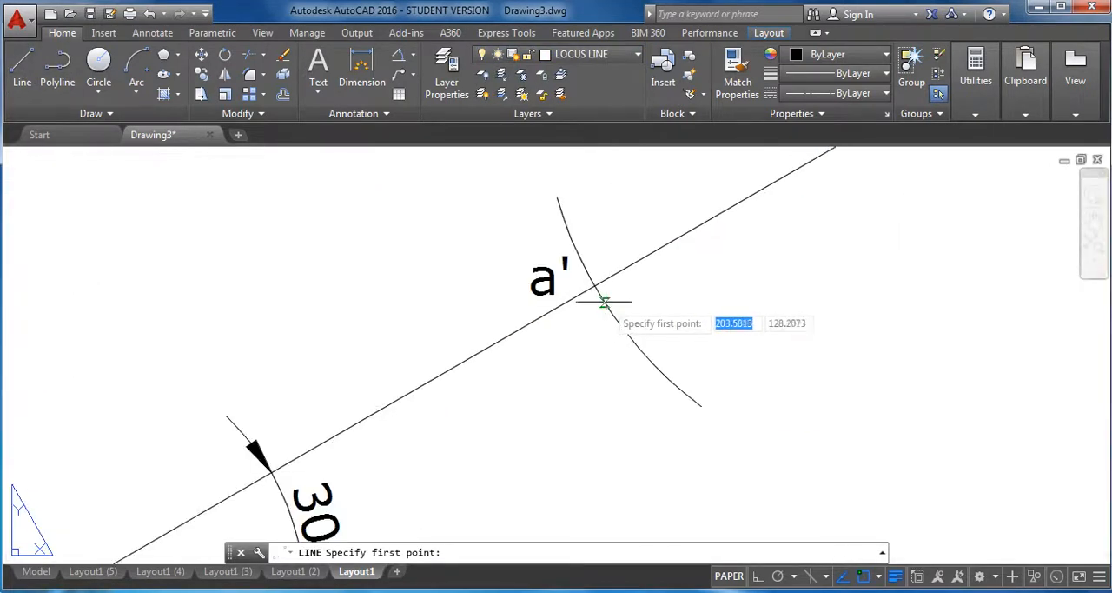
{"action": "left_click", "coordinate": [591, 285]}
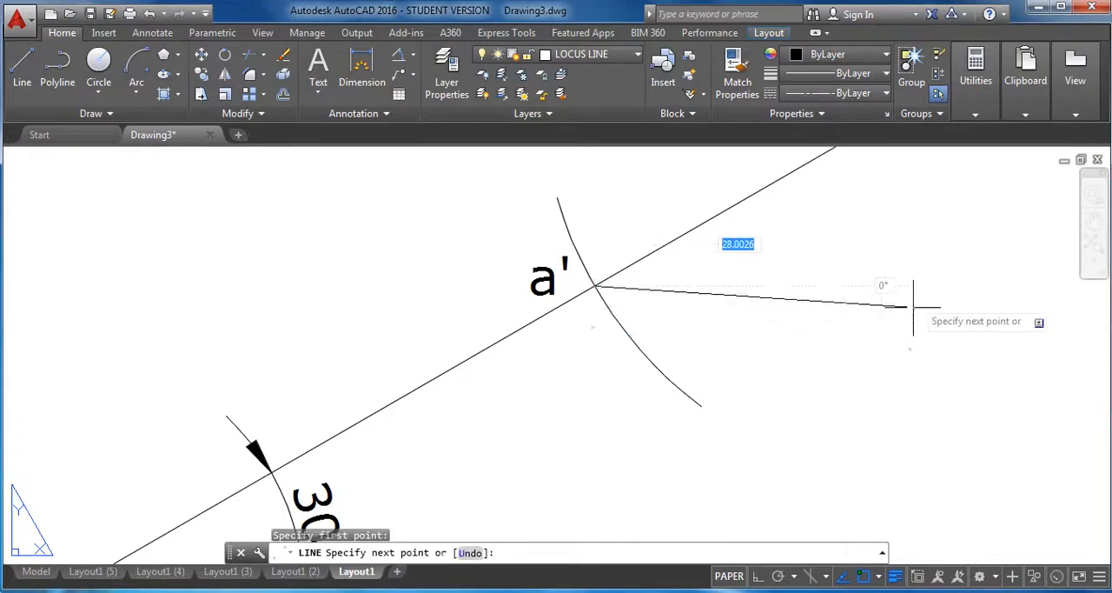
{"action": "left_click", "coordinate": [758, 574]}
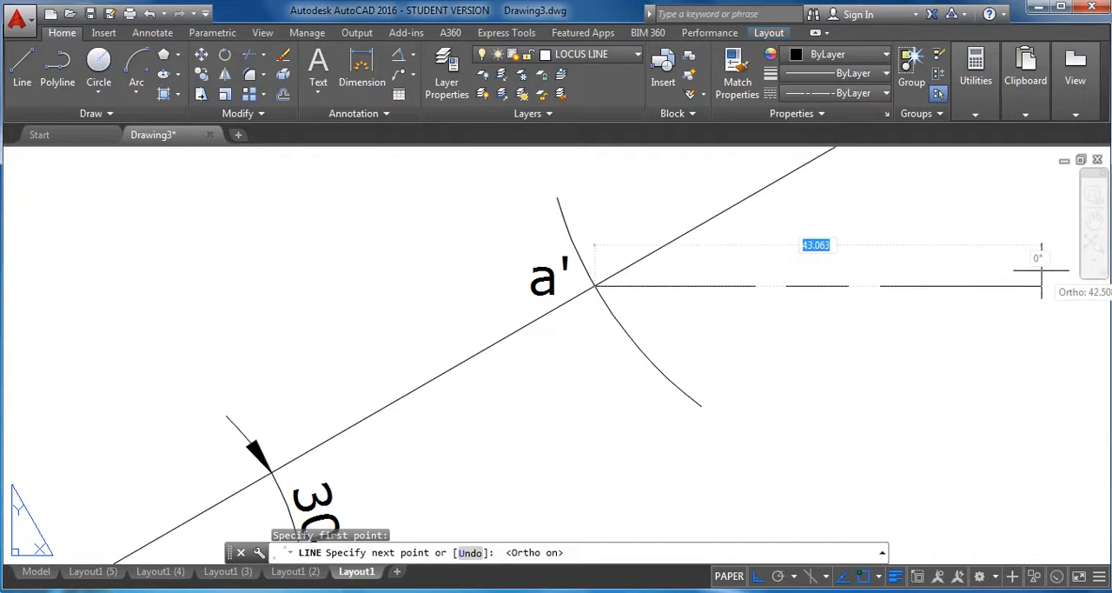
{"action": "scroll", "coordinate": [1053, 278], "scroll_direction": "down", "scroll_amount": 2}
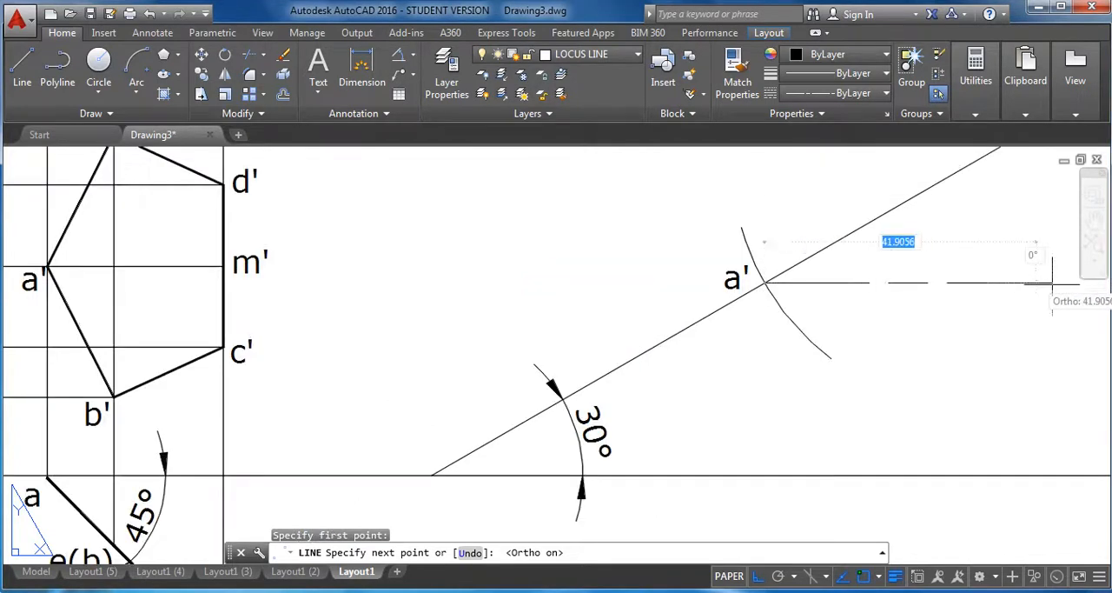
{"action": "right_click", "coordinate": [910, 348]}
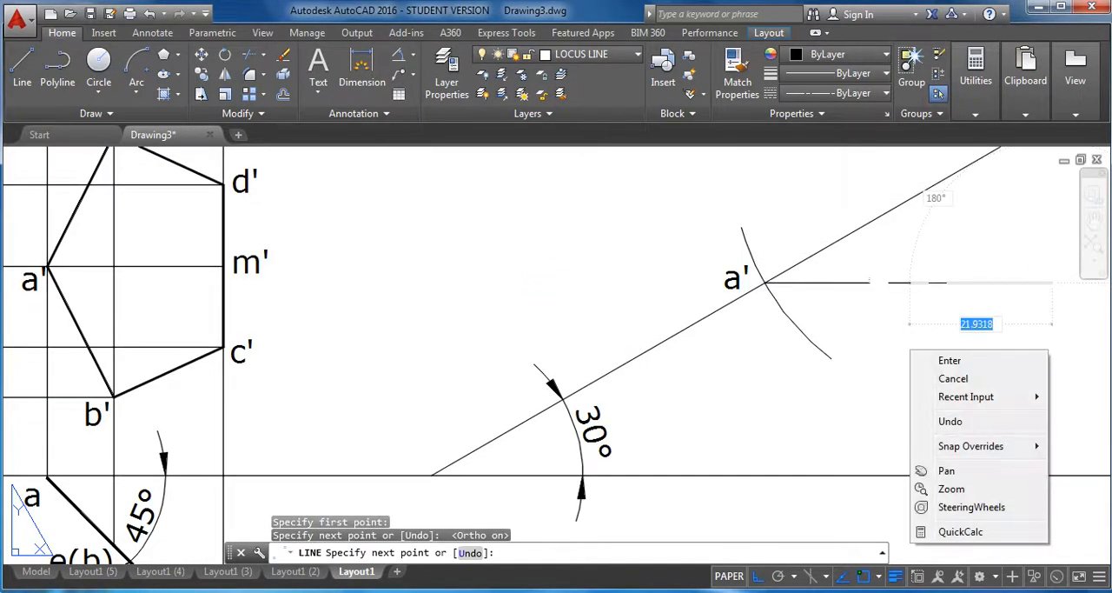
{"action": "left_click", "coordinate": [949, 359]}
{"action": "scroll", "coordinate": [913, 317], "scroll_direction": "down", "scroll_amount": 2}
{"action": "scroll", "coordinate": [745, 332], "scroll_direction": "up", "scroll_amount": 3}
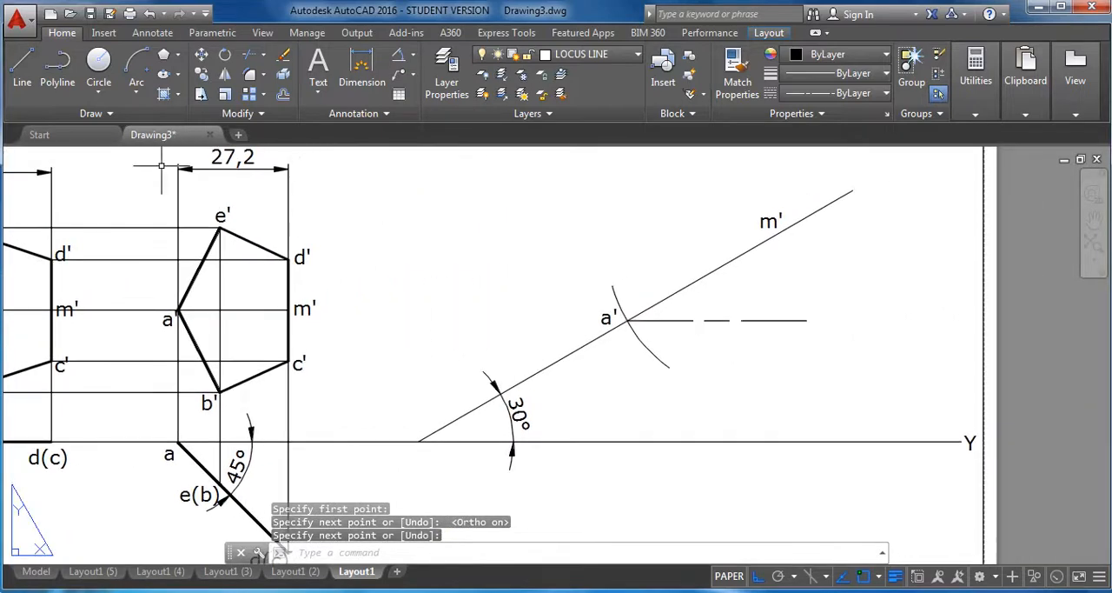
With ortho off, draw an arc of radius 27.2 centred on m', crossing both the inclined line and the horizontal locus line.
{"action": "left_click", "coordinate": [134, 94]}
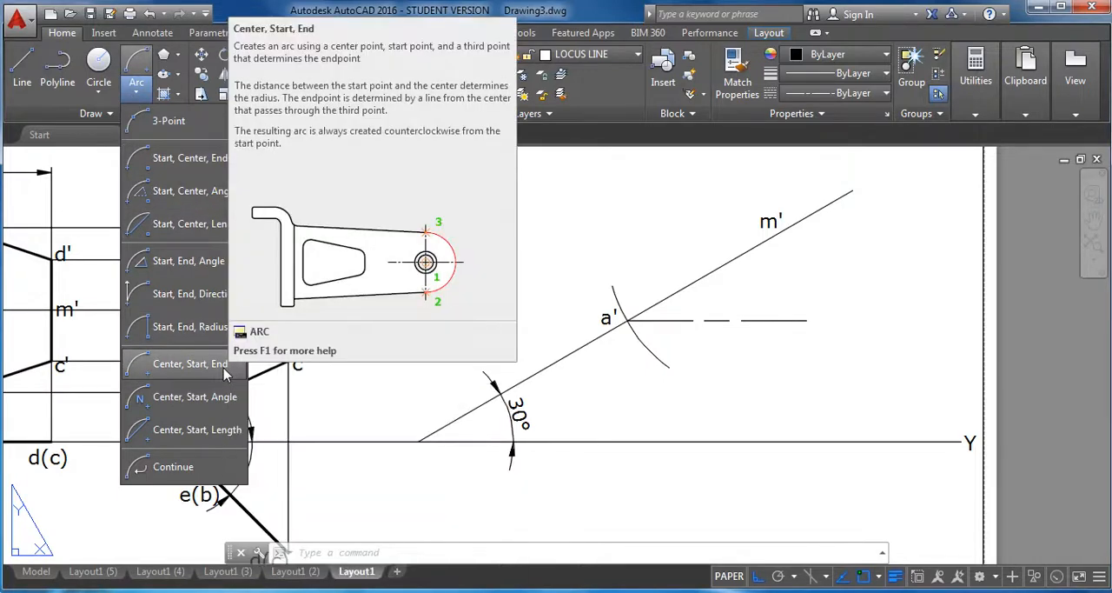
{"action": "left_click", "coordinate": [189, 364]}
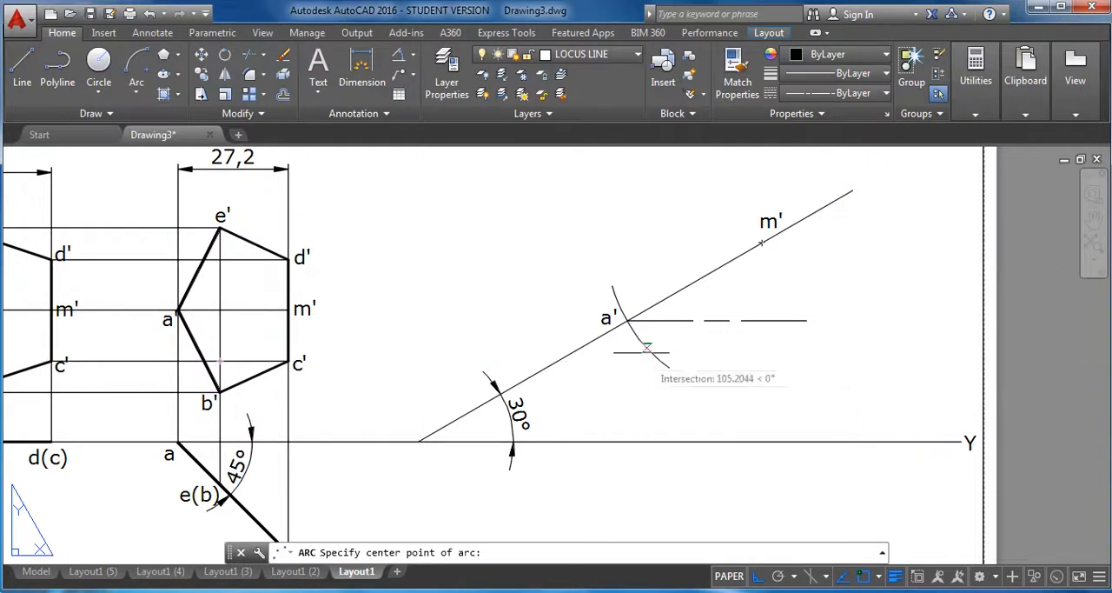
{"action": "left_click", "coordinate": [761, 243]}
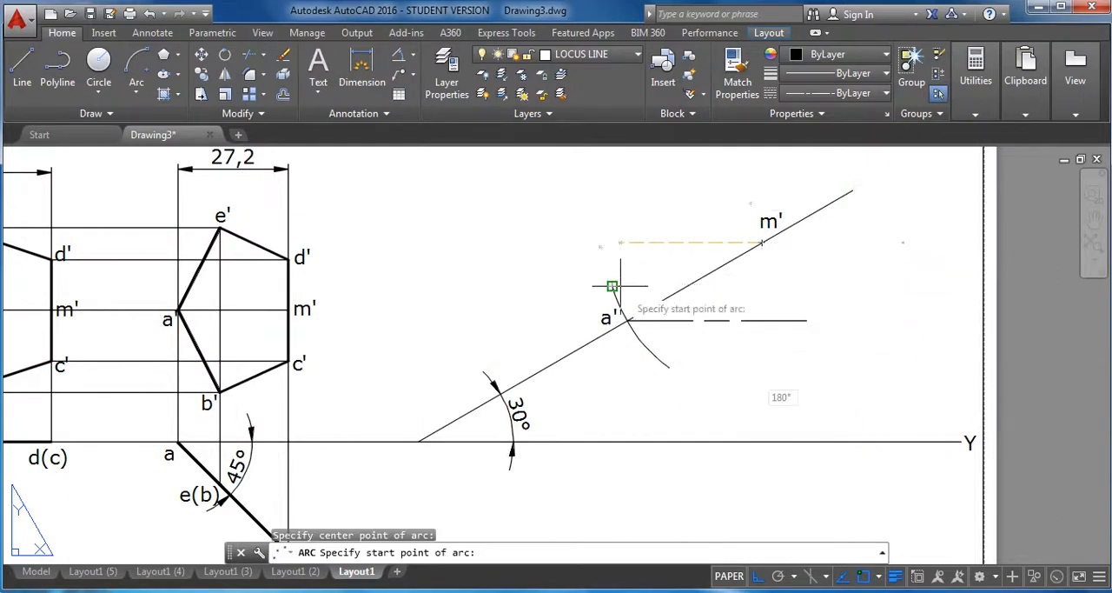
{"action": "left_click", "coordinate": [758, 578]}
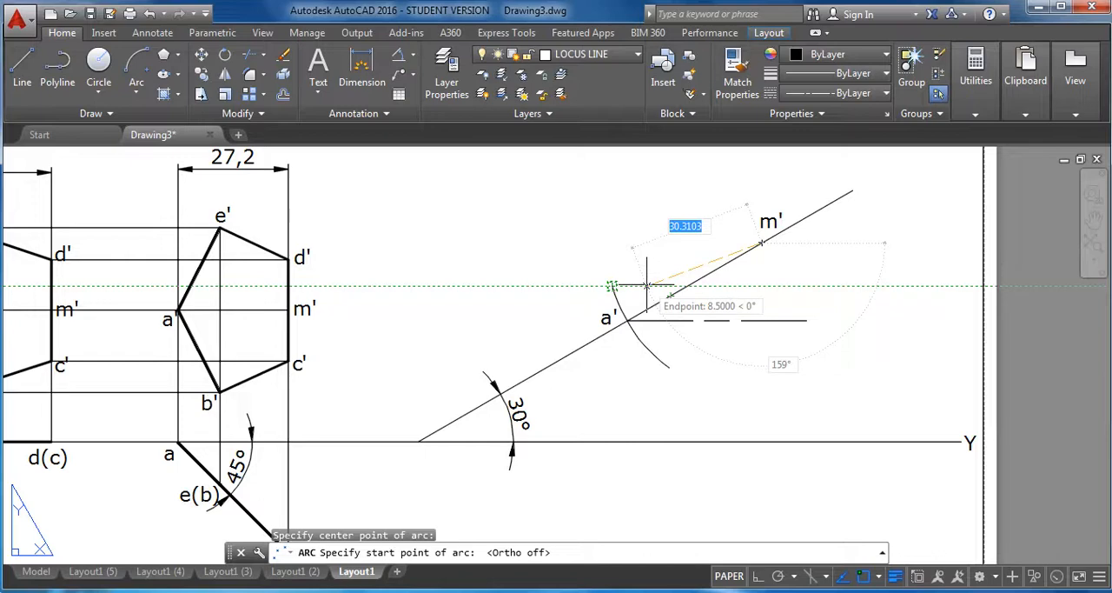
{"action": "type", "text": "2"}
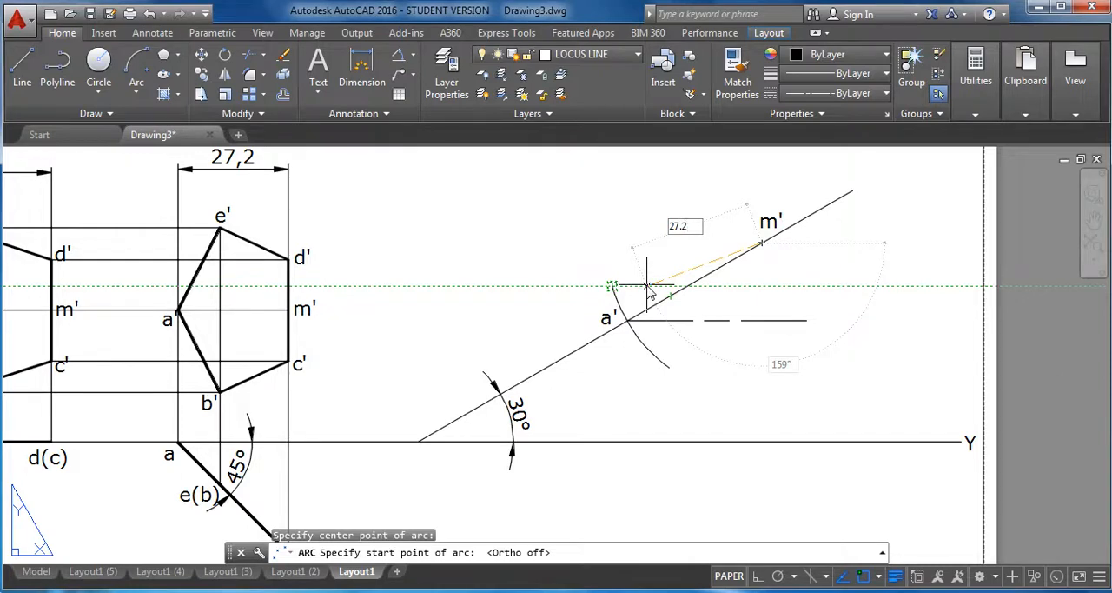
{"action": "type", "text": "7.2"}
{"action": "key", "text": "Return"}
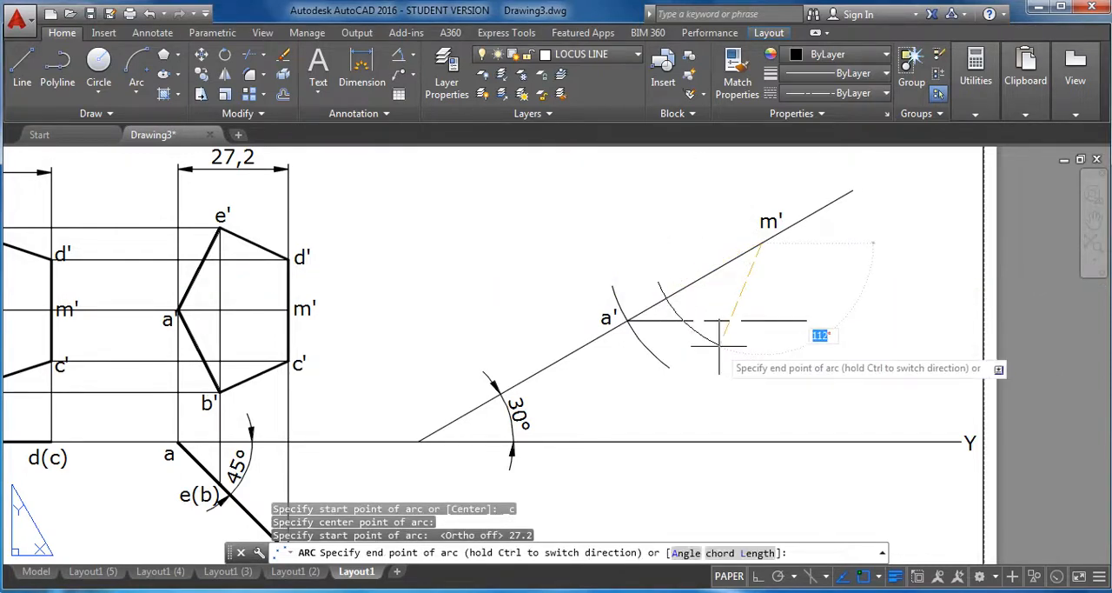
{"action": "left_click", "coordinate": [718, 345]}
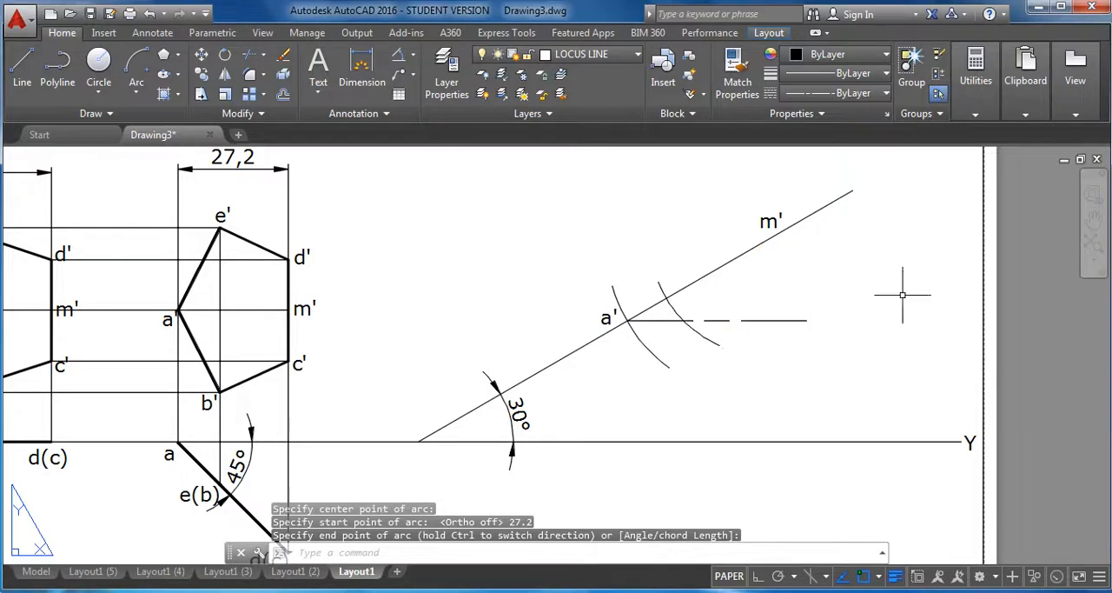
On the PROJECTORS layer, draw a line from the intersection of the 27.2 arc and the locus line to m'.
{"action": "left_click", "coordinate": [230, 169]}
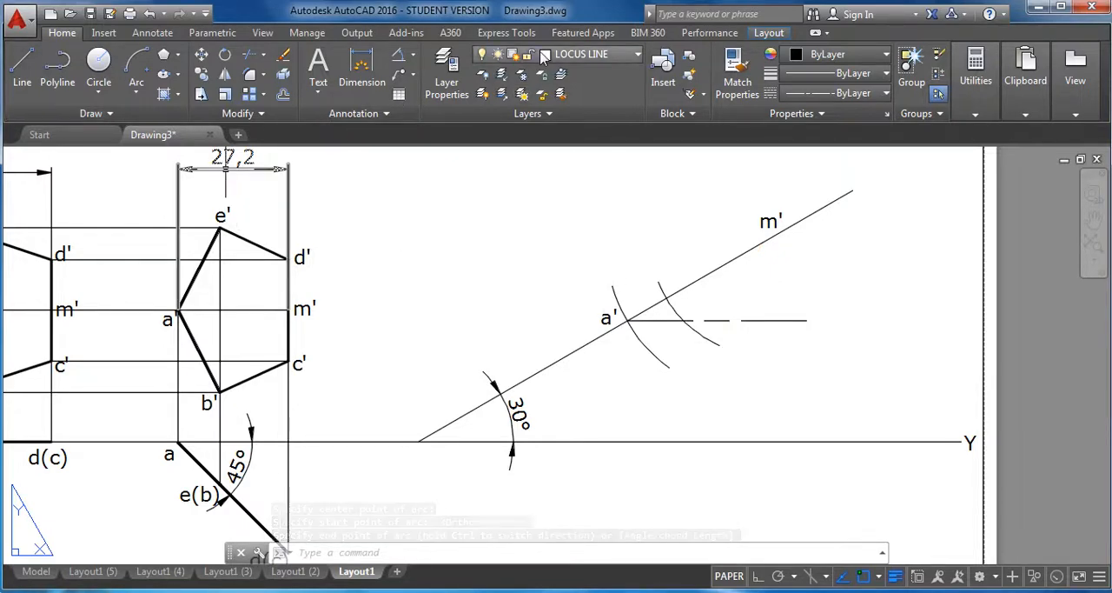
{"action": "left_click", "coordinate": [545, 55]}
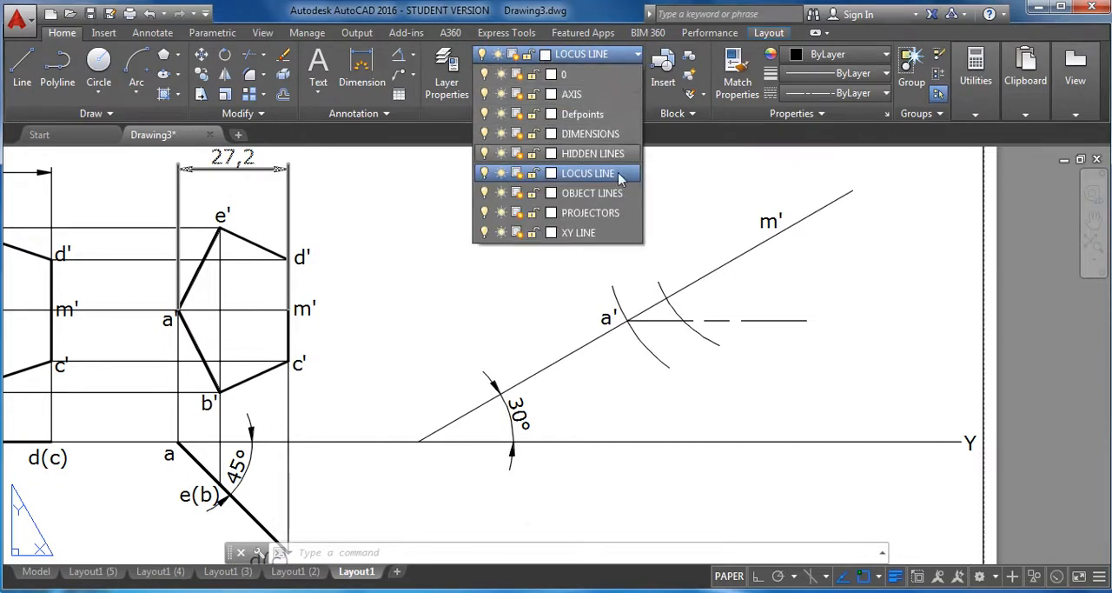
{"action": "left_click", "coordinate": [602, 212]}
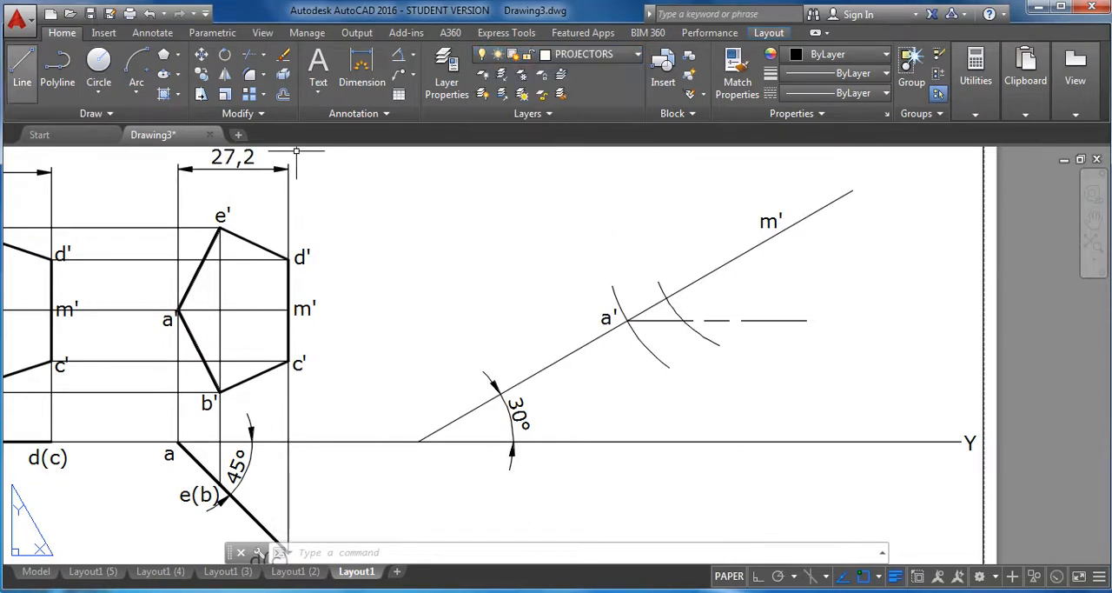
{"action": "left_click", "coordinate": [22, 76]}
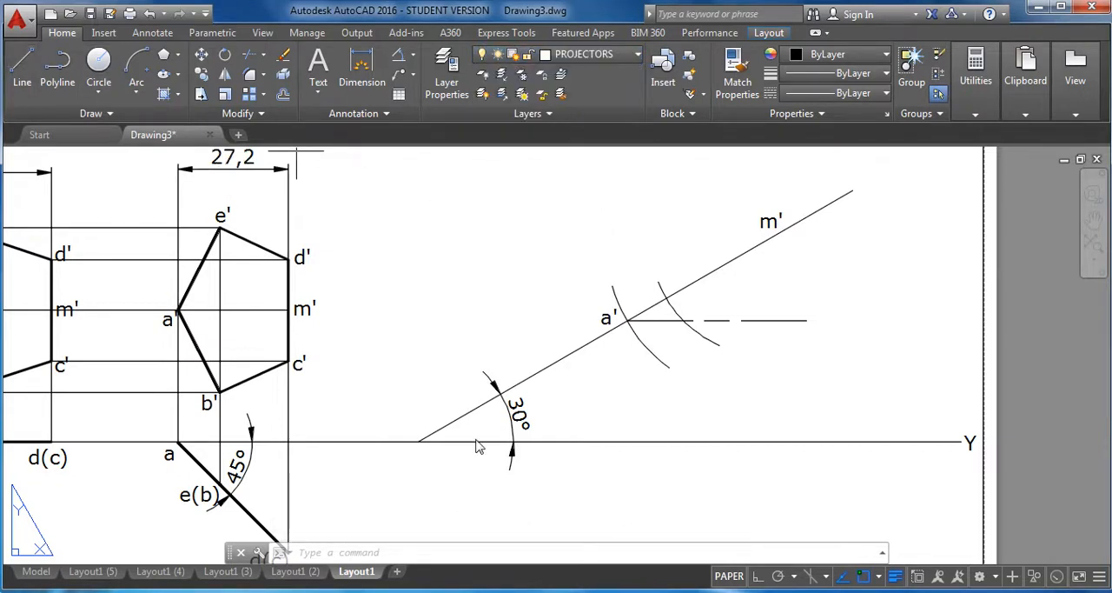
{"action": "left_click", "coordinate": [684, 321]}
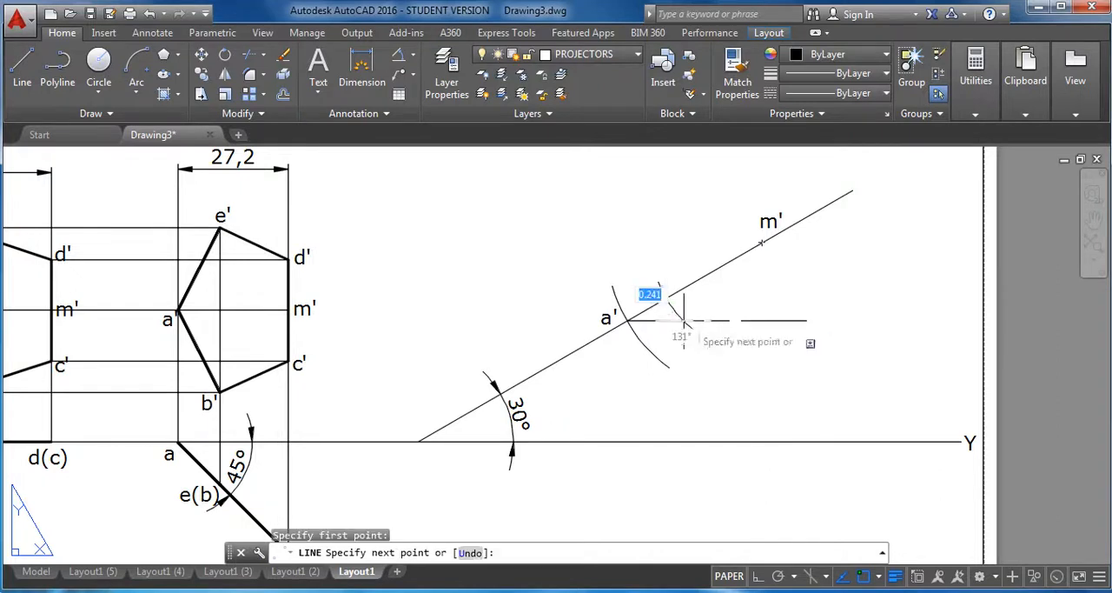
{"action": "left_click", "coordinate": [763, 242]}
{"action": "right_click", "coordinate": [861, 286]}
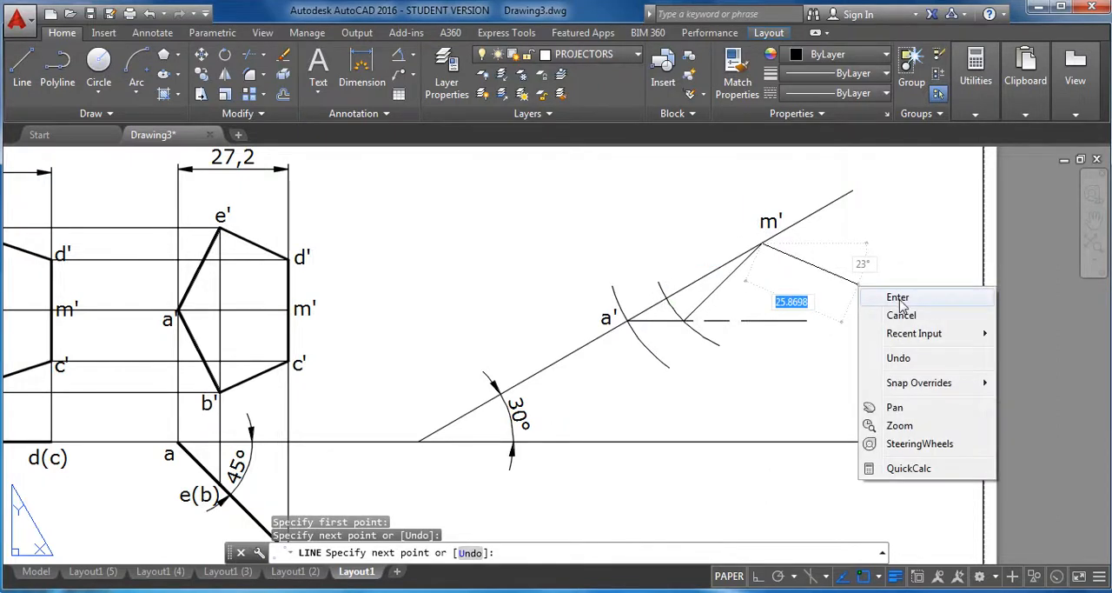
{"action": "left_click", "coordinate": [899, 298]}
{"action": "key", "text": "Escape"}
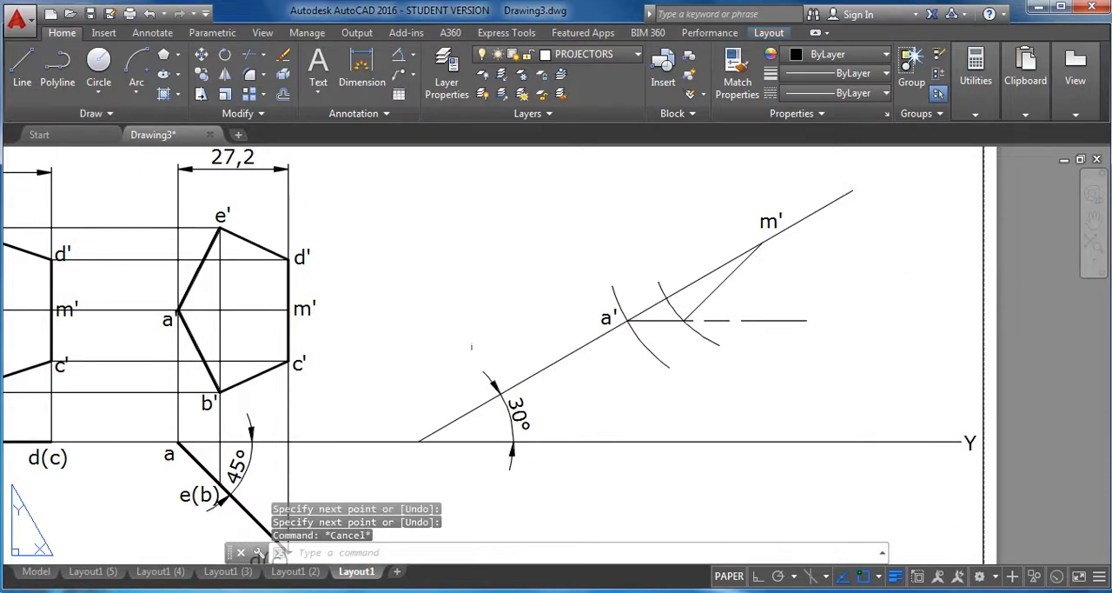
Copy the a' label from the inclined line to just below the intersection of the smaller arc and the locus line.
{"action": "type", "text": "copy"}
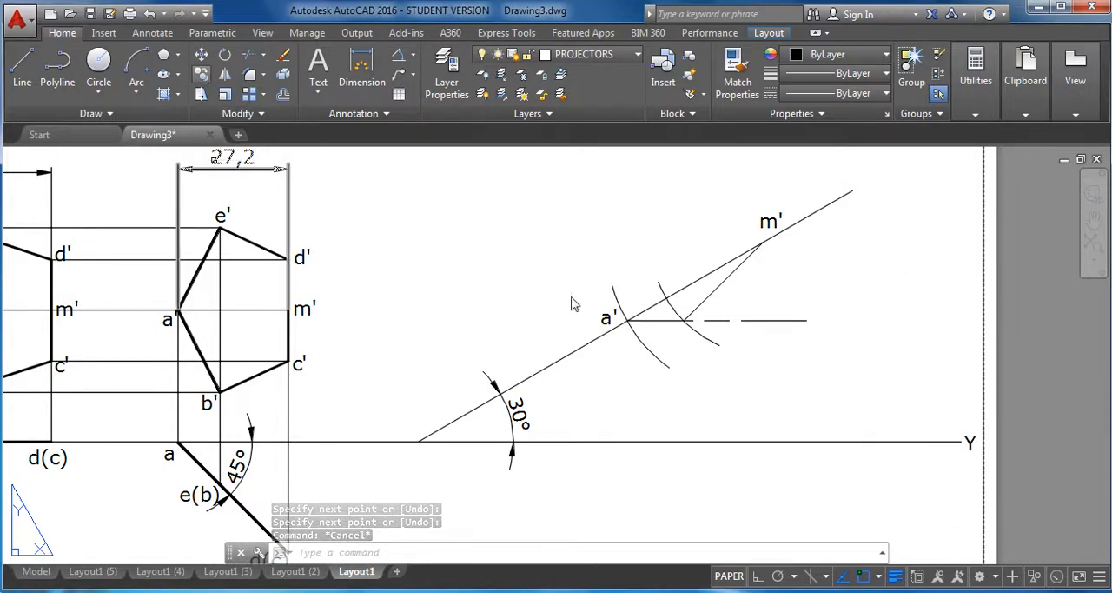
{"action": "key", "text": "Return"}
{"action": "left_click", "coordinate": [605, 320]}
{"action": "key", "text": "Return"}
{"action": "left_click", "coordinate": [611, 325]}
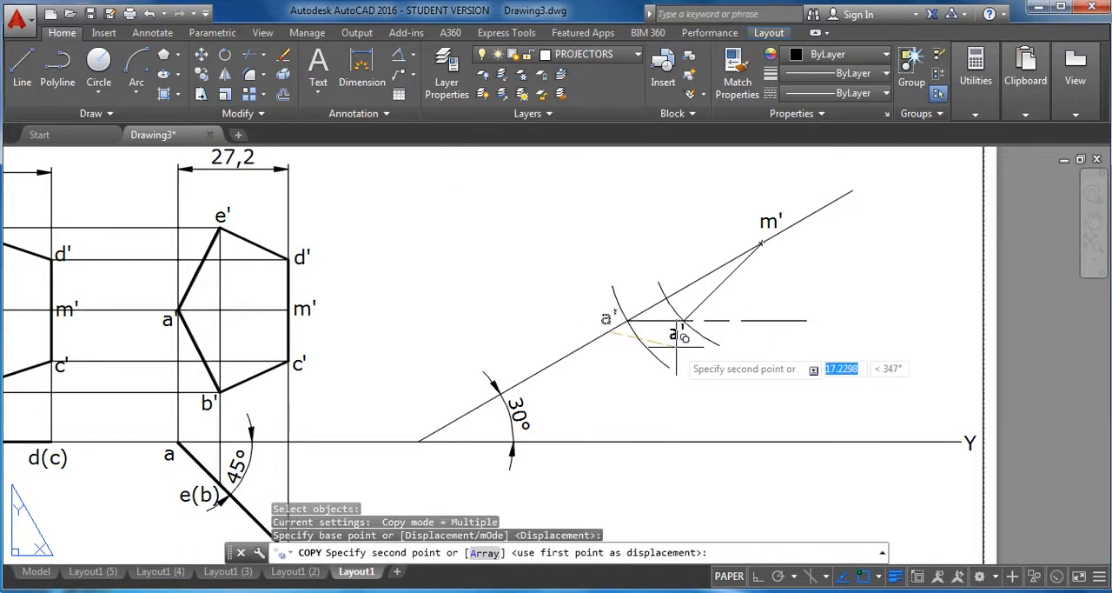
{"action": "left_click", "coordinate": [682, 339]}
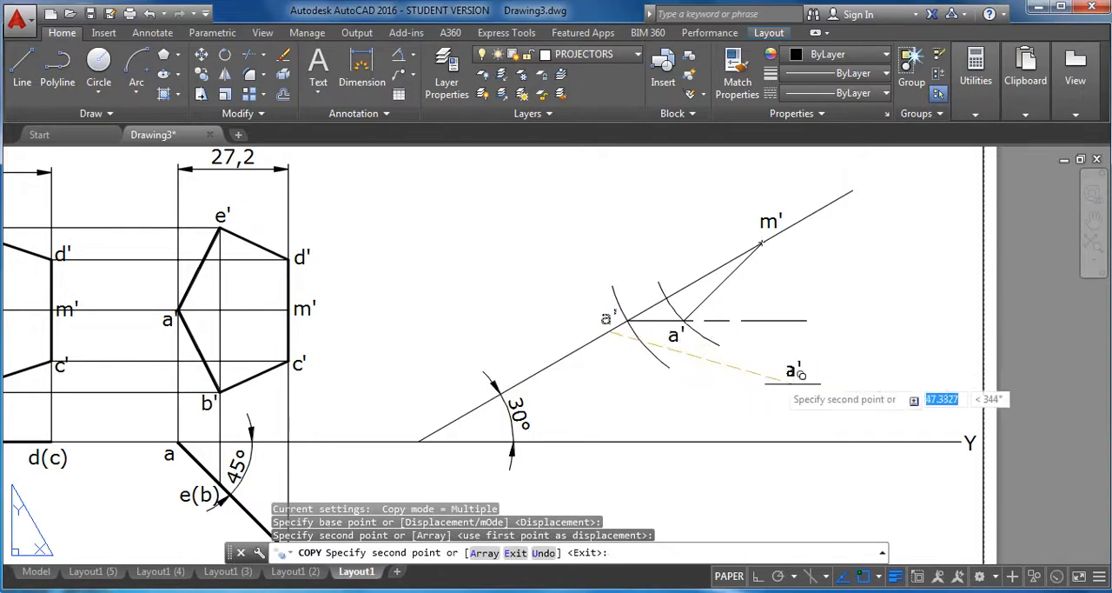
{"action": "key", "text": "Escape"}
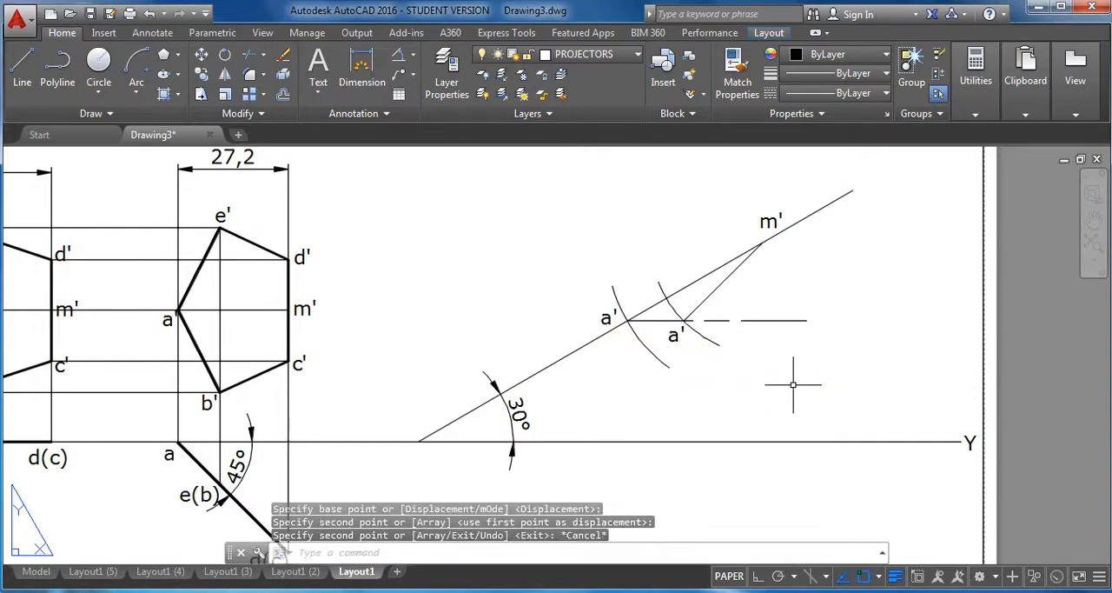
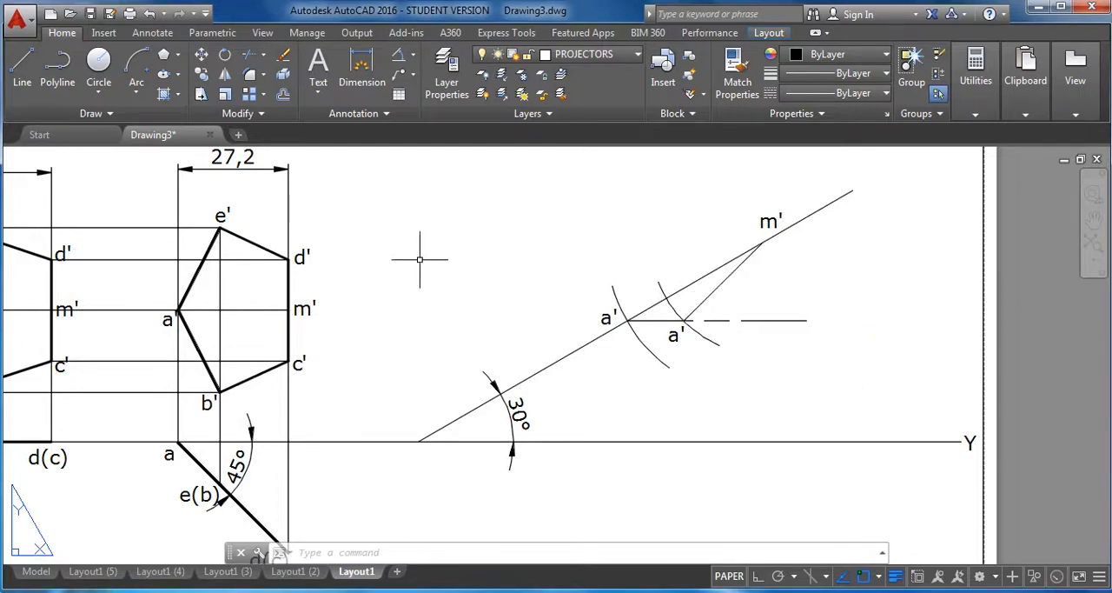
Copy the pentagon under the 27,2 dimension, using the midpoint m' of its vertical edge as base point, onto m' on the 30° line.
{"action": "left_click", "coordinate": [201, 76]}
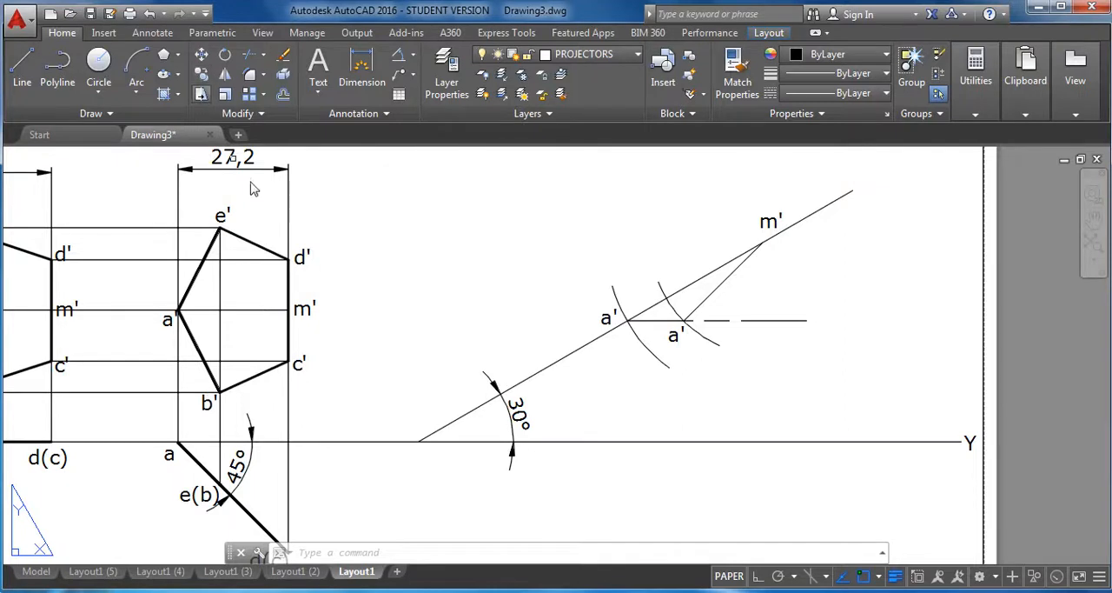
{"action": "left_click", "coordinate": [259, 248]}
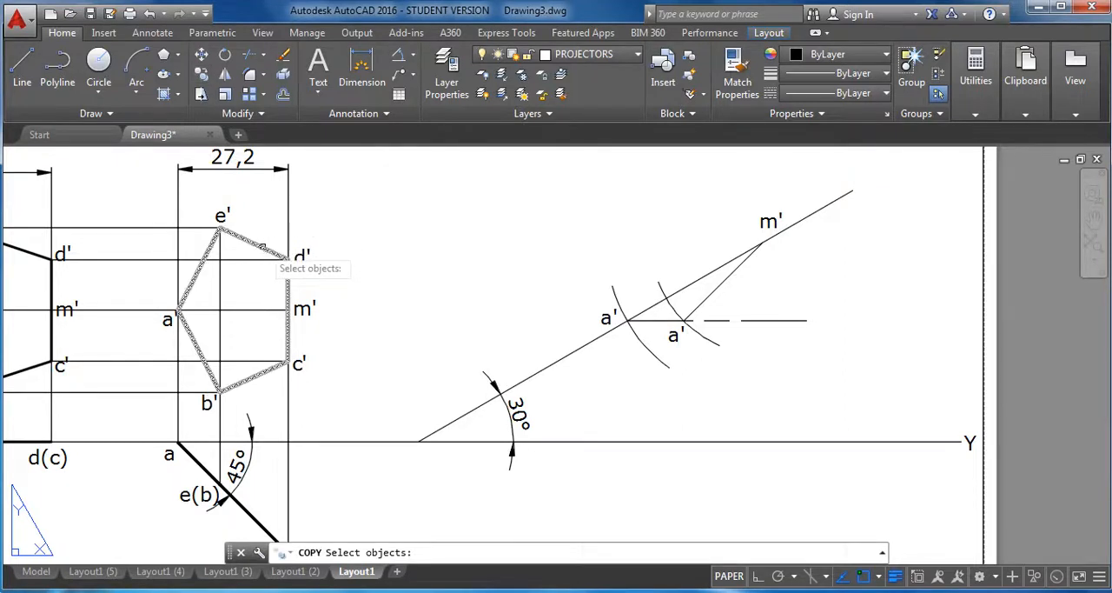
{"action": "left_click", "coordinate": [260, 248]}
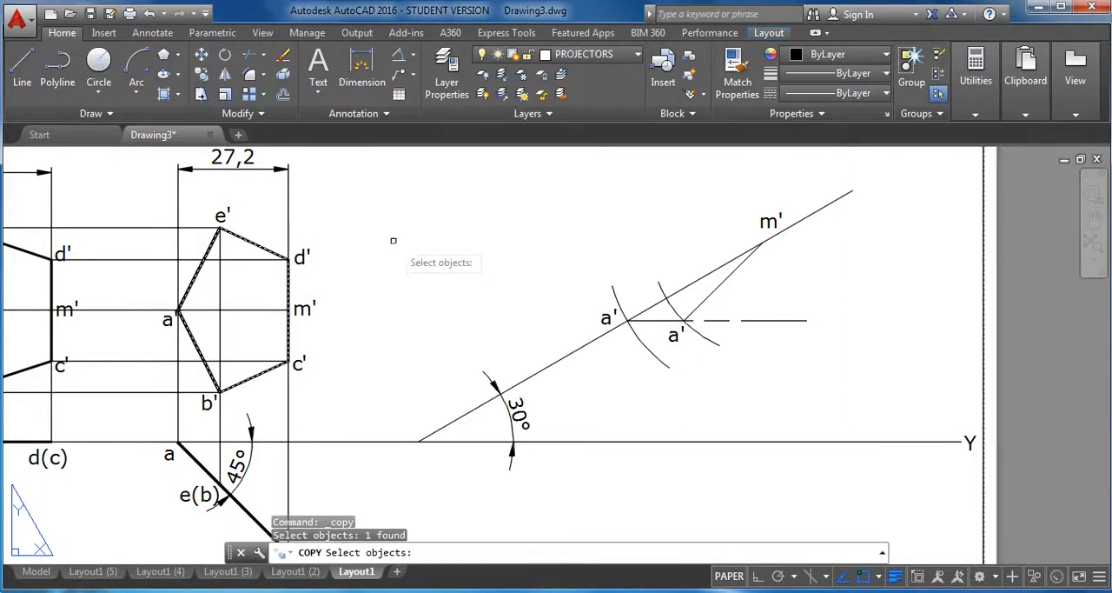
{"action": "key", "text": "Return"}
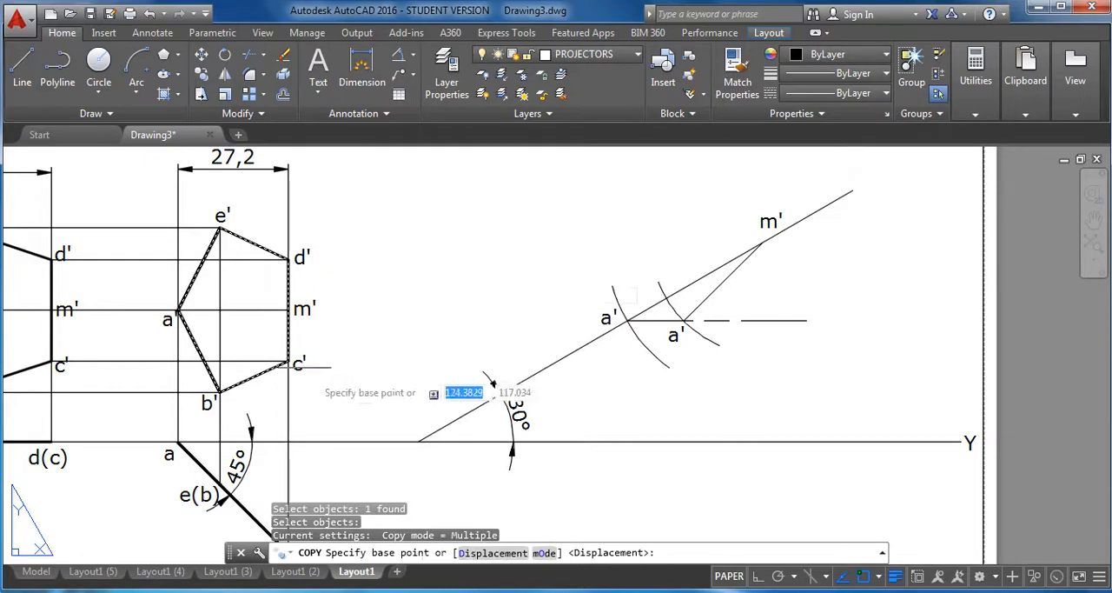
{"action": "left_click", "coordinate": [286, 309]}
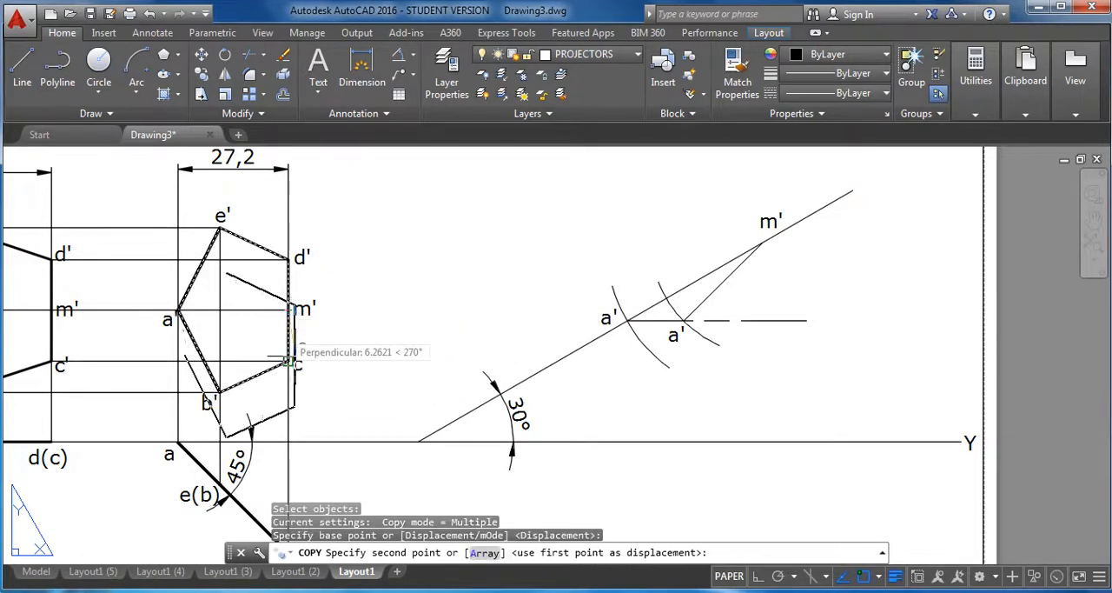
{"action": "left_click", "coordinate": [762, 241]}
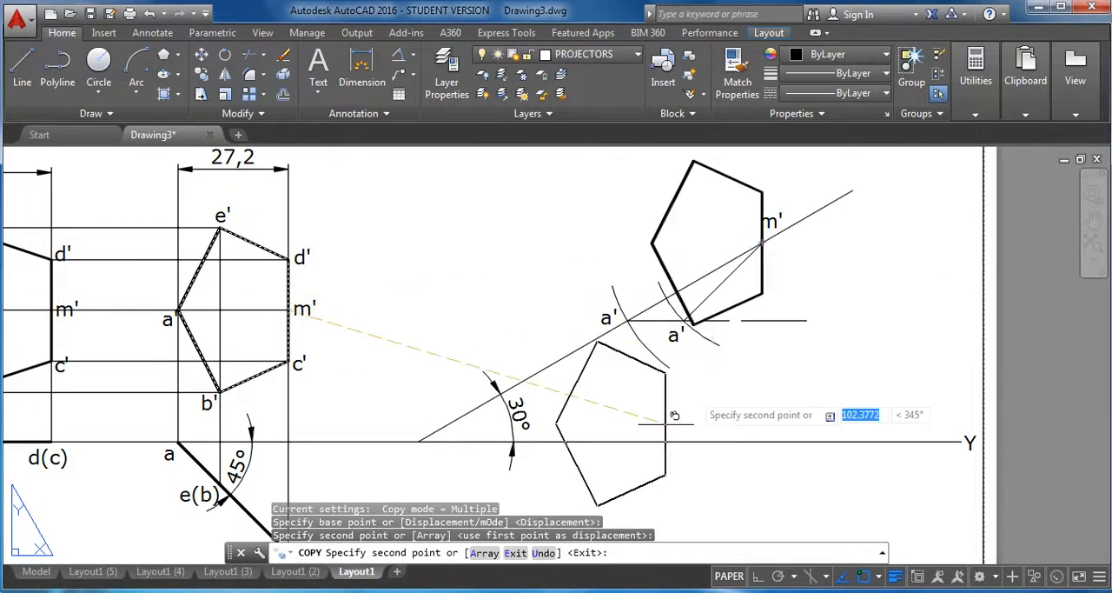
{"action": "right_click", "coordinate": [399, 231]}
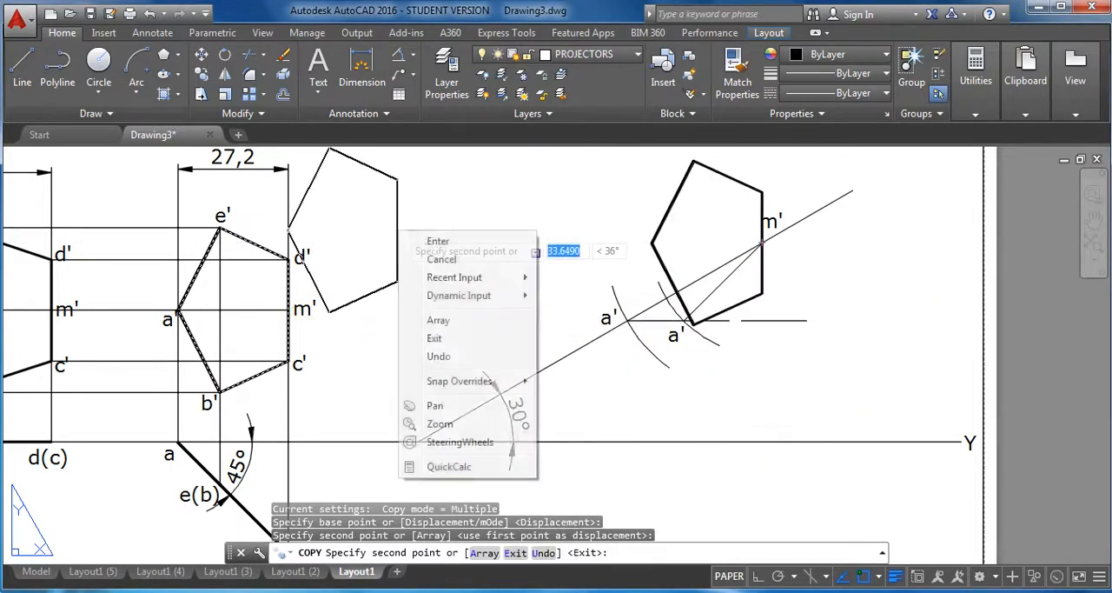
{"action": "left_click", "coordinate": [461, 260]}
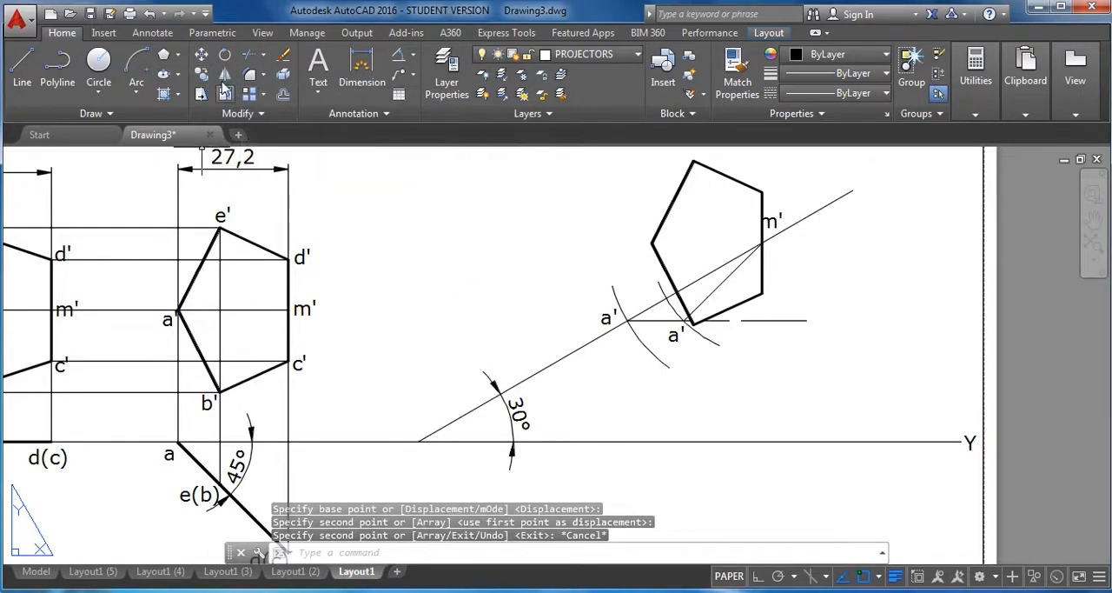
Rotate the copied pentagon about m' by reference, aligning its m'-to-a' axis with the a' point on the locus line.
{"action": "left_click", "coordinate": [224, 54]}
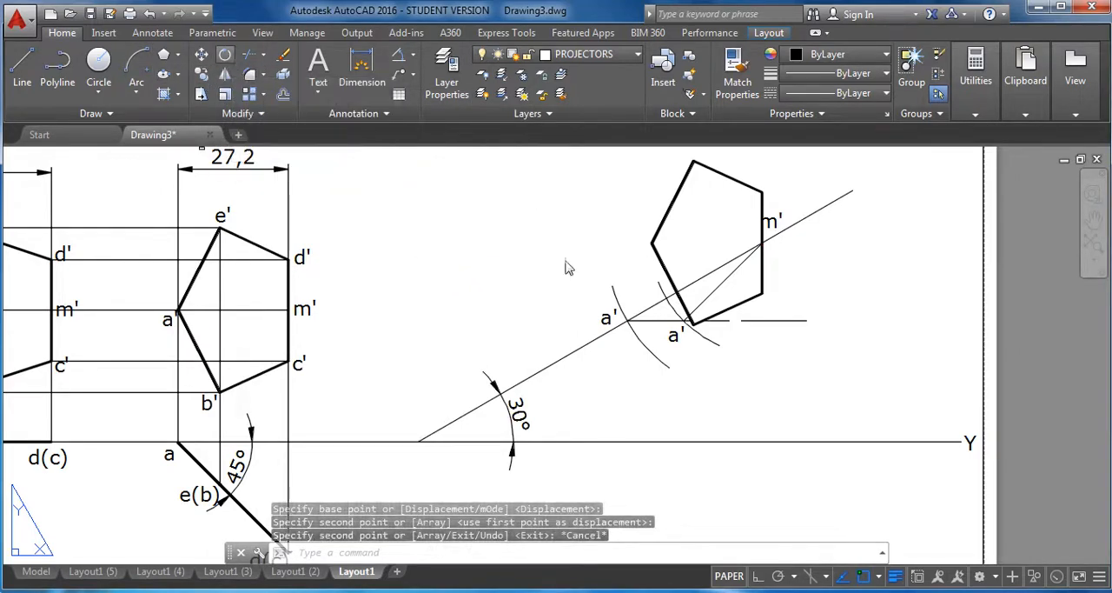
{"action": "left_click", "coordinate": [737, 182]}
{"action": "left_click", "coordinate": [738, 182]}
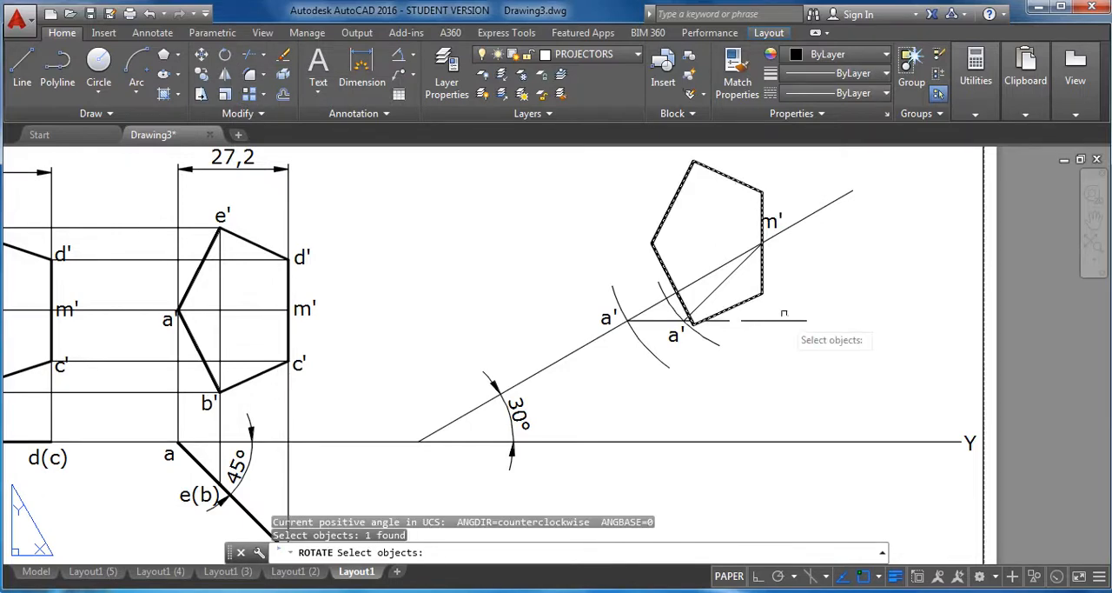
{"action": "key", "text": "Return"}
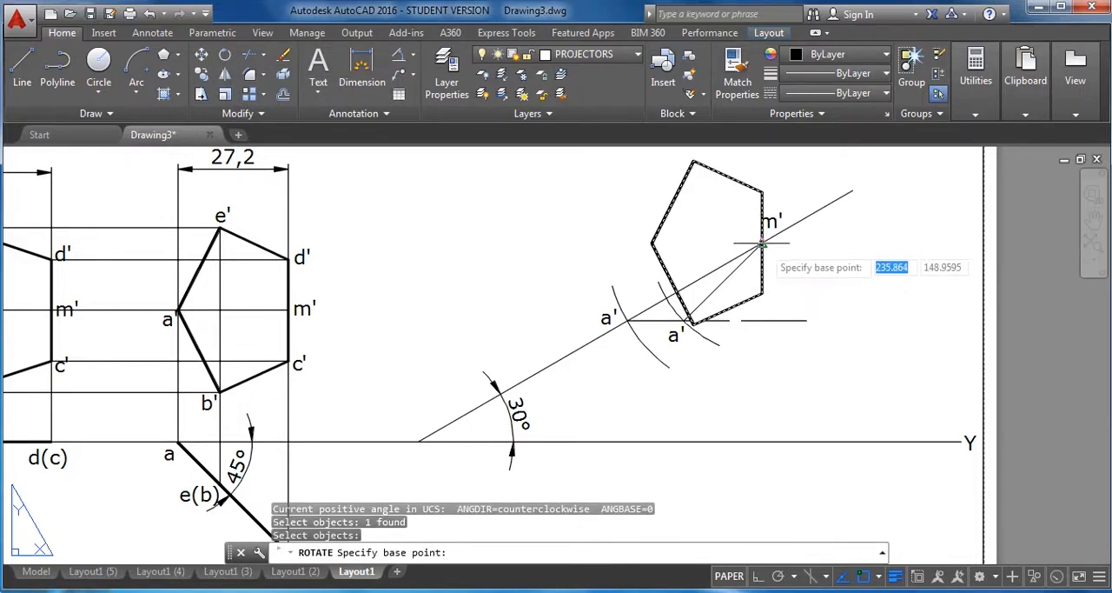
{"action": "left_click", "coordinate": [761, 244]}
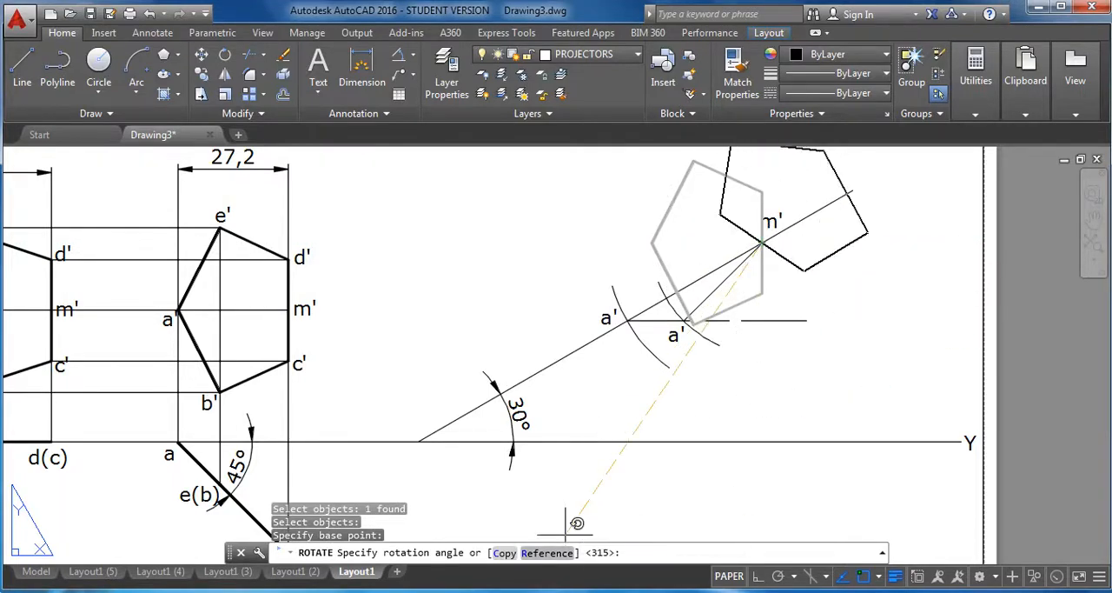
{"action": "type", "text": "R"}
{"action": "key", "text": "Return"}
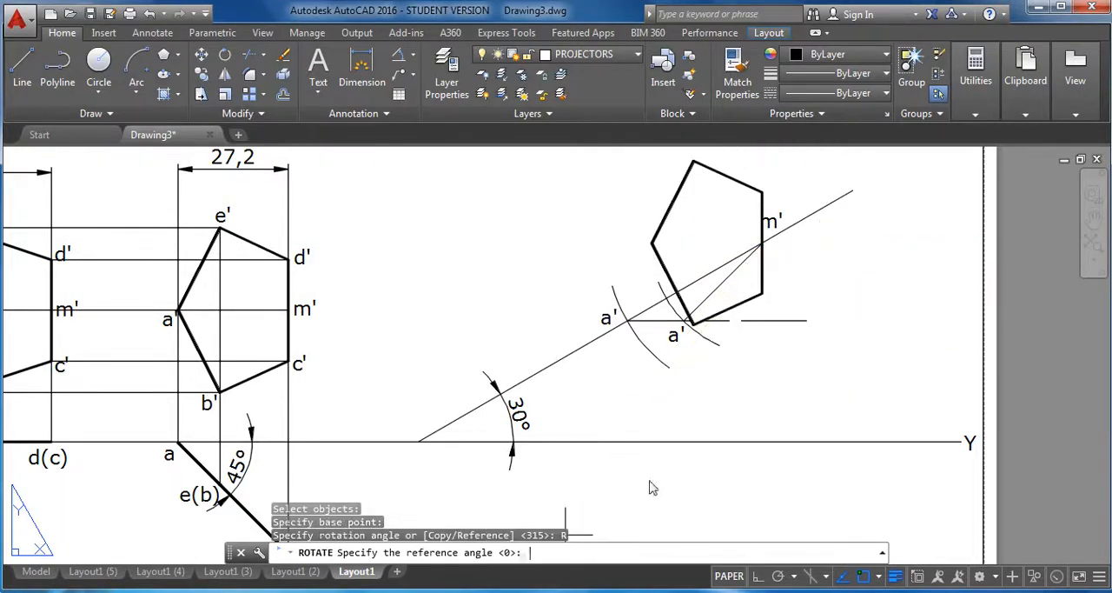
{"action": "left_click", "coordinate": [762, 244]}
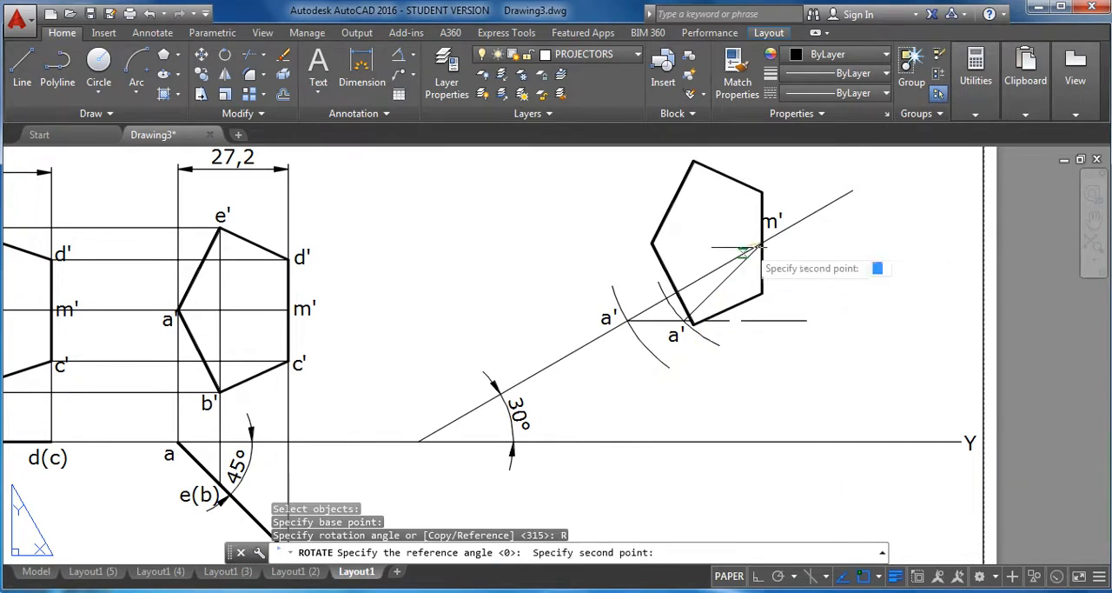
{"action": "left_click", "coordinate": [653, 243]}
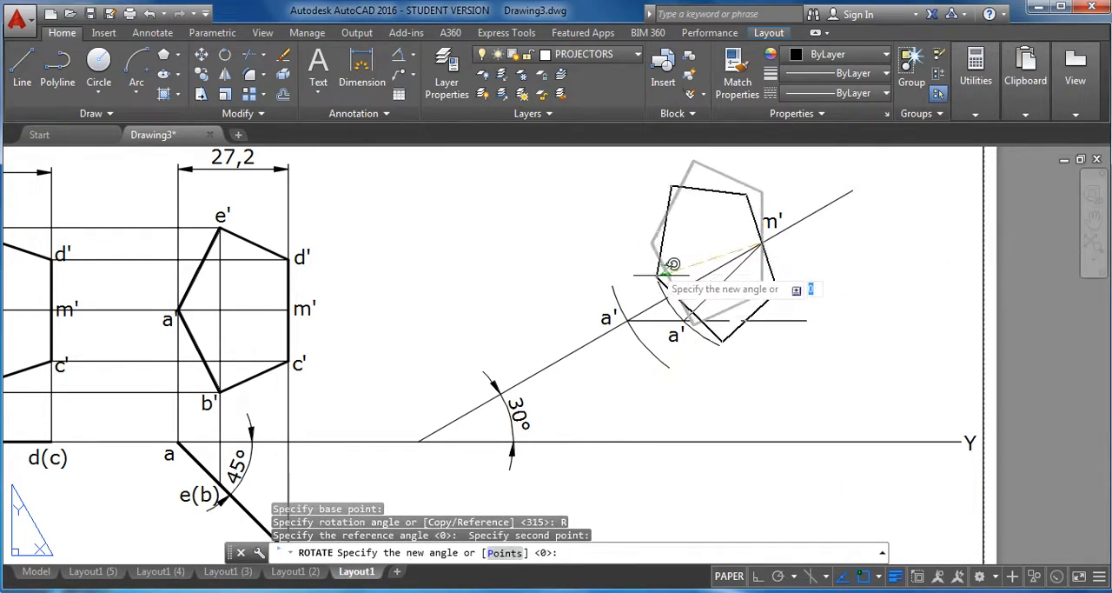
{"action": "left_click", "coordinate": [685, 321]}
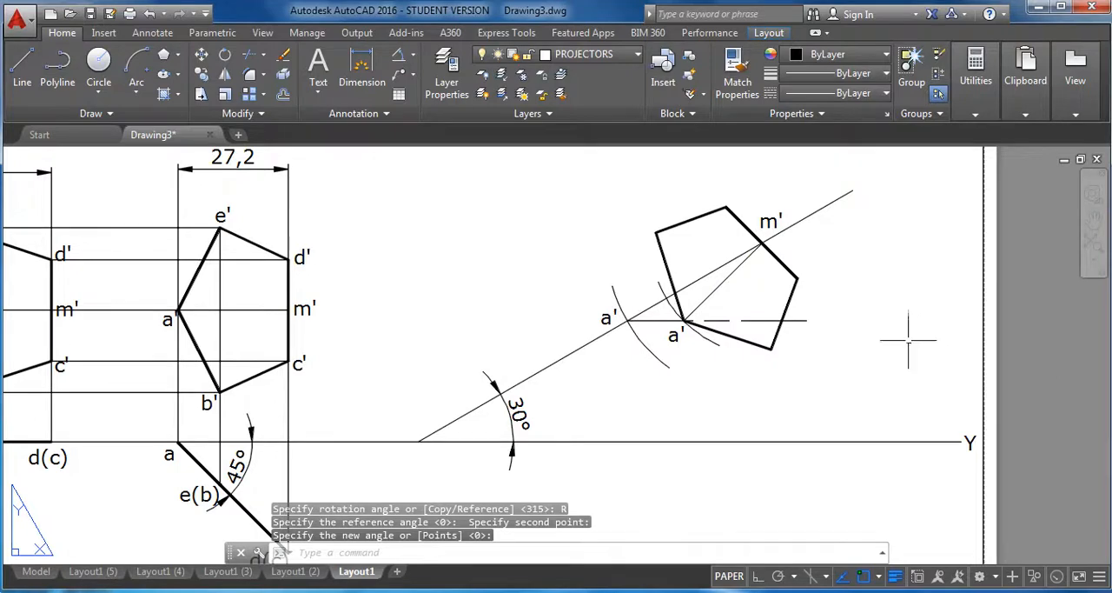
{"action": "key", "text": "Escape"}
Copy the b' label from the second front view to just below the lowest vertex of the rotated pentagon.
{"action": "scroll", "coordinate": [852, 291], "scroll_direction": "down", "scroll_amount": 2}
{"action": "middle_click_drag", "start_coordinate": [875, 318], "coordinate": [711, 315]}
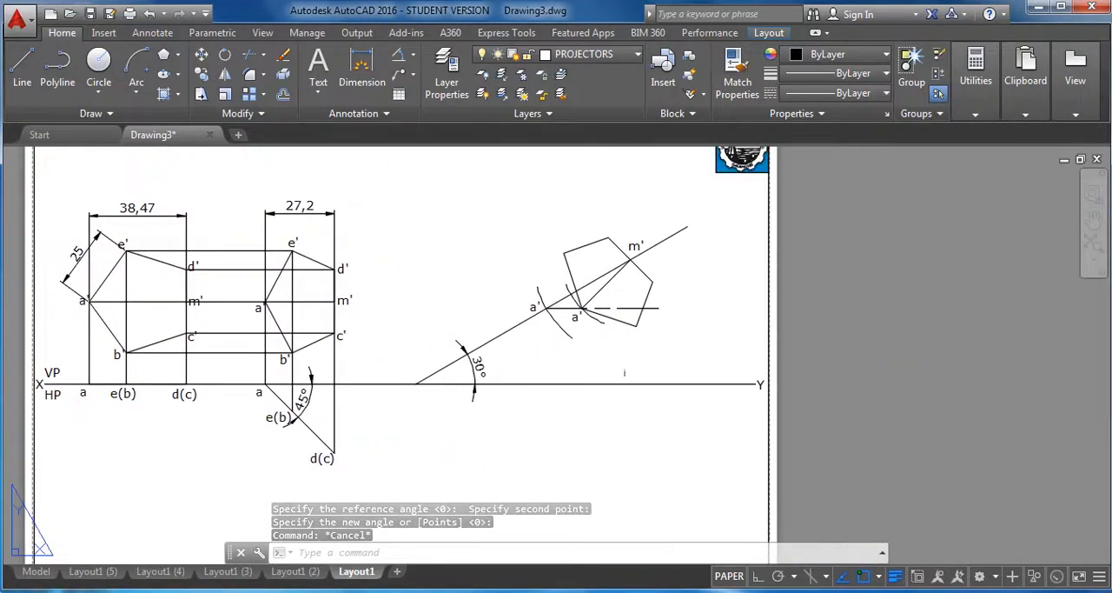
{"action": "left_click", "coordinate": [202, 75]}
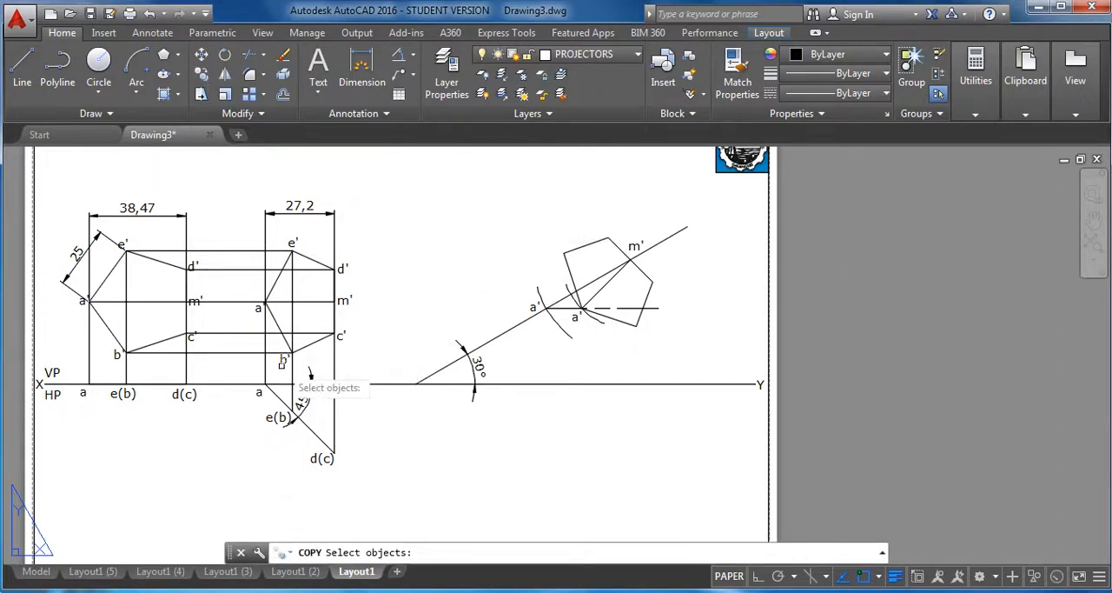
{"action": "left_click", "coordinate": [283, 362]}
{"action": "key", "text": "Return"}
{"action": "left_click", "coordinate": [283, 361]}
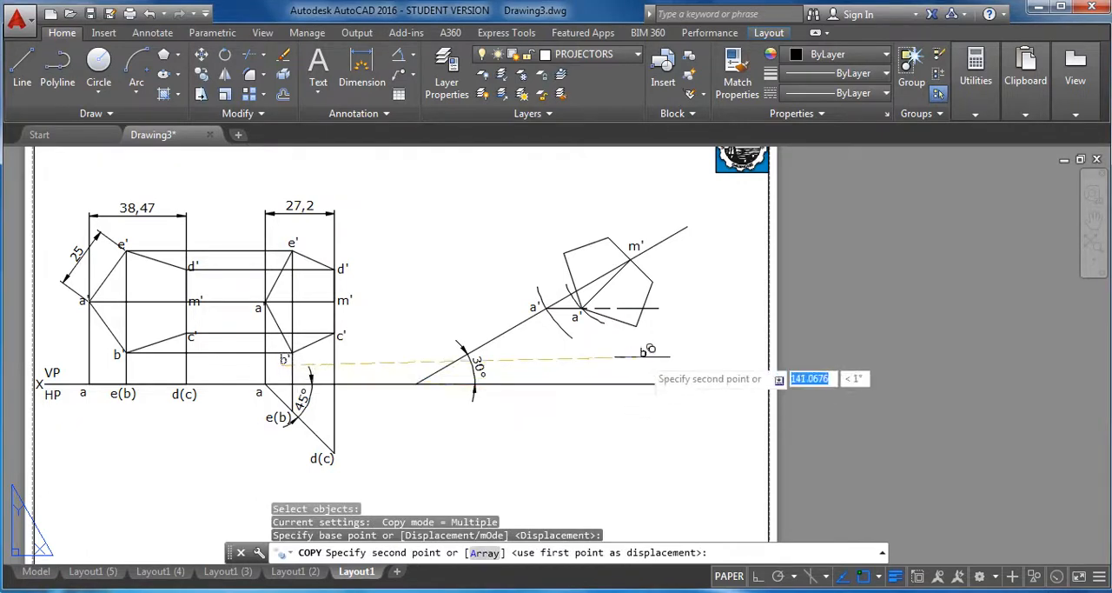
{"action": "left_click", "coordinate": [637, 334]}
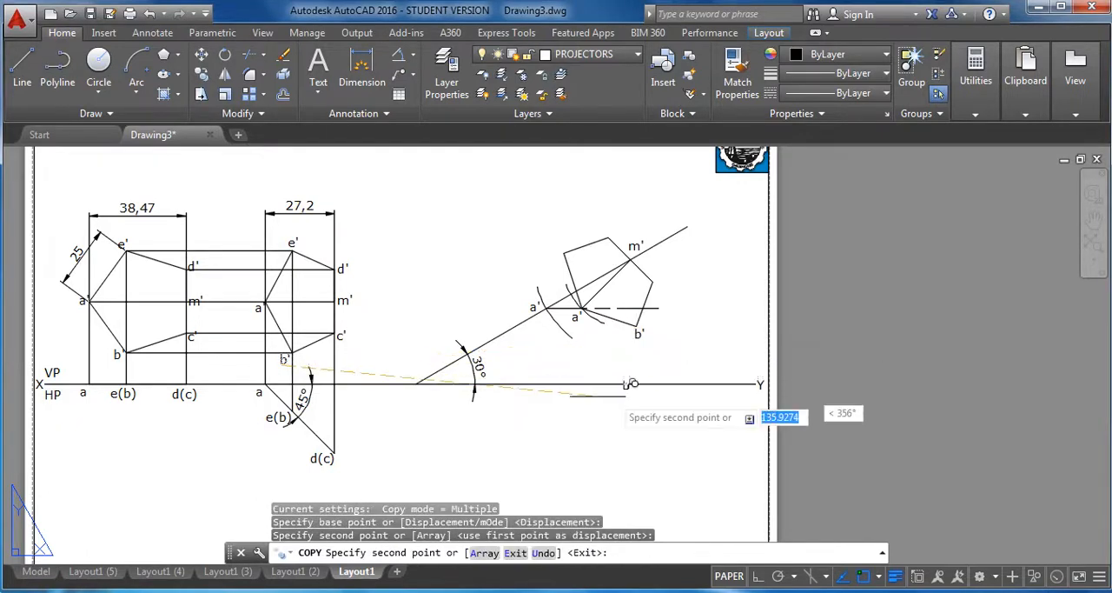
Copy the c' label from the second front view to beside the rightmost vertex of the rotated pentagon.
{"action": "left_click", "coordinate": [202, 75]}
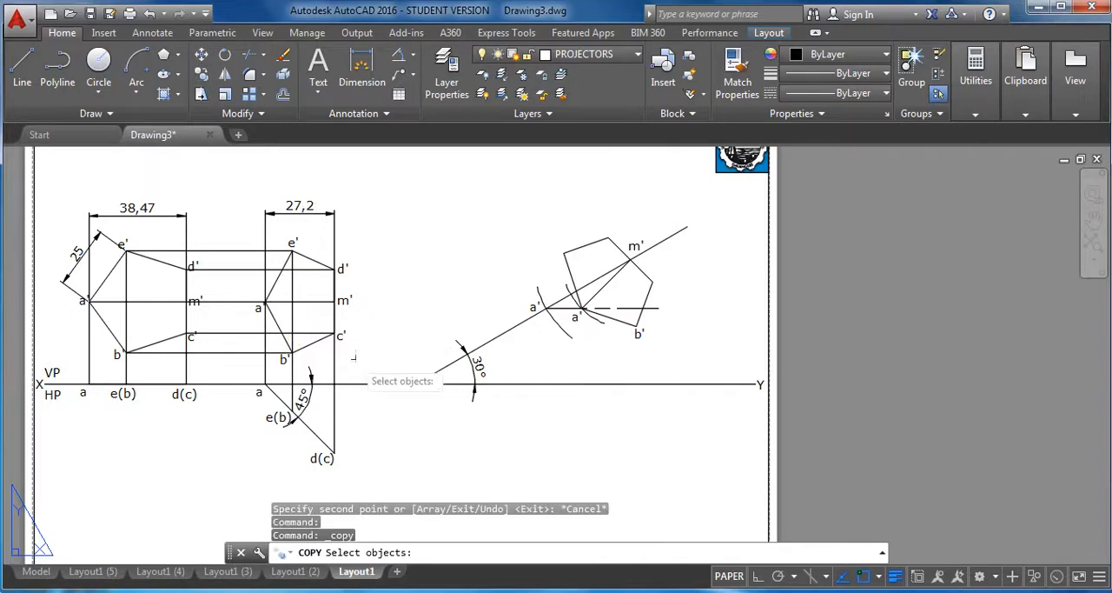
{"action": "left_click", "coordinate": [340, 338]}
{"action": "key", "text": "Return"}
{"action": "left_click", "coordinate": [338, 335]}
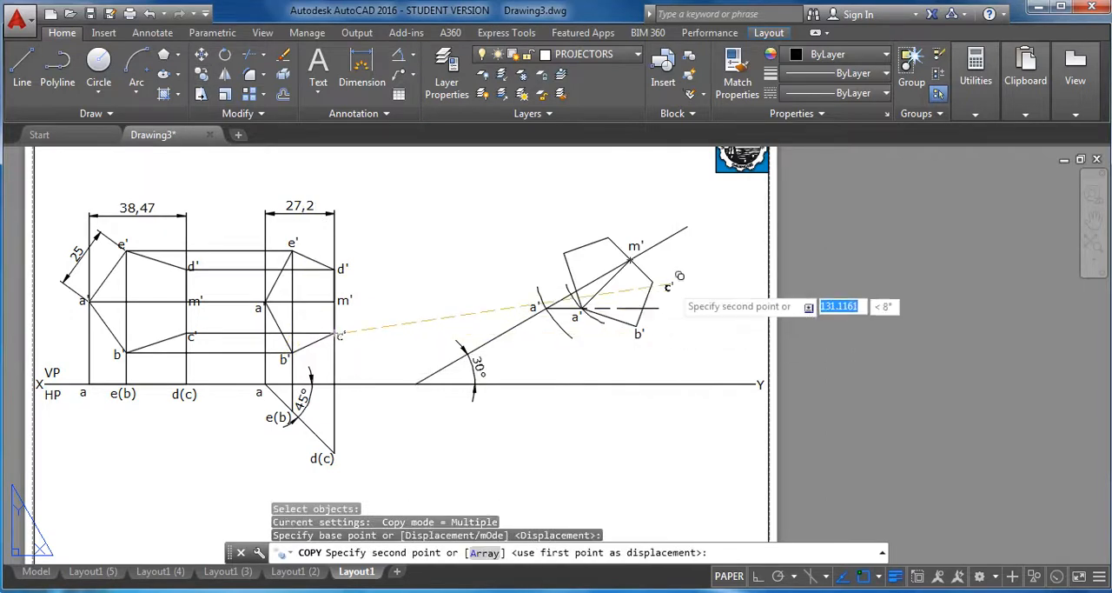
{"action": "left_click", "coordinate": [663, 280]}
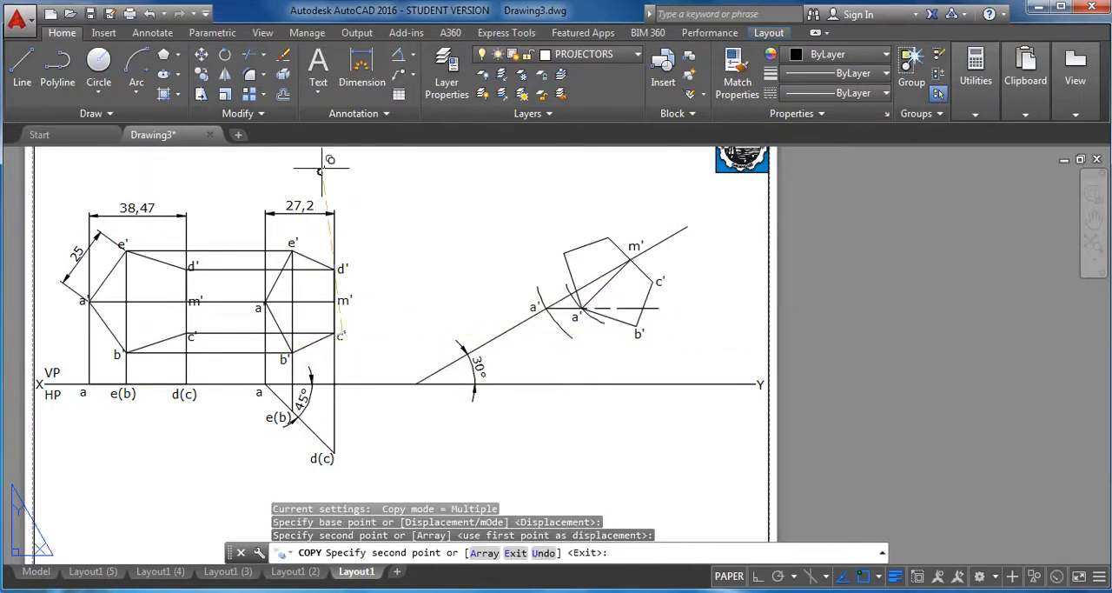
Copy the d' label from the second front view to just above the topmost vertex of the rotated pentagon.
{"action": "left_click", "coordinate": [204, 76]}
{"action": "left_click", "coordinate": [342, 270]}
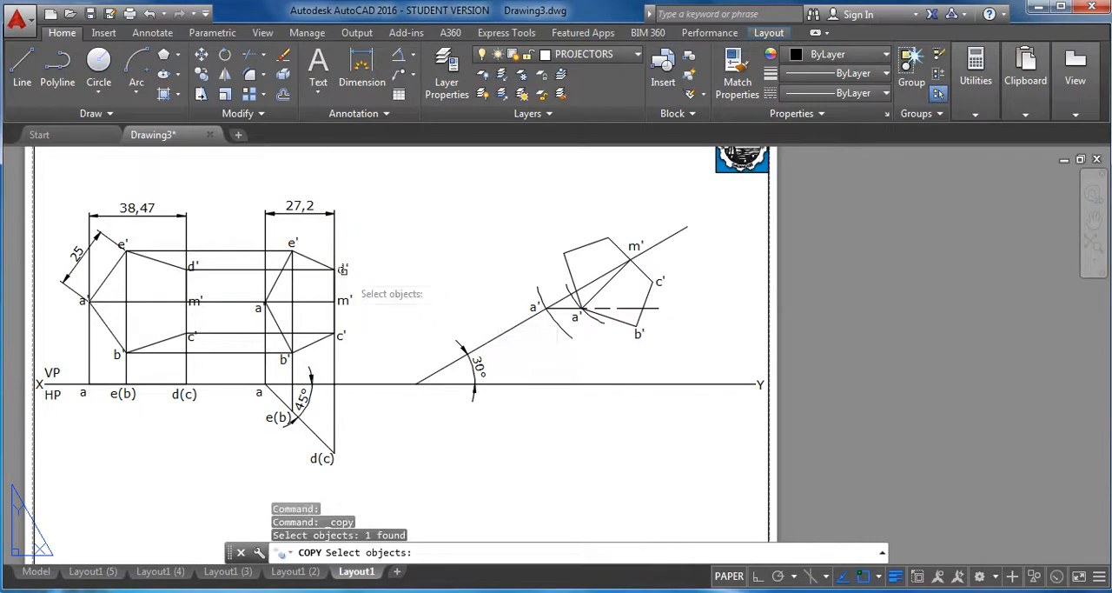
{"action": "key", "text": "Return"}
{"action": "left_click", "coordinate": [340, 269]}
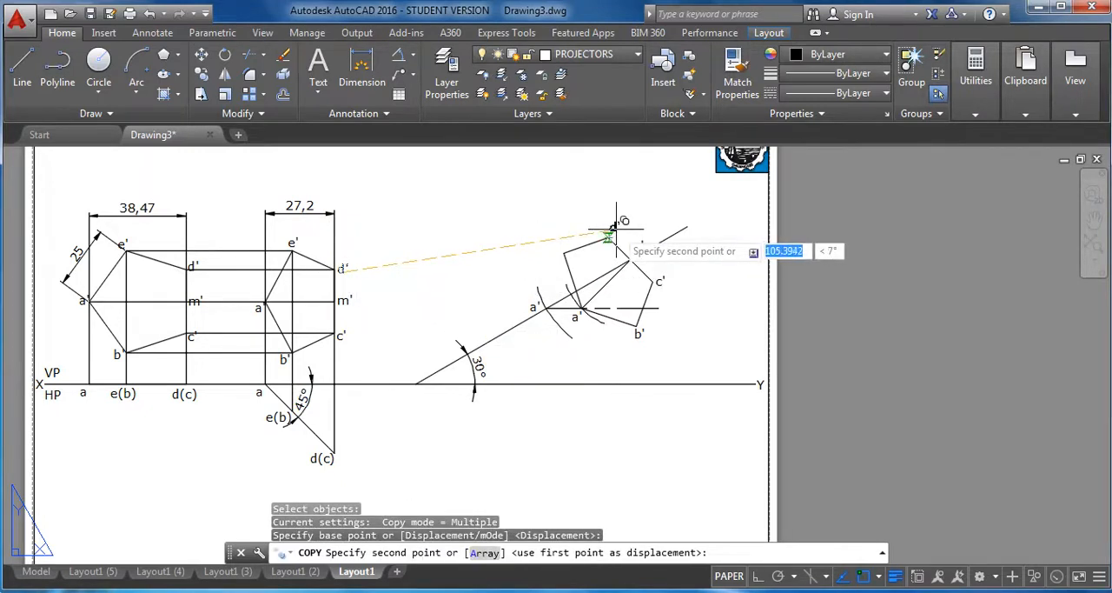
{"action": "scroll", "coordinate": [622, 222], "scroll_direction": "up", "scroll_amount": 4}
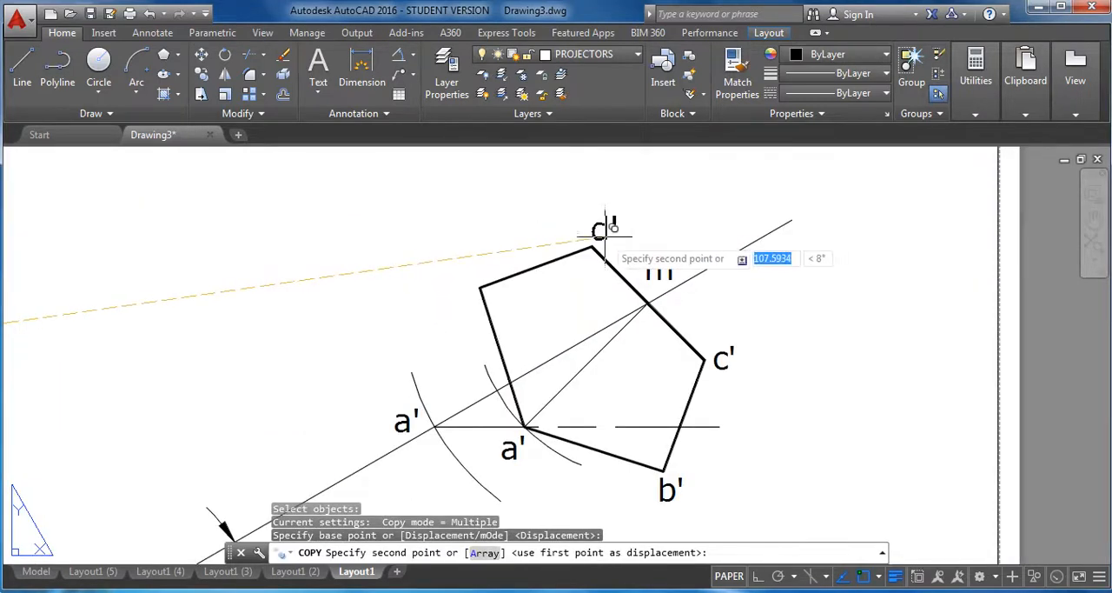
{"action": "left_click", "coordinate": [608, 228]}
Copy the e' label from the second front view to beside the upper-left vertex of the rotated pentagon.
{"action": "scroll", "coordinate": [509, 245], "scroll_direction": "down", "scroll_amount": 4}
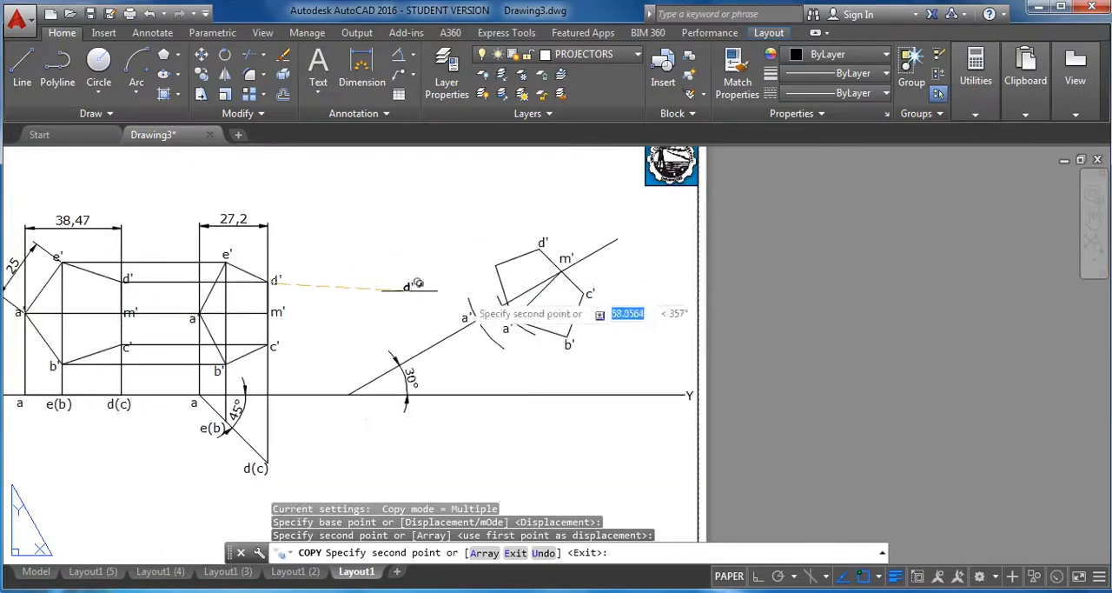
{"action": "left_click", "coordinate": [201, 73]}
{"action": "left_click", "coordinate": [227, 255]}
{"action": "right_click", "coordinate": [227, 254]}
{"action": "left_click", "coordinate": [227, 255]}
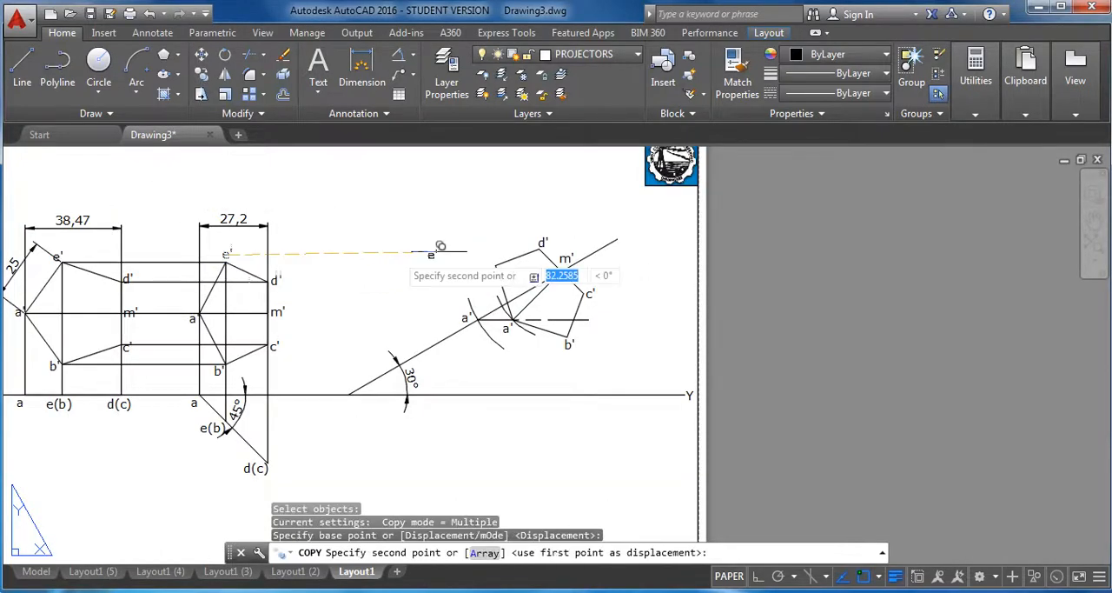
{"action": "scroll", "coordinate": [465, 247], "scroll_direction": "up", "scroll_amount": 4}
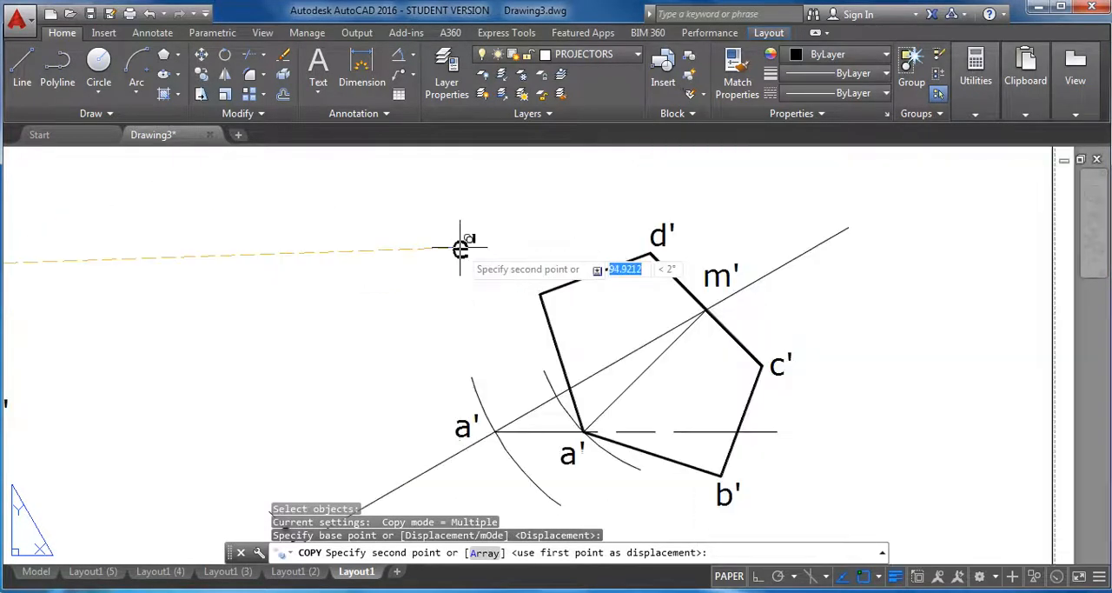
{"action": "left_click", "coordinate": [528, 280]}
{"action": "scroll", "coordinate": [613, 261], "scroll_direction": "down", "scroll_amount": 4}
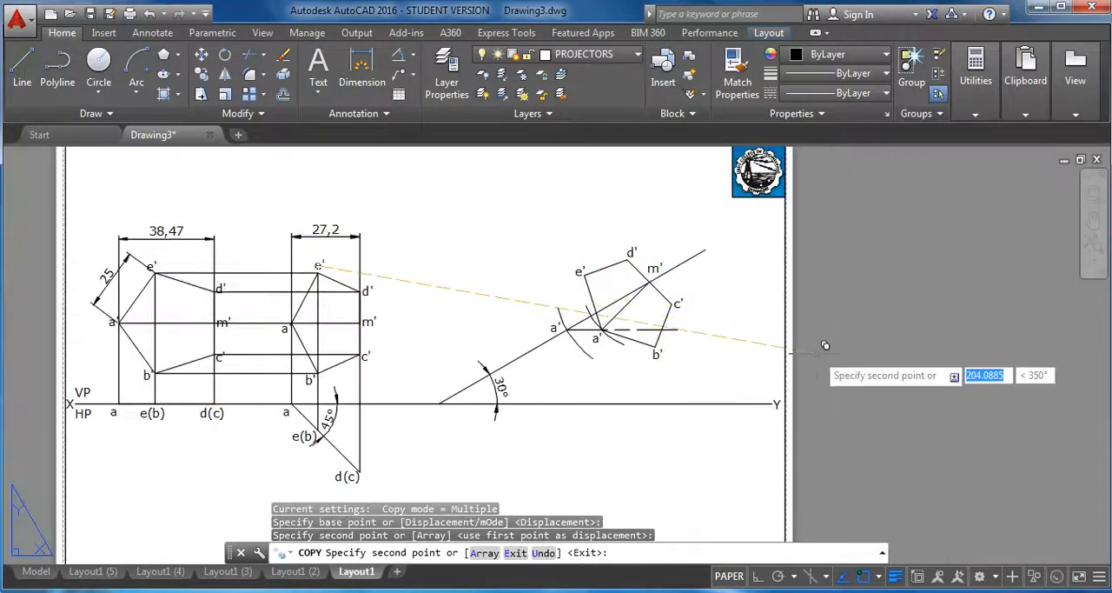
{"action": "key", "text": "Escape"}
Draw a horizontal projector from point e(b) on the 45° edge view rightward to beyond the rotated pentagon.
{"action": "middle_click_drag", "start_coordinate": [723, 367], "coordinate": [705, 320]}
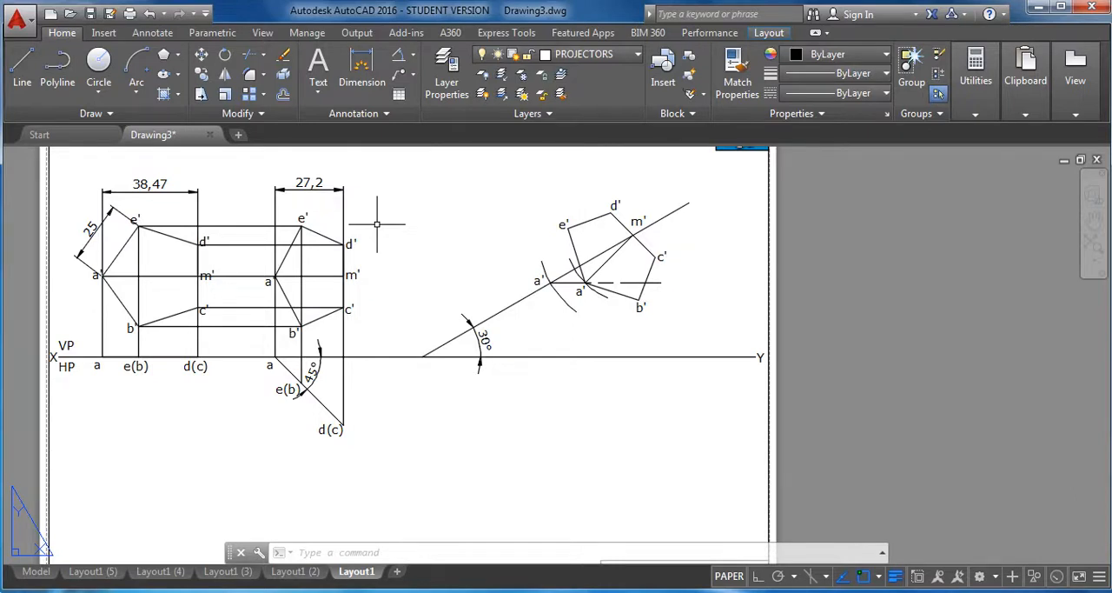
{"action": "left_click", "coordinate": [22, 68]}
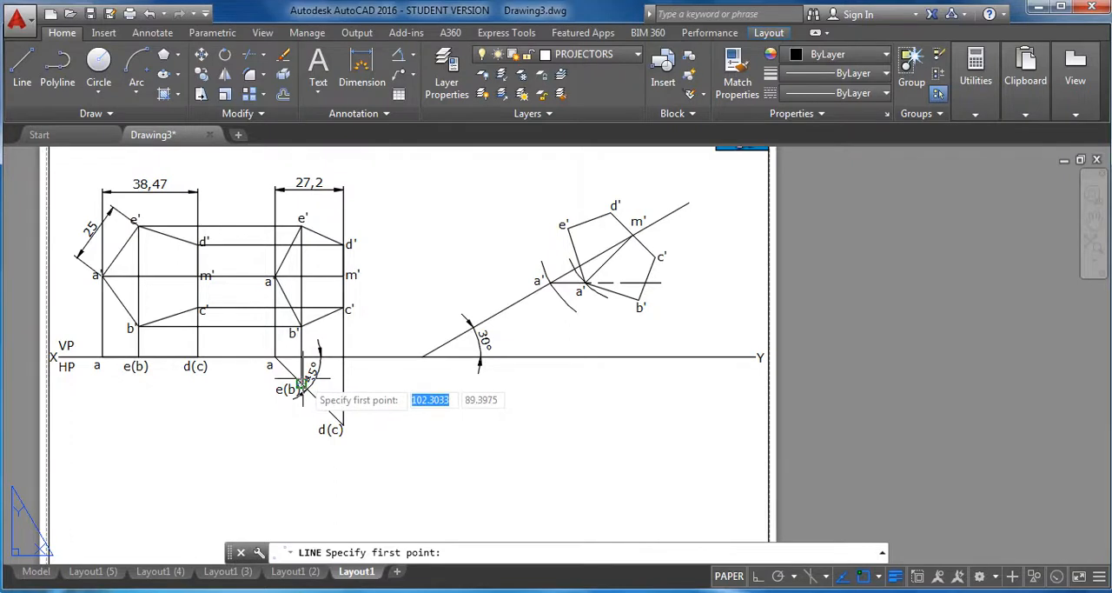
{"action": "left_click", "coordinate": [303, 383]}
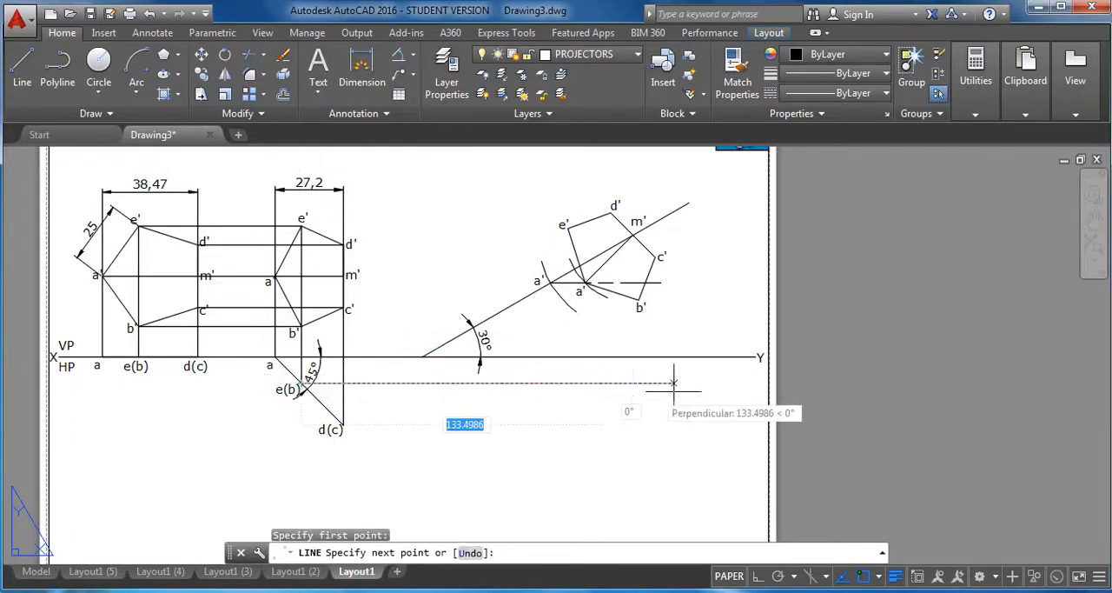
{"action": "left_click", "coordinate": [714, 382]}
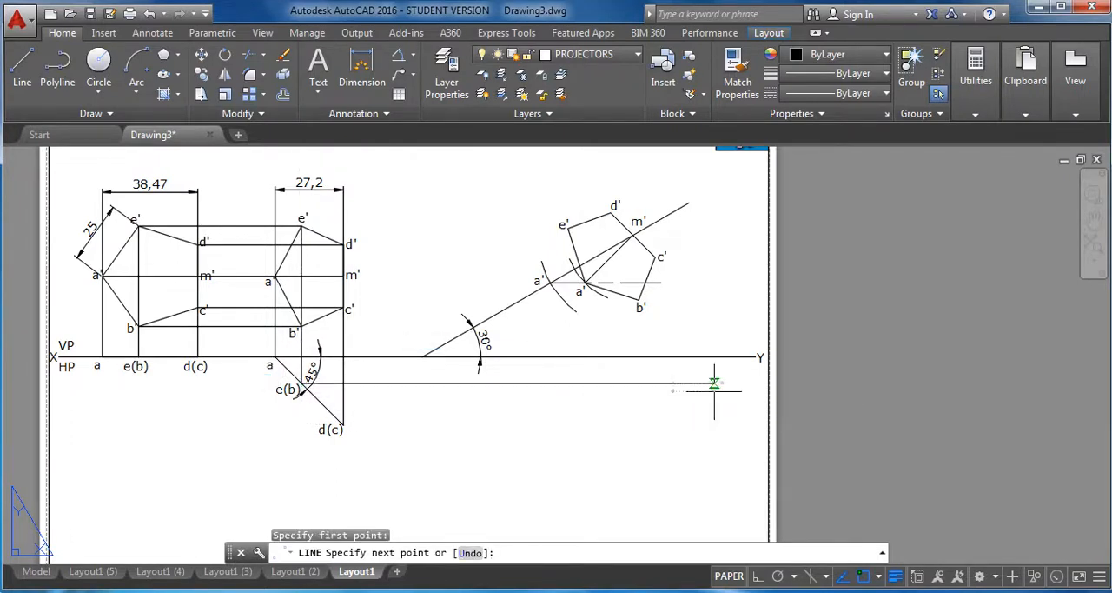
{"action": "right_click", "coordinate": [714, 386]}
{"action": "left_click", "coordinate": [752, 402]}
Draw a horizontal projector from point d(c) on the 45° edge view rightward to beyond the rotated pentagon.
{"action": "left_click", "coordinate": [25, 79]}
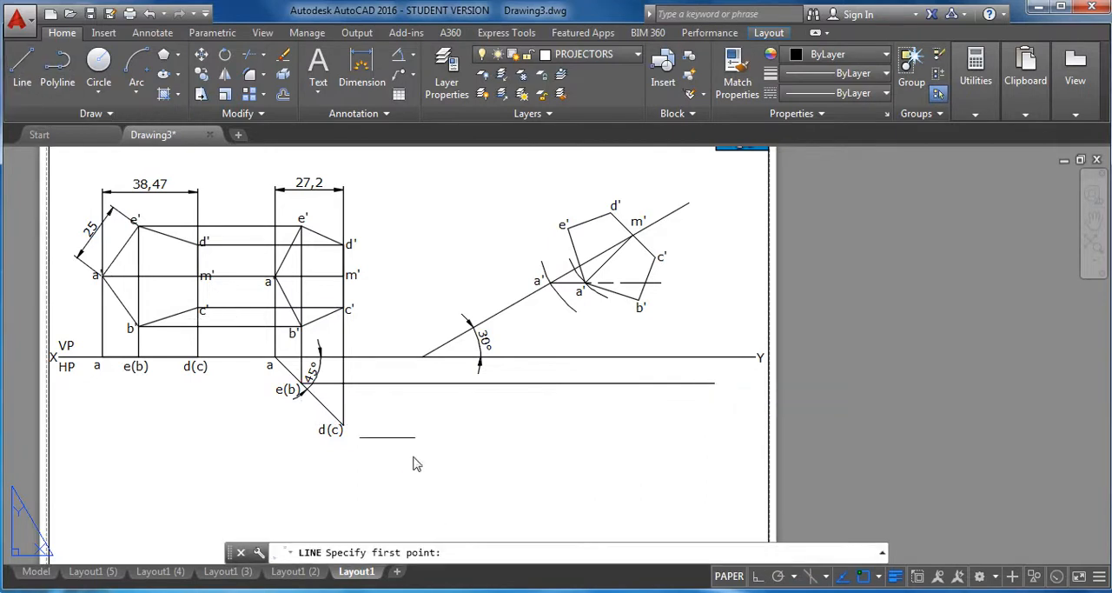
{"action": "left_click", "coordinate": [343, 428]}
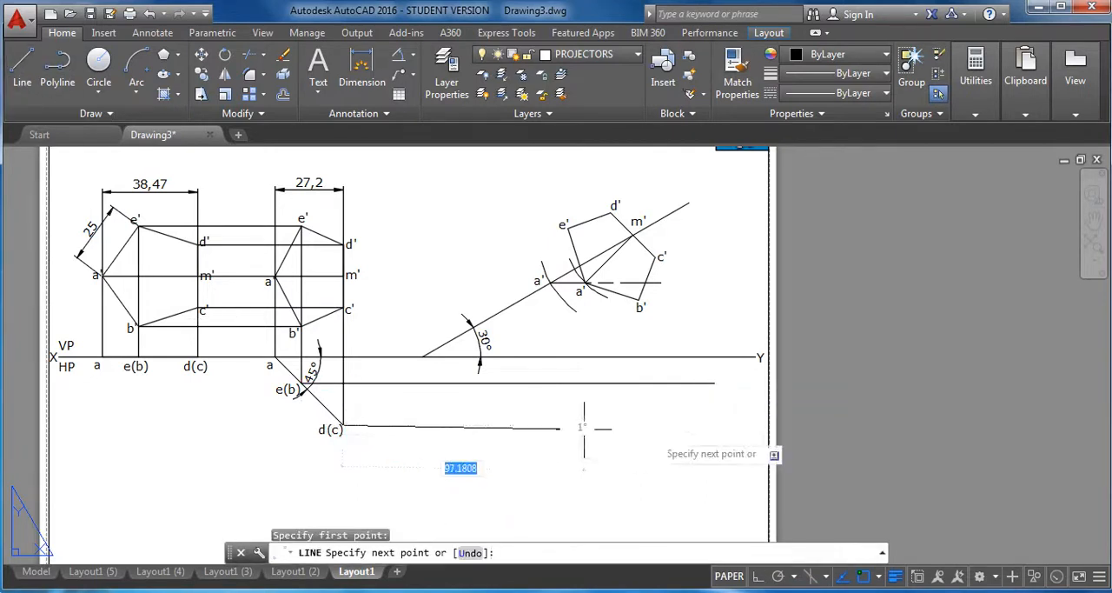
{"action": "left_click", "coordinate": [757, 579]}
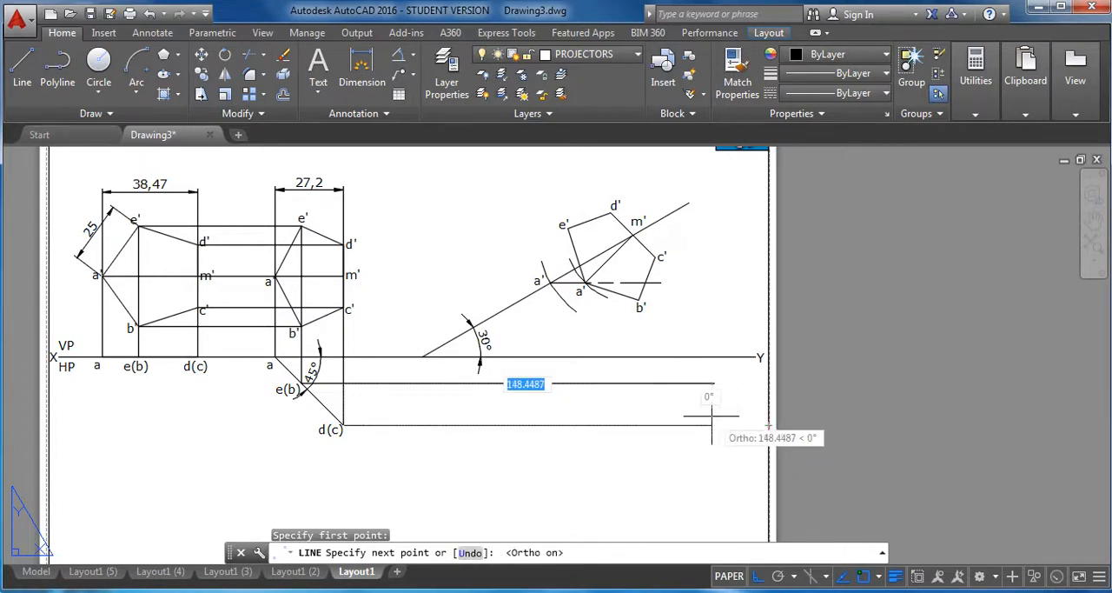
{"action": "left_click", "coordinate": [728, 424]}
{"action": "right_click", "coordinate": [726, 425]}
{"action": "left_click", "coordinate": [762, 433]}
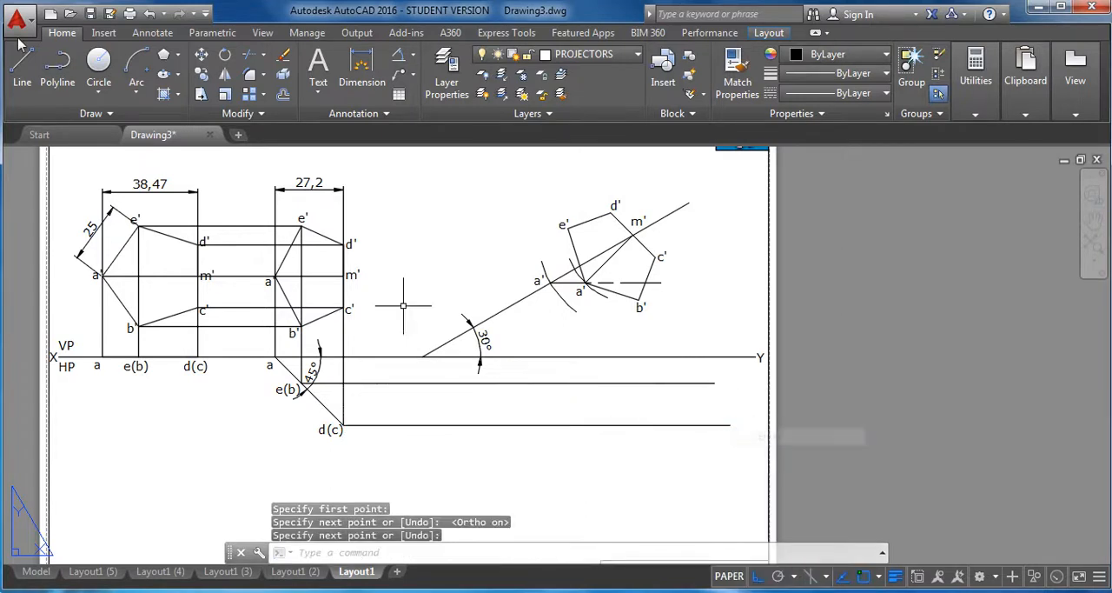
Draw a vertical projector from vertex a' of the rotated pentagon down to the XY line.
{"action": "left_click", "coordinate": [22, 62]}
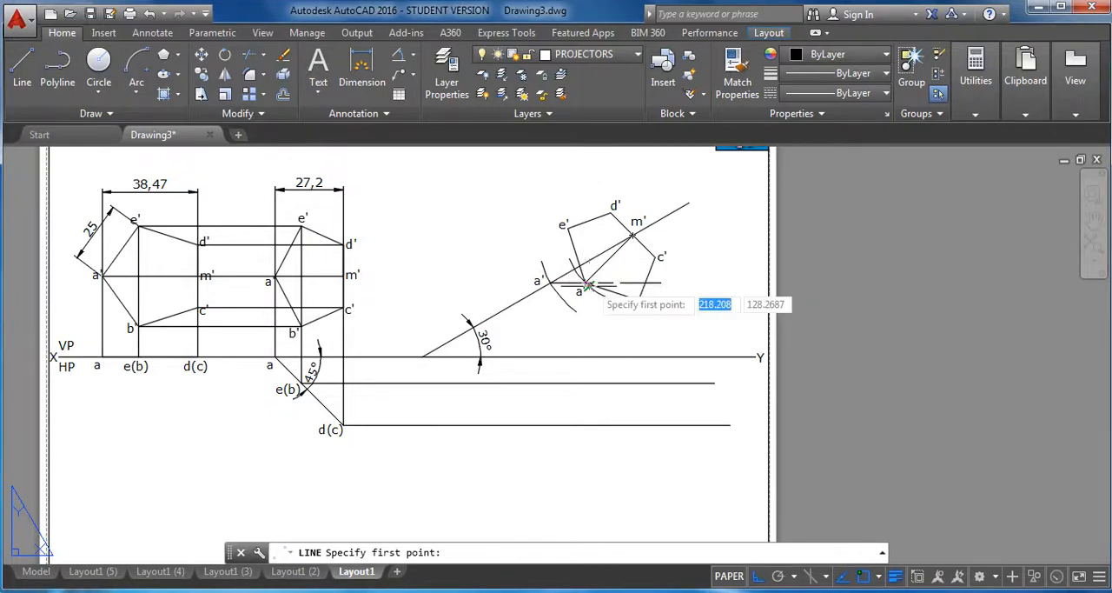
{"action": "scroll", "coordinate": [585, 283], "scroll_direction": "up", "scroll_amount": 4}
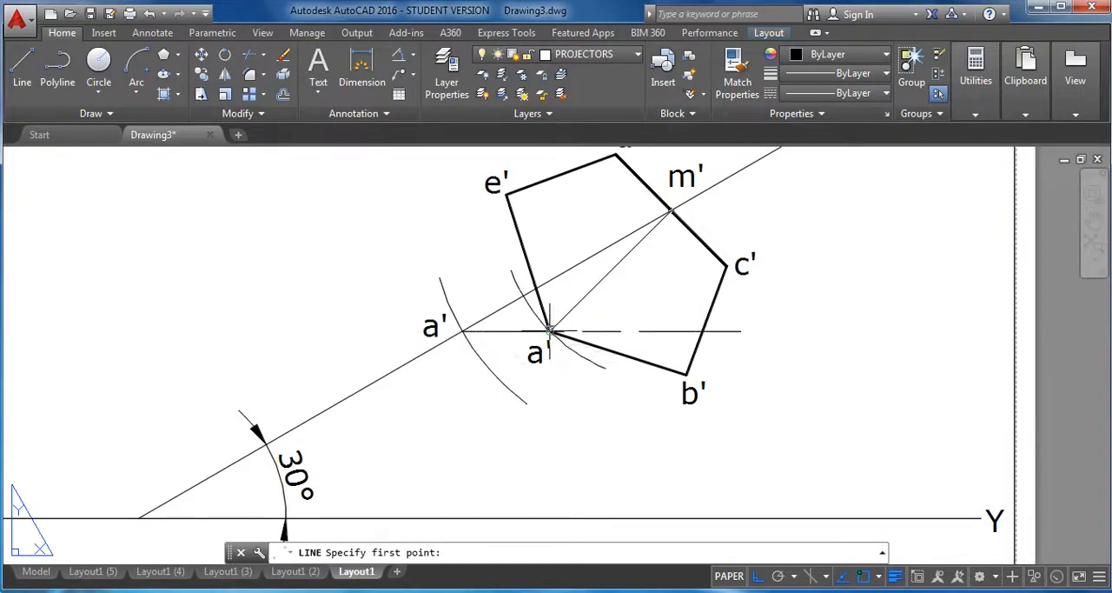
{"action": "left_click", "coordinate": [549, 330]}
{"action": "scroll", "coordinate": [549, 330], "scroll_direction": "down", "scroll_amount": 6}
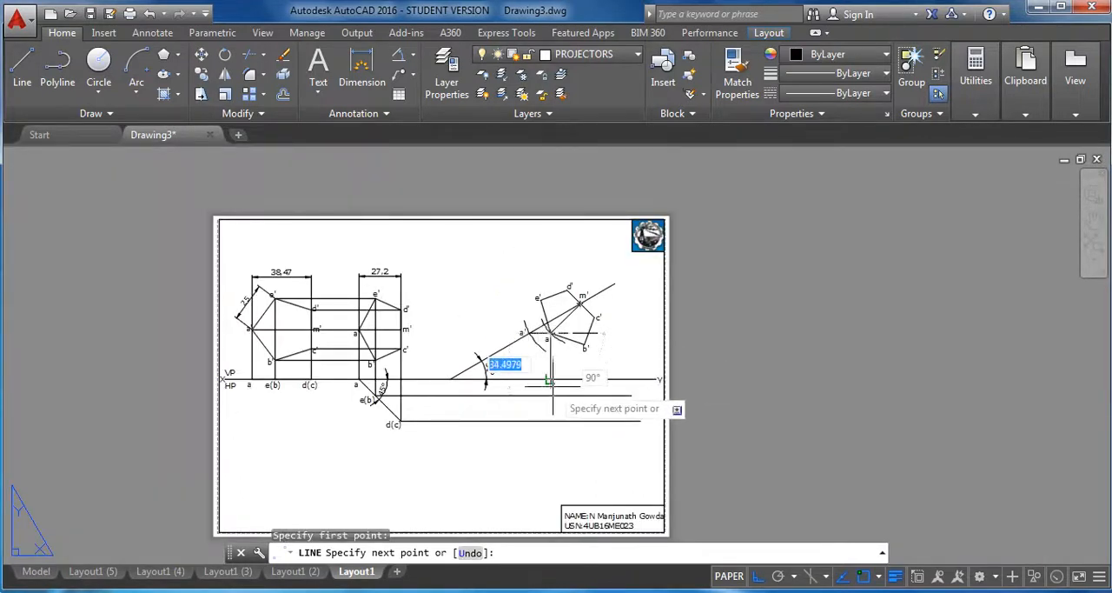
{"action": "scroll", "coordinate": [553, 383], "scroll_direction": "up", "scroll_amount": 4}
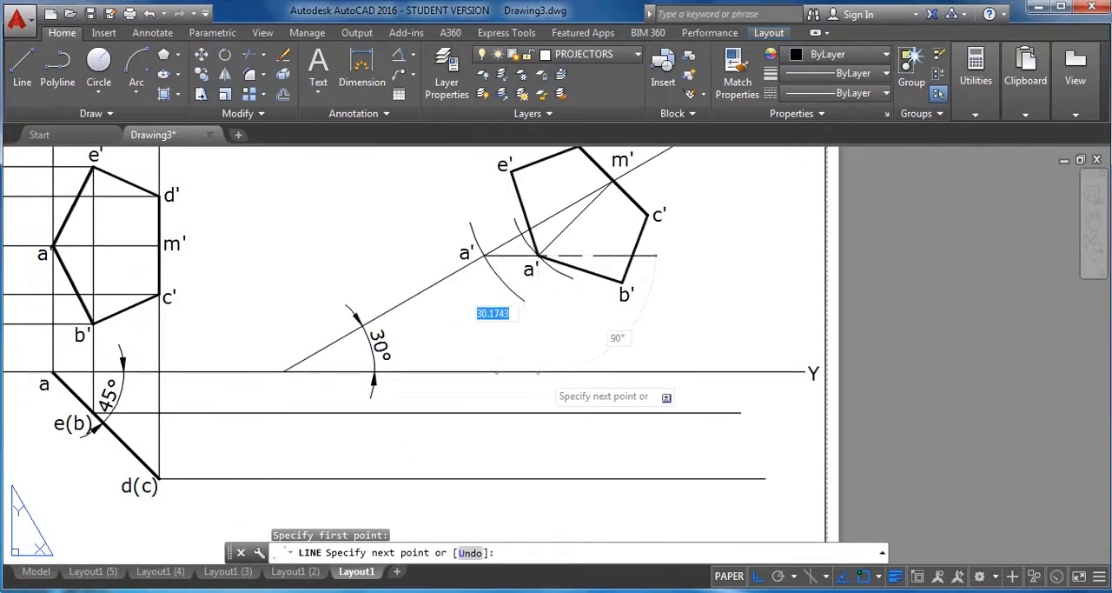
{"action": "left_click", "coordinate": [539, 372]}
{"action": "right_click", "coordinate": [616, 356]}
{"action": "left_click", "coordinate": [633, 362]}
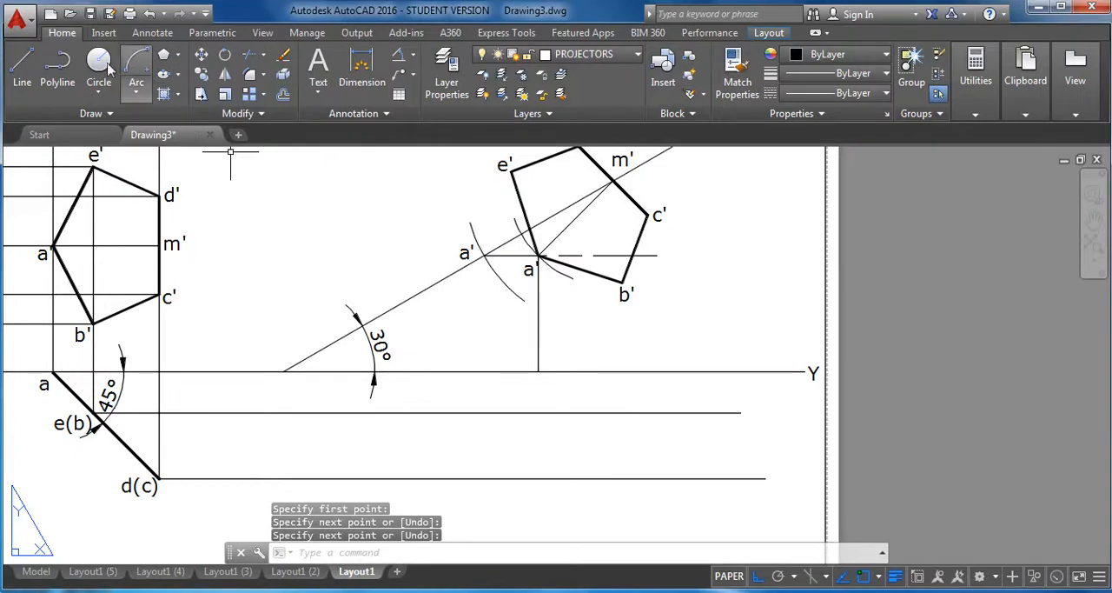
Draw a vertical projector from vertex b' of the rotated pentagon down to the horizontal projector from e(b).
{"action": "left_click", "coordinate": [22, 63]}
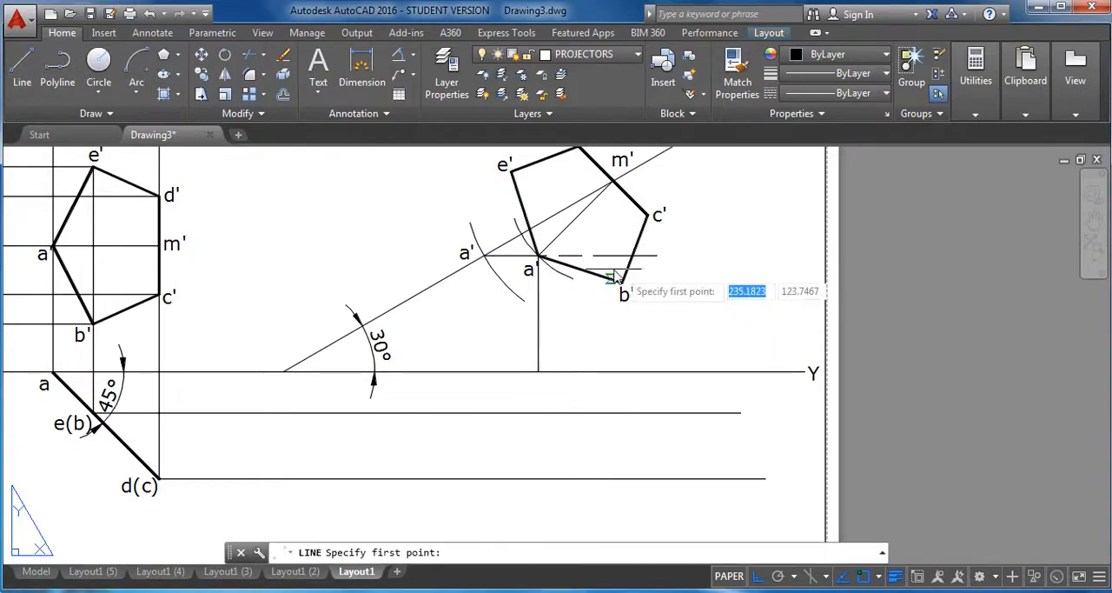
{"action": "left_click", "coordinate": [622, 282]}
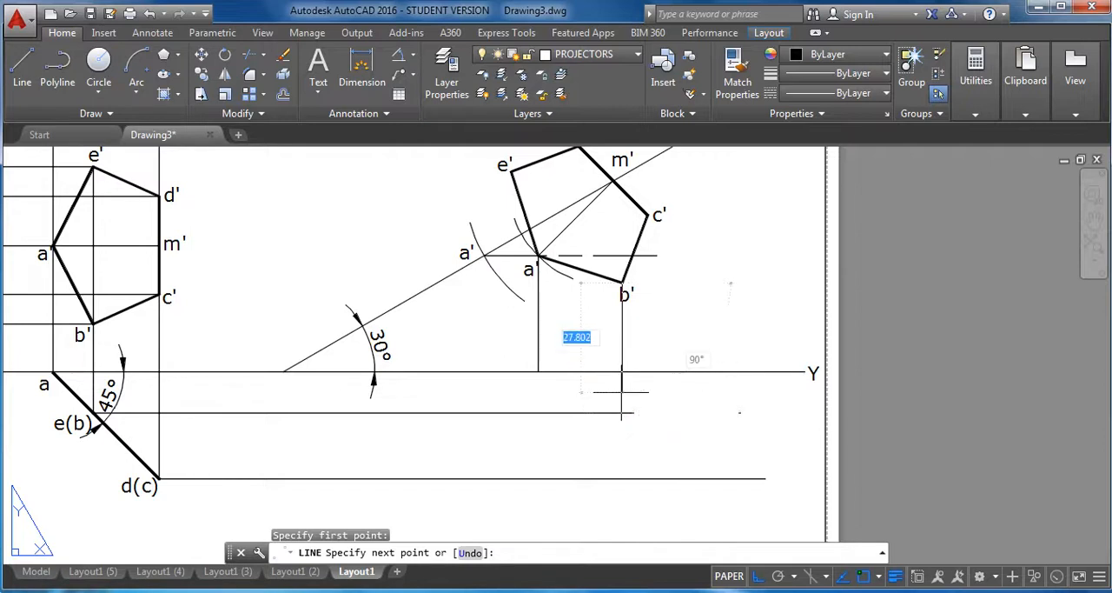
{"action": "left_click", "coordinate": [623, 413]}
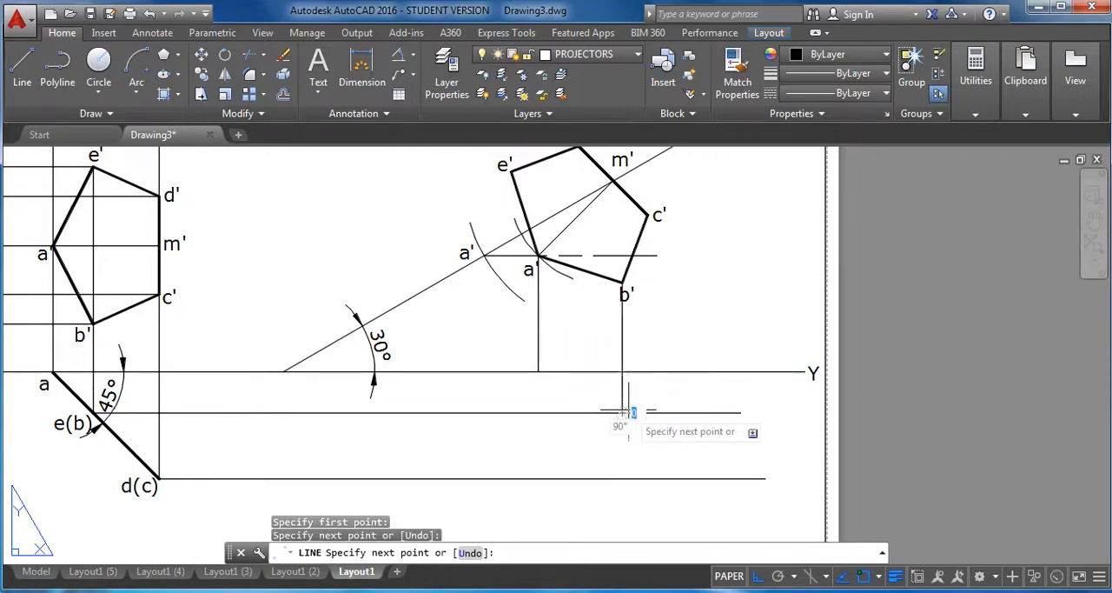
{"action": "right_click", "coordinate": [643, 412]}
{"action": "left_click", "coordinate": [679, 424]}
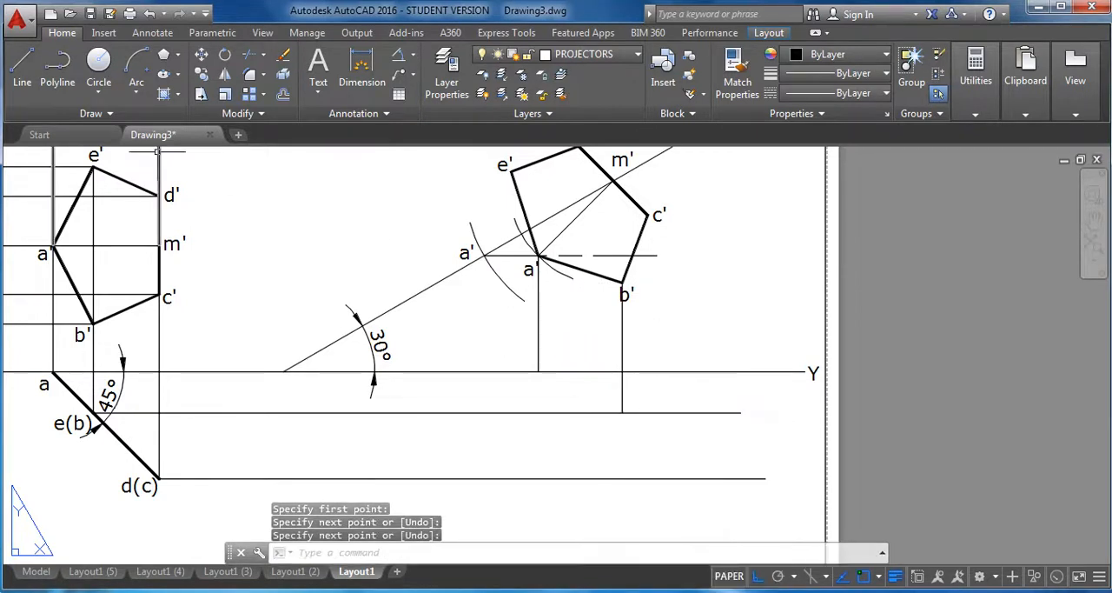
Draw a vertical projector from vertex c' of the rotated pentagon down to just past the horizontal projector from d(c).
{"action": "left_click", "coordinate": [22, 70]}
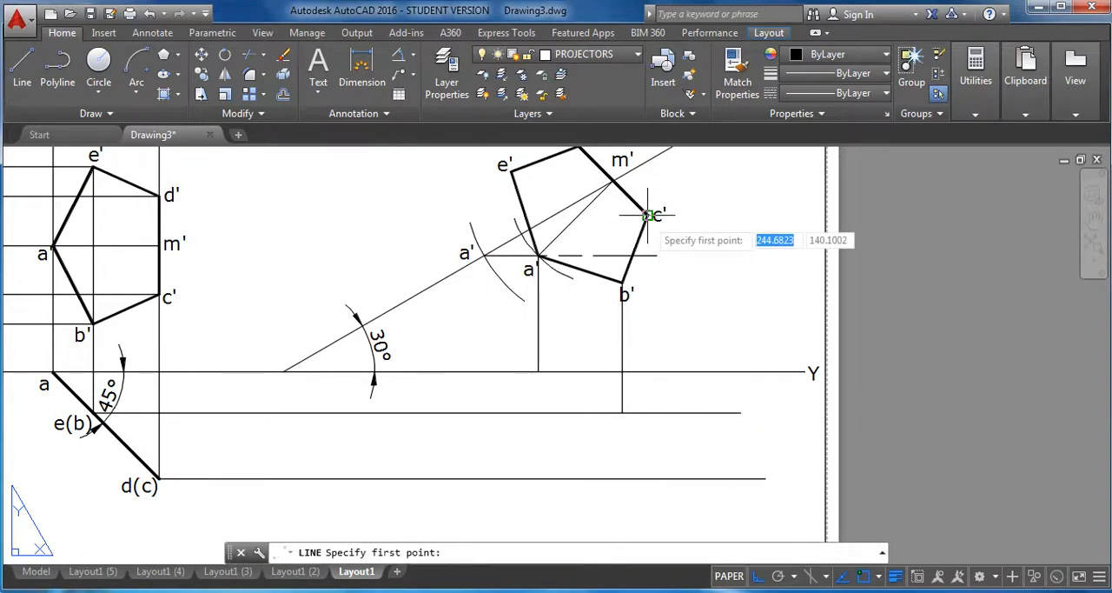
{"action": "left_click", "coordinate": [648, 215]}
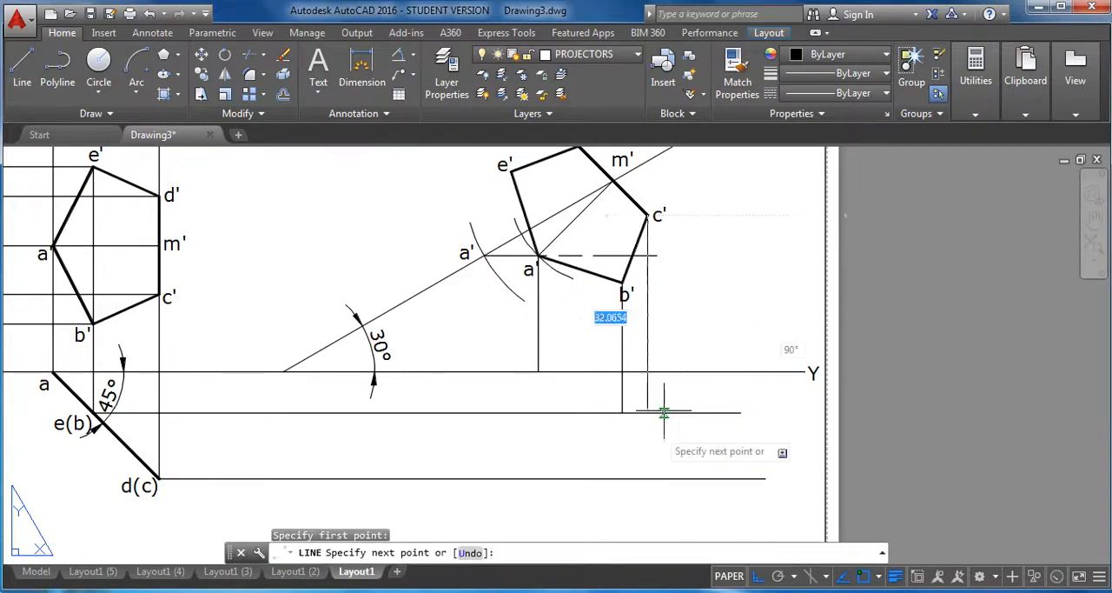
{"action": "left_click", "coordinate": [648, 511]}
{"action": "right_click", "coordinate": [664, 512]}
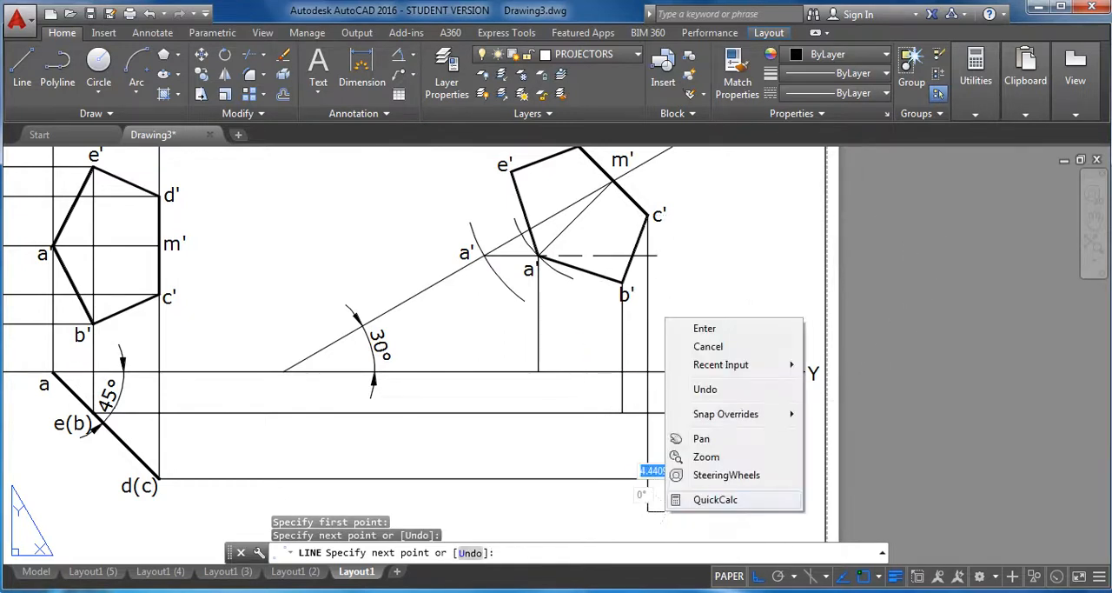
{"action": "left_click", "coordinate": [704, 329]}
Draw a vertical projector from vertex d' of the rotated pentagon down to just past the horizontal projector from d(c).
{"action": "left_click", "coordinate": [22, 65]}
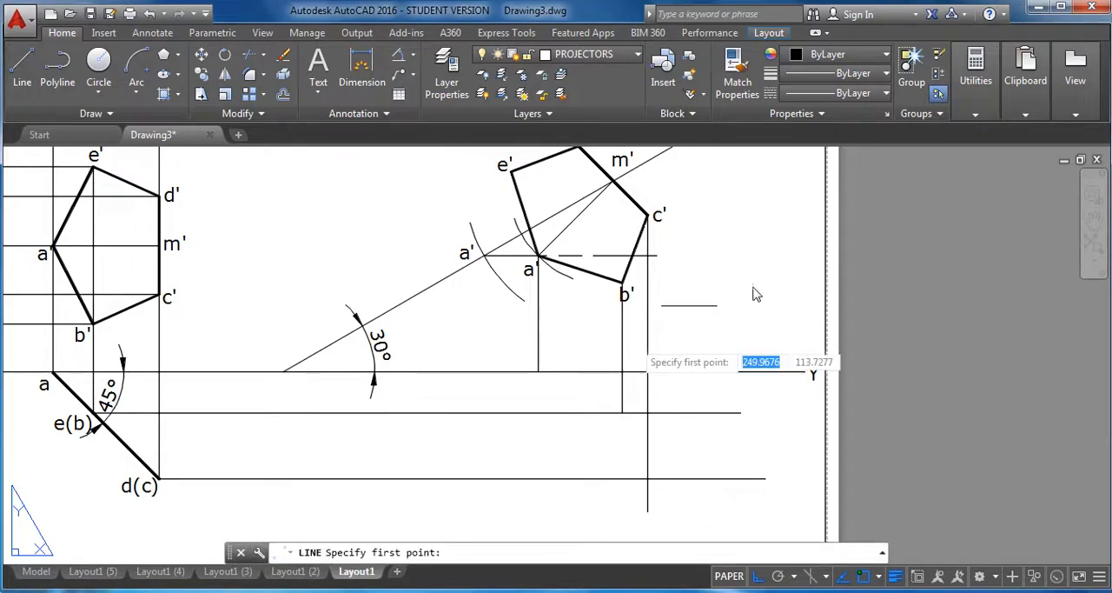
{"action": "middle_click_drag", "start_coordinate": [612, 196], "coordinate": [605, 207]}
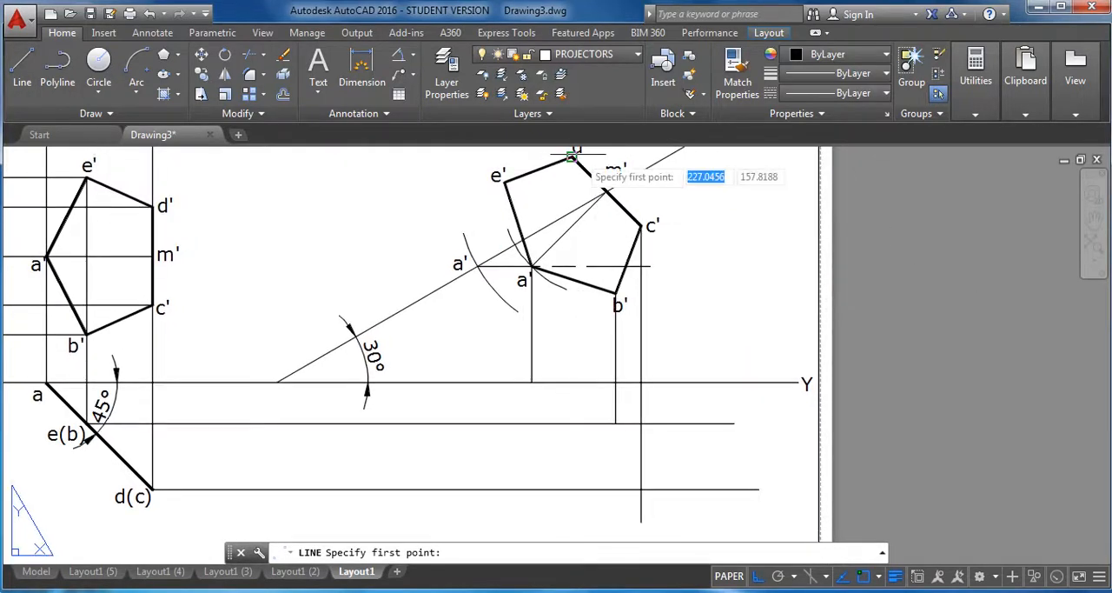
{"action": "left_click", "coordinate": [573, 156]}
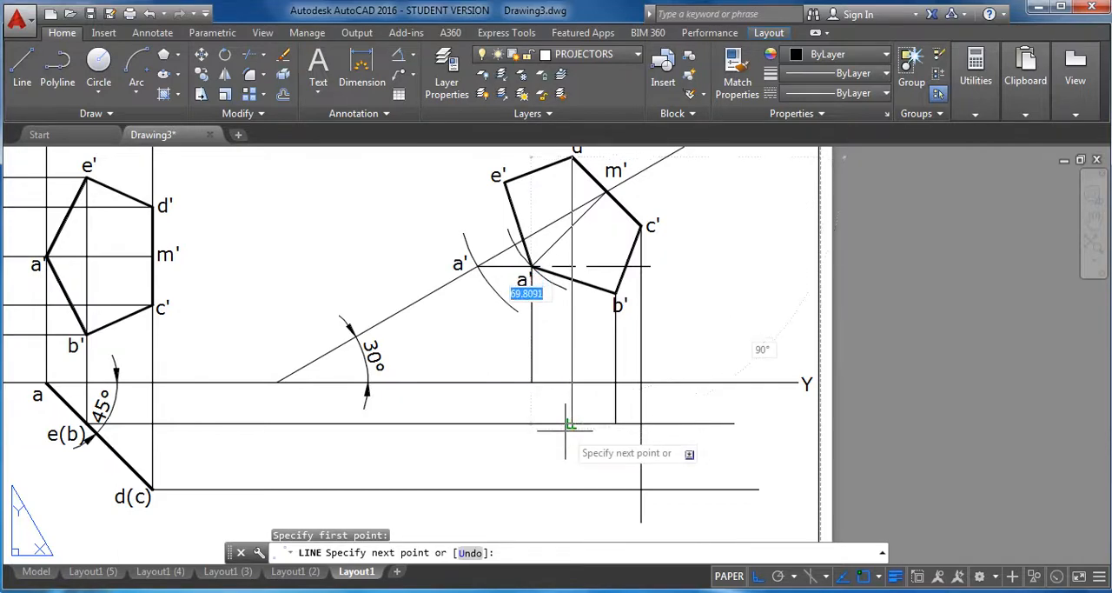
{"action": "left_click", "coordinate": [572, 491]}
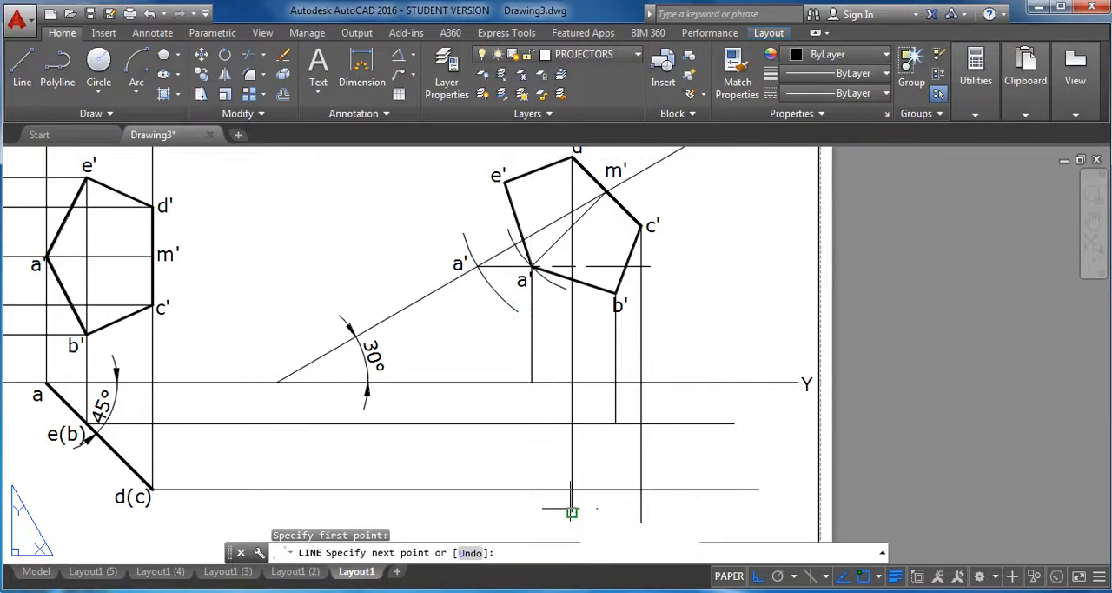
{"action": "right_click", "coordinate": [572, 511]}
{"action": "left_click", "coordinate": [608, 330]}
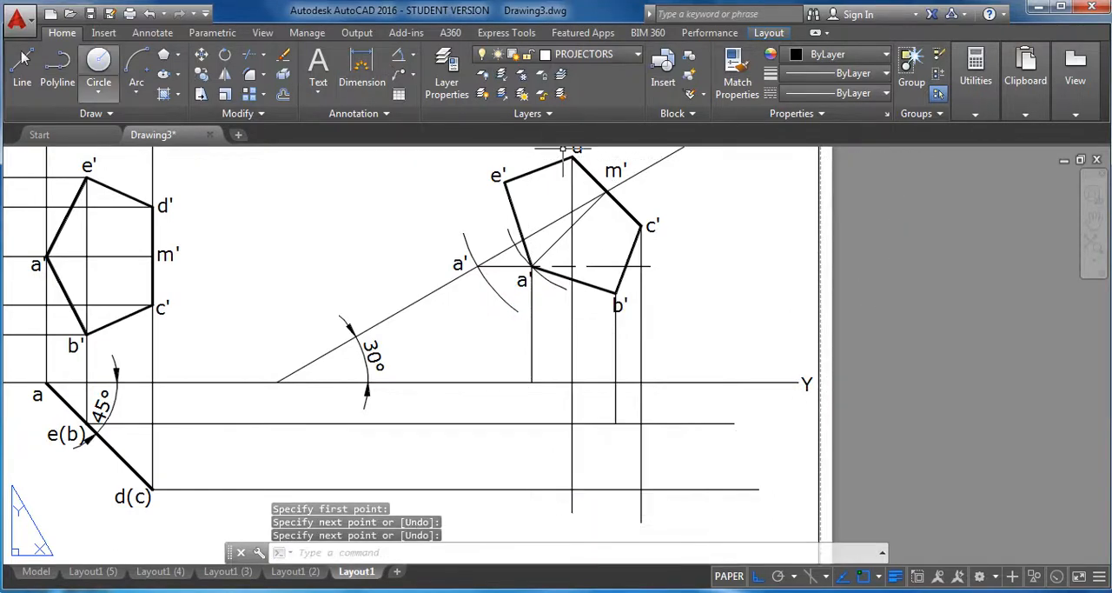
Draw a vertical projector from vertex e' of the rotated pentagon down to just past the horizontal projector from e(b).
{"action": "left_click", "coordinate": [22, 66]}
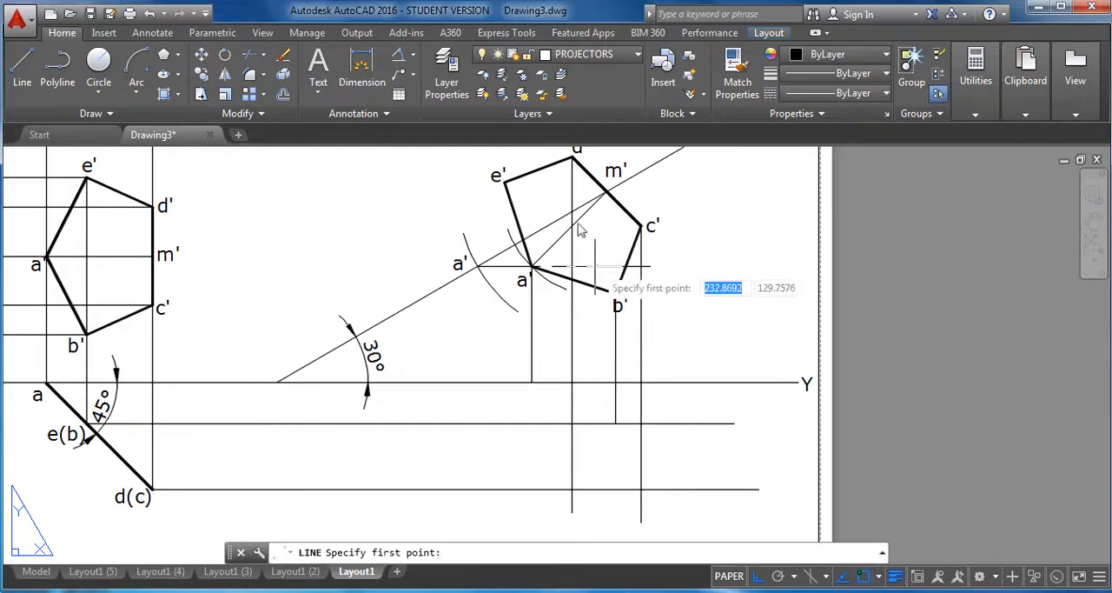
{"action": "left_click", "coordinate": [505, 181]}
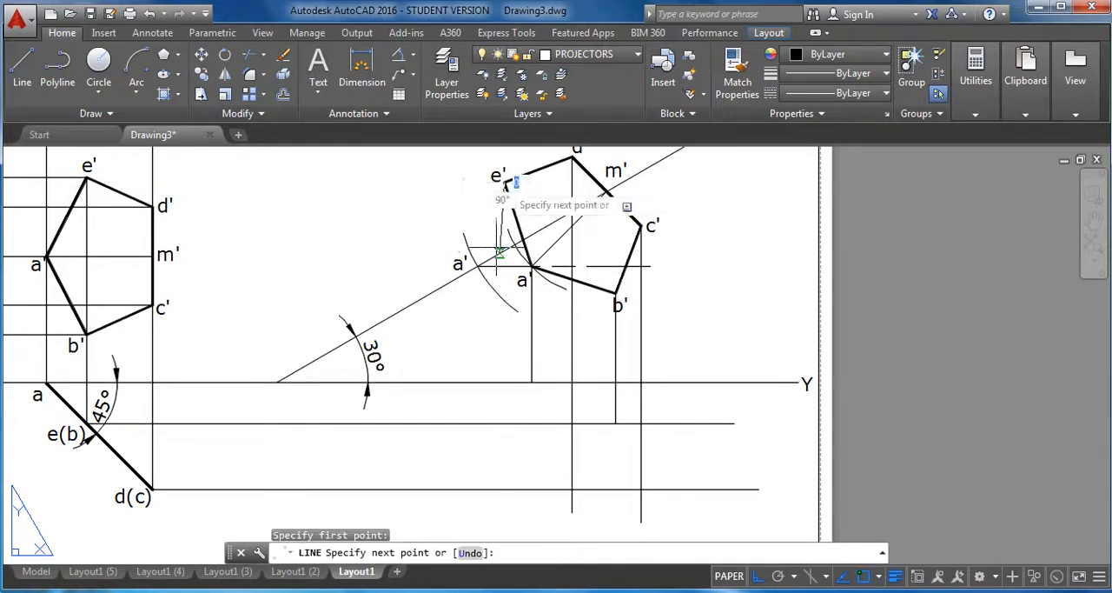
{"action": "right_click", "coordinate": [509, 441]}
{"action": "left_click", "coordinate": [567, 265]}
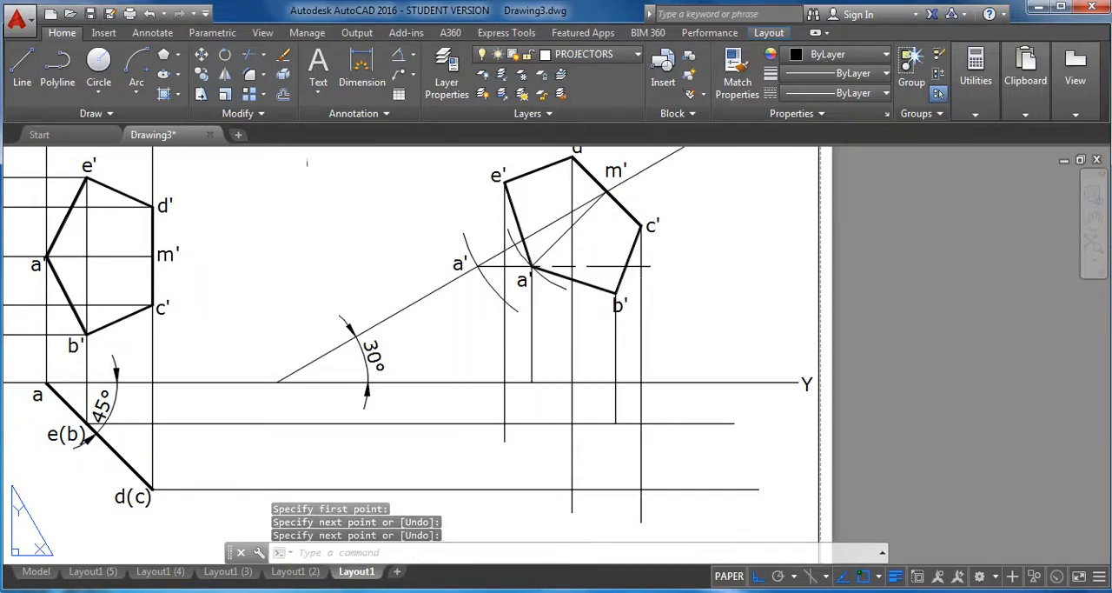
Trim the overhanging ends of the horizontal and vertical projectors back to their intersections below the XY line.
{"action": "type", "text": "tr"}
{"action": "key", "text": "Return"}
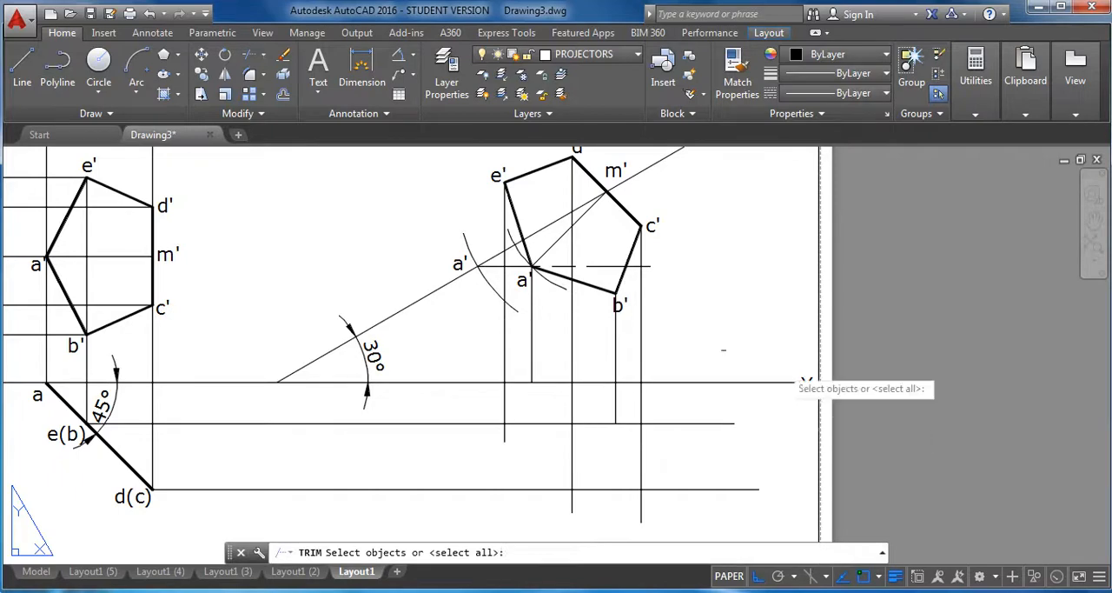
{"action": "key", "text": "Return"}
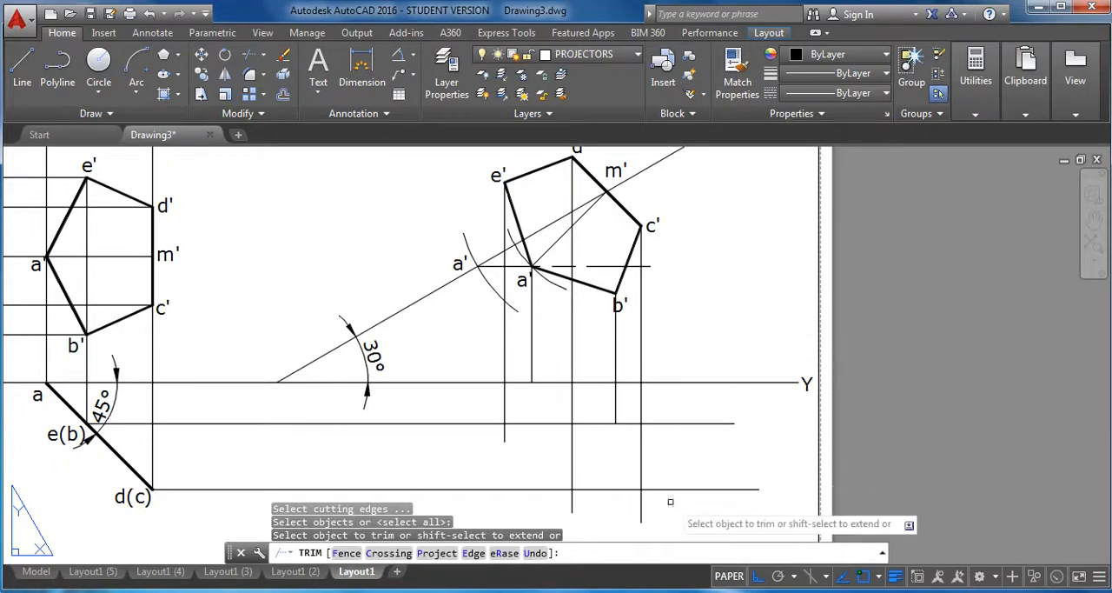
{"action": "left_click", "coordinate": [686, 424]}
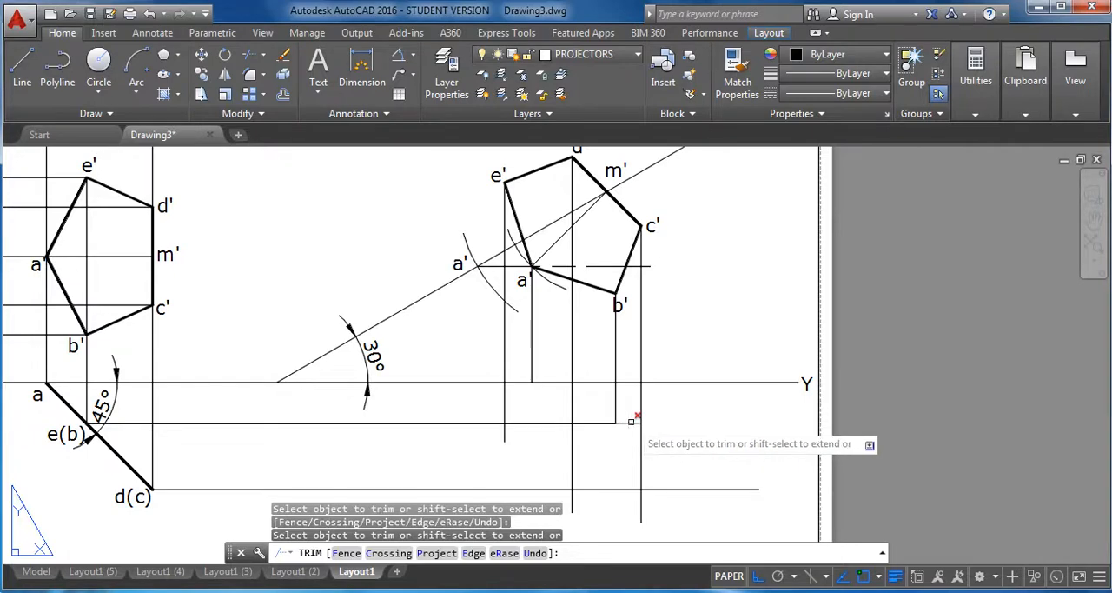
{"action": "left_click", "coordinate": [683, 489]}
{"action": "left_click", "coordinate": [639, 507]}
{"action": "left_click", "coordinate": [641, 506]}
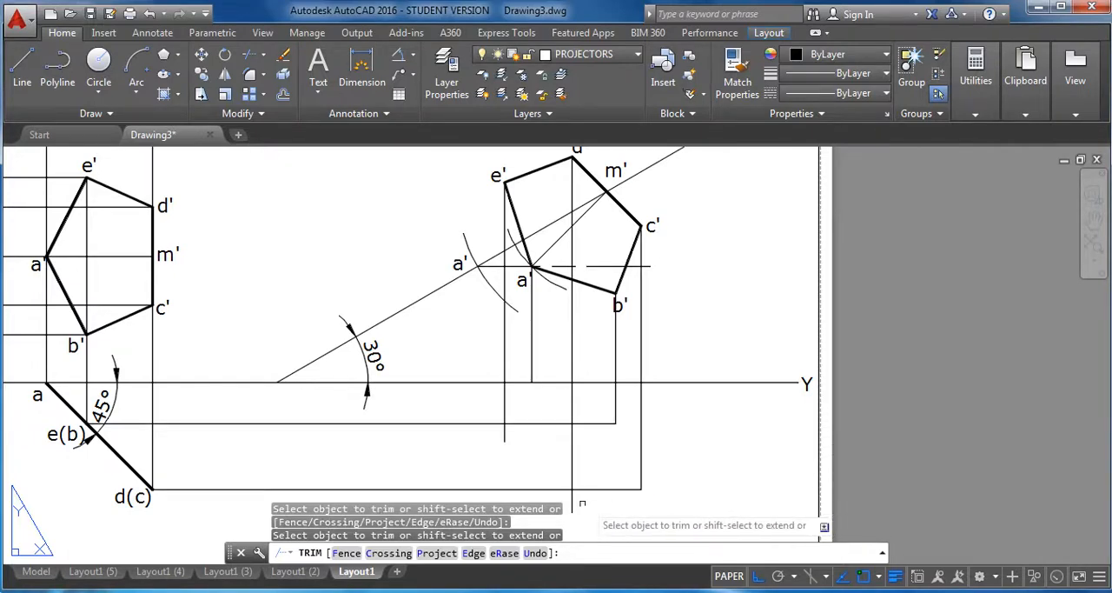
{"action": "left_click", "coordinate": [505, 433]}
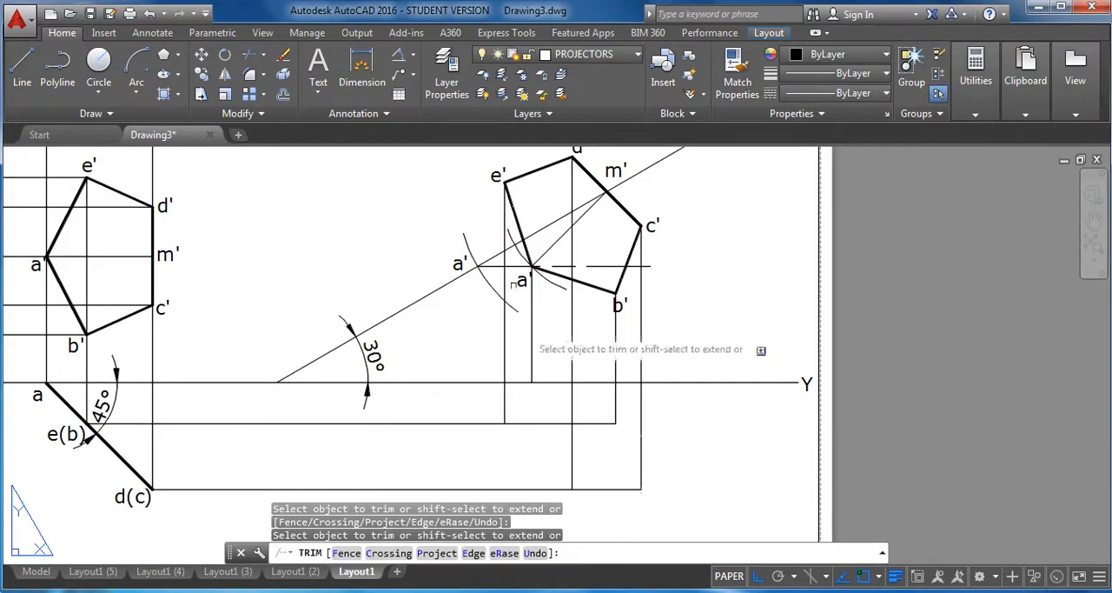
Outline the final top view on the OBJECT LINES layer with a polyline through the projected points a, b, c, d, e and back to a.
{"action": "left_click", "coordinate": [587, 53]}
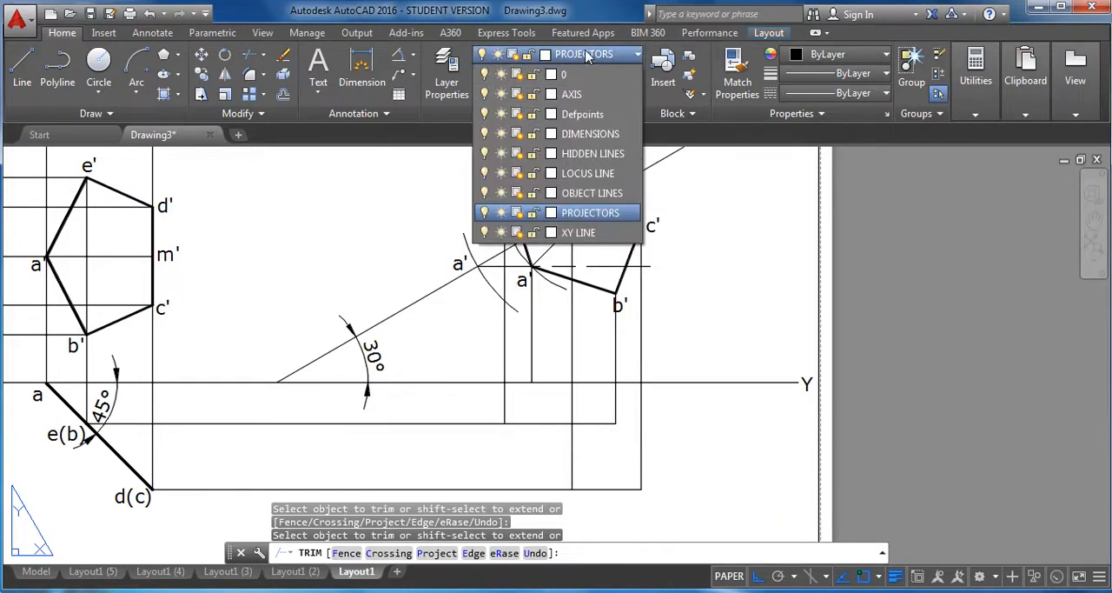
{"action": "left_click", "coordinate": [593, 192]}
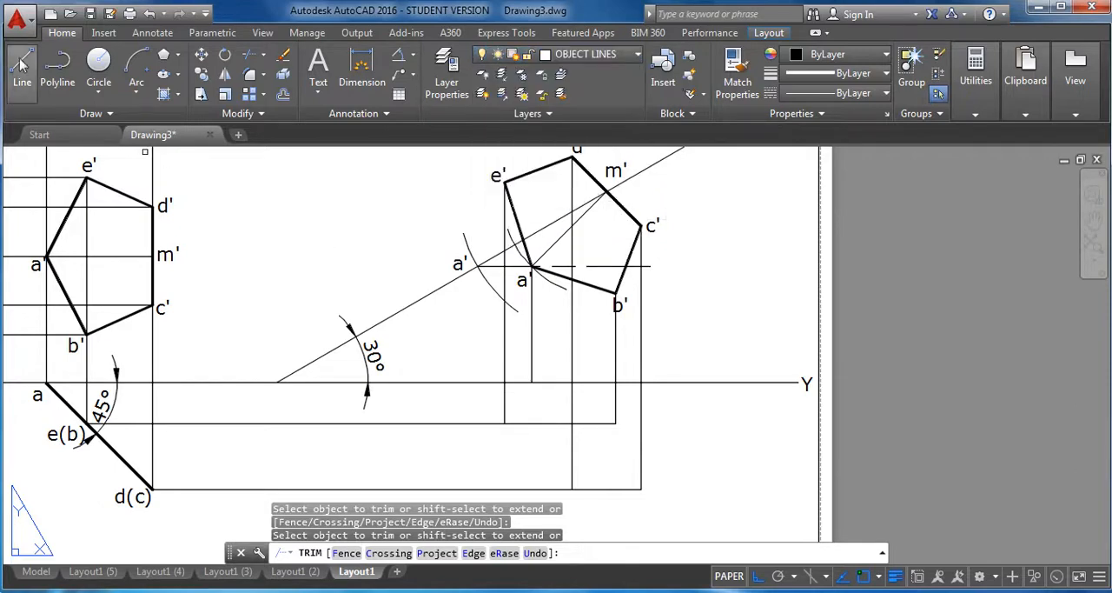
{"action": "left_click", "coordinate": [57, 69]}
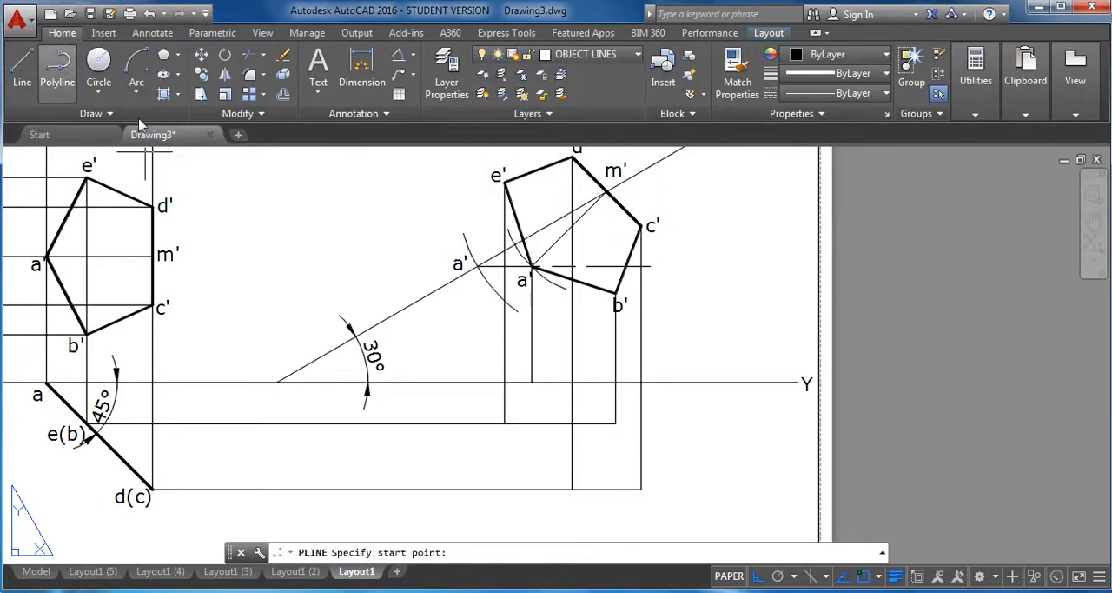
{"action": "left_click", "coordinate": [531, 381]}
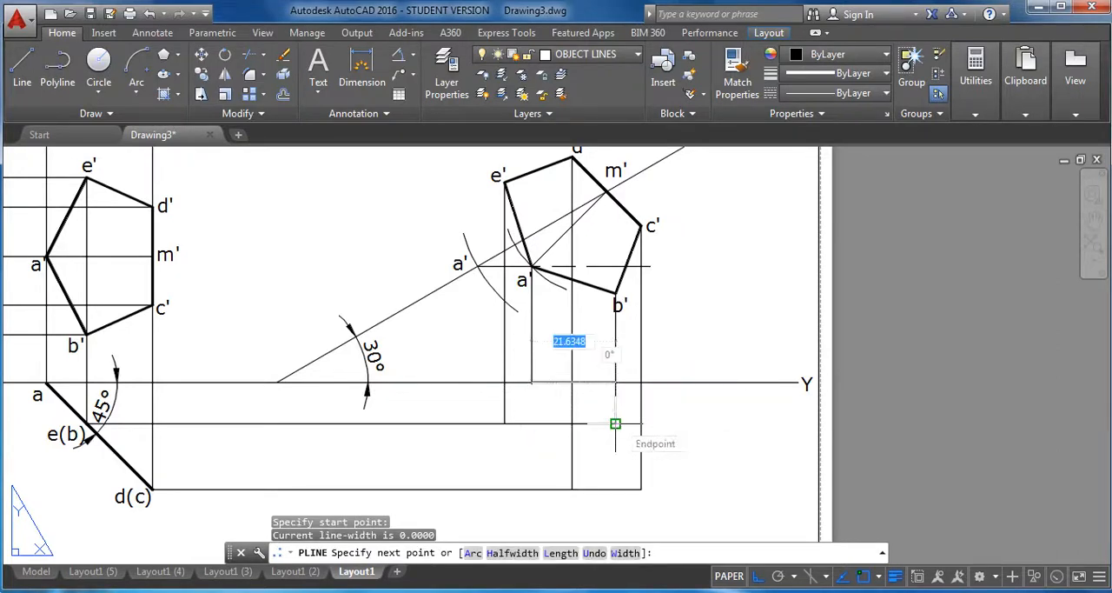
{"action": "left_click", "coordinate": [616, 424]}
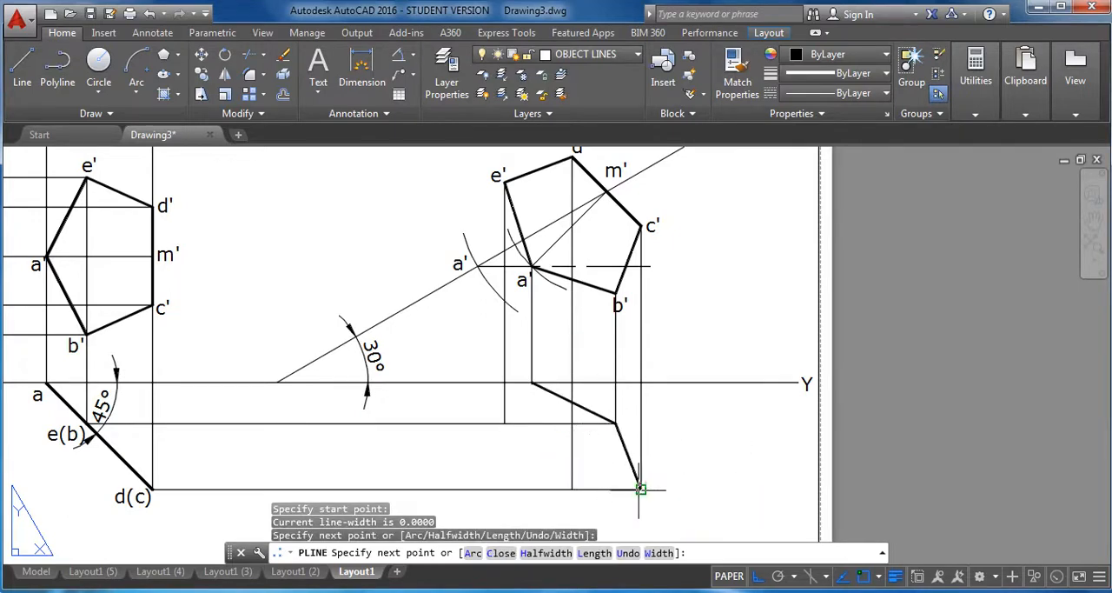
{"action": "left_click", "coordinate": [641, 489]}
{"action": "left_click", "coordinate": [759, 577]}
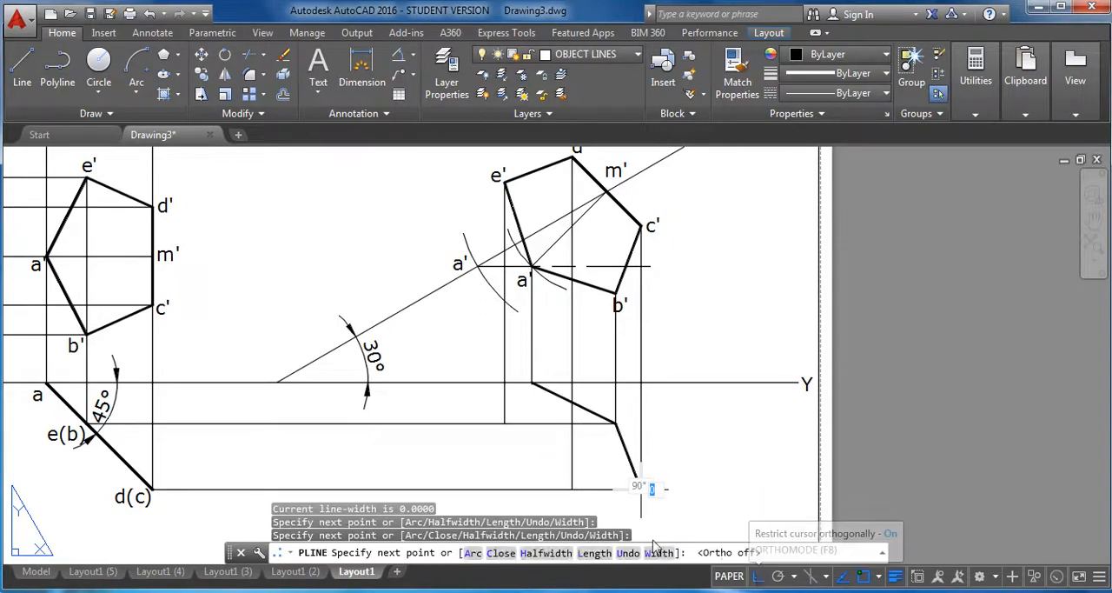
{"action": "left_click", "coordinate": [571, 488]}
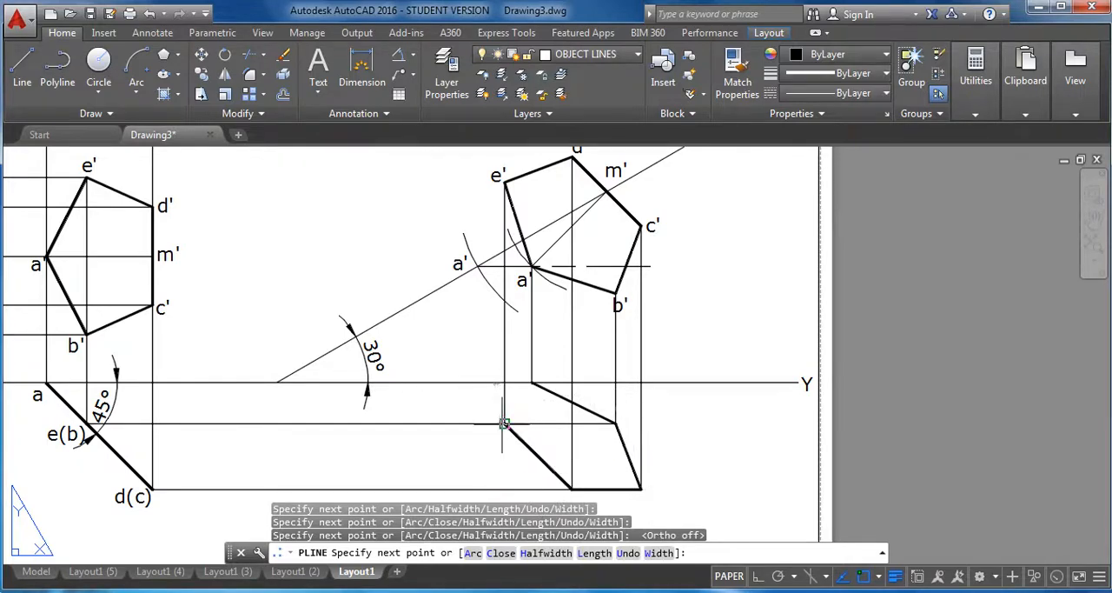
{"action": "left_click", "coordinate": [503, 424]}
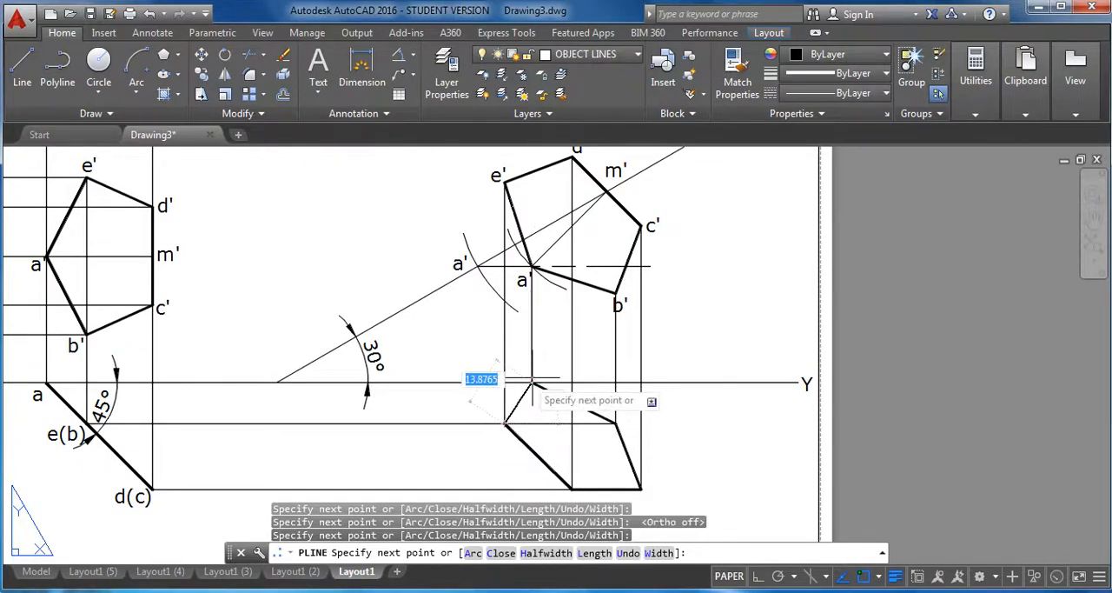
{"action": "left_click", "coordinate": [531, 383]}
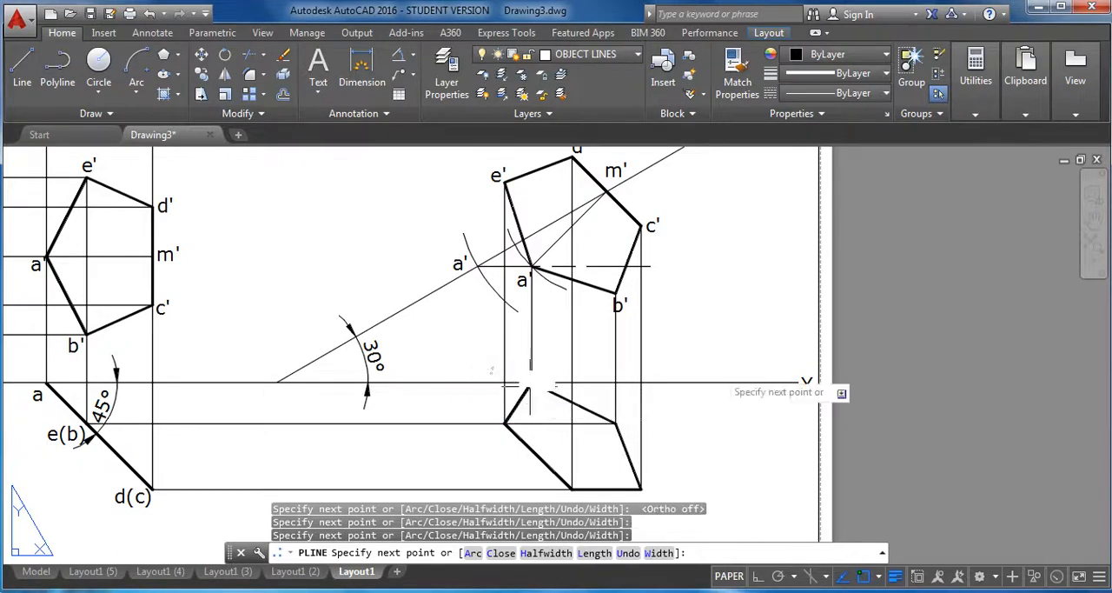
{"action": "right_click", "coordinate": [712, 302]}
{"action": "left_click", "coordinate": [747, 312]}
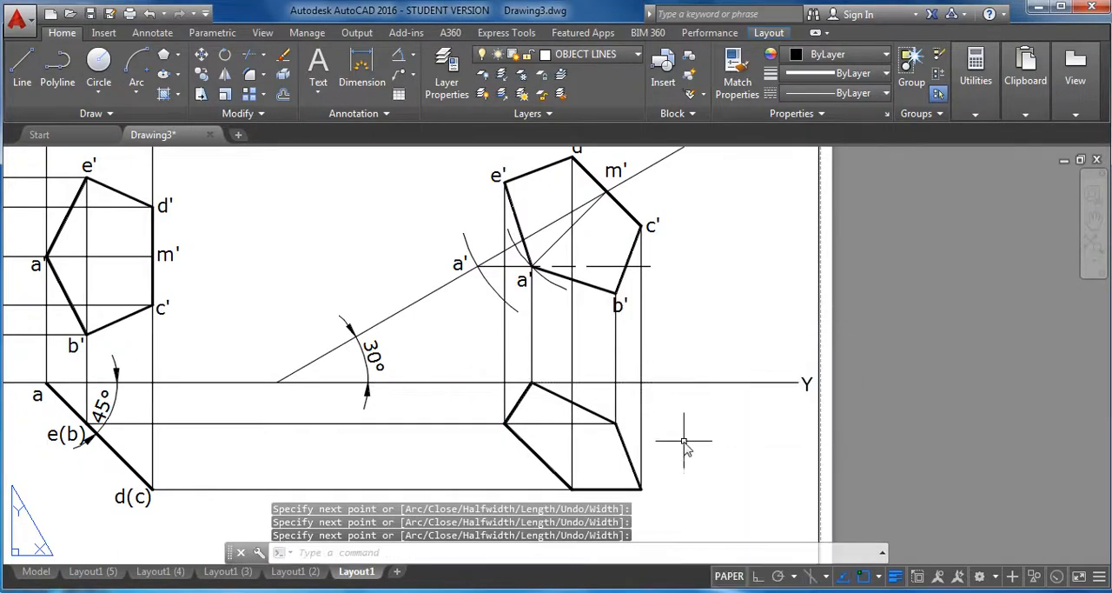
Copy the label "a" from the 45° inclined line to the final top view's vertex on the XY line.
{"action": "scroll", "coordinate": [675, 439], "scroll_direction": "up", "scroll_amount": 5}
{"action": "scroll", "coordinate": [706, 343], "scroll_direction": "down", "scroll_amount": 2}
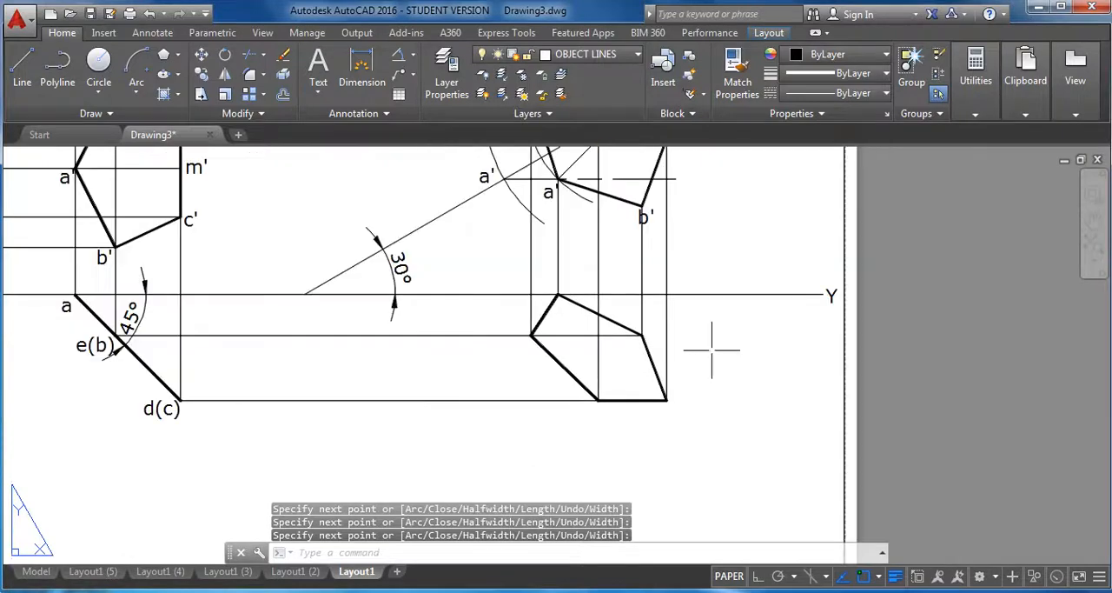
{"action": "middle_click_drag", "start_coordinate": [716, 352], "coordinate": [721, 368]}
{"action": "key", "text": "Escape"}
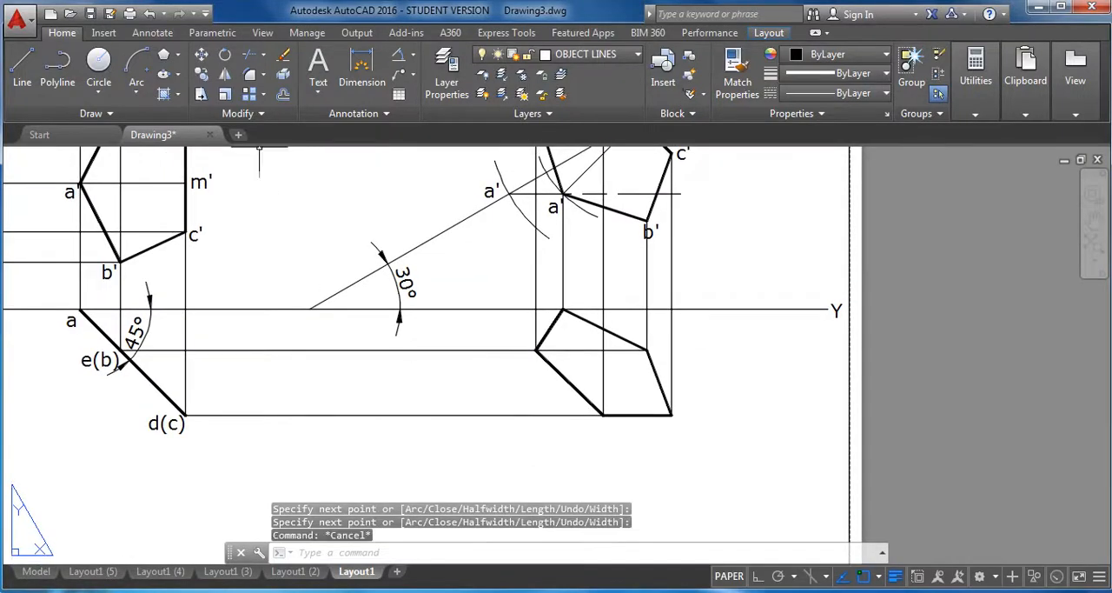
{"action": "left_click", "coordinate": [204, 75]}
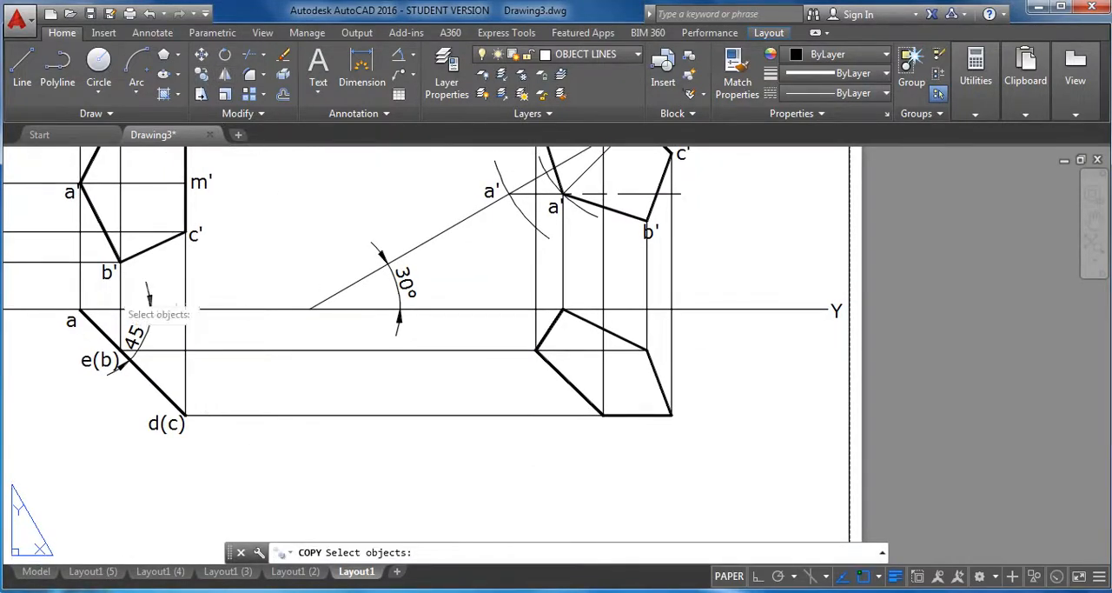
{"action": "left_click", "coordinate": [69, 322]}
{"action": "key", "text": "Return"}
{"action": "left_click", "coordinate": [71, 321]}
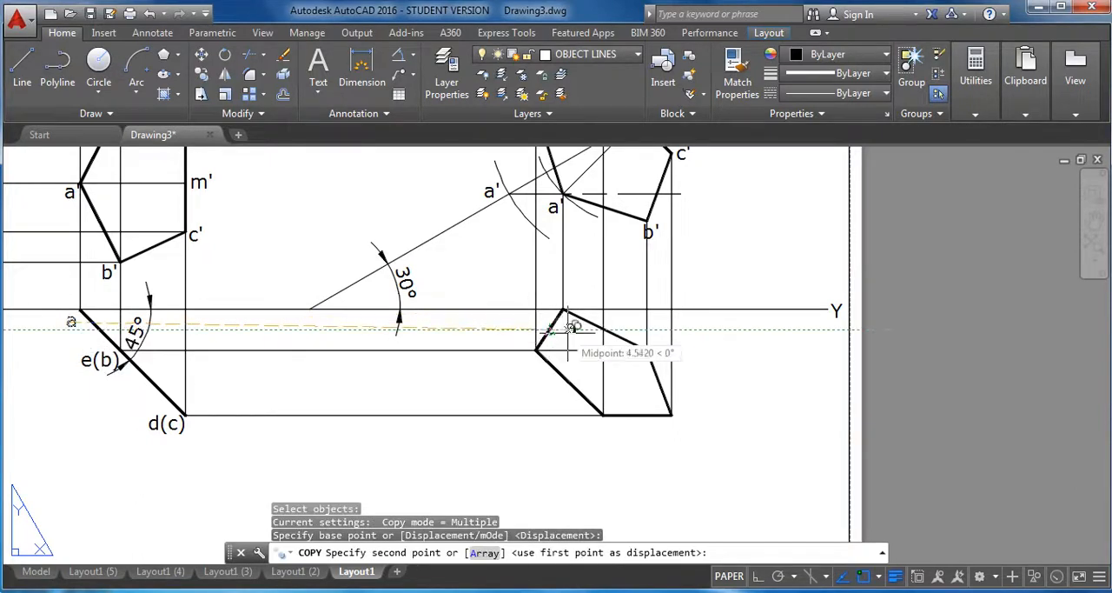
{"action": "scroll", "coordinate": [561, 331], "scroll_direction": "up", "scroll_amount": 2}
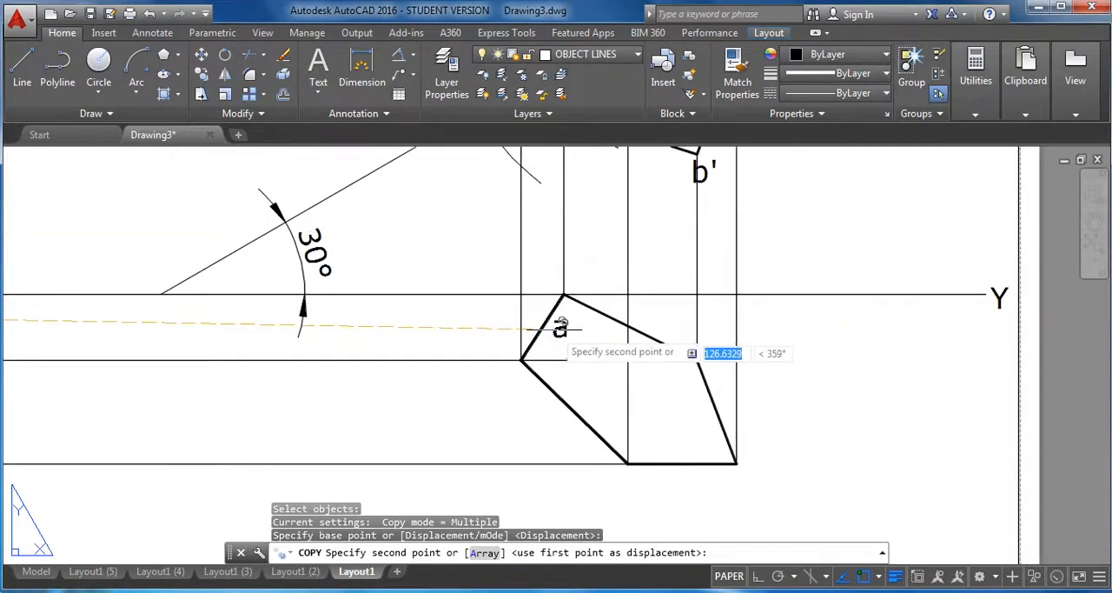
{"action": "left_click", "coordinate": [537, 303]}
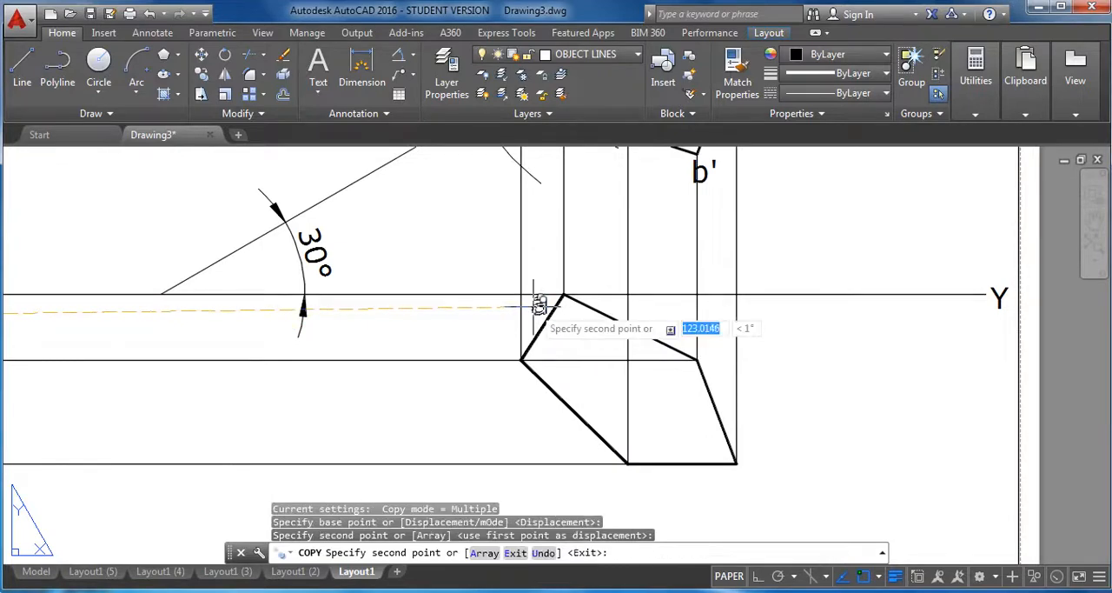
{"action": "key", "text": "Escape"}
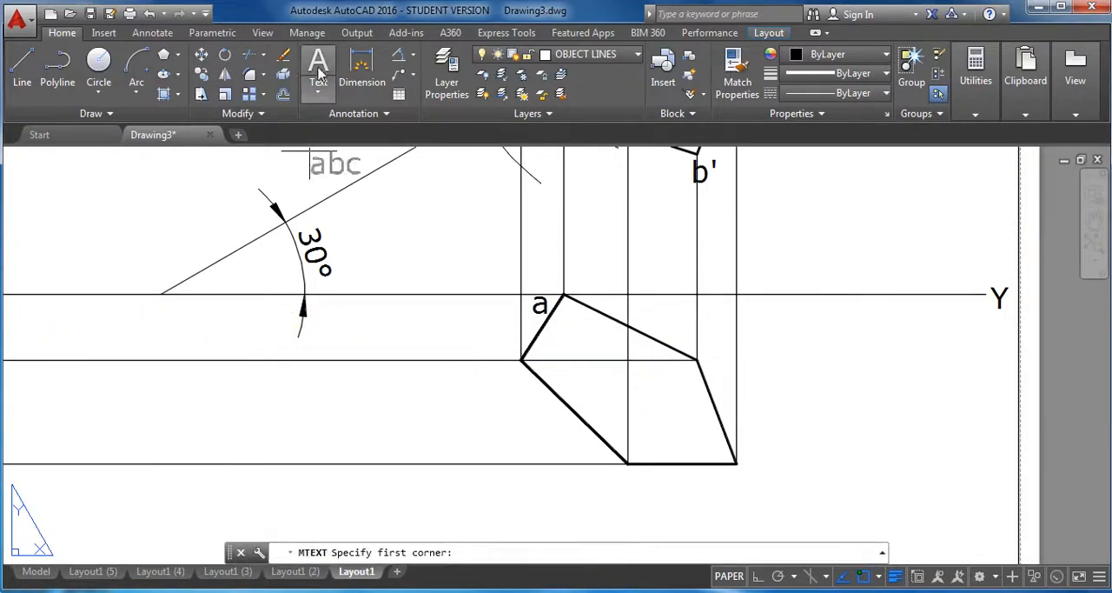
Add a multiline text label "b" in the empty area beside the final top view.
{"action": "left_click", "coordinate": [791, 332]}
{"action": "left_click", "coordinate": [861, 390]}
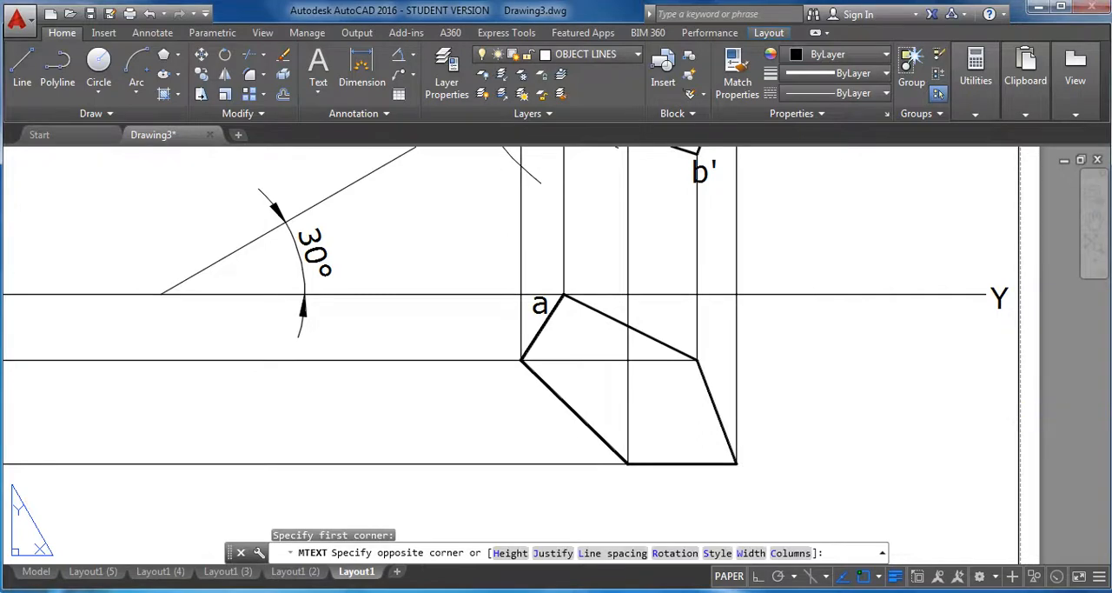
{"action": "type", "text": "b"}
{"action": "key", "text": "Return"}
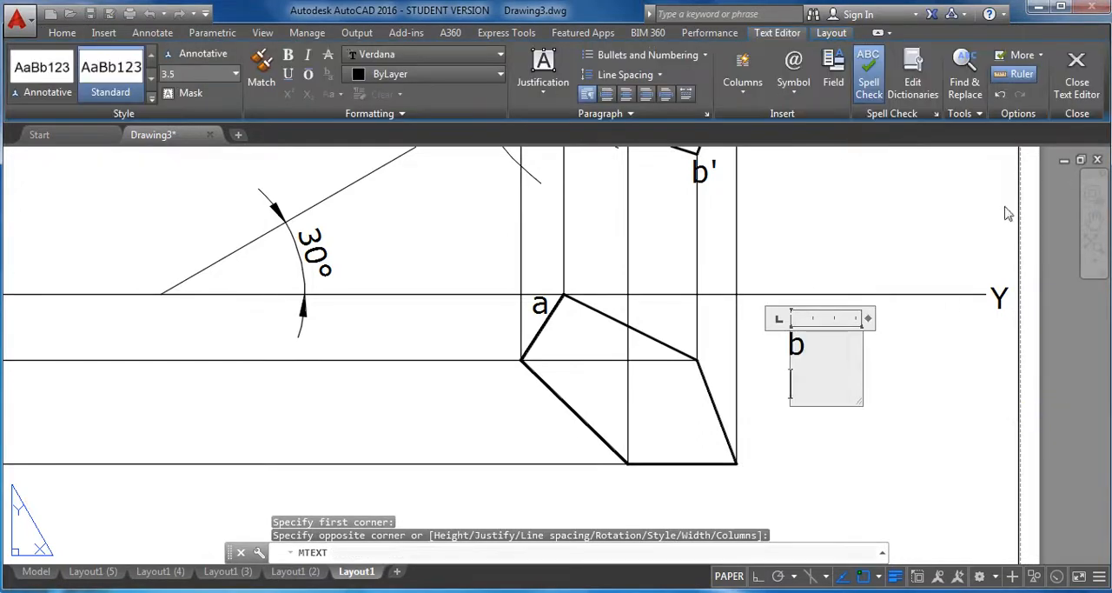
{"action": "left_click", "coordinate": [1076, 83]}
Add a multiline text label "c" in the empty area beside the label "b".
{"action": "left_click", "coordinate": [318, 74]}
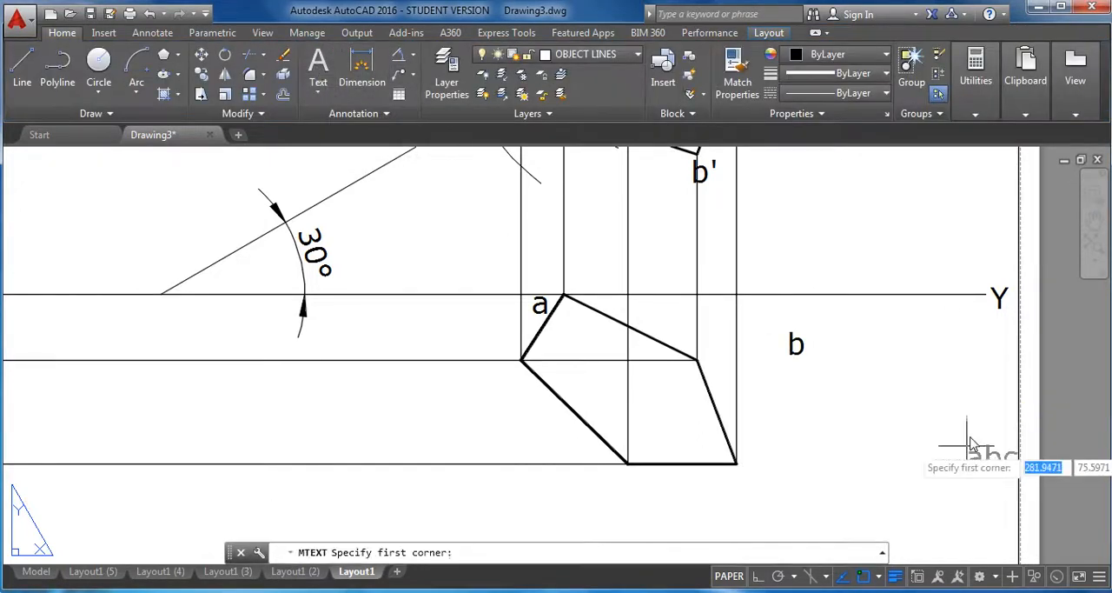
{"action": "left_click", "coordinate": [859, 380]}
{"action": "left_click", "coordinate": [860, 395]}
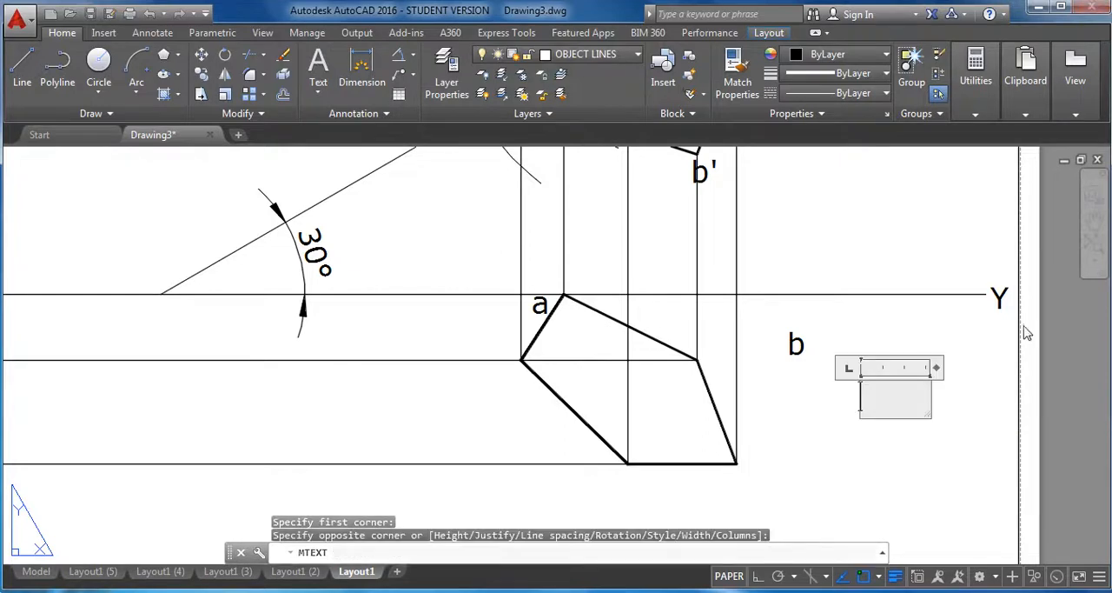
{"action": "type", "text": "c"}
{"action": "left_click", "coordinate": [1077, 82]}
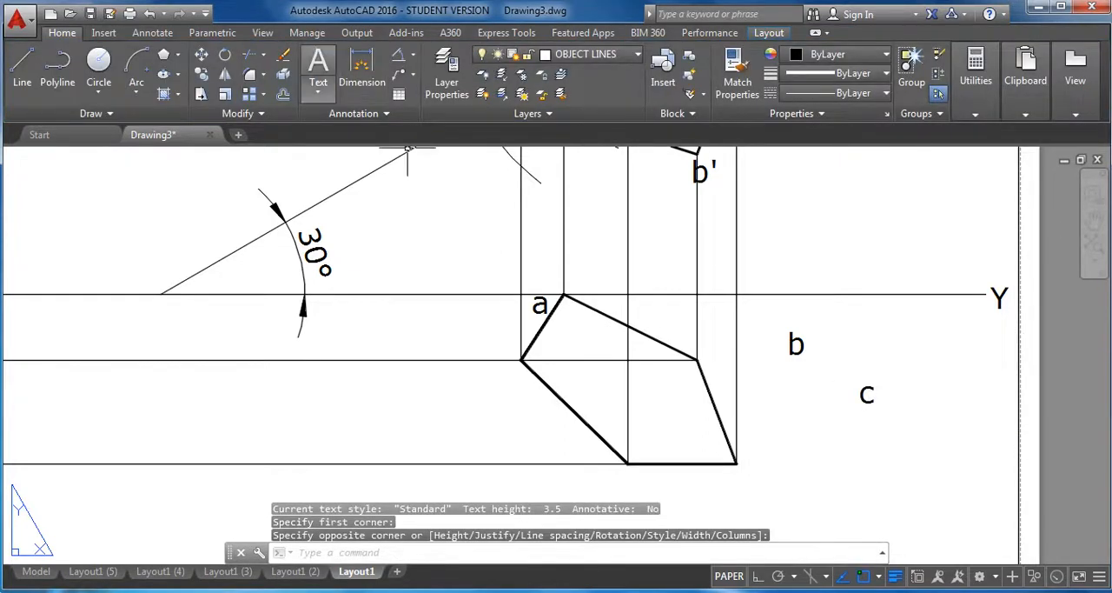
Add a multiline text label "d" in the empty area just above the label "c".
{"action": "left_click", "coordinate": [319, 74]}
{"action": "left_click", "coordinate": [900, 338]}
{"action": "left_click", "coordinate": [967, 402]}
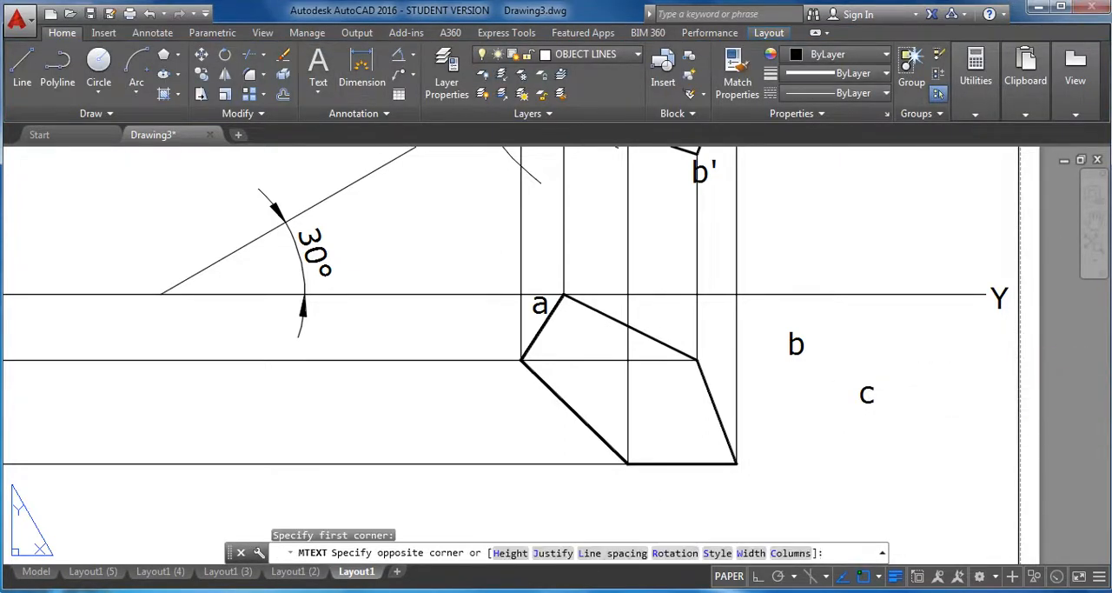
{"action": "type", "text": "d"}
{"action": "left_click", "coordinate": [1078, 87]}
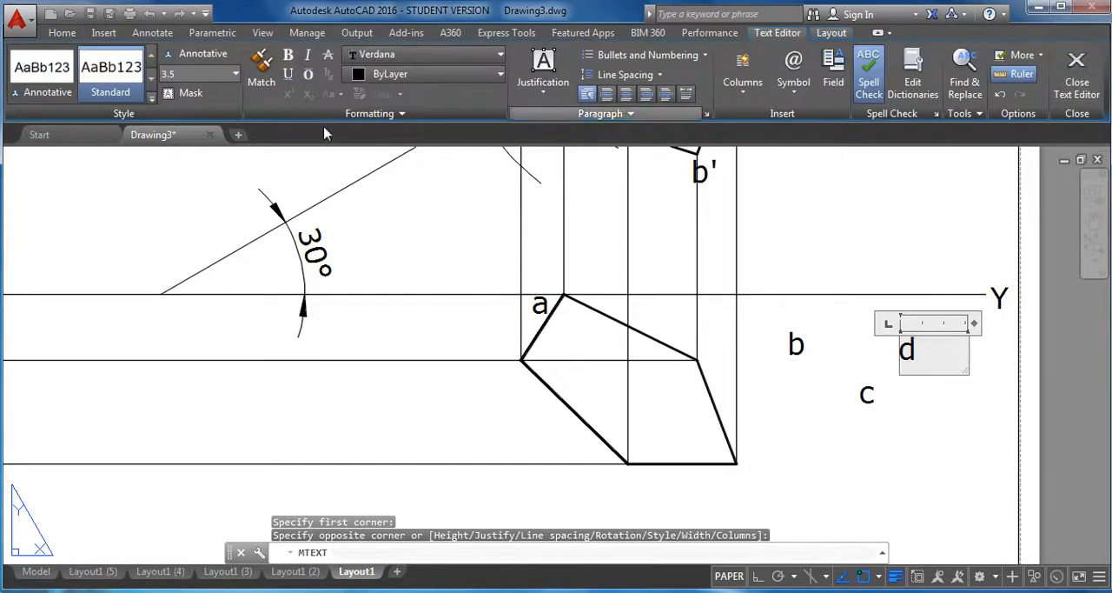
Add a multiline text label "e" in the empty area below the label "b".
{"action": "left_click", "coordinate": [318, 74]}
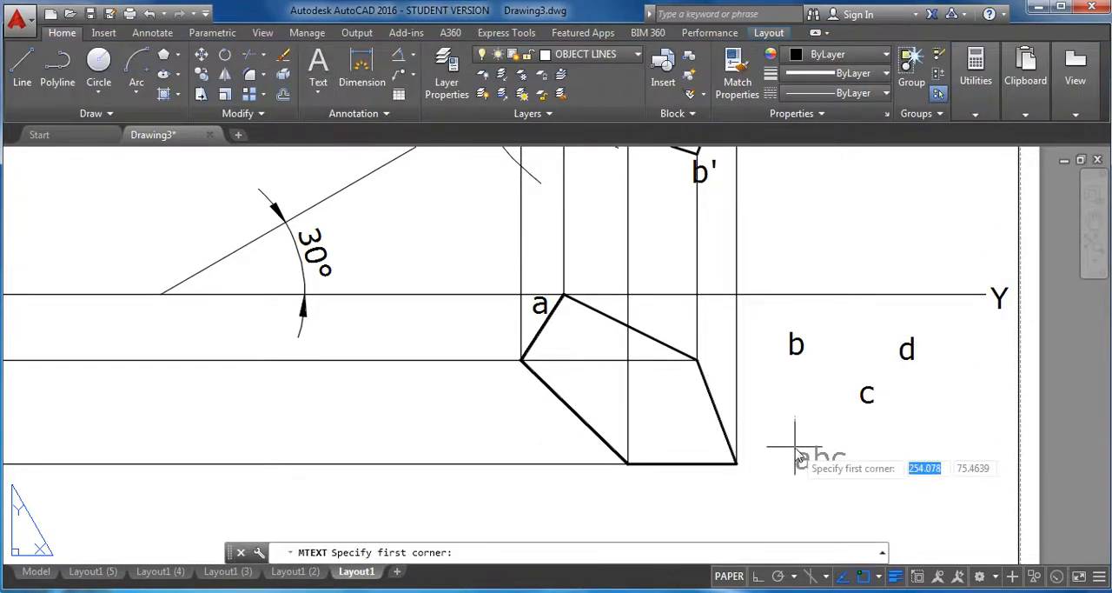
{"action": "left_click", "coordinate": [794, 445]}
{"action": "left_click", "coordinate": [884, 483]}
{"action": "type", "text": "e"}
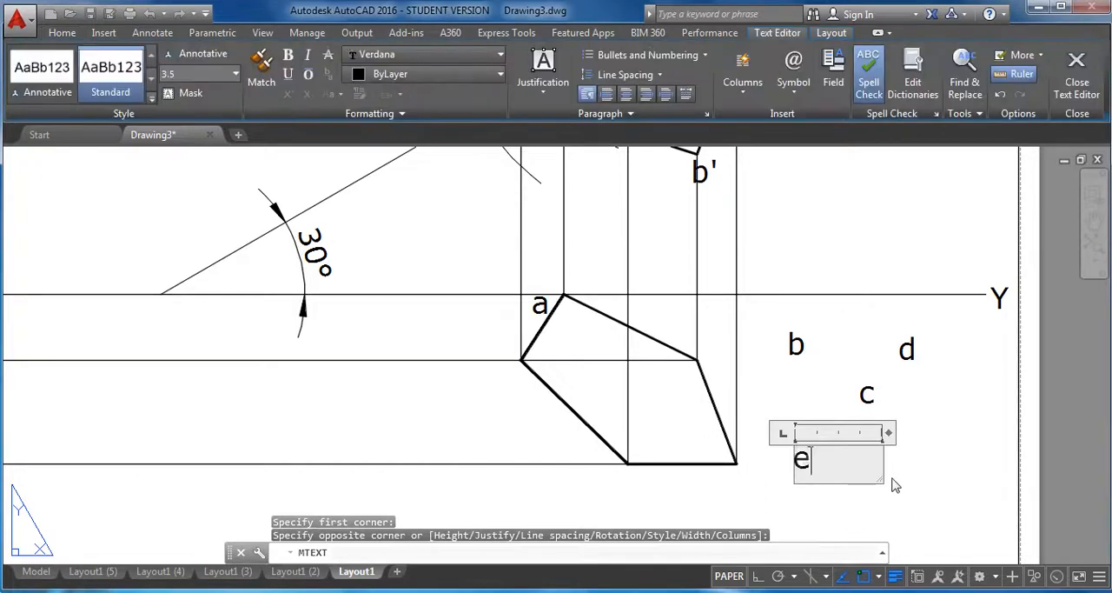
{"action": "left_click", "coordinate": [1078, 85]}
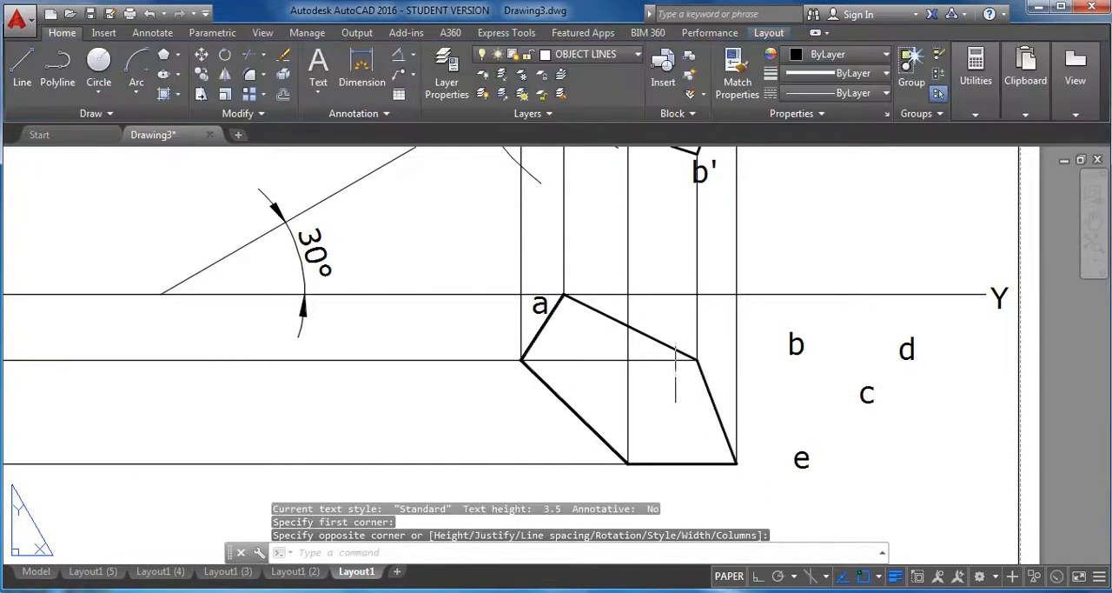
Move the label "b" next to the final top view's vertex directly below b'.
{"action": "left_click", "coordinate": [202, 55]}
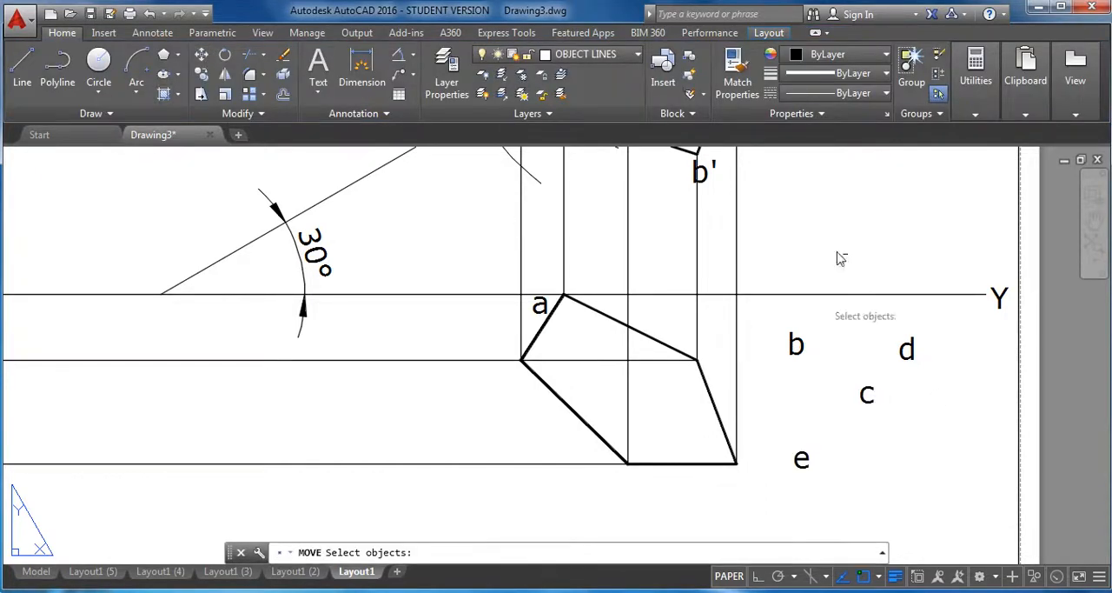
{"action": "left_click", "coordinate": [796, 346]}
{"action": "key", "text": "Return"}
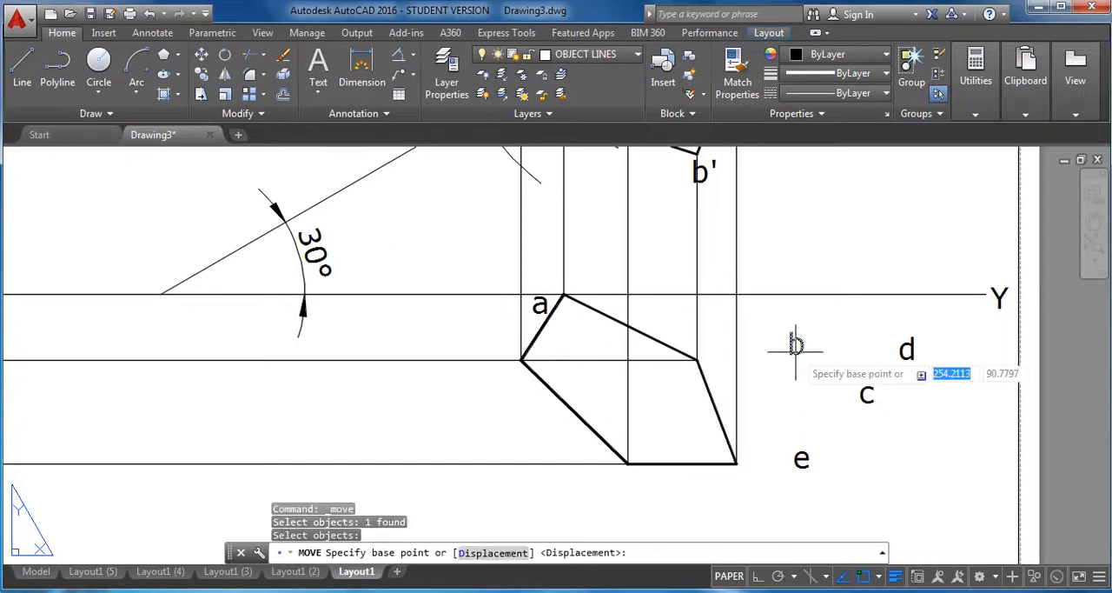
{"action": "left_click", "coordinate": [794, 349]}
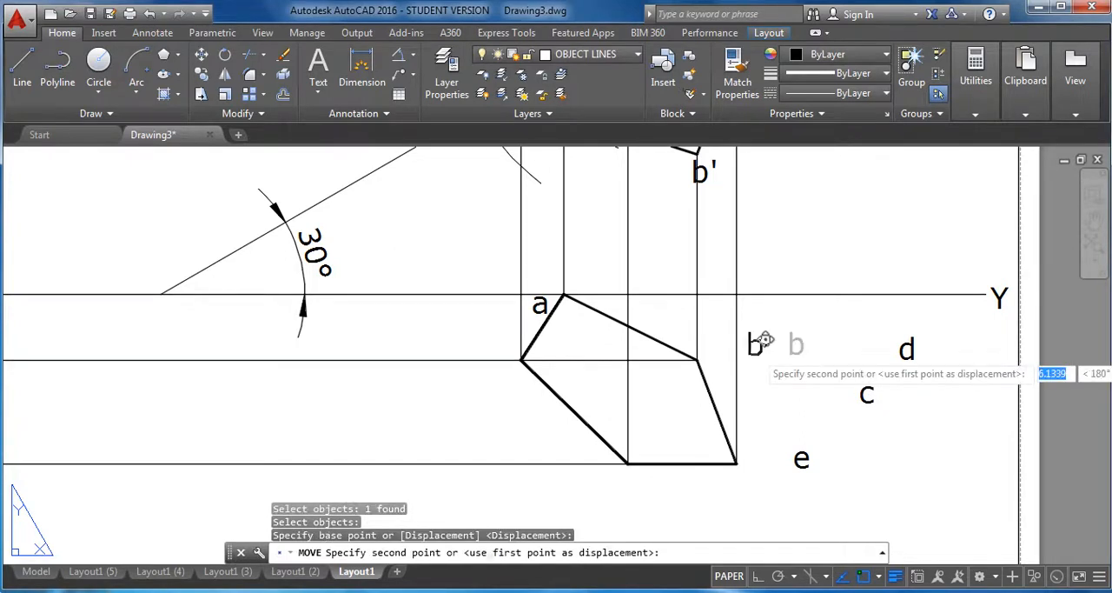
{"action": "left_click", "coordinate": [709, 352]}
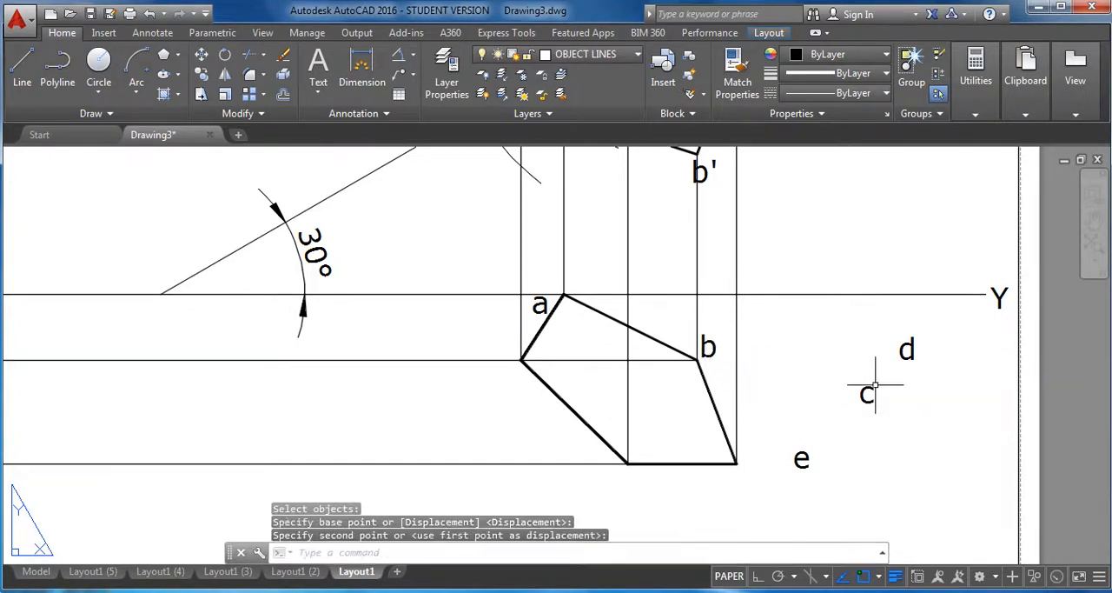
Move the label "c" next to the lower right vertex of the final top view.
{"action": "key", "text": "Return"}
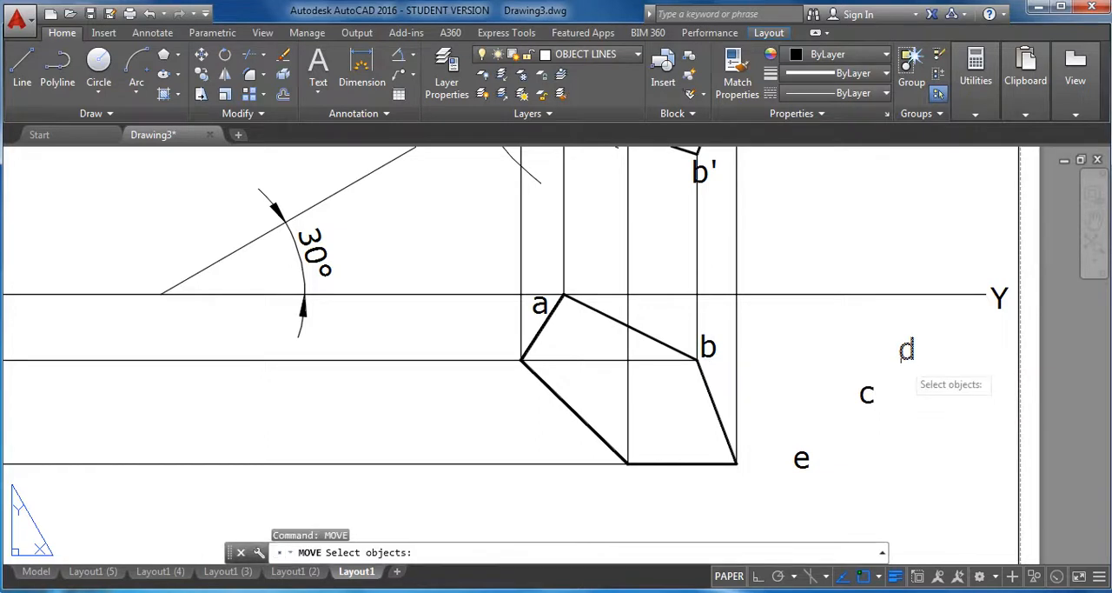
{"action": "left_click", "coordinate": [866, 395]}
{"action": "key", "text": "Return"}
{"action": "left_click", "coordinate": [866, 396]}
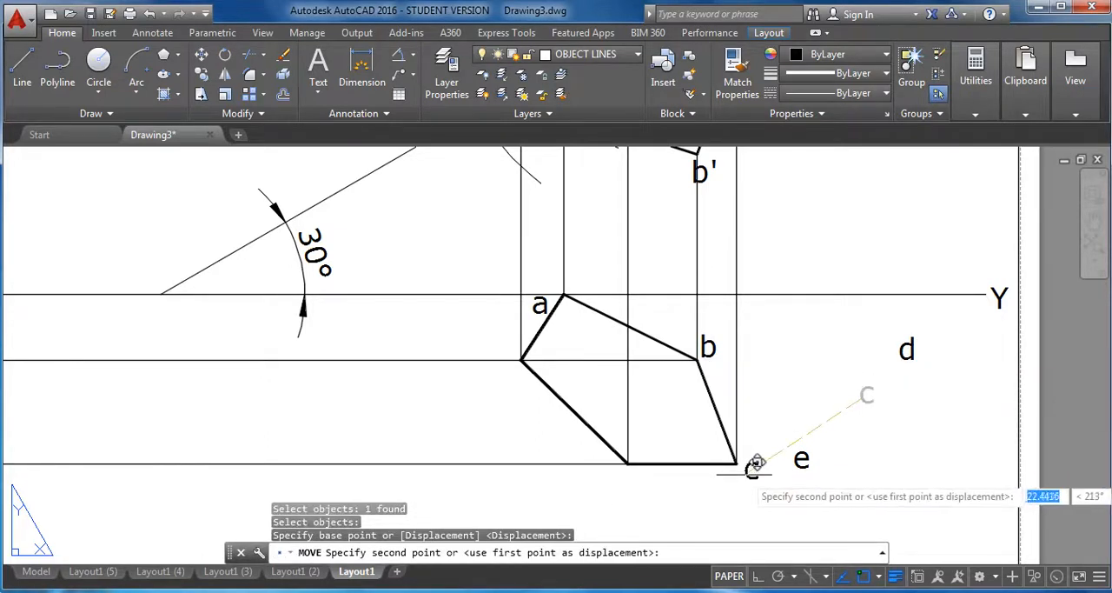
{"action": "left_click", "coordinate": [753, 463]}
Move the label "d" next to the lower left vertex of the final top view.
{"action": "type", "text": "MOVE"}
{"action": "key", "text": "Return"}
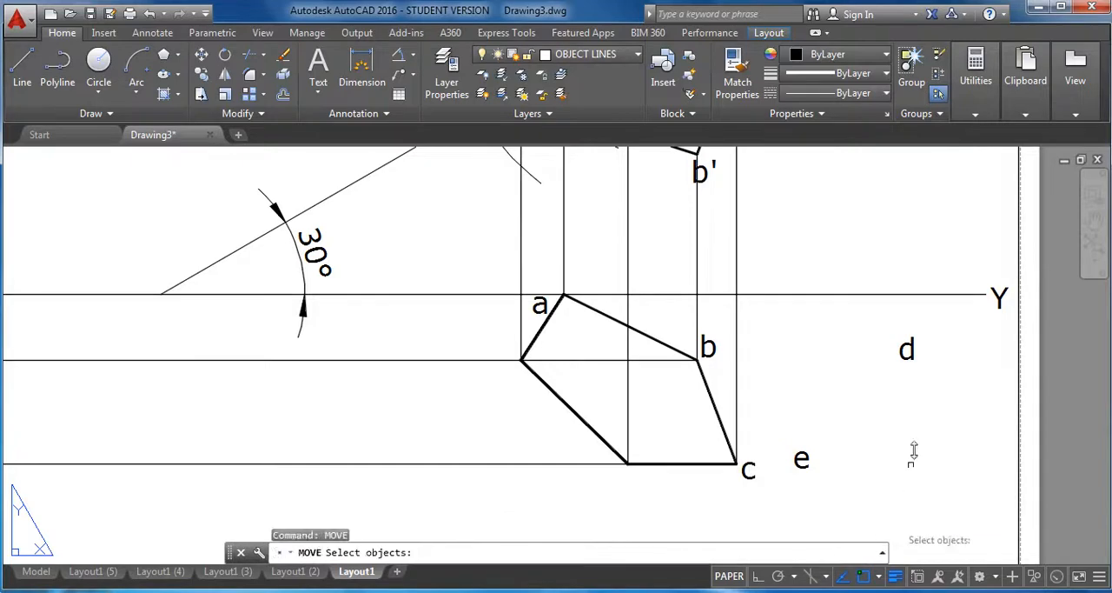
{"action": "left_click", "coordinate": [908, 350]}
{"action": "key", "text": "Return"}
{"action": "left_click", "coordinate": [908, 354]}
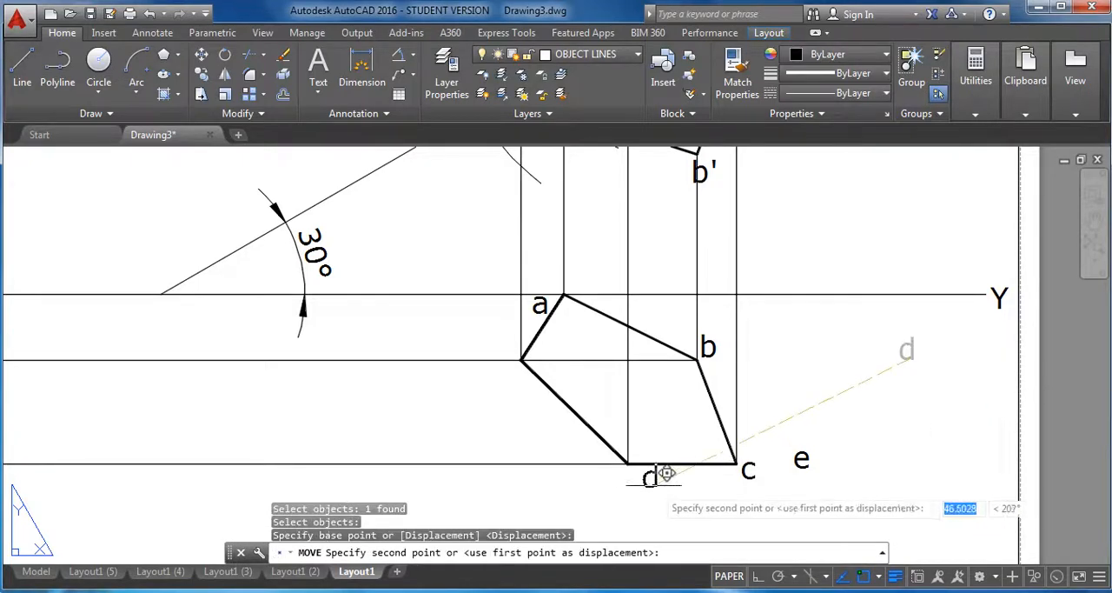
{"action": "left_click", "coordinate": [625, 484]}
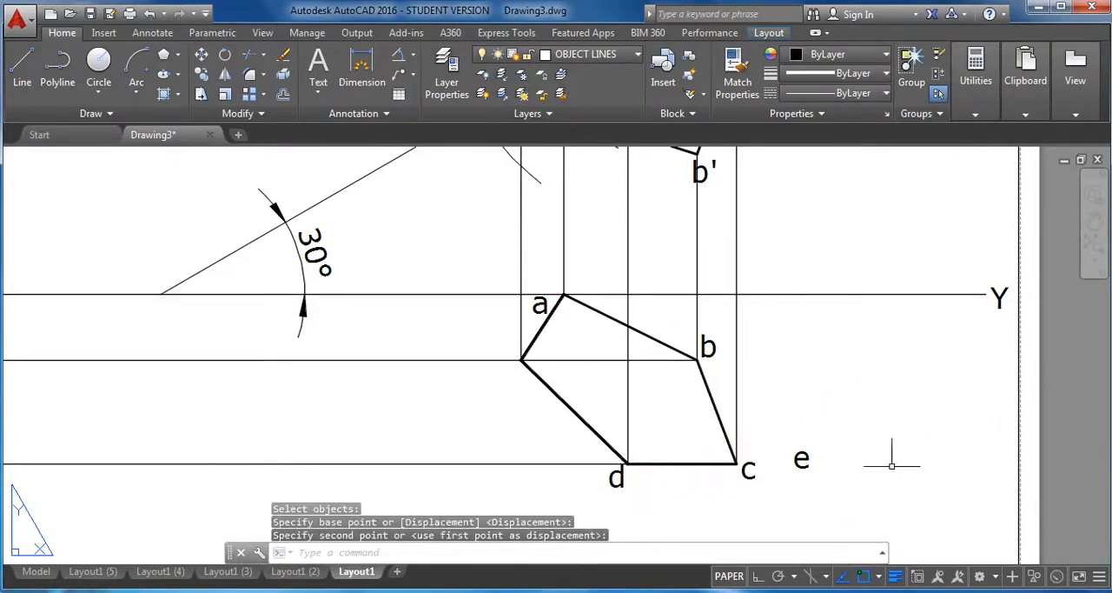
Move the label "e" next to the leftmost vertex of the final top view, just below its corner.
{"action": "type", "text": "MOVE"}
{"action": "key", "text": "Return"}
{"action": "left_click", "coordinate": [802, 458]}
{"action": "key", "text": "Return"}
{"action": "left_click", "coordinate": [800, 460]}
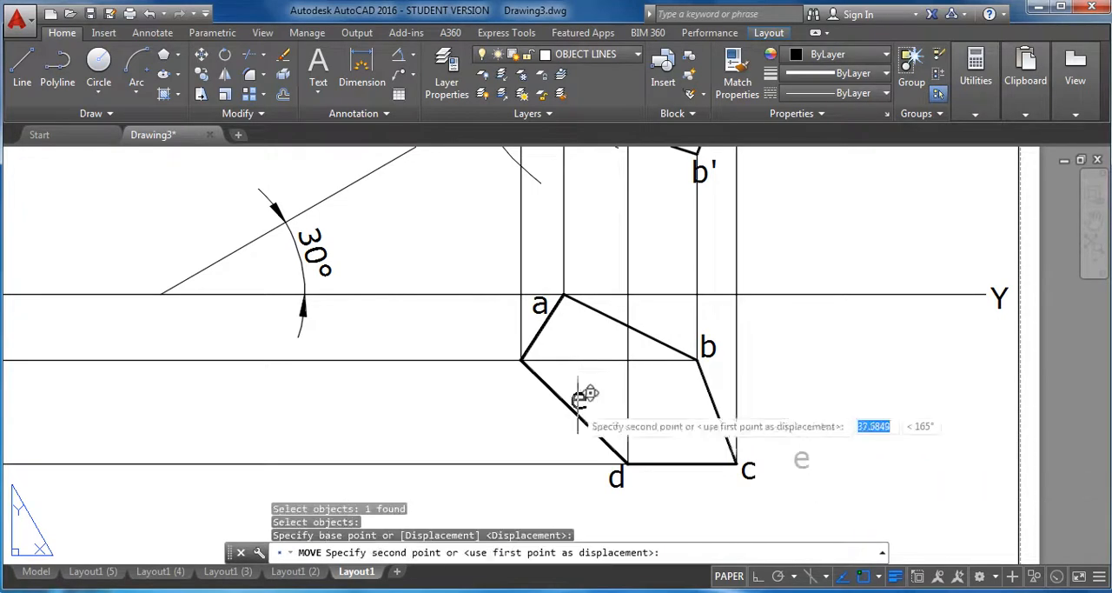
{"action": "left_click", "coordinate": [527, 374]}
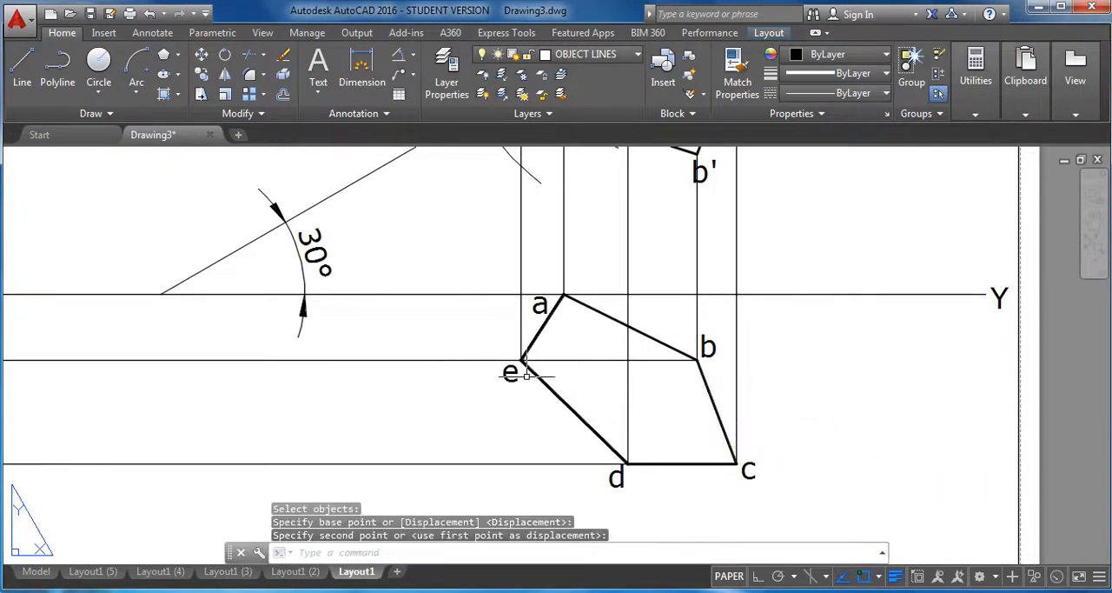
On the DIMENSIONS layer, add an angular dimension between the final front view's line a'm' and the XY line, with its arc below a'.
{"action": "scroll", "coordinate": [749, 374], "scroll_direction": "down", "scroll_amount": 2}
{"action": "mouse_move", "coordinate": [789, 391]}
{"action": "middle_mouse_down"}
{"action": "mouse_move", "coordinate": [792, 440]}
{"action": "mouse_move", "coordinate": [772, 446]}
{"action": "middle_mouse_up"}
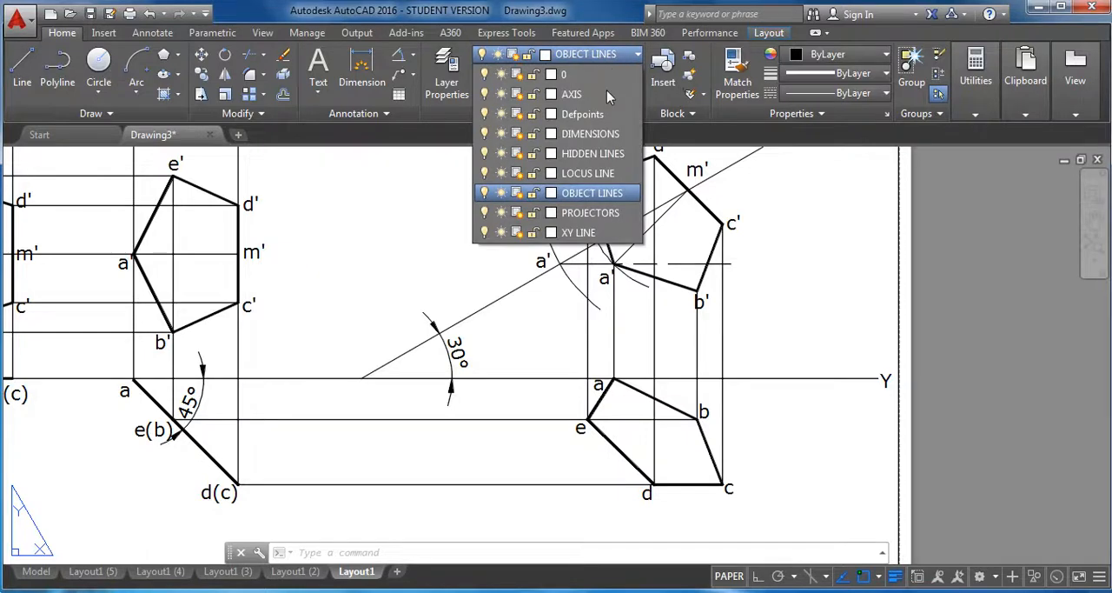
{"action": "left_click", "coordinate": [599, 134]}
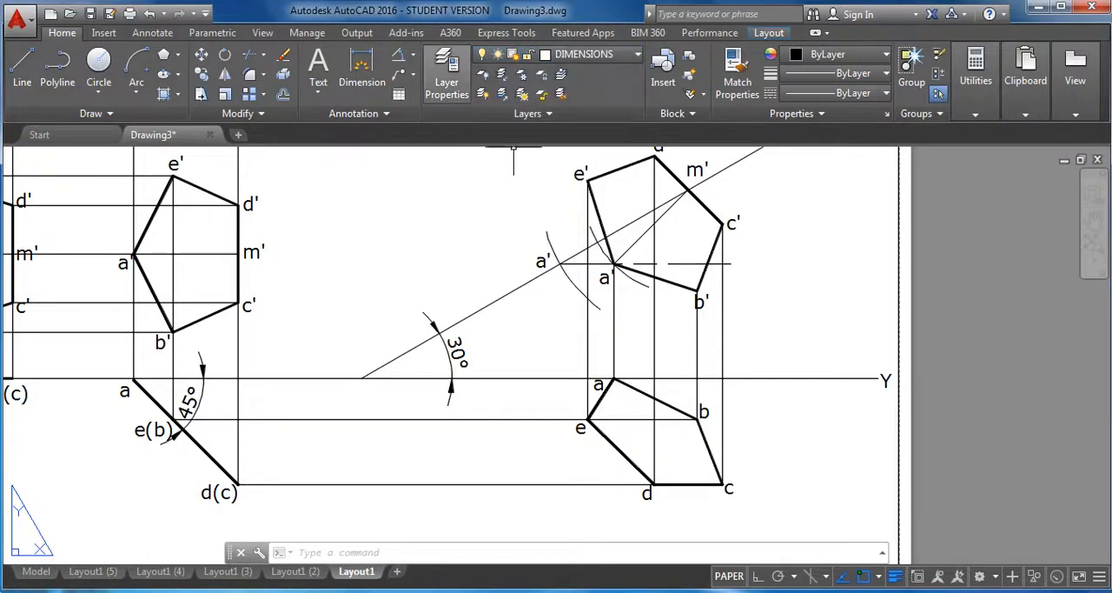
{"action": "left_click", "coordinate": [414, 56]}
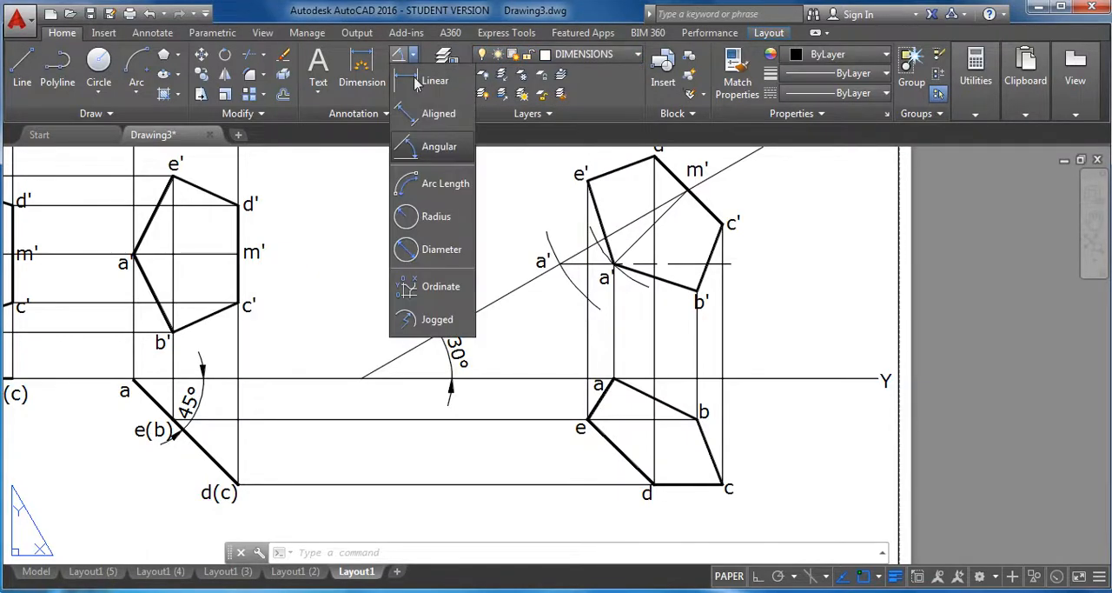
{"action": "left_click", "coordinate": [439, 157]}
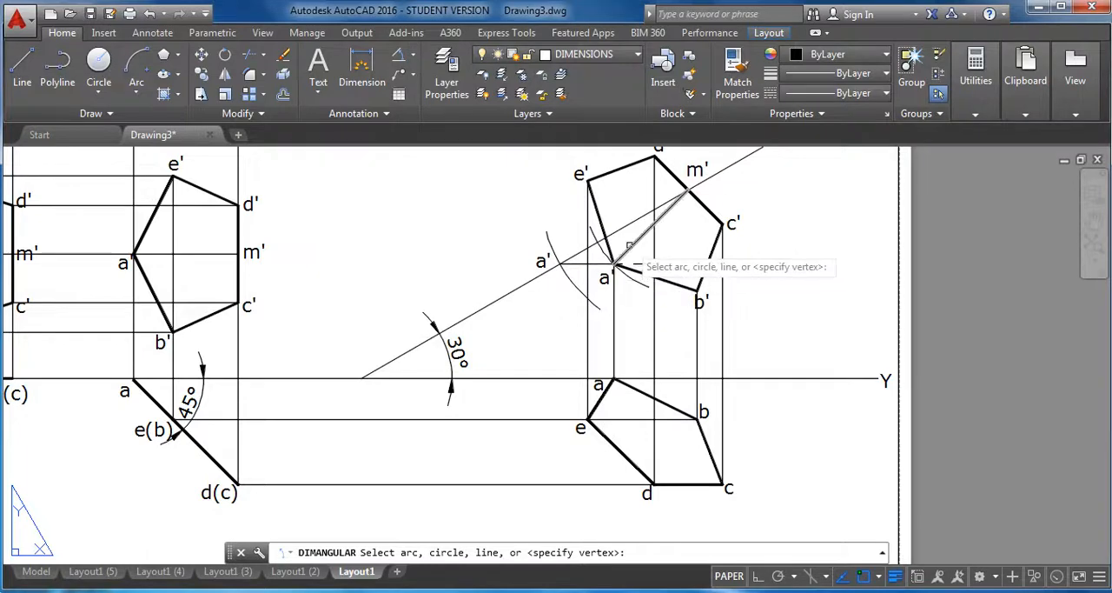
{"action": "left_click", "coordinate": [639, 239]}
{"action": "left_click", "coordinate": [569, 378]}
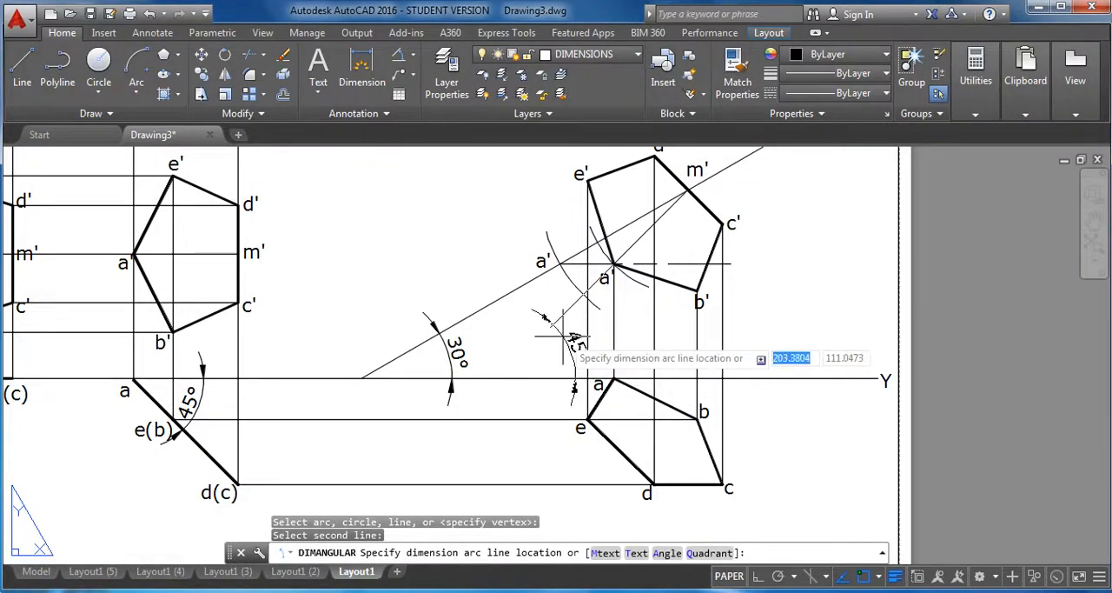
{"action": "left_click", "coordinate": [569, 325]}
{"action": "scroll", "coordinate": [809, 356], "scroll_direction": "down", "scroll_amount": 2}
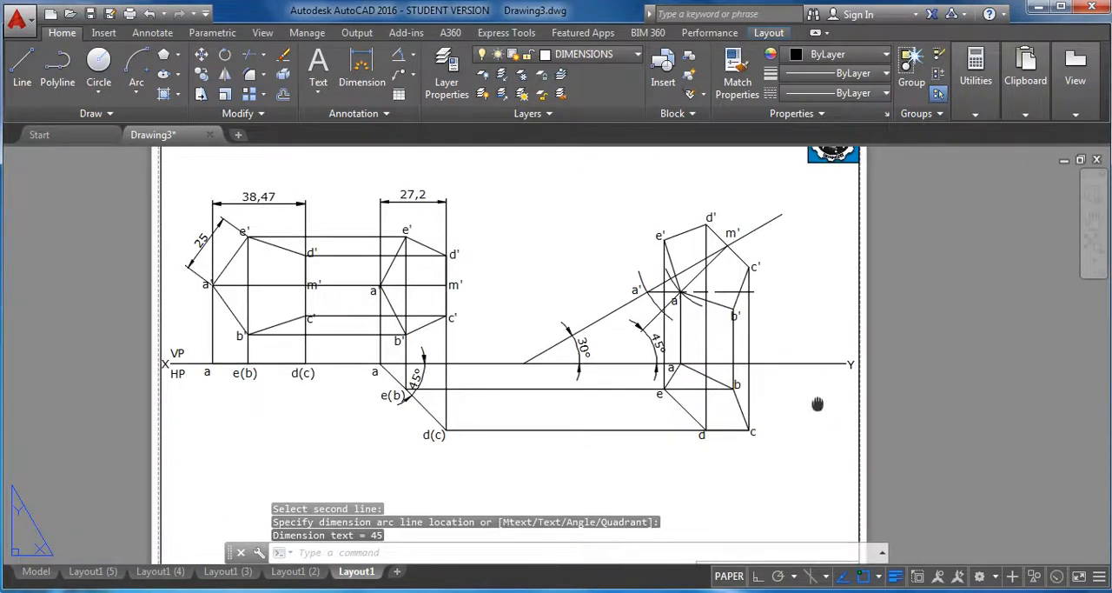
{"action": "mouse_move", "coordinate": [817, 404]}
{"action": "middle_mouse_down"}
{"action": "mouse_move", "coordinate": [816, 391]}
{"action": "mouse_move", "coordinate": [800, 398]}
{"action": "middle_mouse_up"}
{"action": "key", "text": "Escape"}
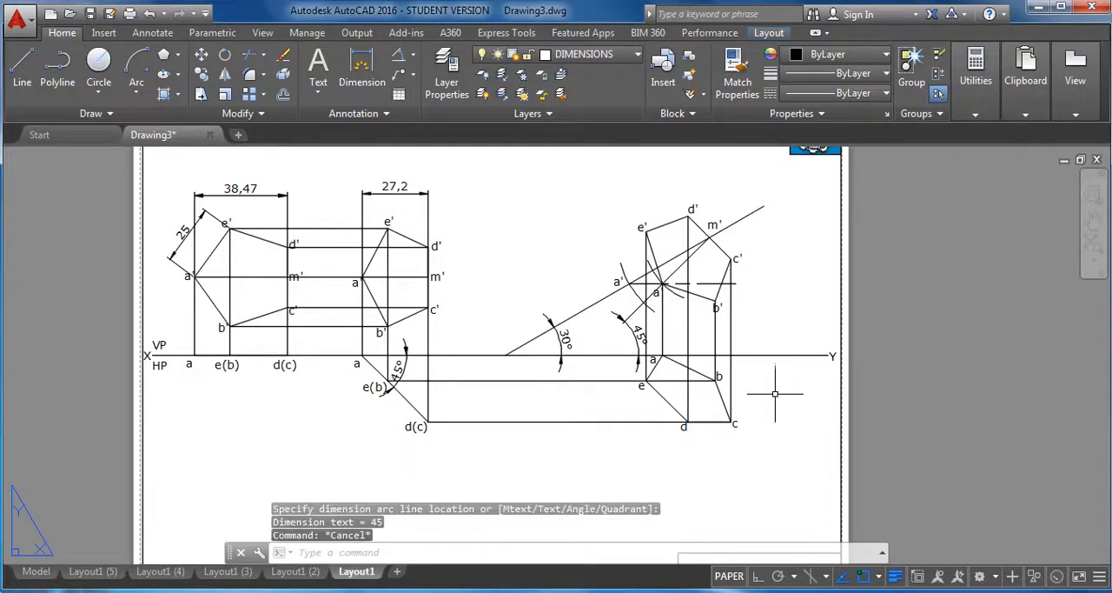